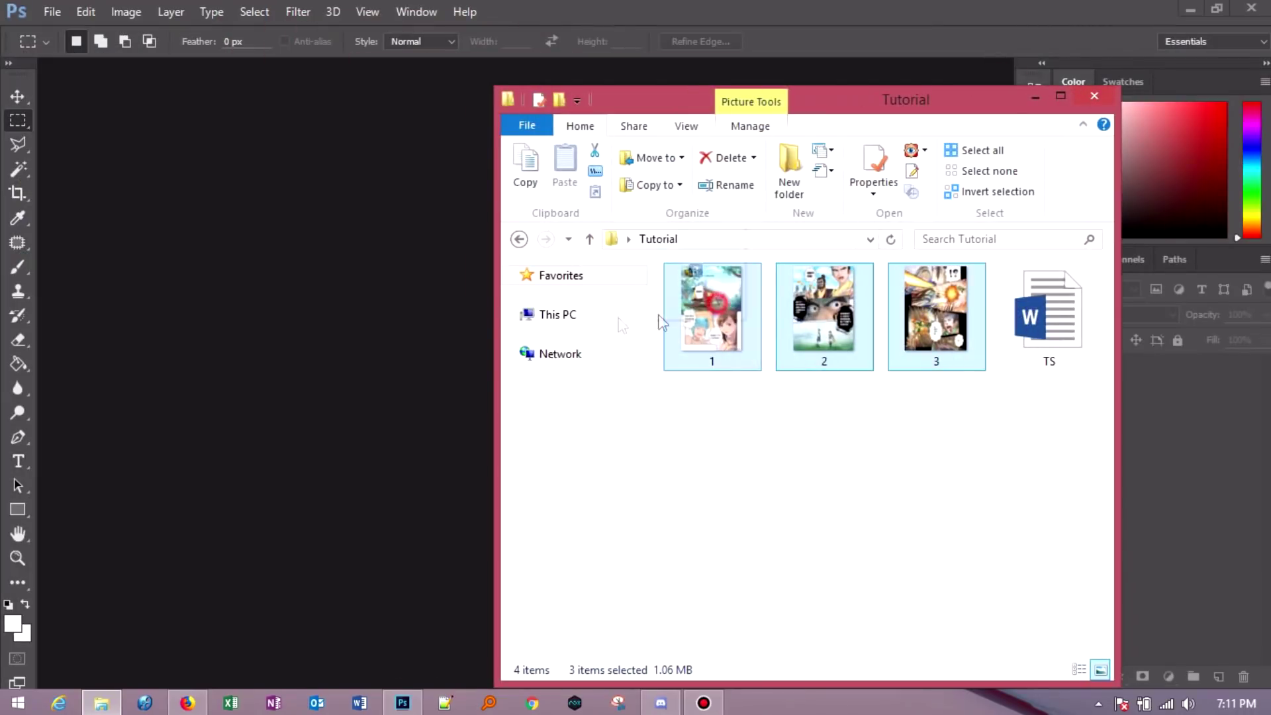
- Open manga pages 1, 2 and 3 from the Tutorial folder in Photoshop, showing page 2
drag(722, 305, 335, 391)
click(238, 72)
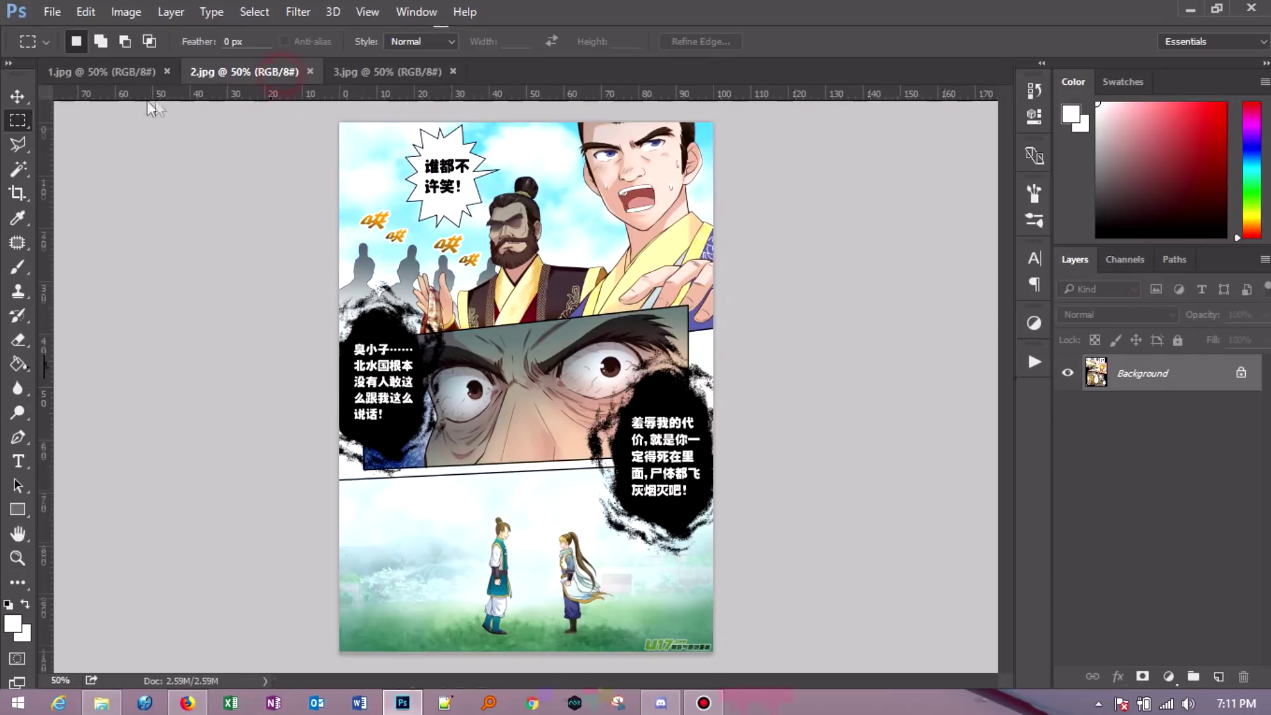
- On page 1, patch the 蔚雅 鱼寻缘 credit text with clean sky from below
click(100, 72)
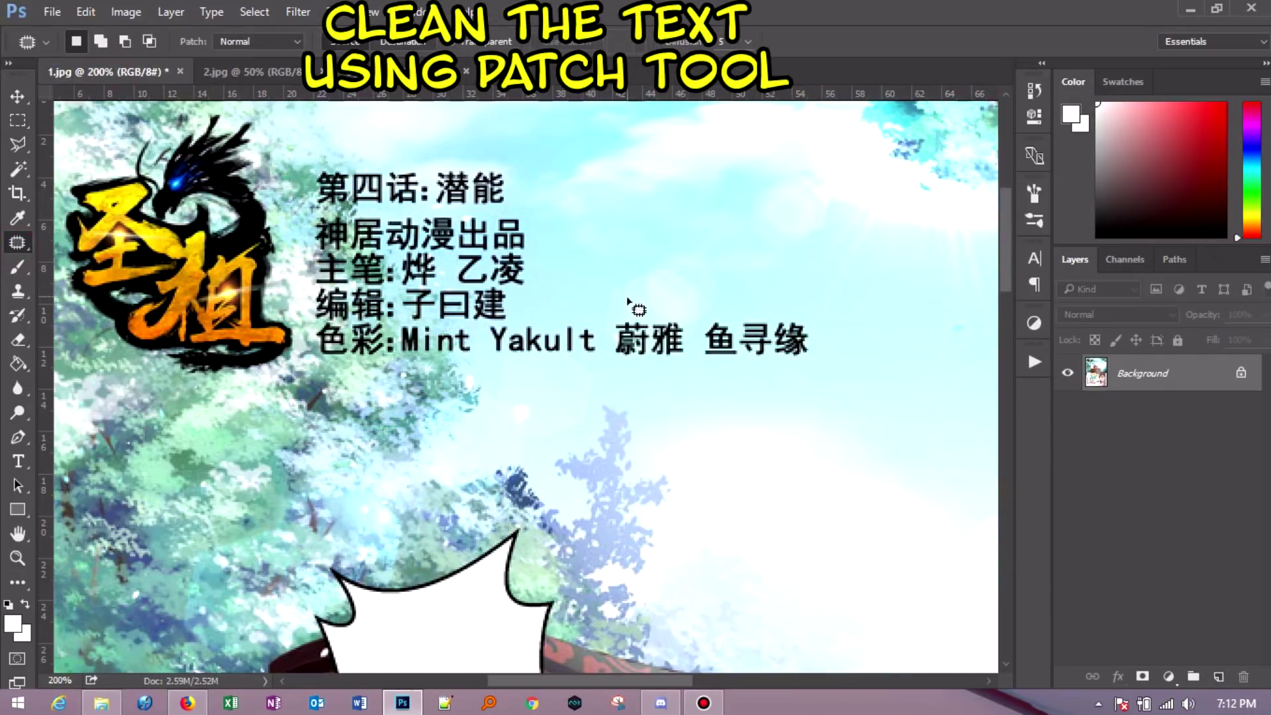
click(610, 311)
drag(610, 311, 677, 373)
drag(831, 304, 612, 301)
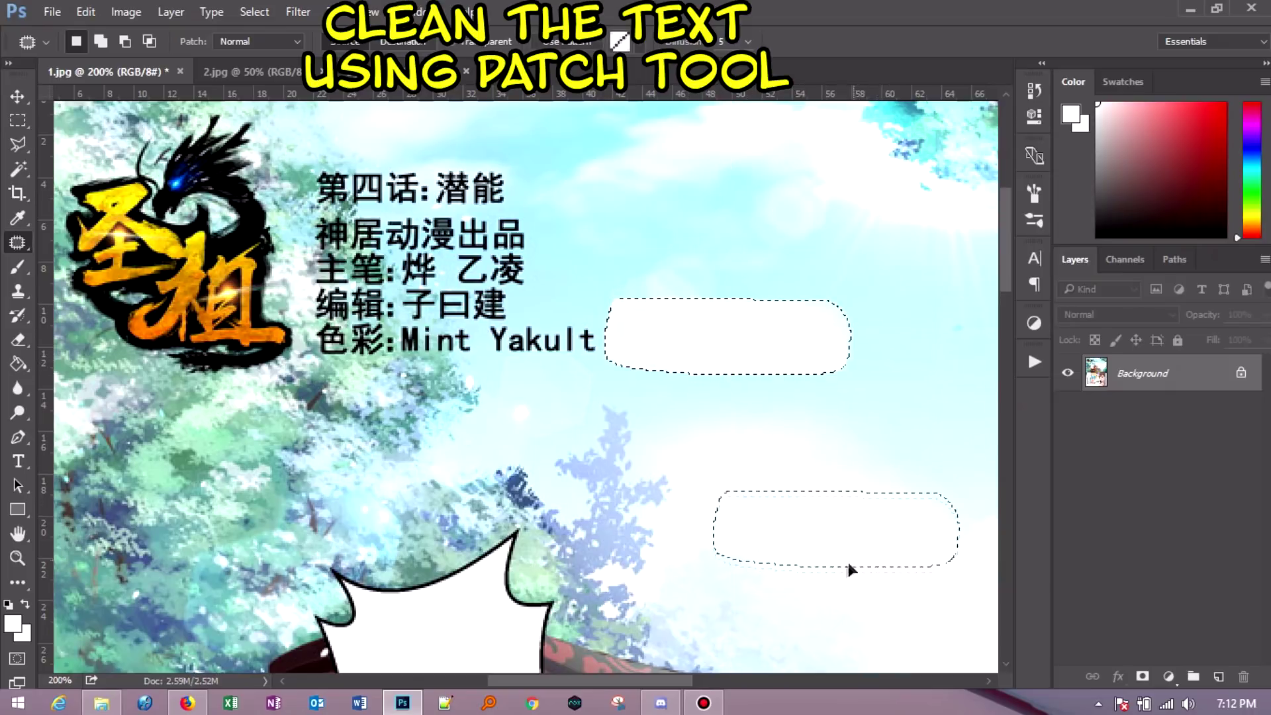
drag(744, 361, 848, 562)
click(912, 388)
- Patch out Yakult and the 潜能 heading with nearby sky, and clone over the 子曰建 line
drag(568, 311, 497, 338)
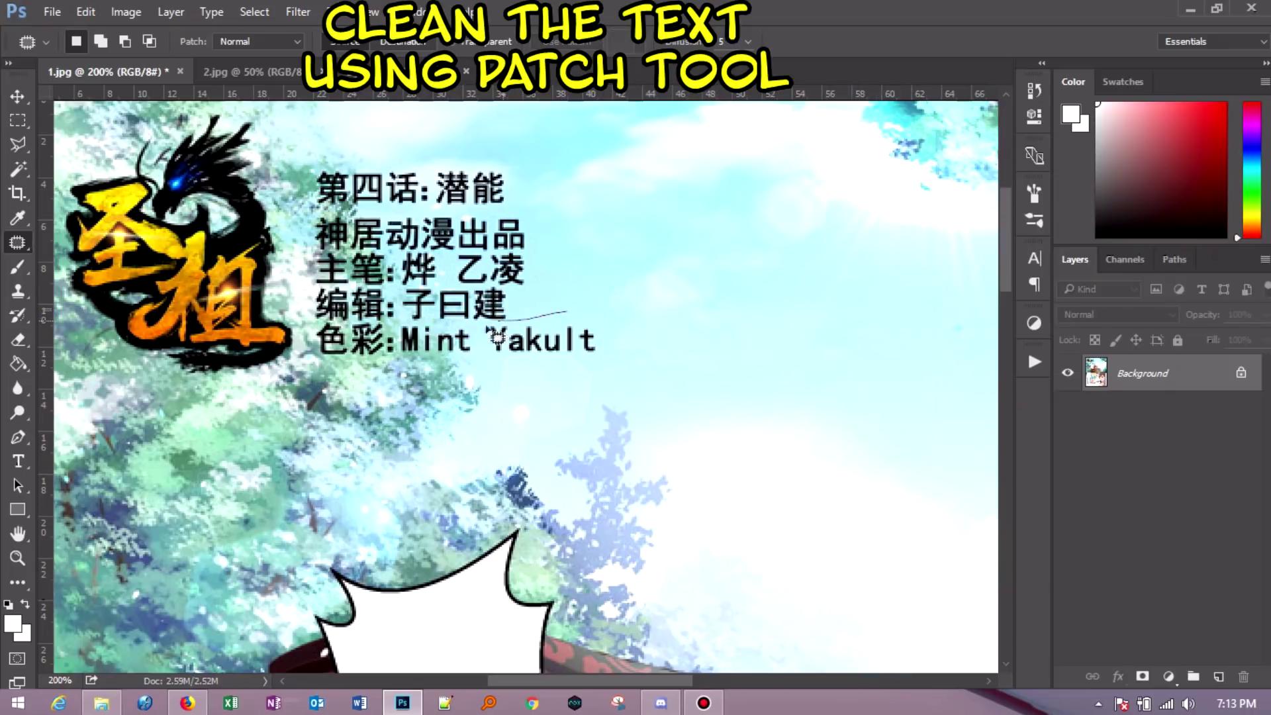
drag(639, 376, 596, 375)
drag(556, 352, 698, 280)
click(813, 341)
drag(490, 154, 435, 151)
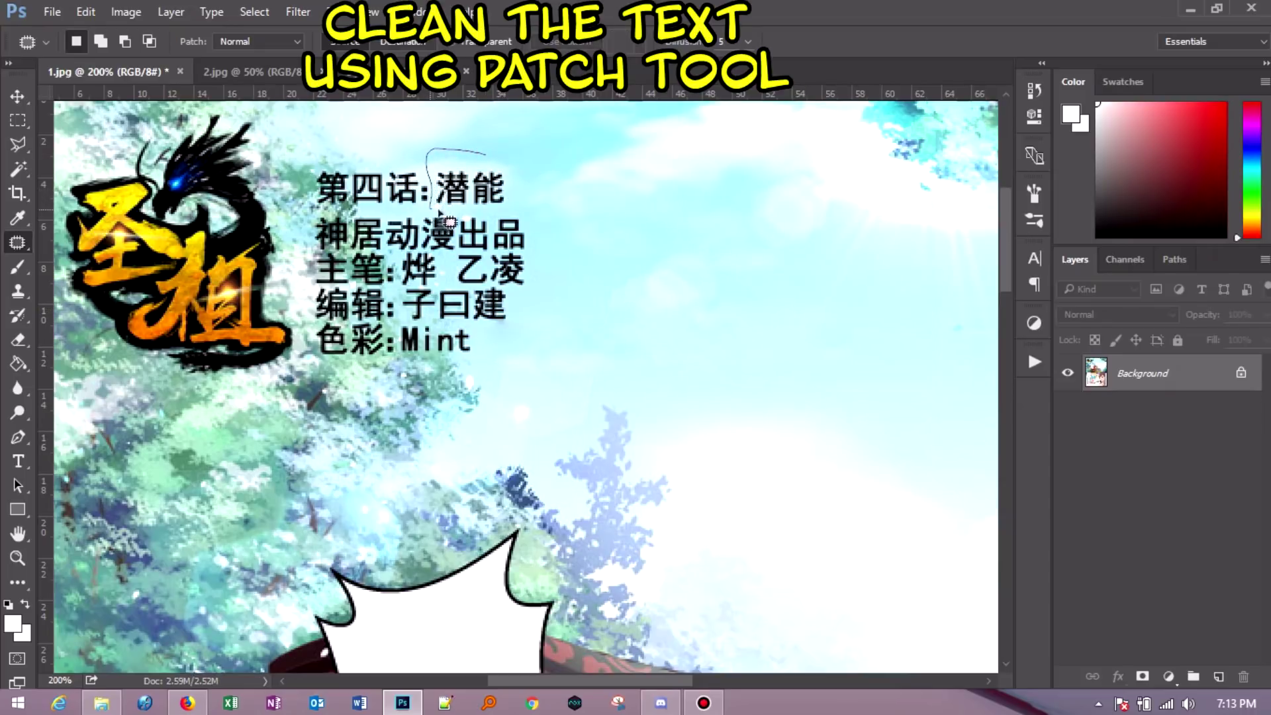
drag(534, 220, 494, 153)
drag(503, 199, 724, 281)
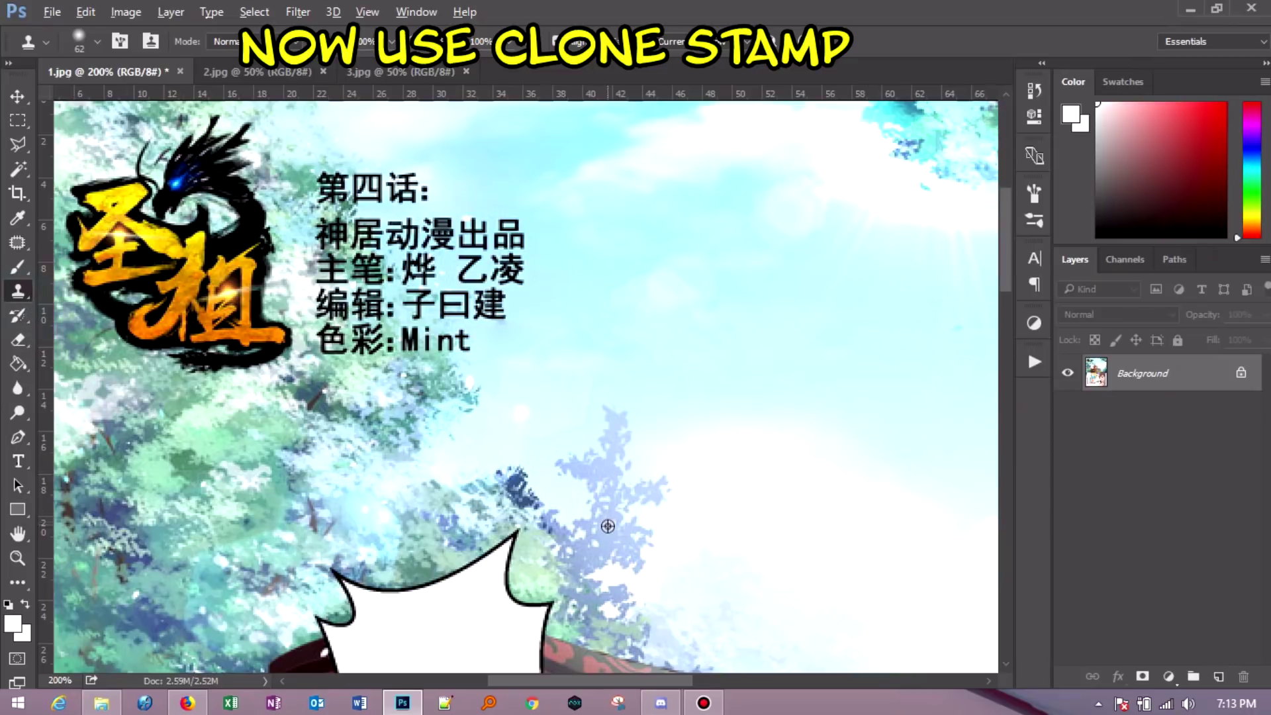
mouse_move(434, 308)
mouse_down()
mouse_move(466, 314)
mouse_move(398, 232)
mouse_up()
- Clone over the 主笔, 编辑 and 色彩 credit lines, undoing a stray clone and stamping foliage near the logo
scroll(558, 419, down, 3)
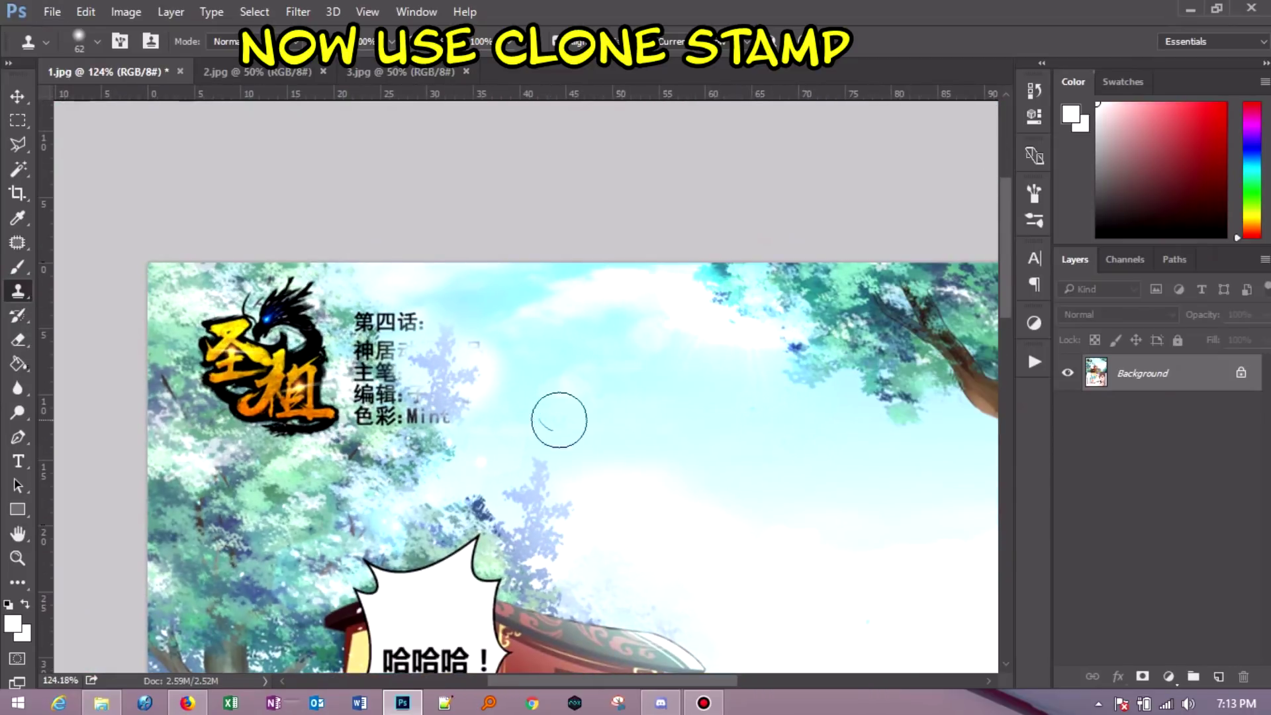
mouse_move(398, 397)
mouse_down()
mouse_move(379, 378)
mouse_move(397, 331)
mouse_up()
drag(516, 423, 563, 457)
key(ctrl+z)
alt+click(483, 500)
mouse_move(467, 384)
mouse_down()
mouse_move(463, 340)
mouse_move(457, 376)
mouse_up()
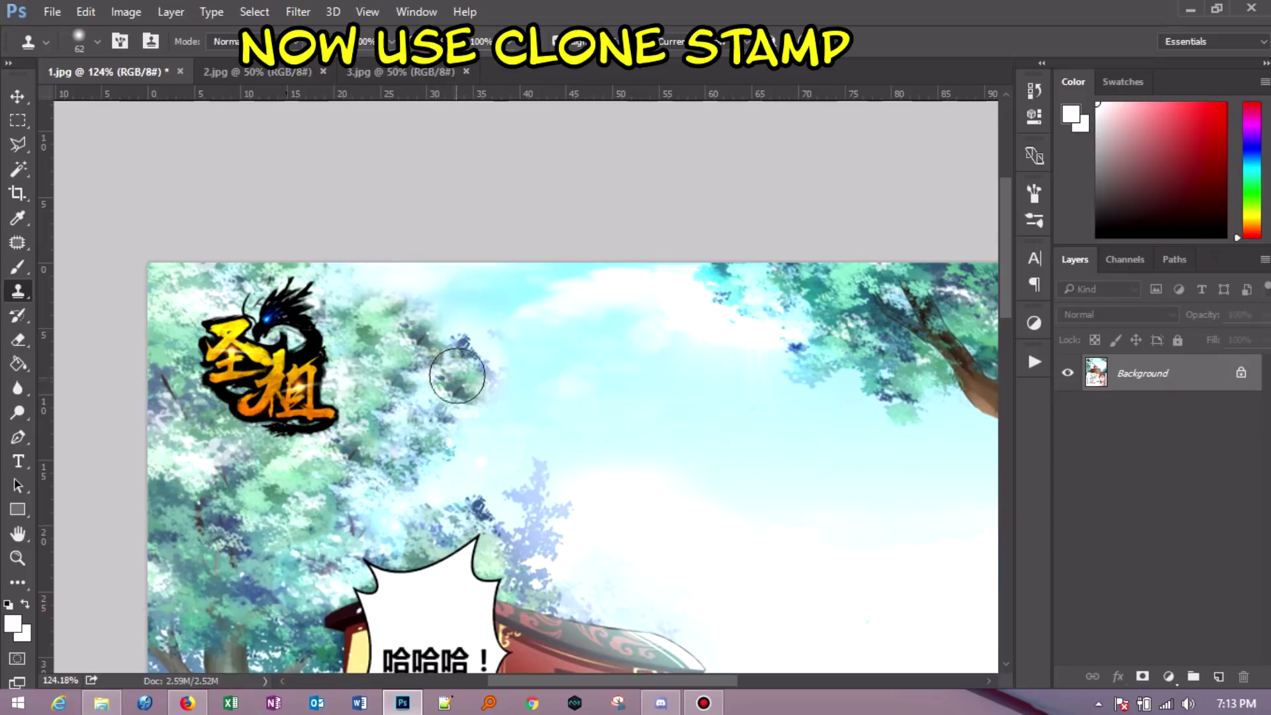
scroll(596, 484, down, 3)
scroll(596, 484, up, 2)
scroll(594, 483, up, 2)
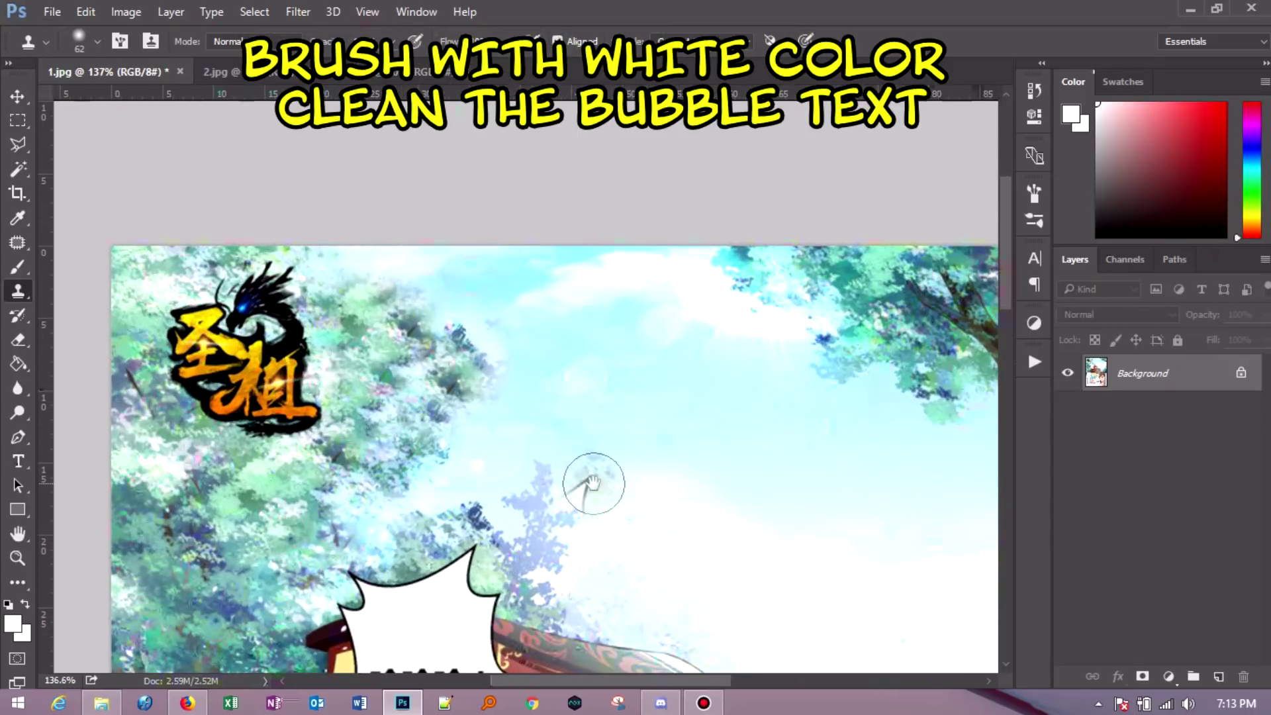
- Brush white over the text in the 哈哈哈 bubble, the left bubble and the cloud bubble
scroll(593, 483, down, 5)
click(20, 267)
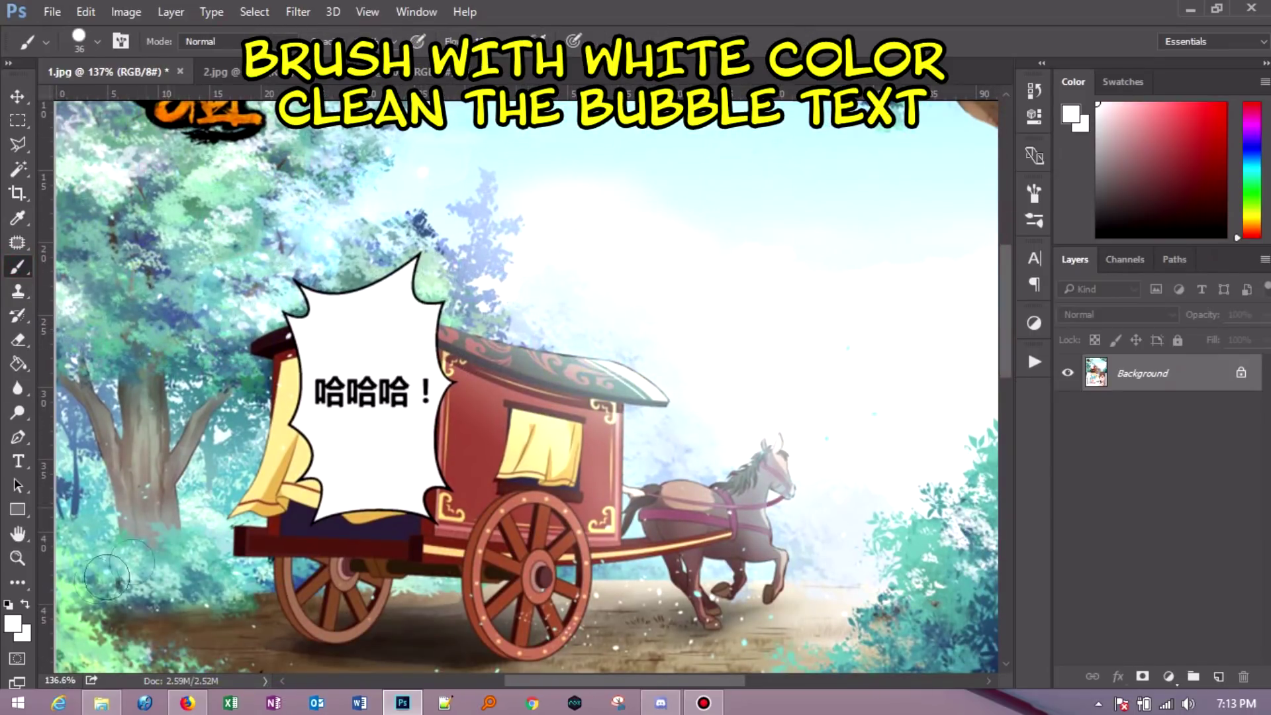
mouse_move(314, 391)
mouse_down()
mouse_move(329, 369)
mouse_move(420, 391)
mouse_move(403, 404)
mouse_move(428, 410)
mouse_up()
alt+scroll(468, 424, down, 3)
scroll(371, 318, down, 5)
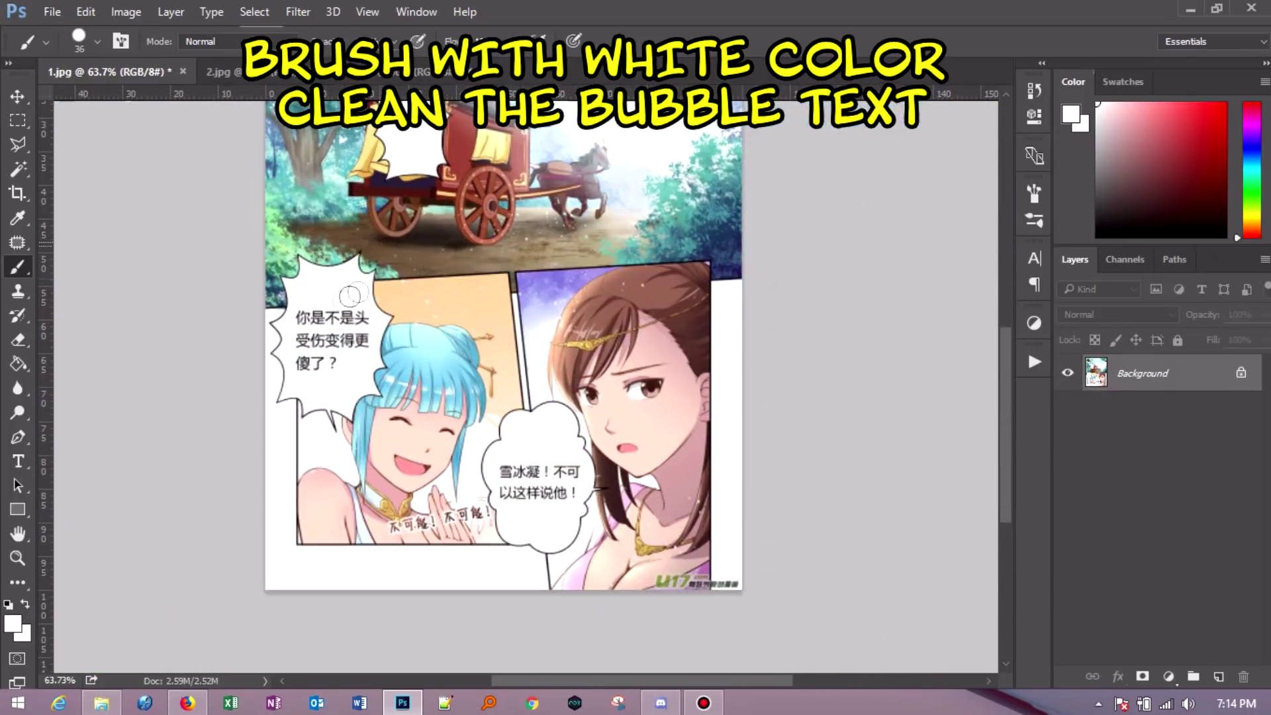
drag(304, 321, 317, 327)
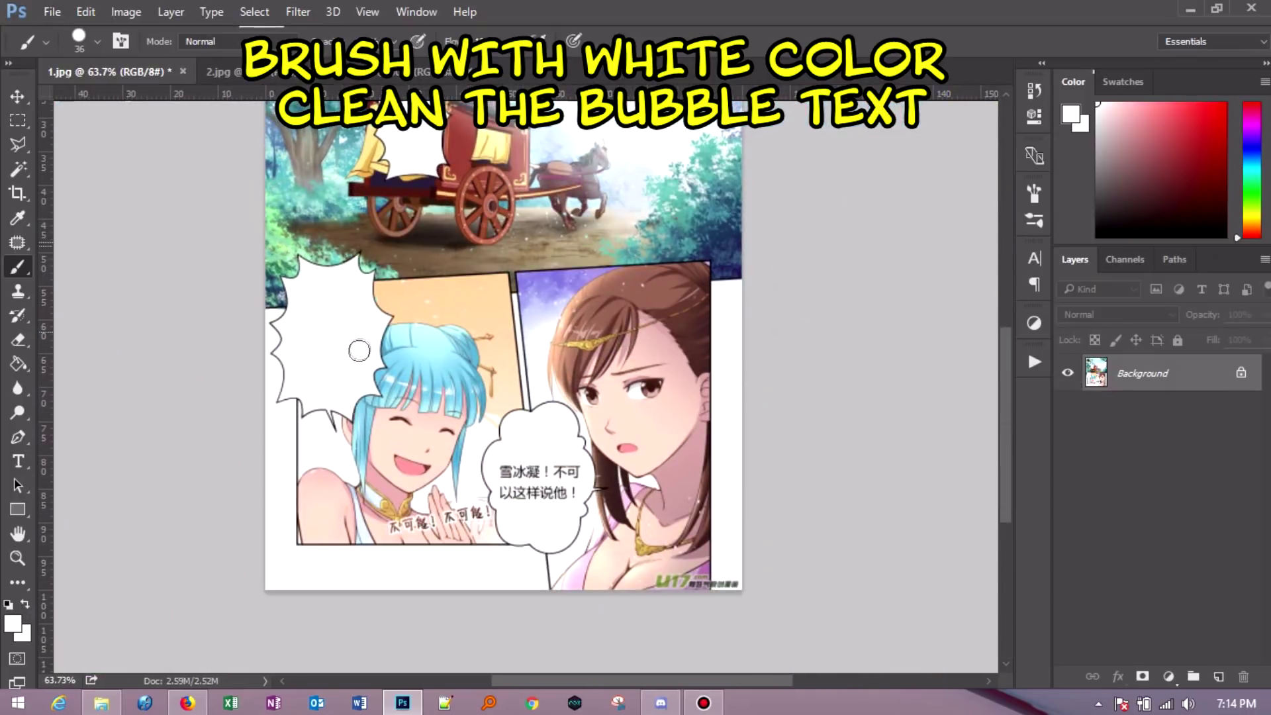
alt+scroll(523, 490, up, 1)
alt+scroll(523, 490, up, 2)
drag(490, 457, 503, 487)
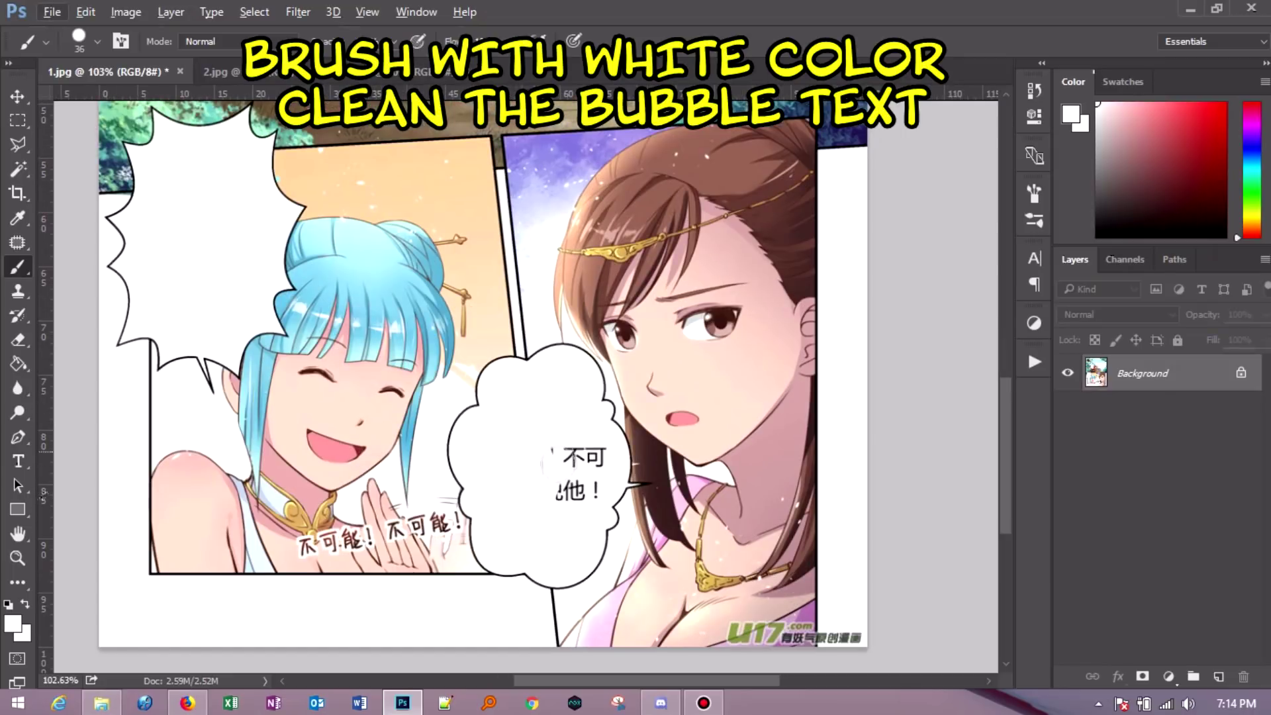
alt+scroll(593, 490, up, 2)
alt+scroll(593, 490, up, 4)
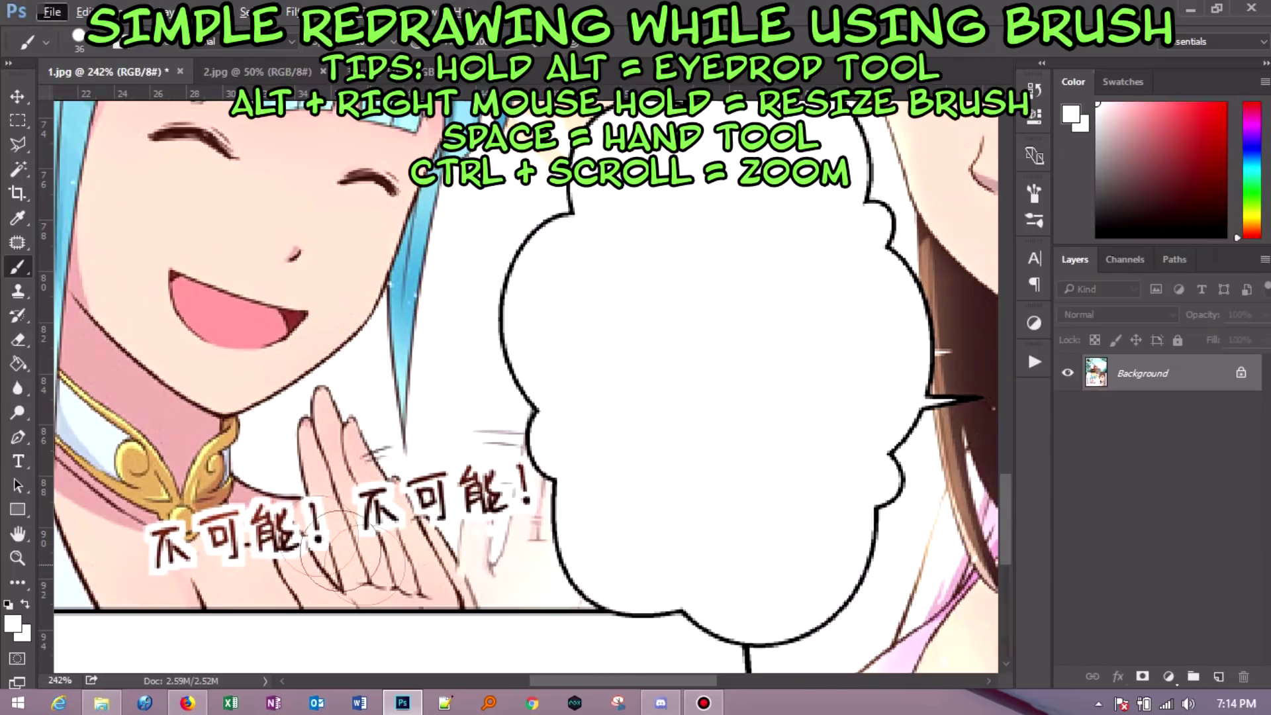
- Paint sampled skin pink over the first 不 and the dark remnants near the necklace
alt+scroll(175, 550, up, 1)
alt+click(119, 589)
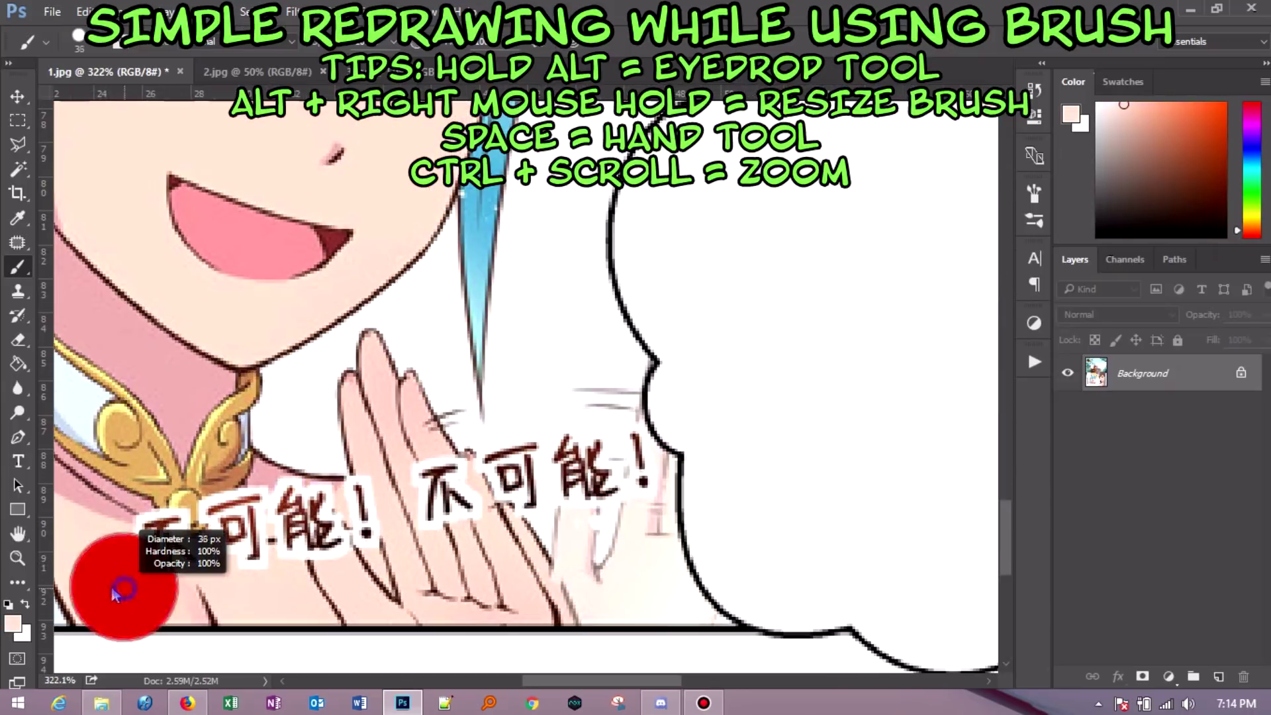
mouse_move(142, 530)
mouse_down()
mouse_move(171, 578)
mouse_move(170, 554)
mouse_move(264, 559)
mouse_move(288, 553)
mouse_move(251, 530)
mouse_move(306, 533)
mouse_move(320, 520)
mouse_move(289, 487)
mouse_move(212, 526)
mouse_up()
alt+click(274, 479)
alt+click(318, 530)
drag(331, 497, 232, 522)
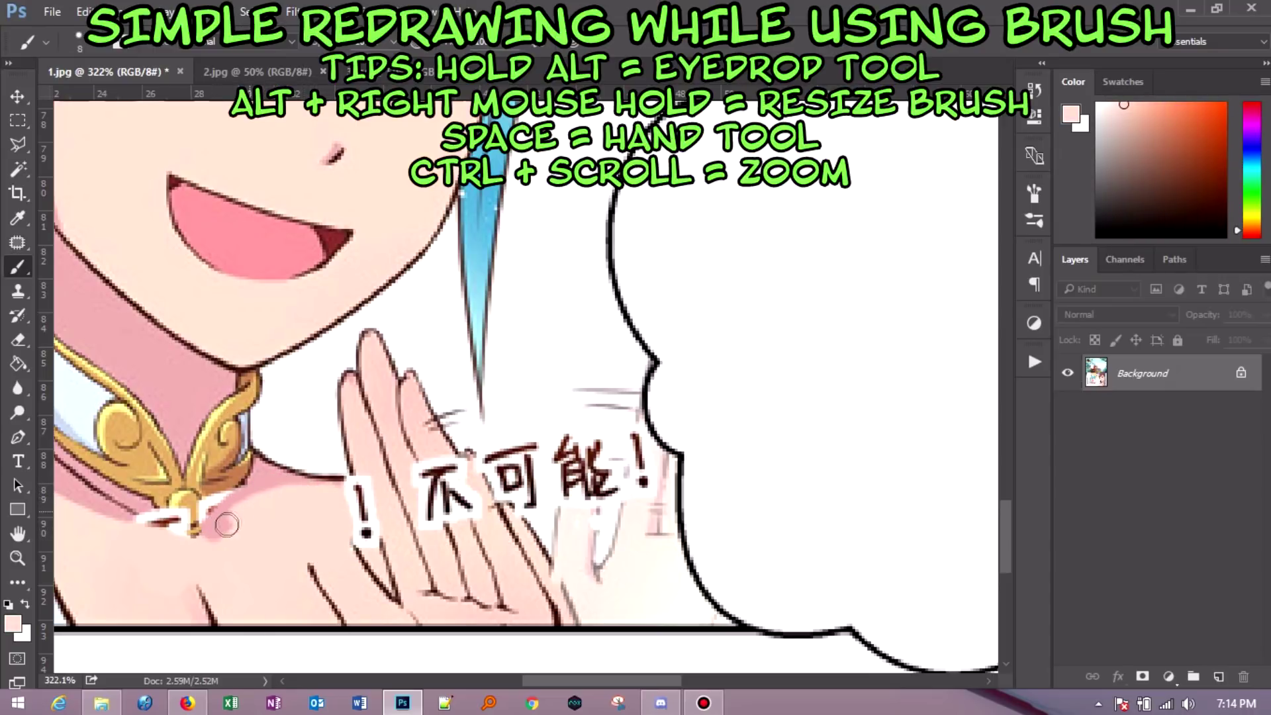
scroll(232, 522, up, 3)
scroll(279, 483, down, 1)
- Sample outline, gold and skin colours from the necklace and set the brush to 4 px
alt+click(291, 471)
alt+right_click(292, 472)
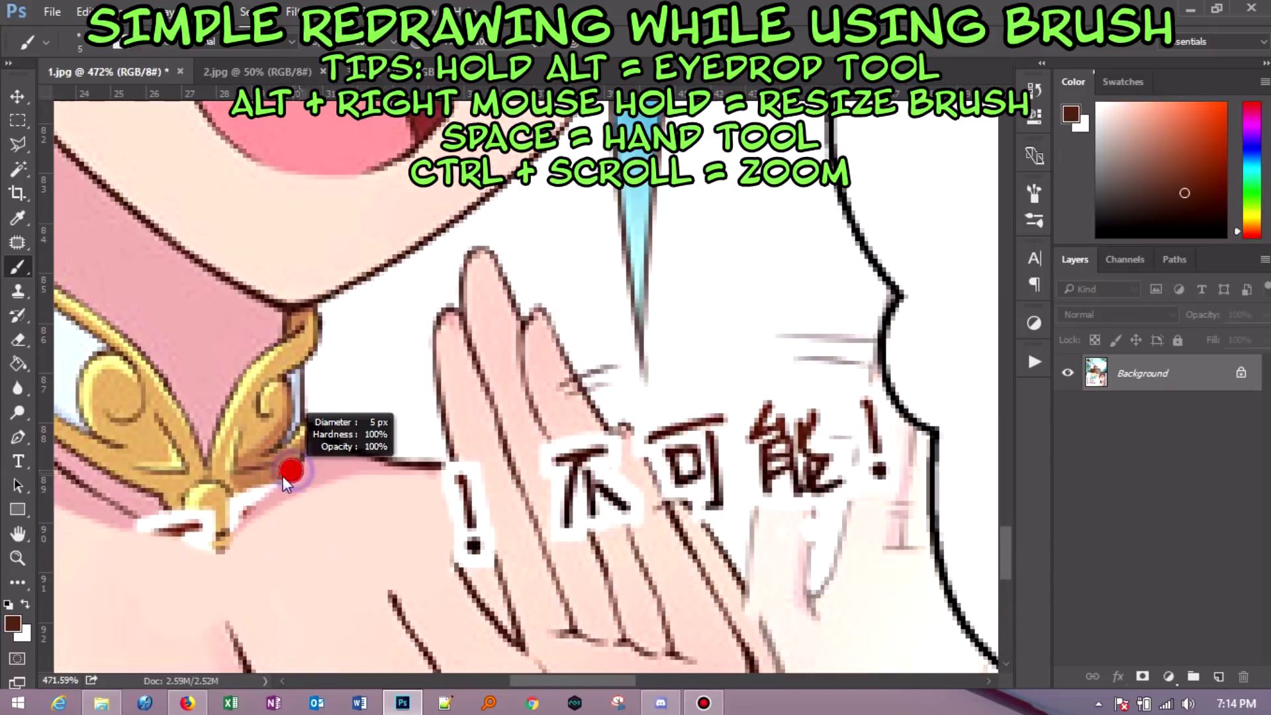
alt+click(221, 510)
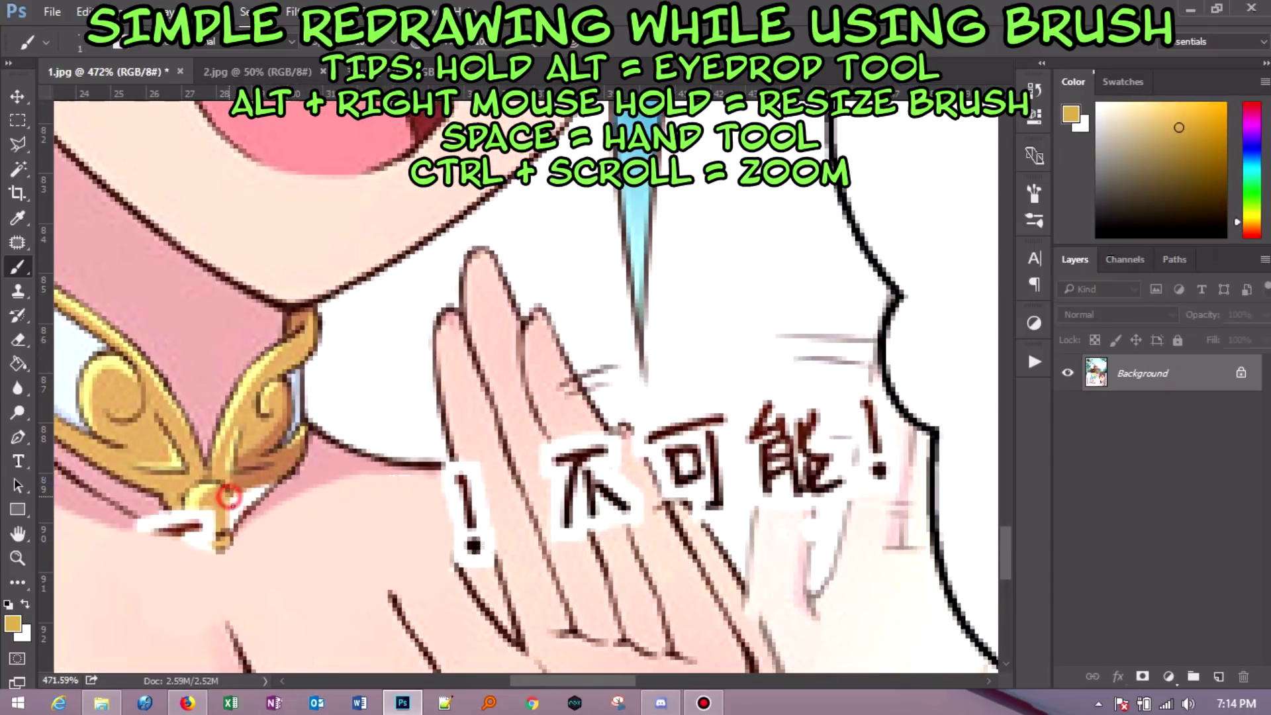
alt+click(226, 489)
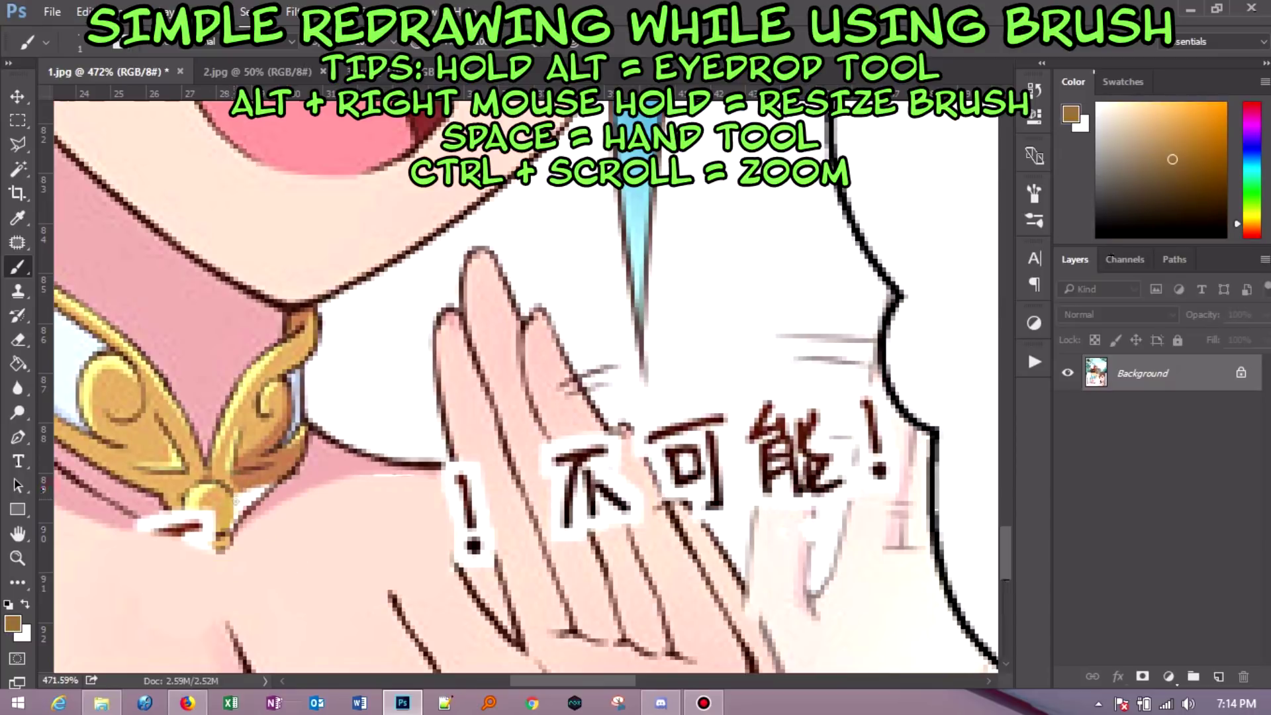
alt+click(247, 488)
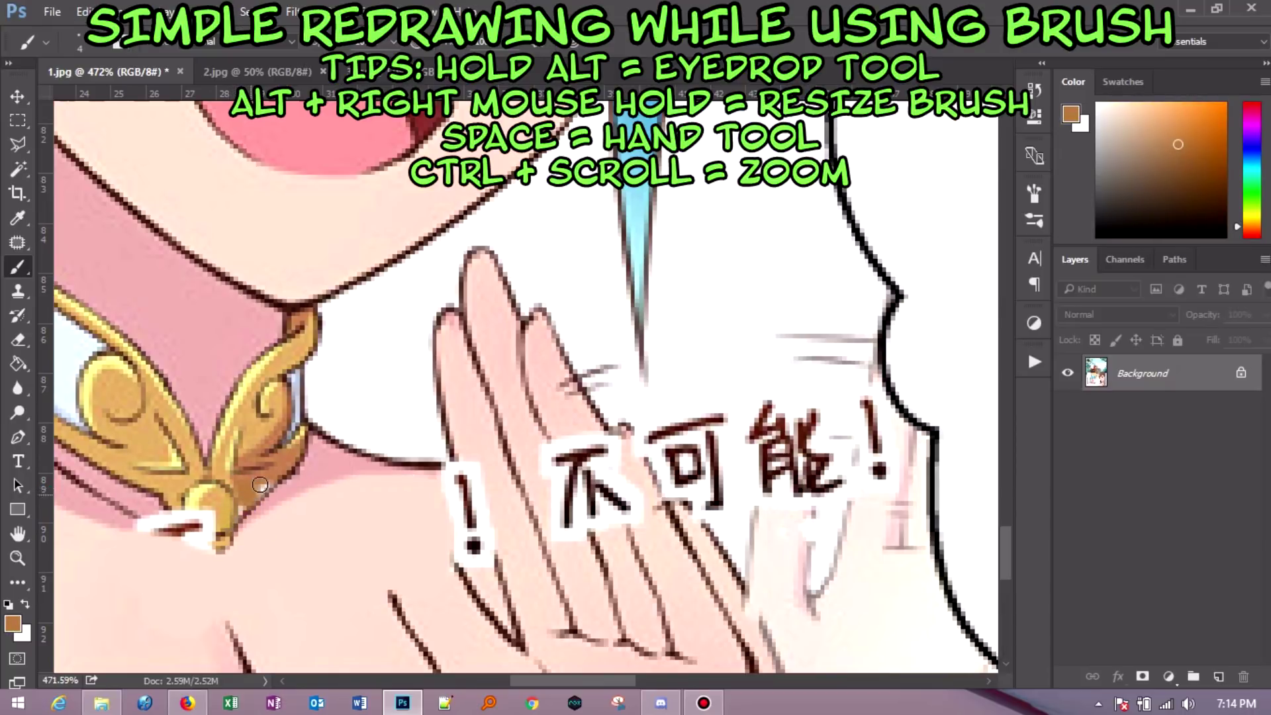
alt+click(128, 527)
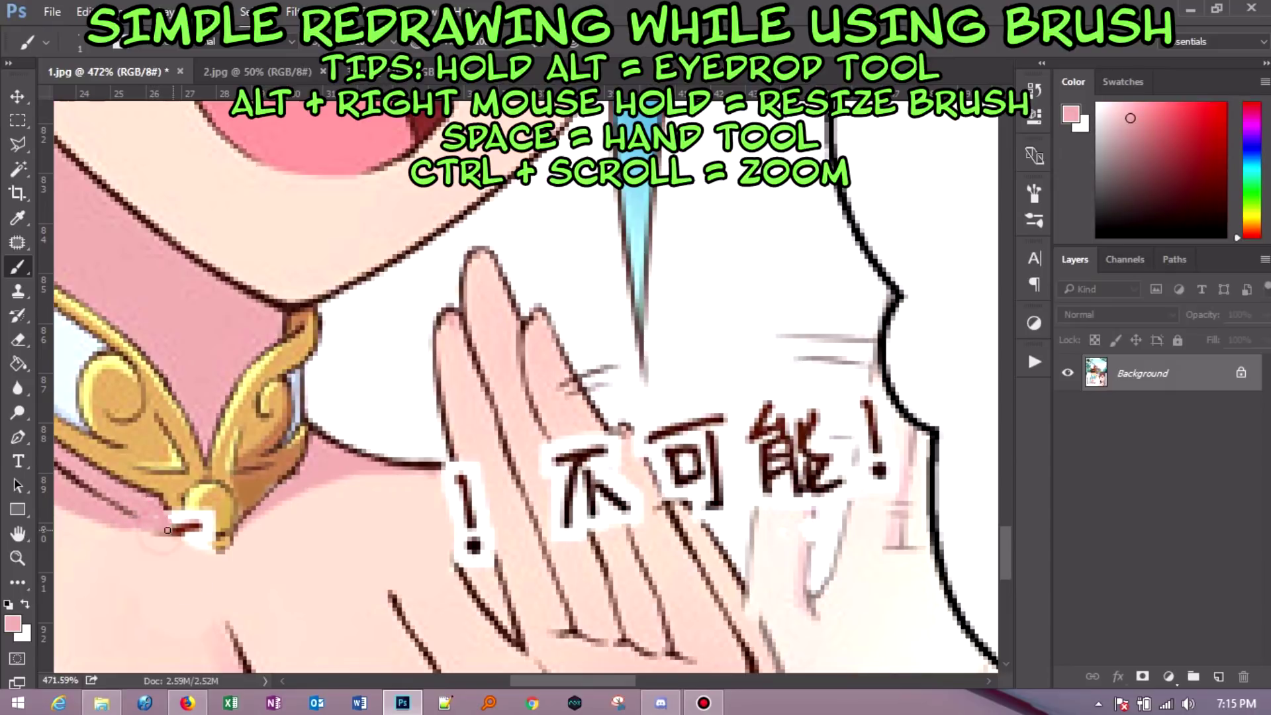
mouse_move(136, 527)
mouse_down()
mouse_move(196, 521)
mouse_move(139, 533)
mouse_up()
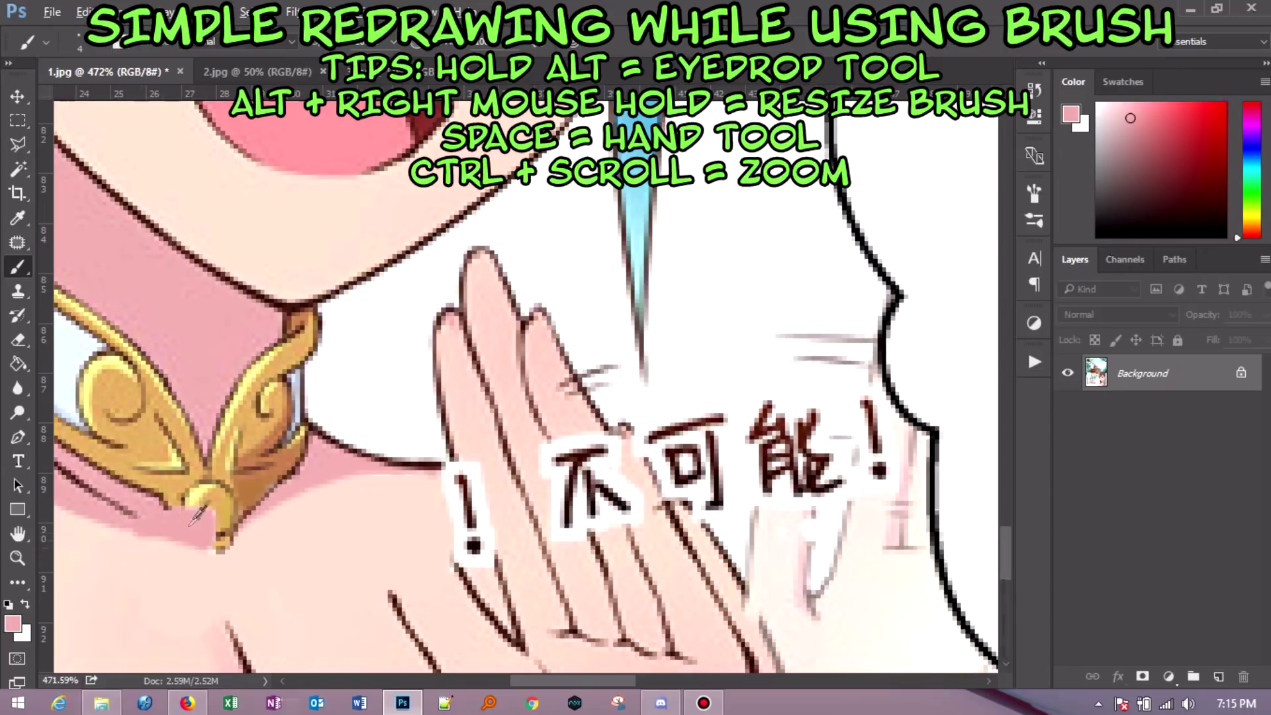
- Repaint the pendant with a light yellow highlight and a thin 1 px dark outline
alt+click(208, 509)
alt+click(202, 500)
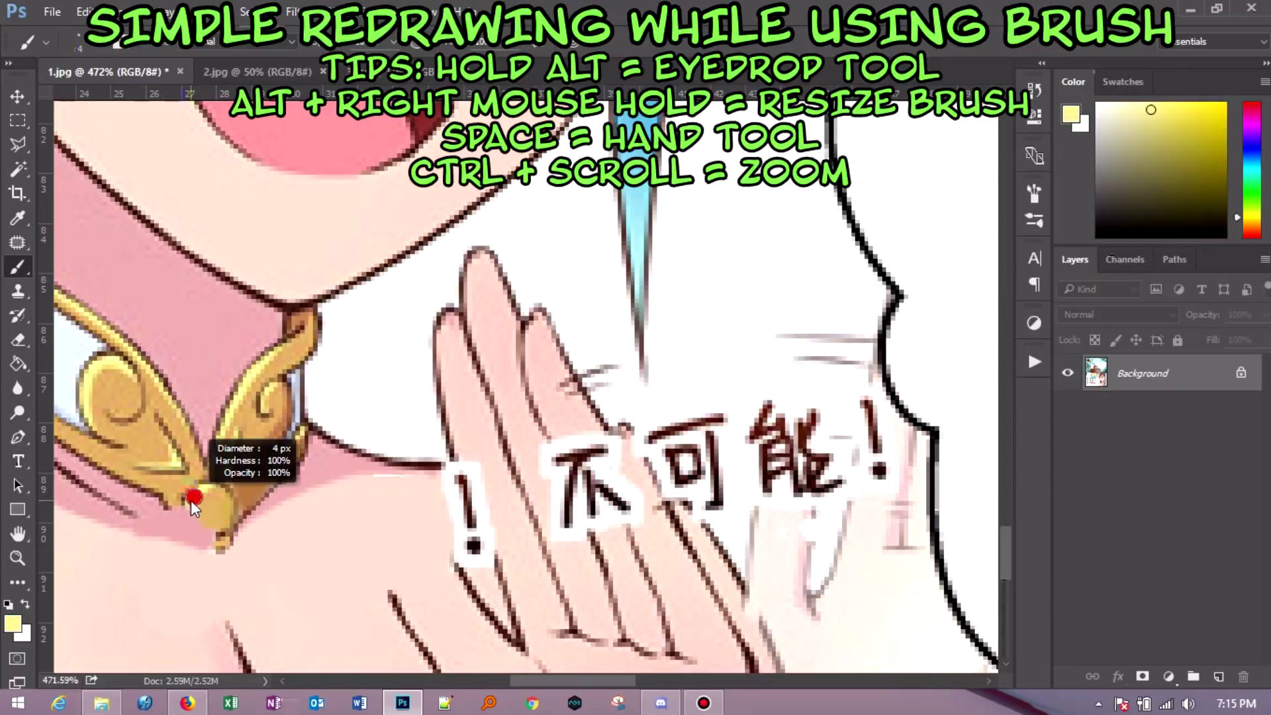
drag(196, 498, 202, 527)
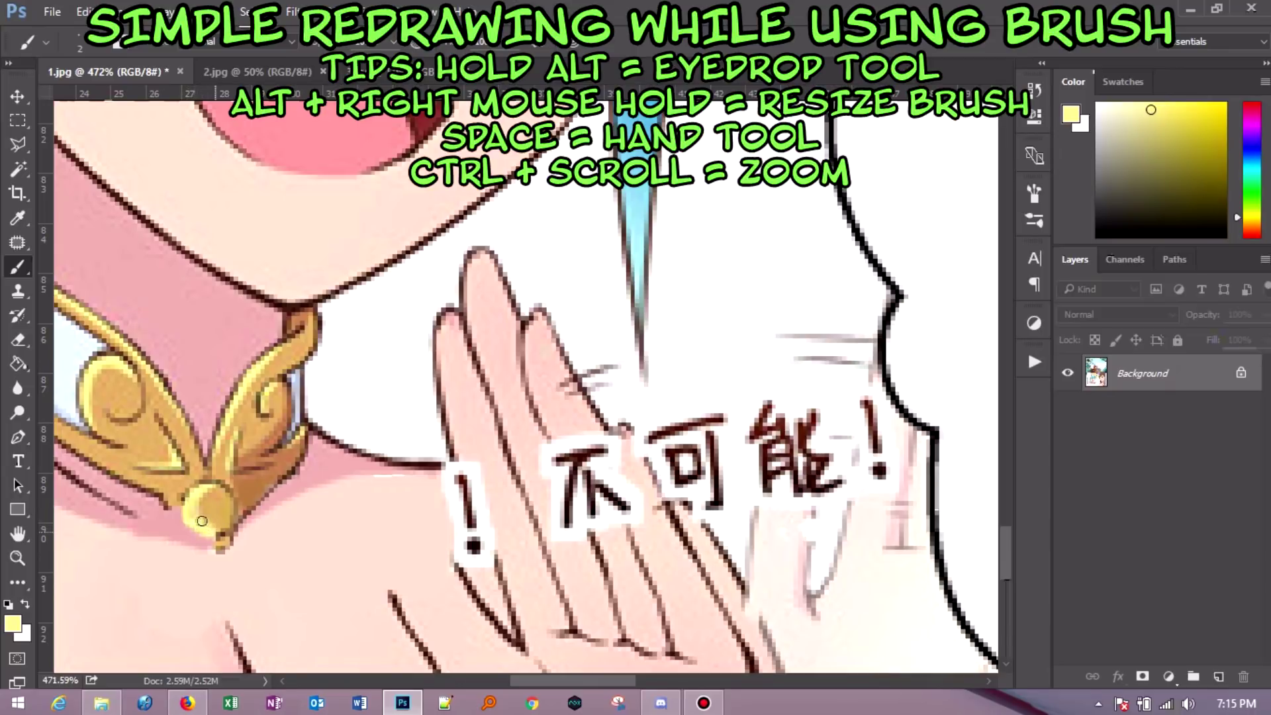
alt+click(199, 523)
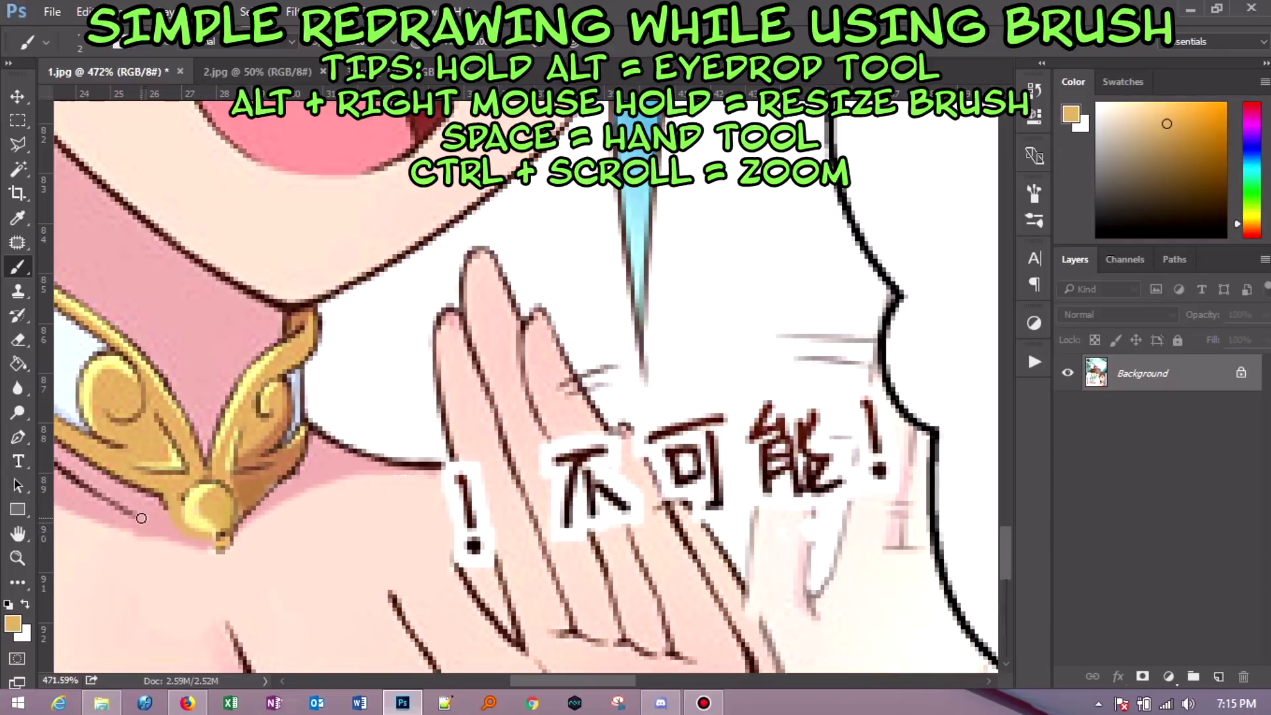
alt+click(92, 488)
alt+right_click(133, 515)
drag(112, 493, 157, 530)
click(184, 498)
- Paint skin over the ! stroke and a light line along the finger, undoing a re-inked outline
scroll(197, 527, down, 5)
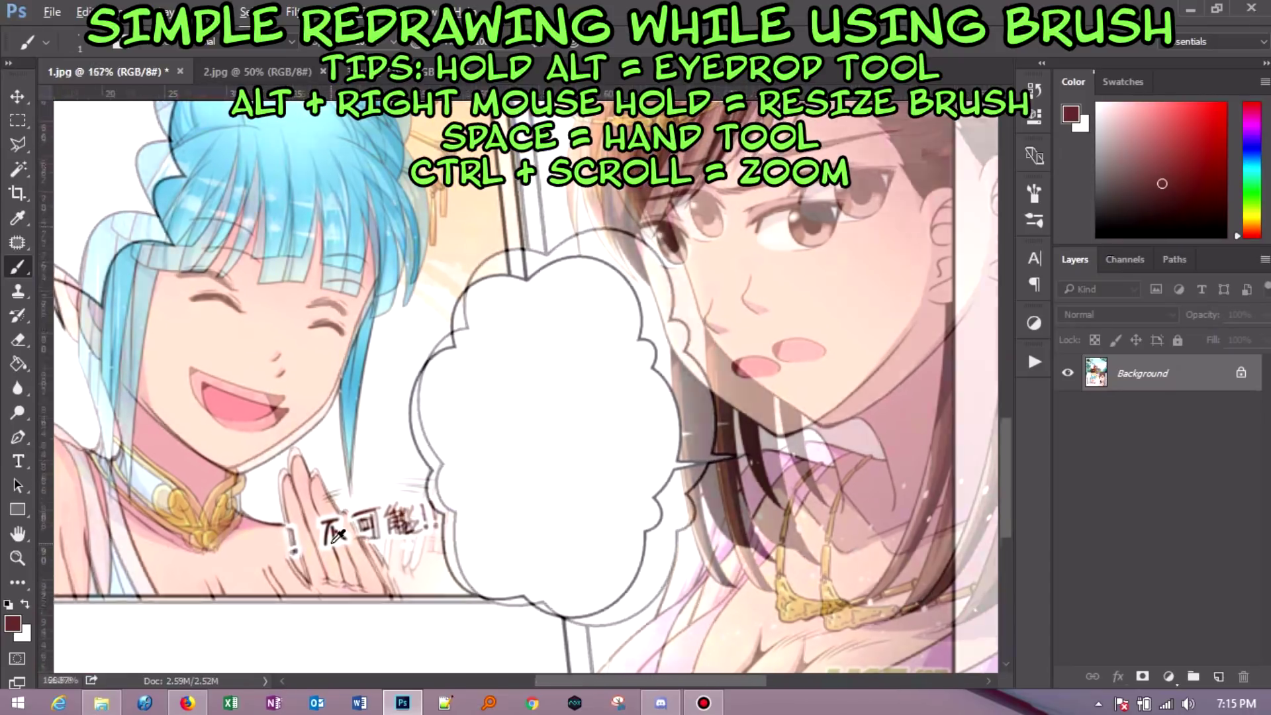
scroll(202, 536, up, 5)
alt+click(204, 548)
mouse_move(241, 509)
mouse_down()
mouse_move(248, 560)
mouse_move(240, 549)
mouse_up()
alt+click(220, 490)
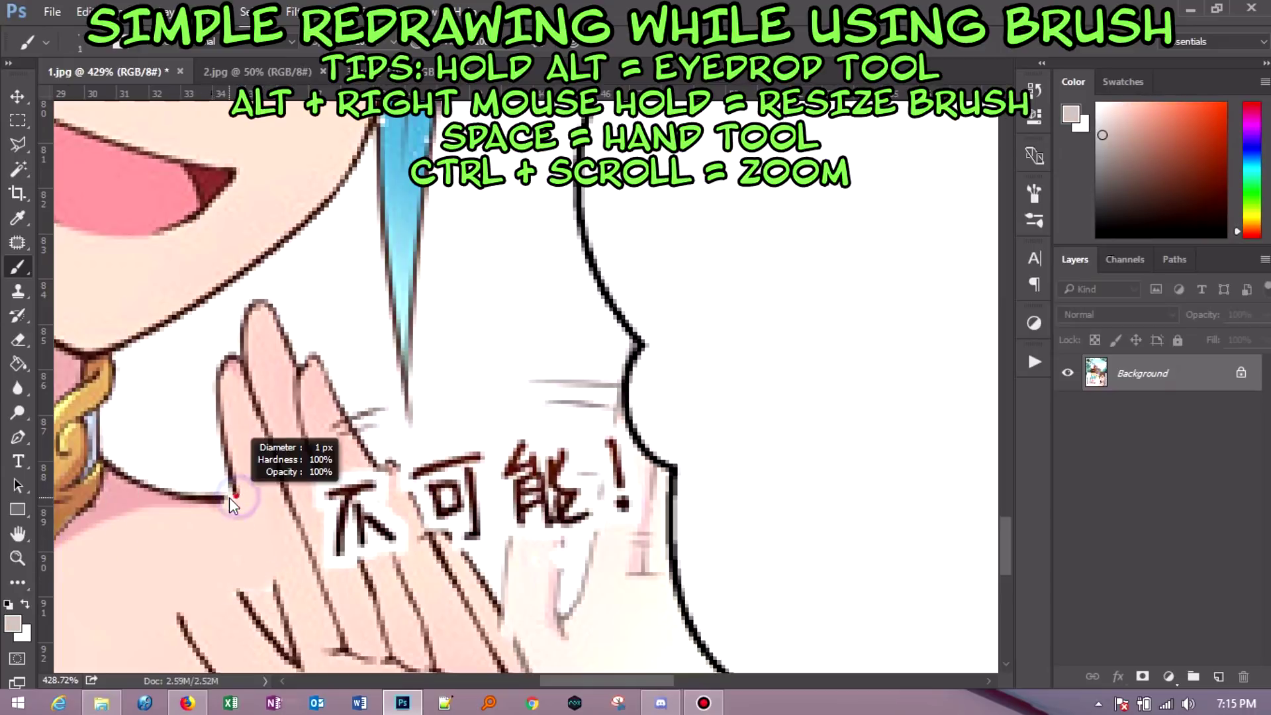
drag(228, 477, 264, 572)
alt+click(231, 491)
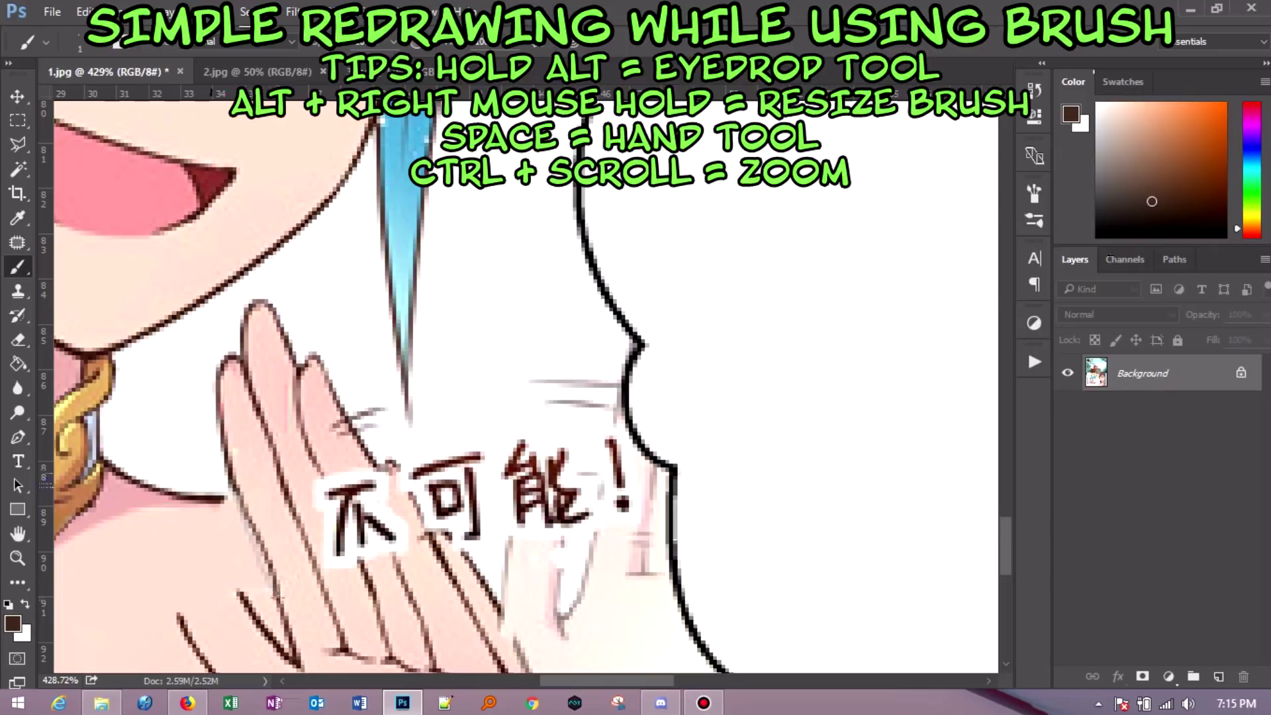
alt+click(268, 500)
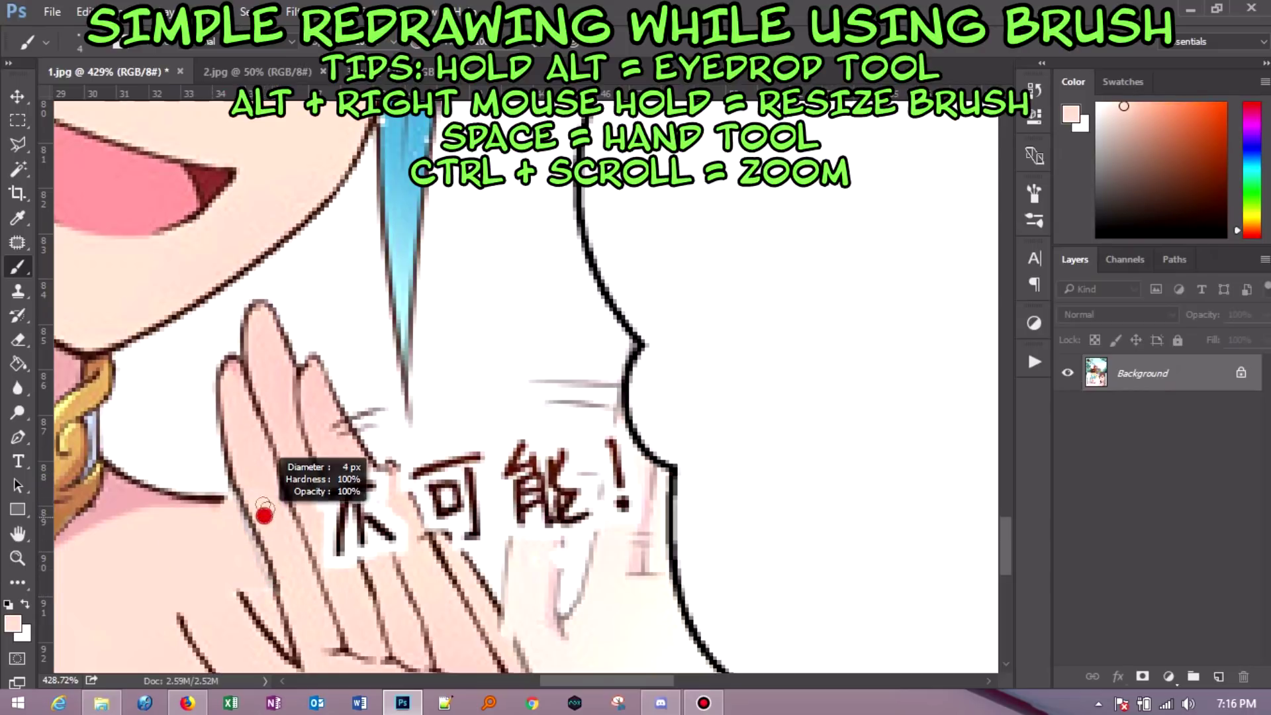
alt+click(265, 621)
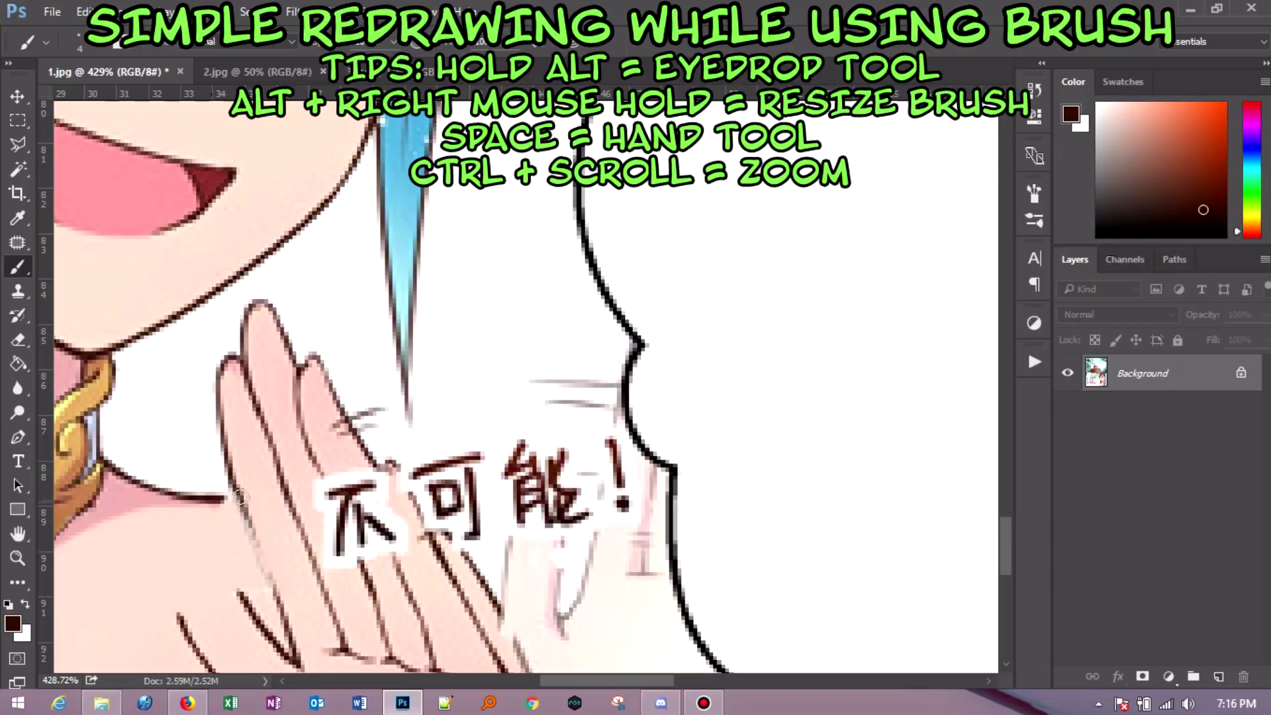
drag(233, 475, 275, 583)
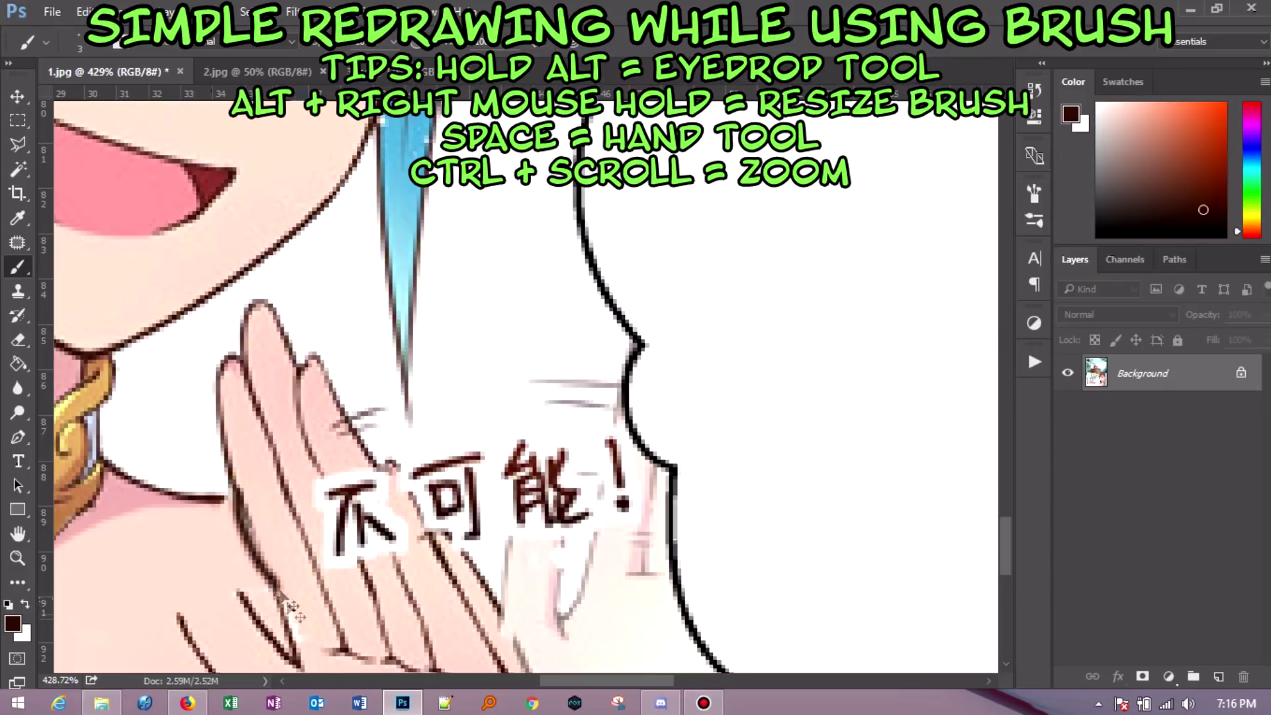
key(ctrl+z)
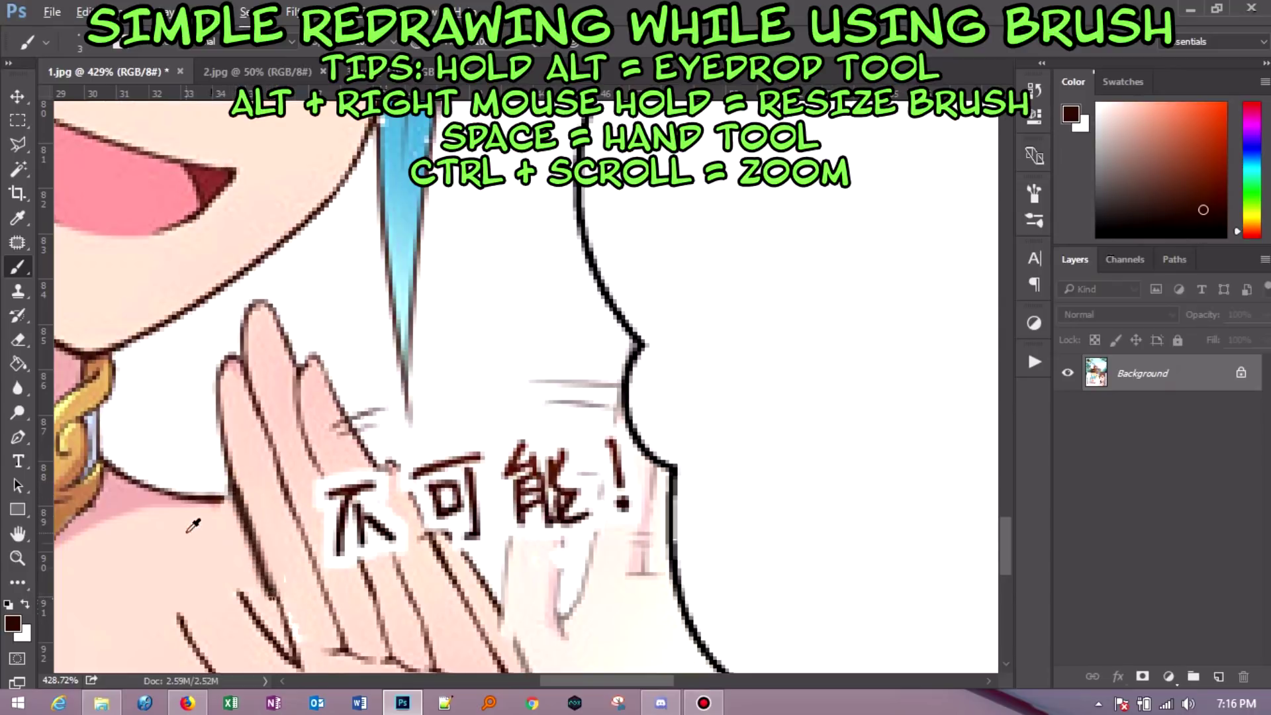
- Cover 不 and the surrounding white and cream patches with skin pink
alt+click(189, 530)
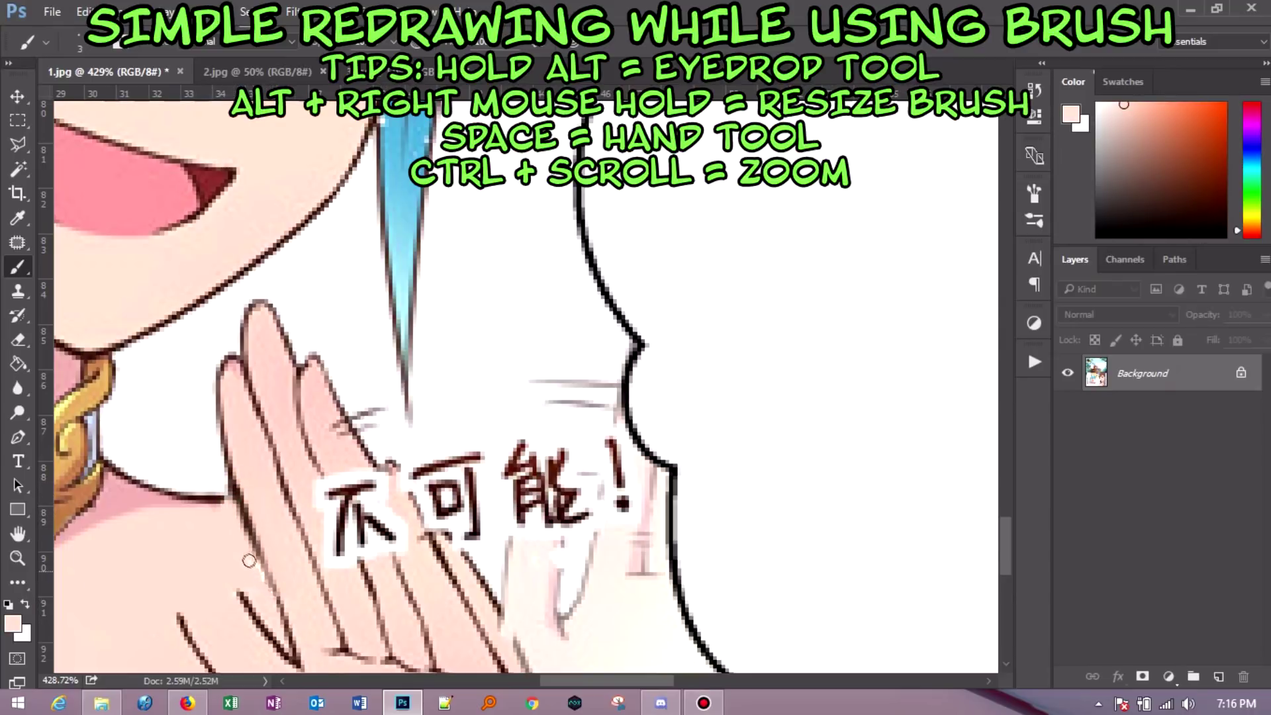
drag(331, 490, 351, 570)
mouse_move(346, 494)
mouse_down()
mouse_move(372, 556)
mouse_move(339, 484)
mouse_up()
alt+click(391, 591)
alt+click(420, 564)
drag(420, 563, 341, 464)
mouse_move(355, 547)
mouse_down()
mouse_move(363, 468)
mouse_move(372, 511)
mouse_up()
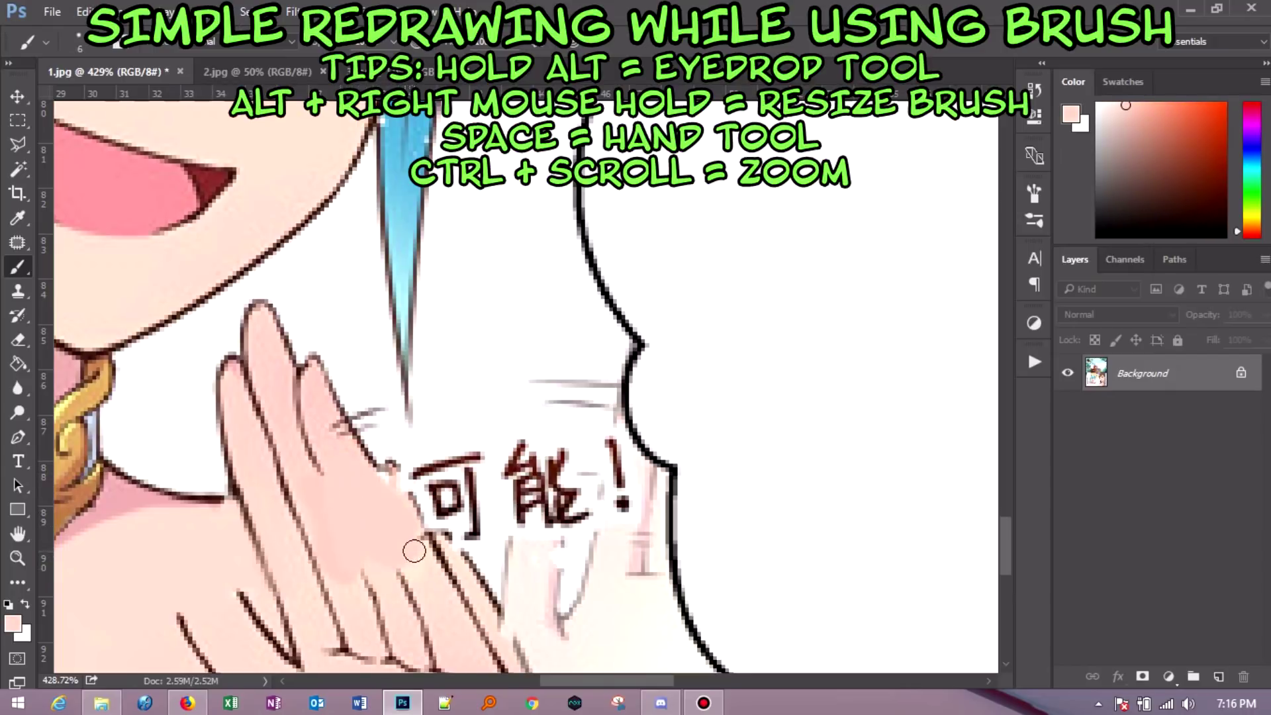
- Paint 可 and 能 out in white sampled from the bubble background
alt+click(430, 445)
mouse_move(430, 445)
mouse_down()
mouse_move(463, 484)
mouse_move(473, 536)
mouse_up()
mouse_move(508, 498)
mouse_down()
mouse_move(556, 530)
mouse_move(563, 494)
mouse_move(572, 505)
mouse_up()
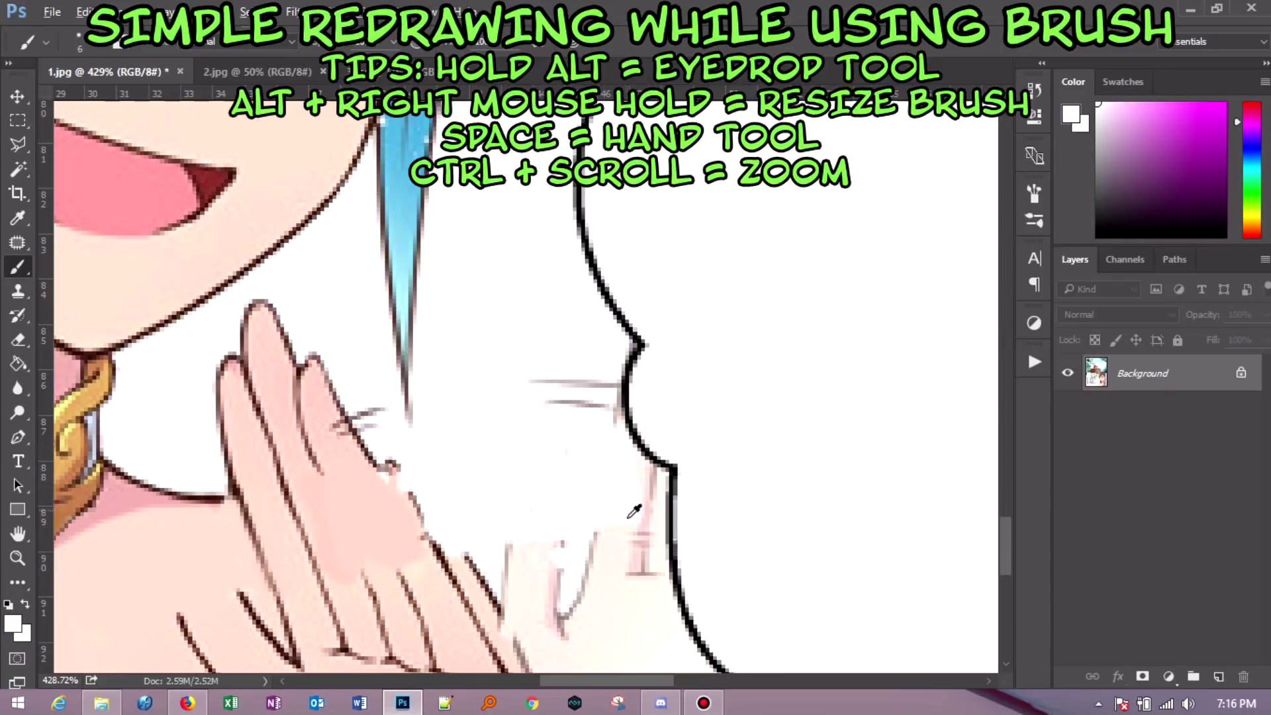
scroll(629, 507, down, 5)
scroll(520, 591, up, 5)
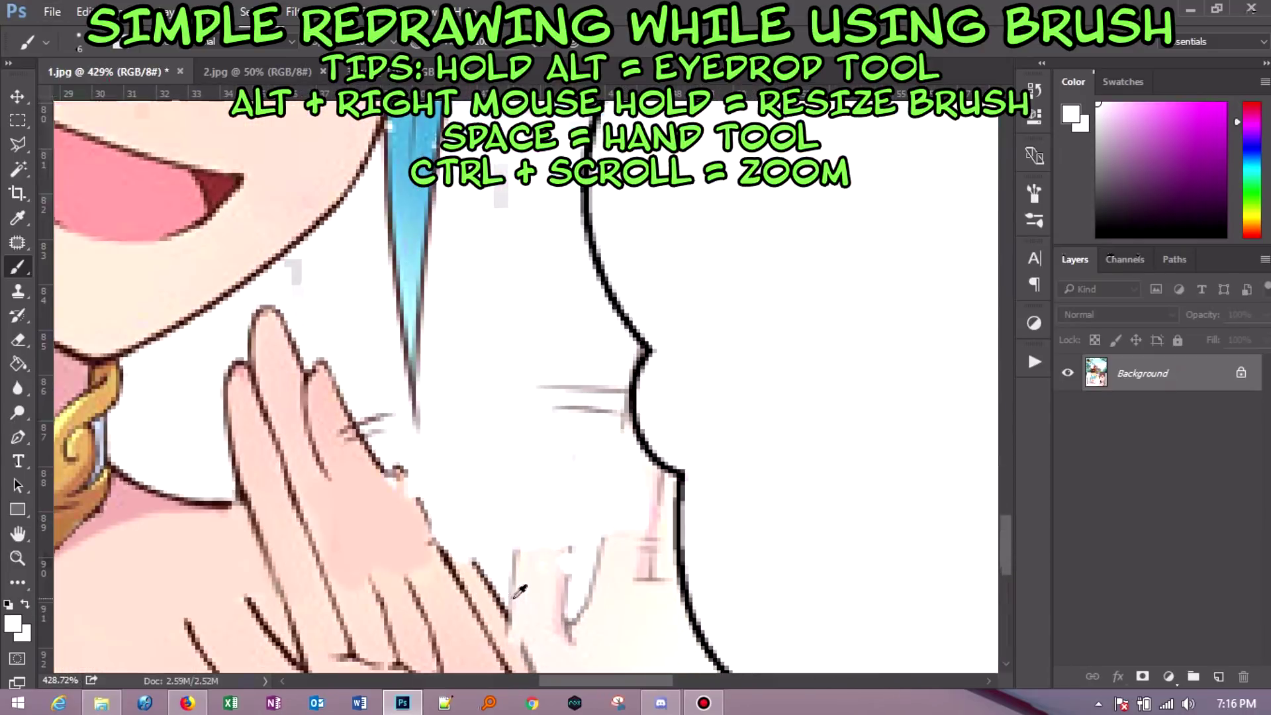
- Draw a new dark brown fingertip outline on the raised hand
alt+click(454, 554)
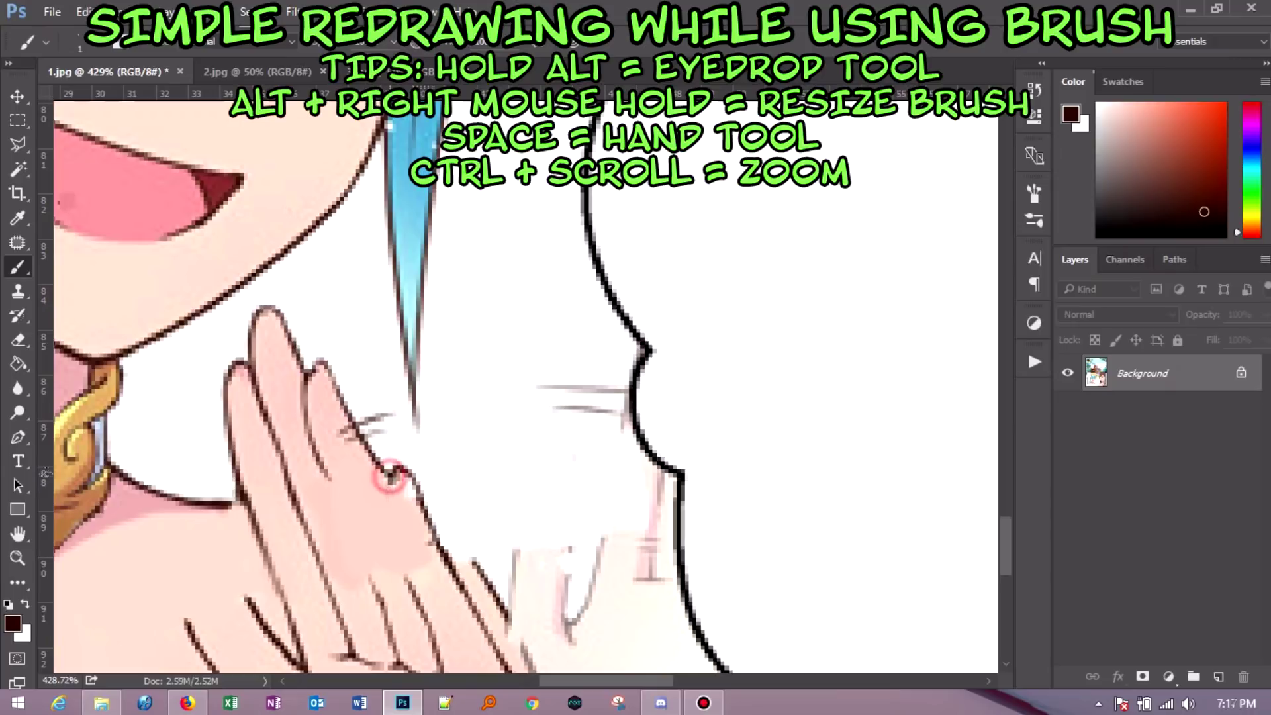
drag(390, 476, 397, 555)
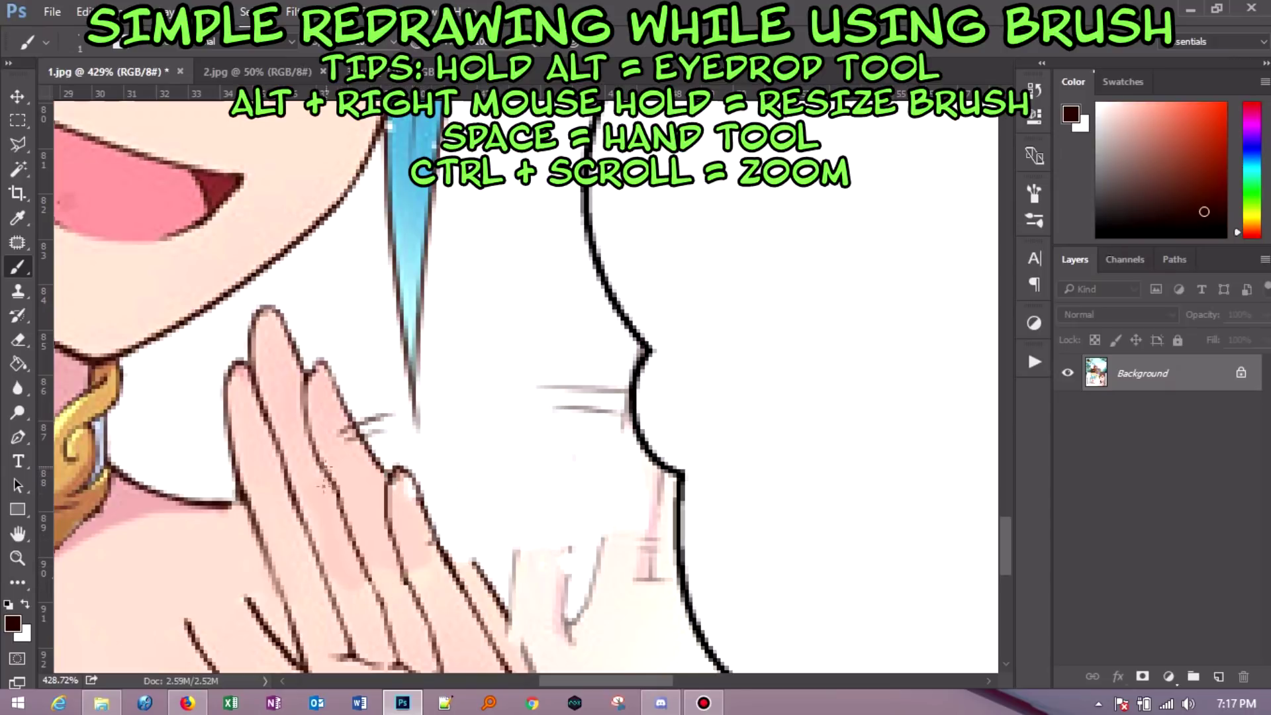
scroll(326, 466, down, 5)
scroll(461, 553, up, 5)
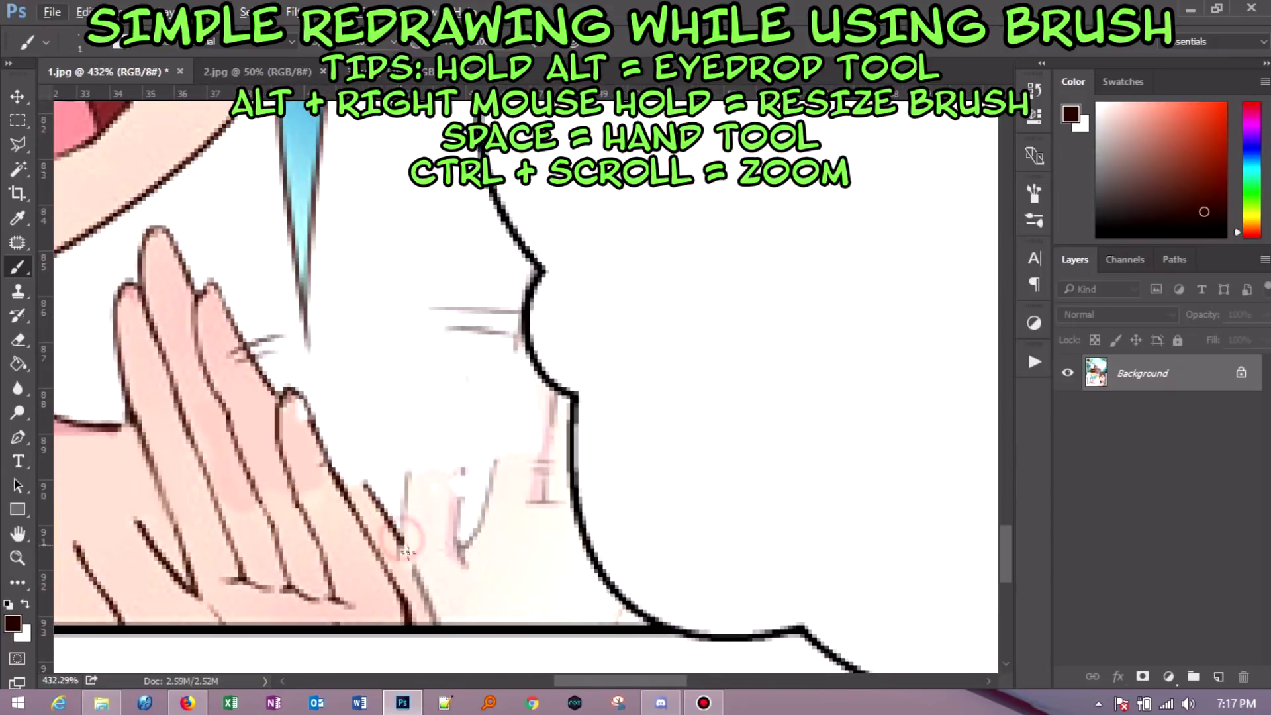
- Sample skin tones and cover the stray finger outline loop with skin colour
alt+click(361, 490)
scroll(342, 473, down, 3)
scroll(466, 509, down, 2)
scroll(387, 508, up, 3)
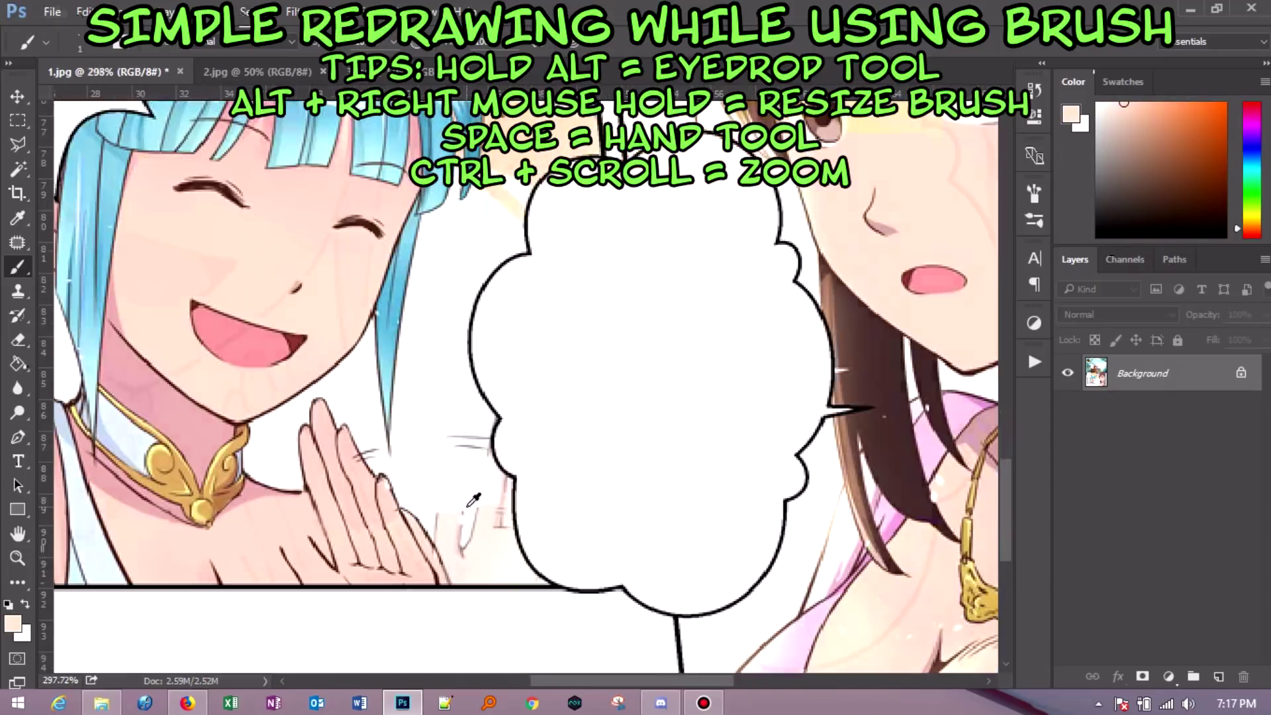
scroll(424, 529, up, 2)
alt+click(410, 539)
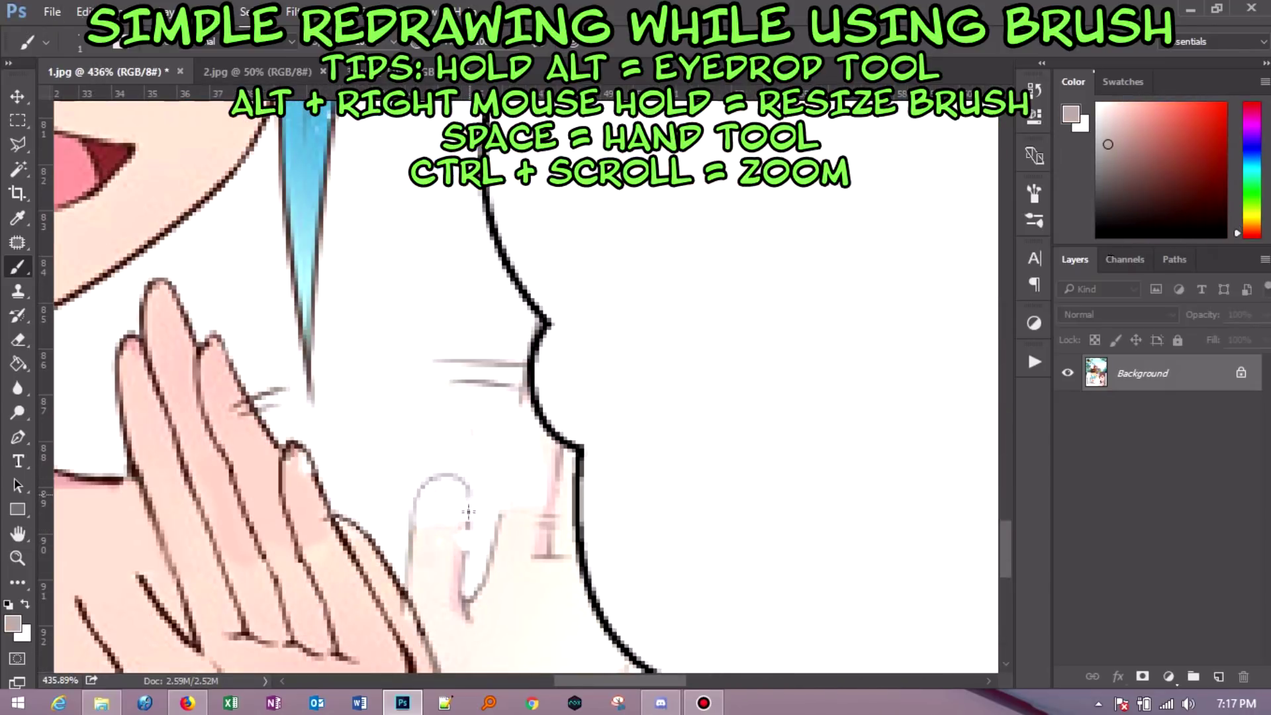
scroll(523, 392, down, 3)
scroll(331, 490, up, 1)
scroll(284, 512, up, 2)
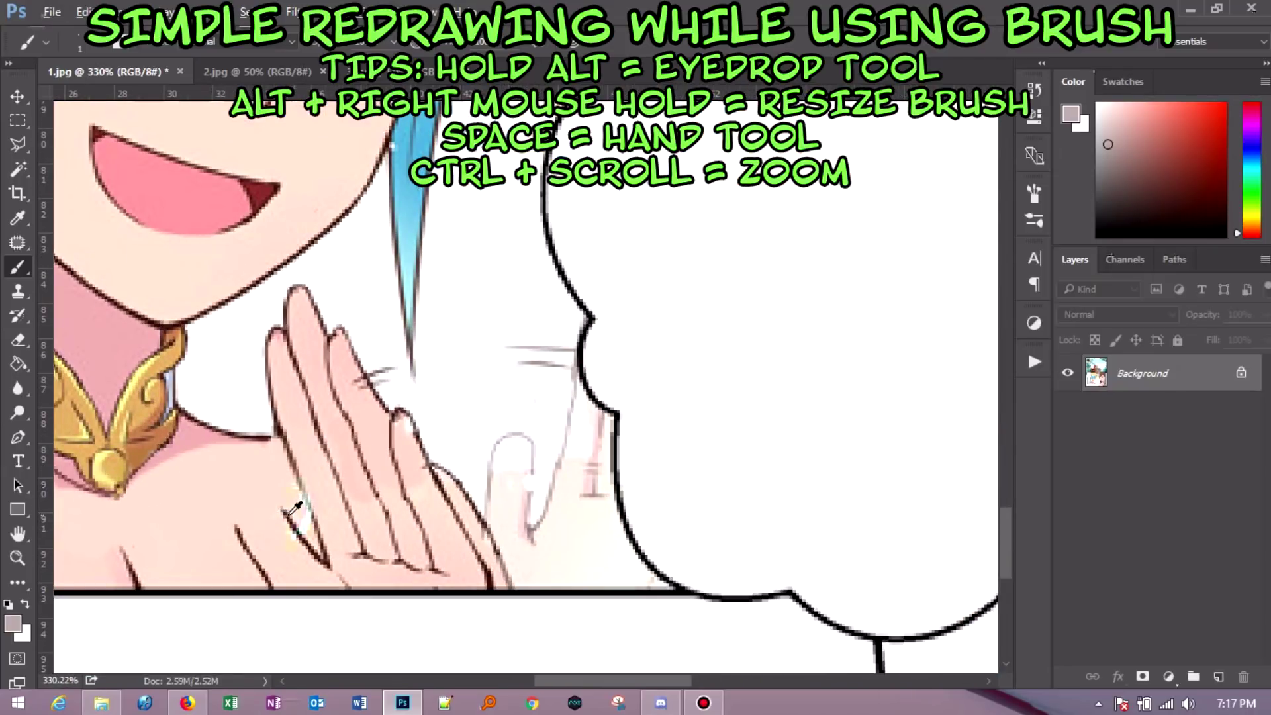
alt+click(284, 512)
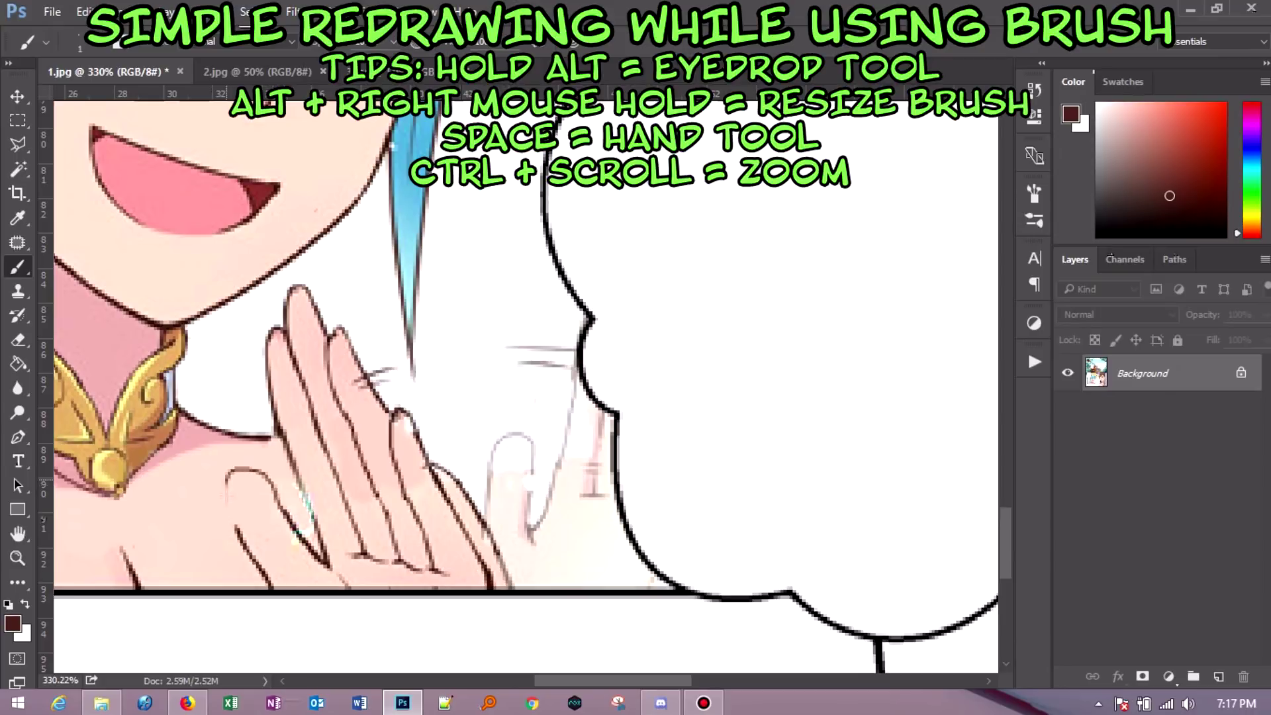
mouse_move(271, 487)
mouse_down()
mouse_move(237, 530)
mouse_move(221, 467)
mouse_up()
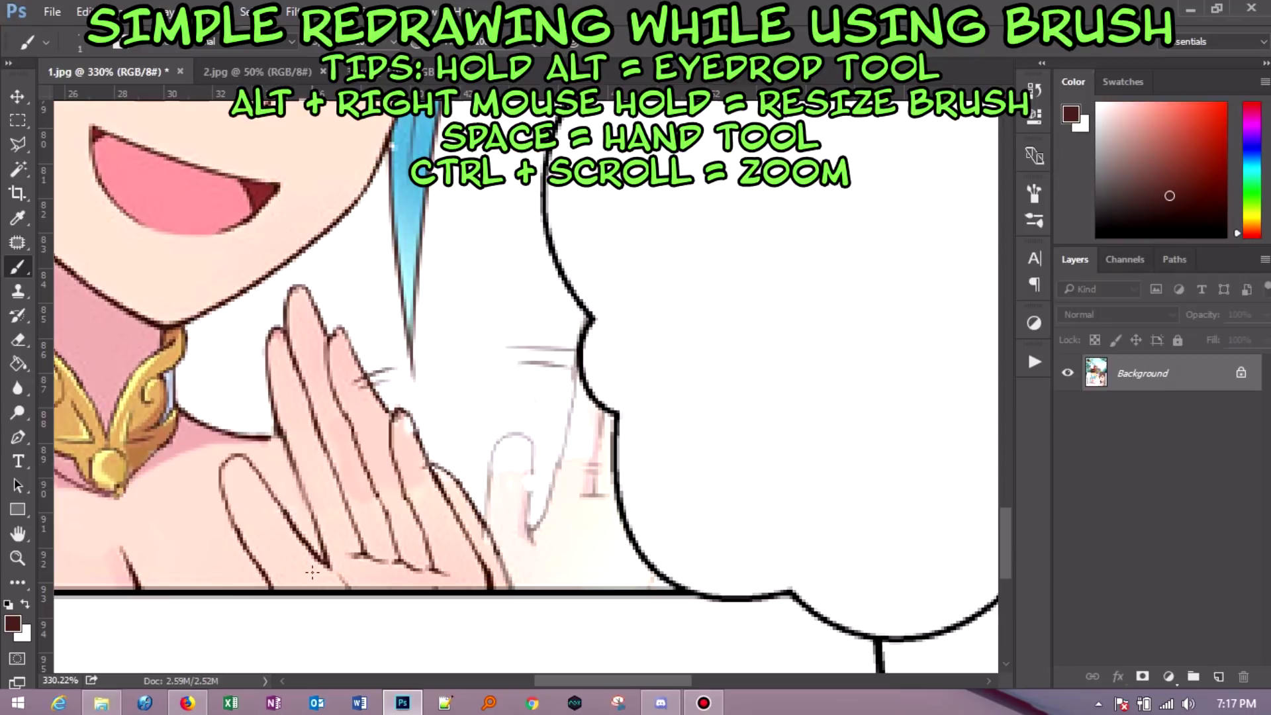
- Paint the faint sketch lines by the bubble out in white, discarding a test outline stroke
ctrl+scroll(312, 571, up, 1)
ctrl+scroll(295, 556, up, 1)
alt+click(295, 483)
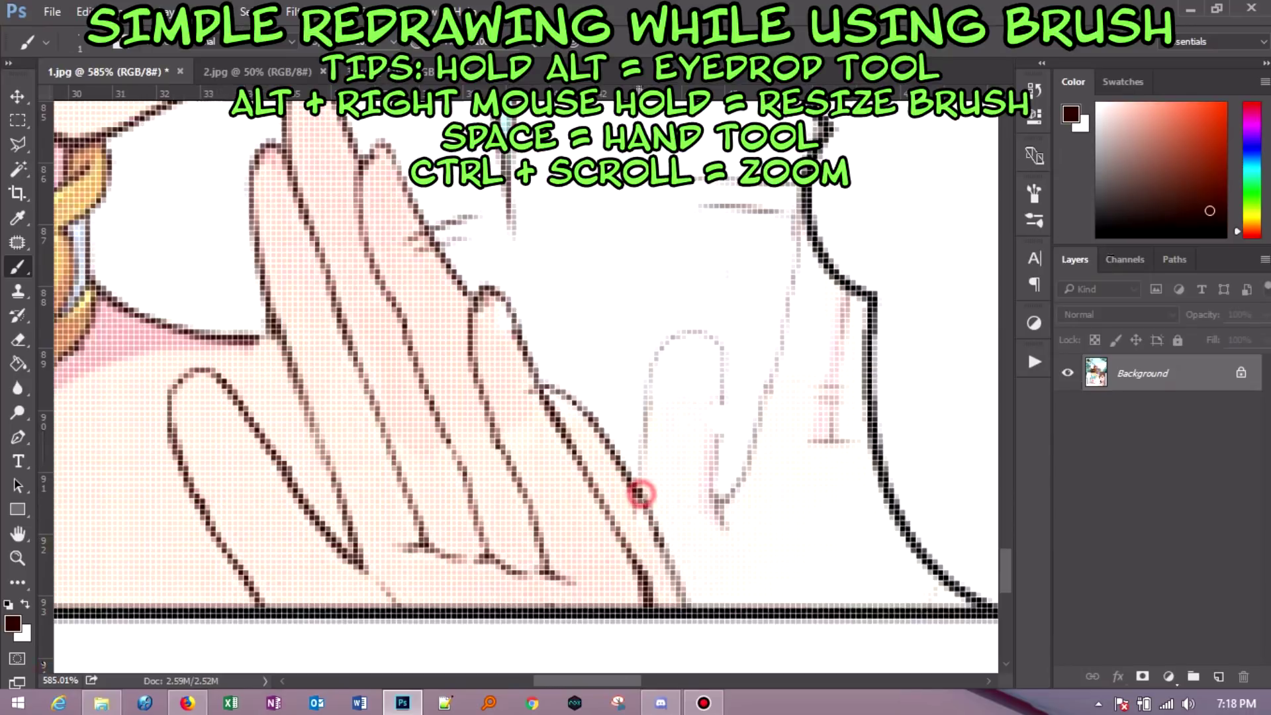
alt+click(556, 261)
mouse_move(702, 298)
mouse_down()
mouse_move(716, 355)
mouse_move(658, 363)
mouse_up()
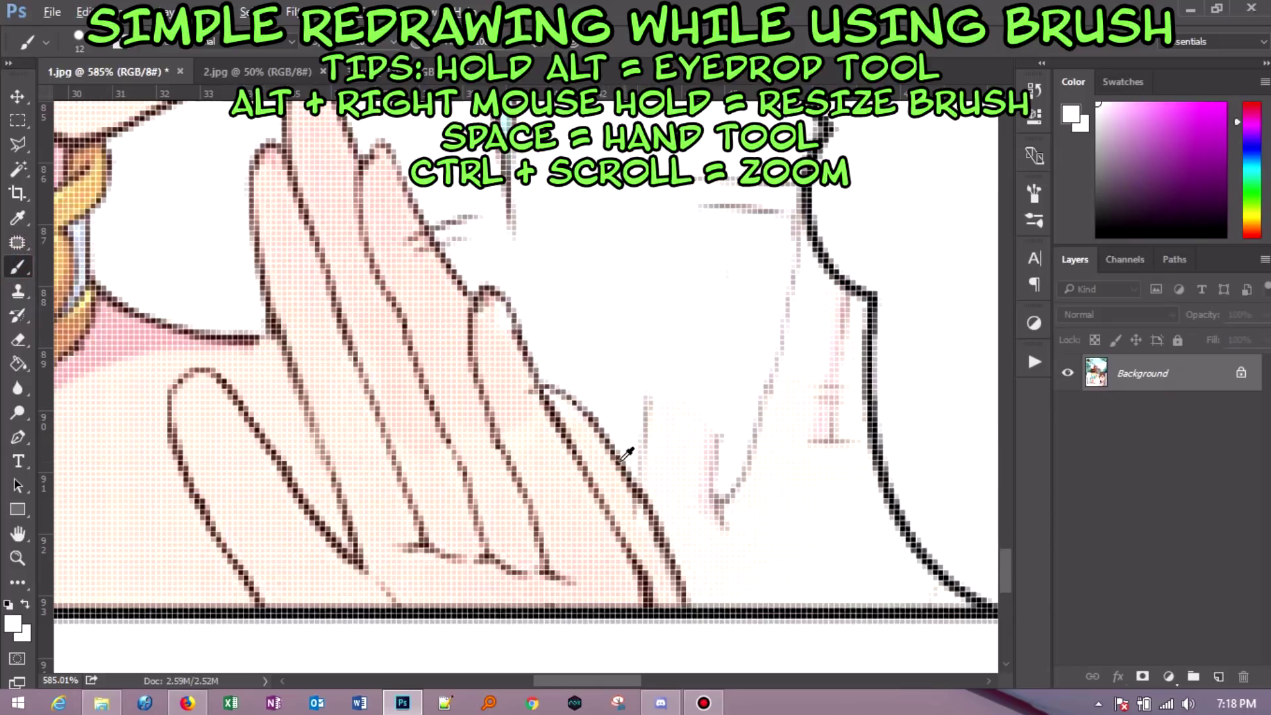
alt+click(613, 437)
drag(647, 411, 695, 304)
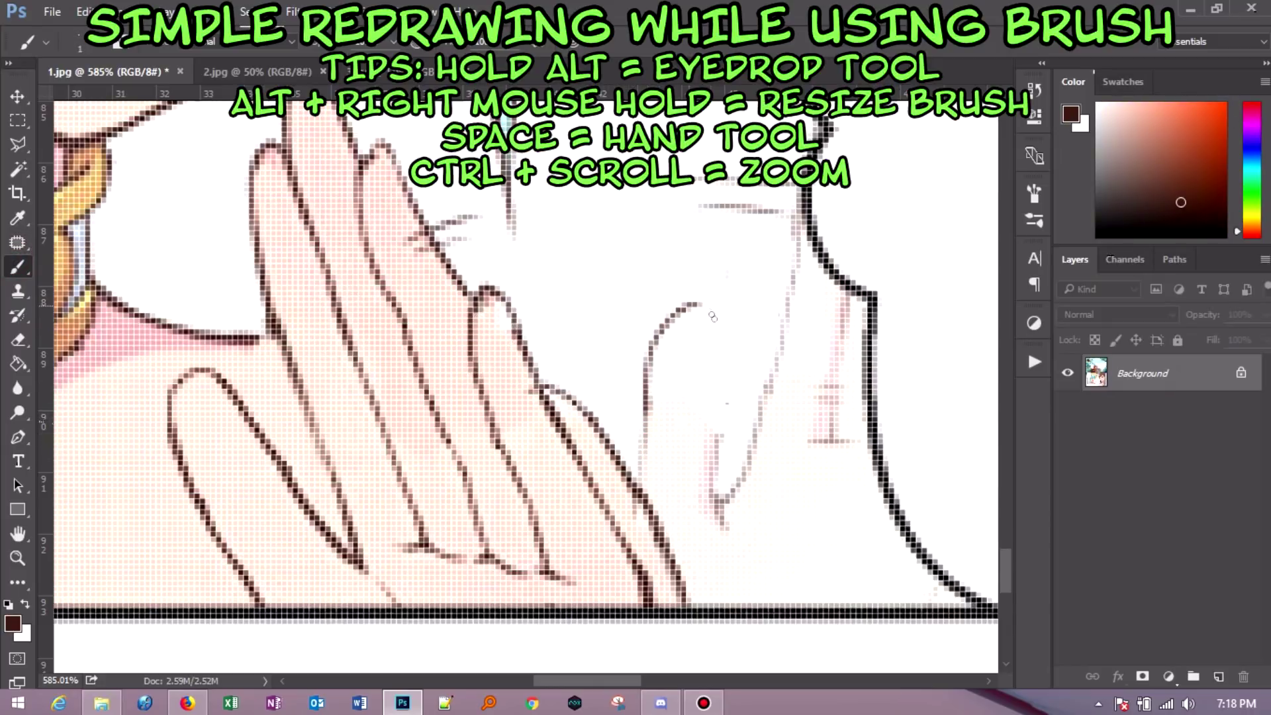
key(ctrl+z)
alt+click(748, 457)
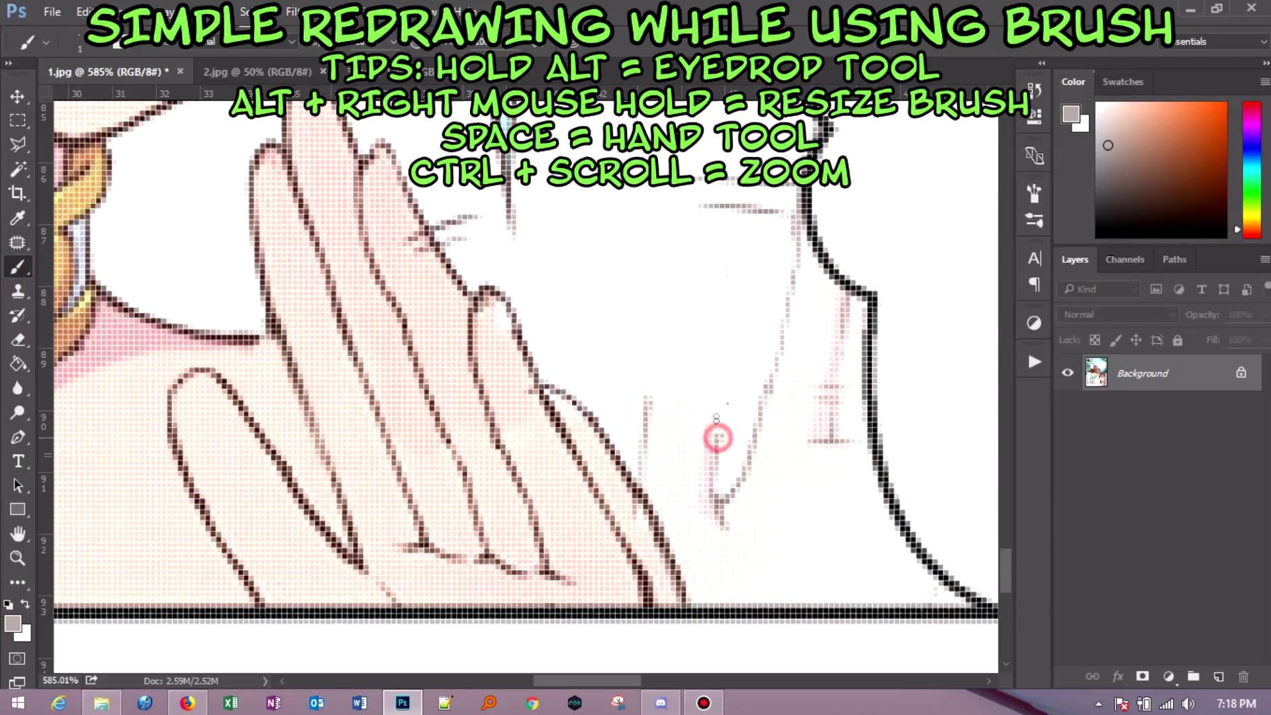
alt+click(673, 431)
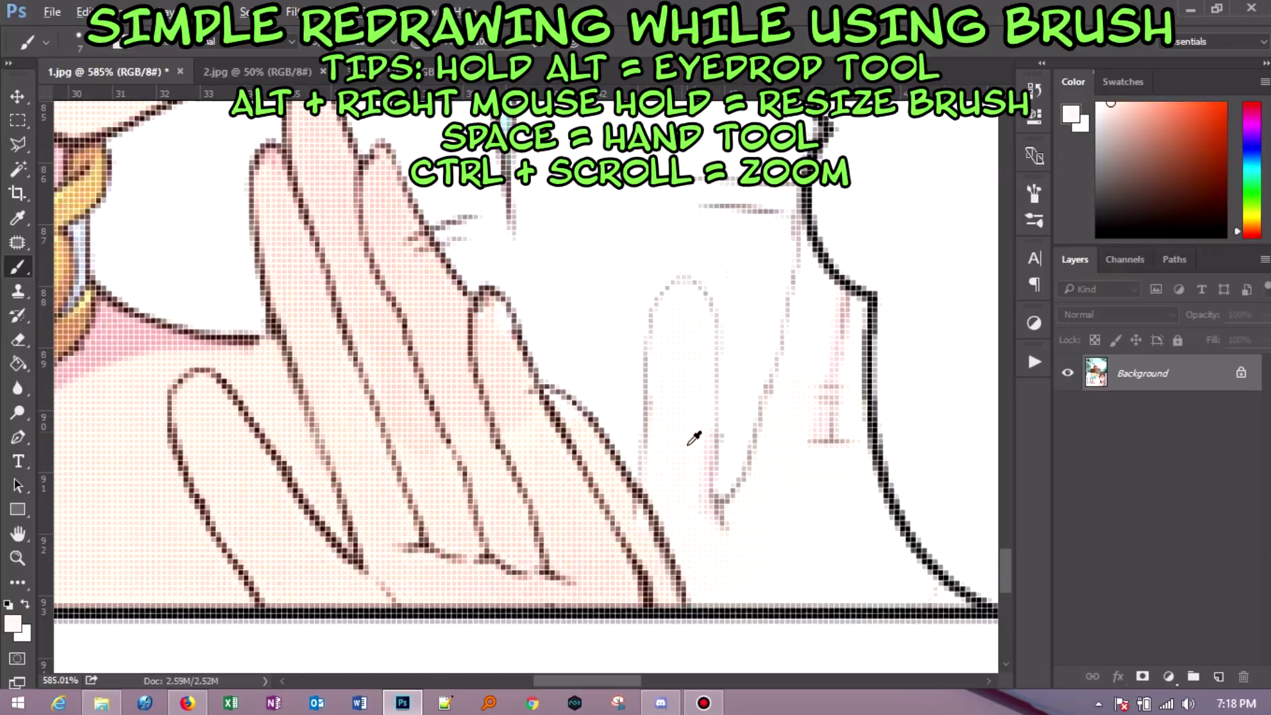
scroll(695, 440, down, 3)
scroll(728, 450, down, 2)
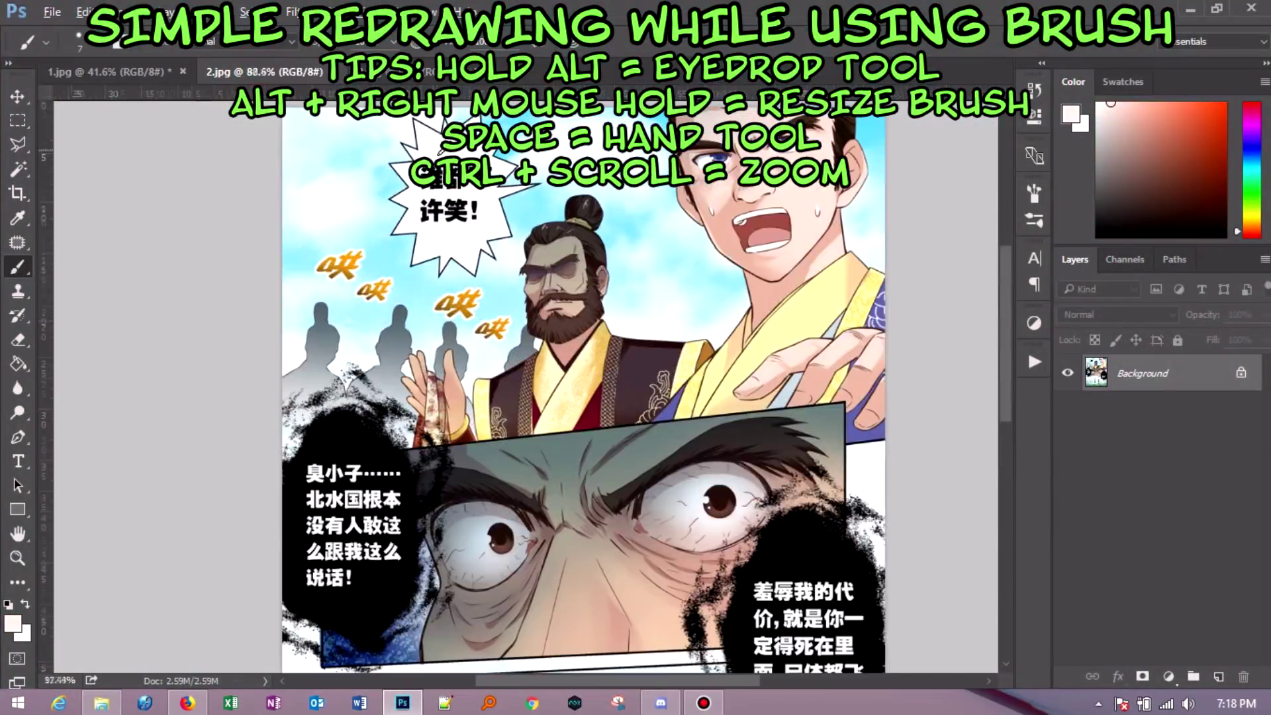
- On page 2, clear the white burst bubble's text and paint black over the first black bubble's text
scroll(448, 126, up, 3)
mouse_move(424, 172)
mouse_down()
mouse_move(450, 238)
mouse_move(477, 258)
mouse_up()
drag(464, 185, 498, 218)
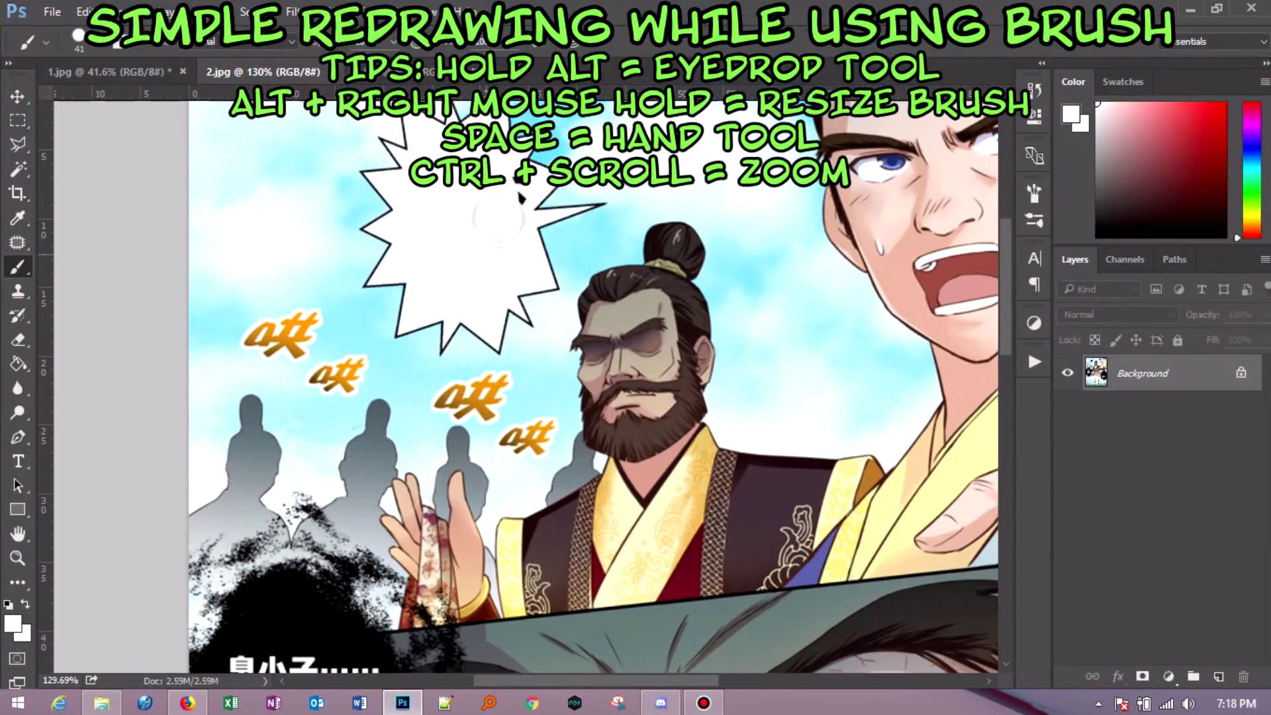
drag(433, 365, 449, 157)
alt+click(312, 410)
drag(311, 411, 384, 318)
drag(305, 371, 345, 530)
drag(351, 365, 374, 487)
drag(398, 384, 391, 490)
mouse_move(441, 397)
mouse_down()
mouse_move(434, 490)
mouse_move(66, 285)
mouse_up()
- Paint black over the white text in the second black dialogue cloud
drag(570, 265, 570, 358)
drag(563, 291, 556, 497)
mouse_move(596, 278)
mouse_down()
mouse_move(609, 502)
mouse_move(629, 292)
mouse_up()
mouse_move(682, 490)
mouse_down()
mouse_move(670, 298)
mouse_move(702, 371)
mouse_up()
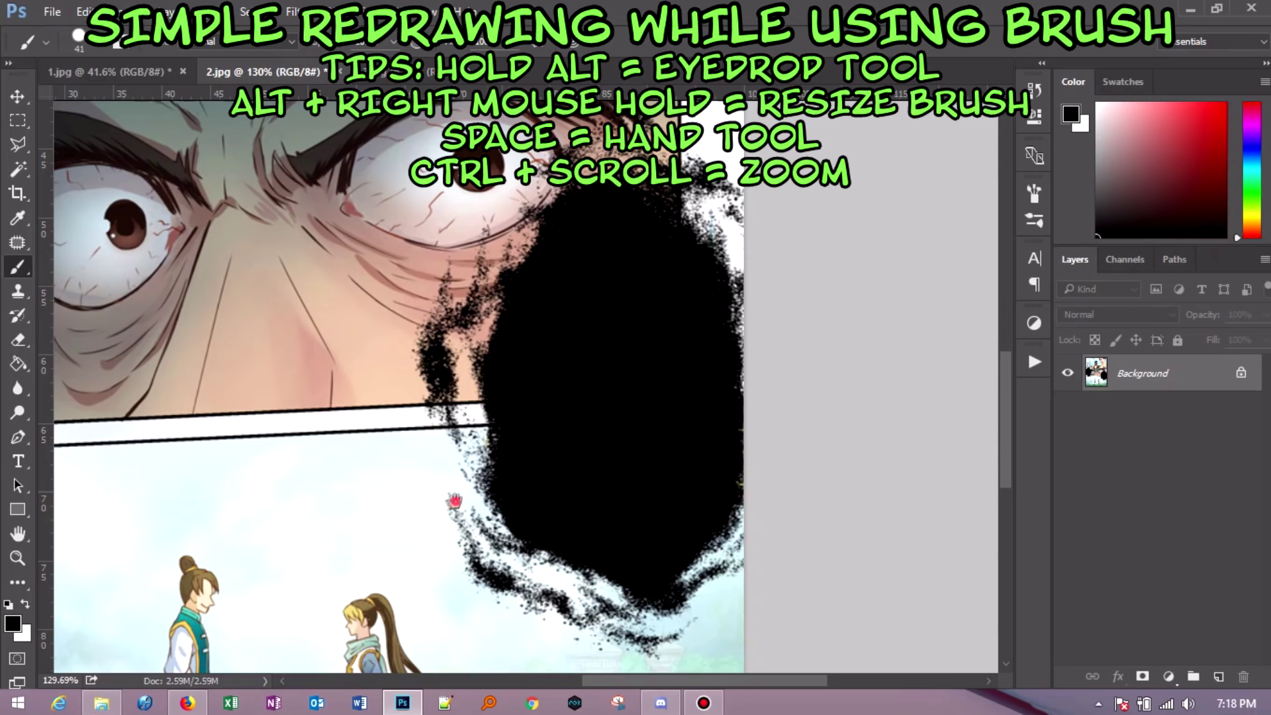
drag(572, 513, 715, 202)
scroll(423, 120, down, 3)
scroll(424, 119, down, 2)
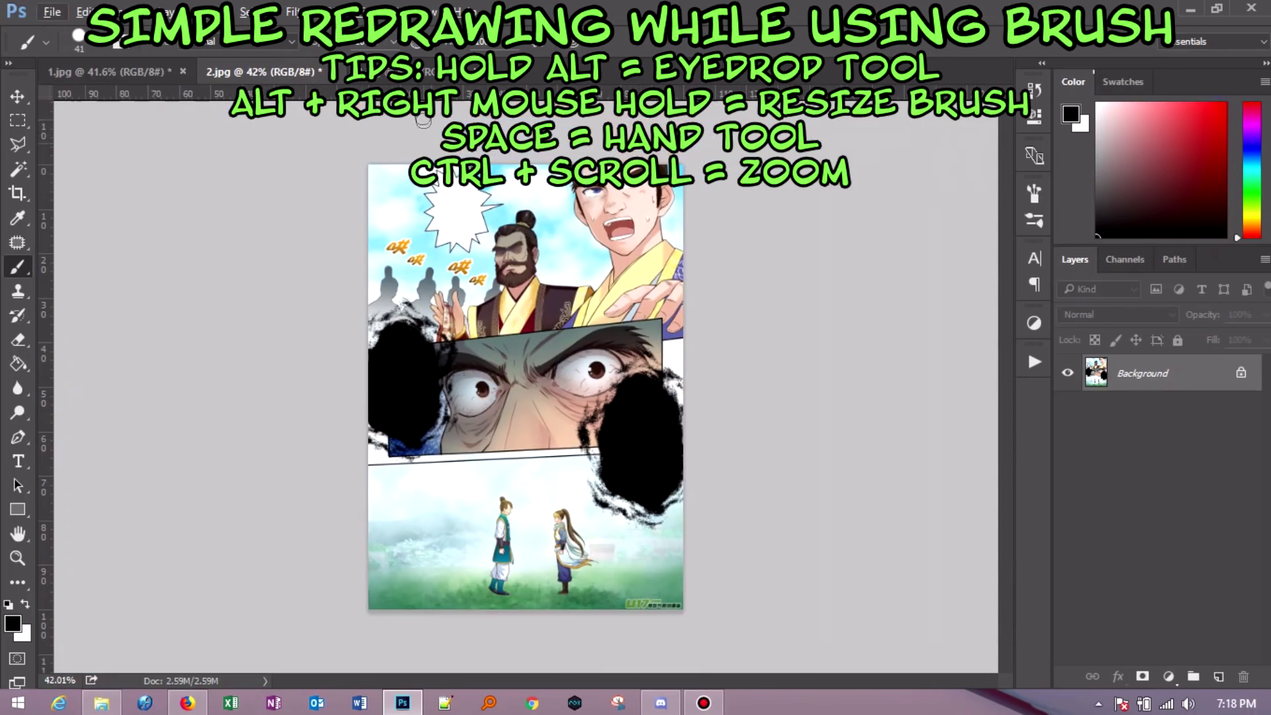
- On page 3, paint white over the text in two speech bubbles, then return to page 2
click(421, 74)
scroll(541, 549, up, 3)
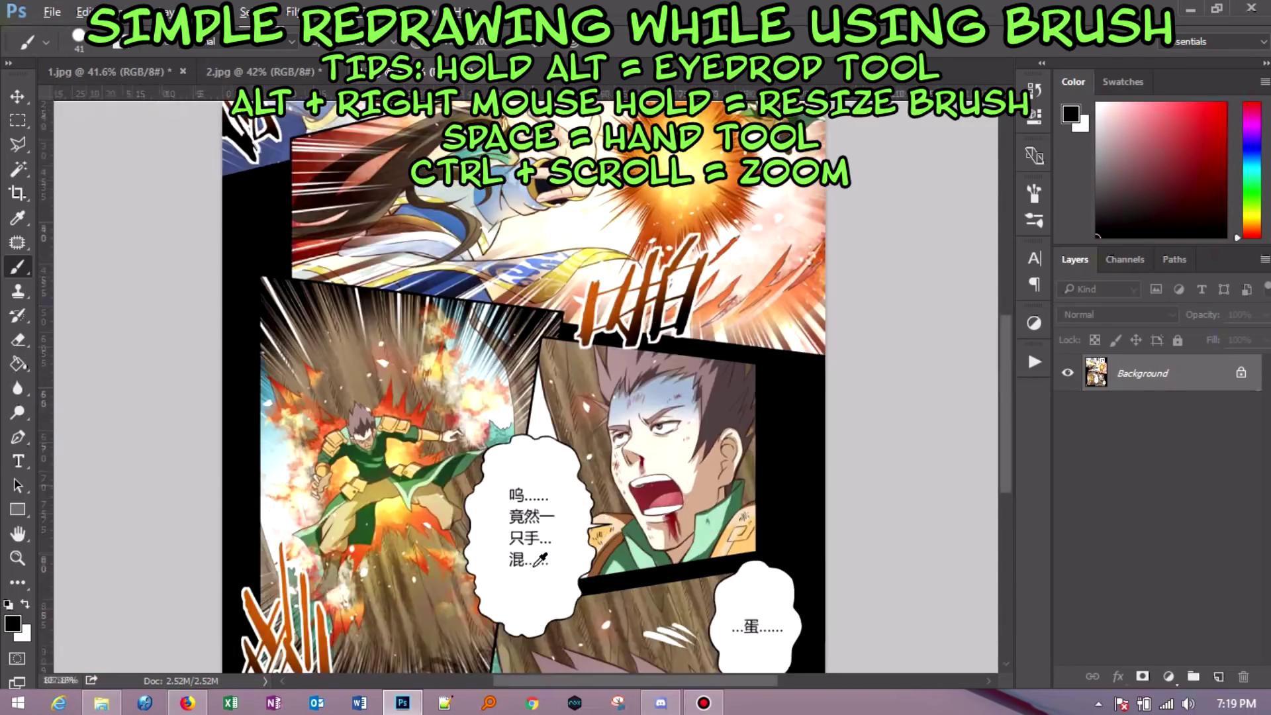
scroll(541, 550, up, 2)
alt+click(529, 504)
drag(523, 457, 530, 569)
drag(536, 523, 559, 589)
drag(868, 582, 729, 390)
click(731, 430)
ctrl+scroll(731, 430, down, 4)
click(261, 72)
alt+scroll(397, 265, up, 2)
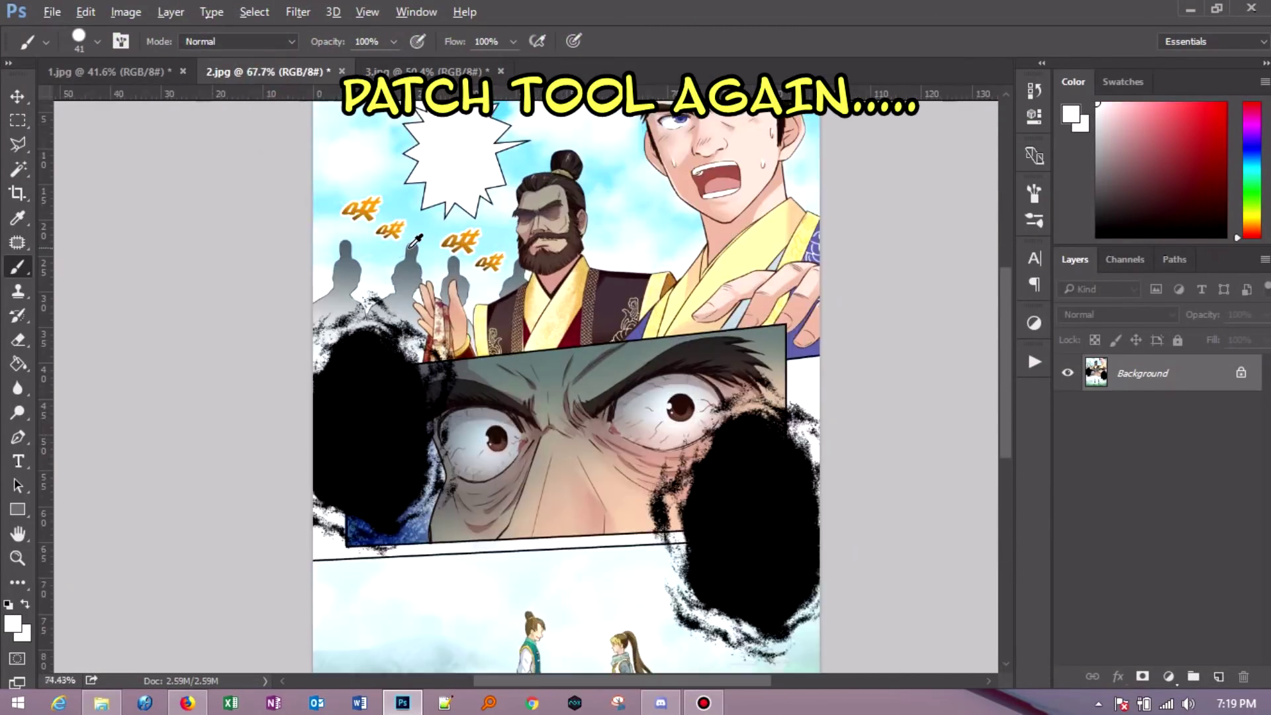
alt+scroll(371, 312, up, 3)
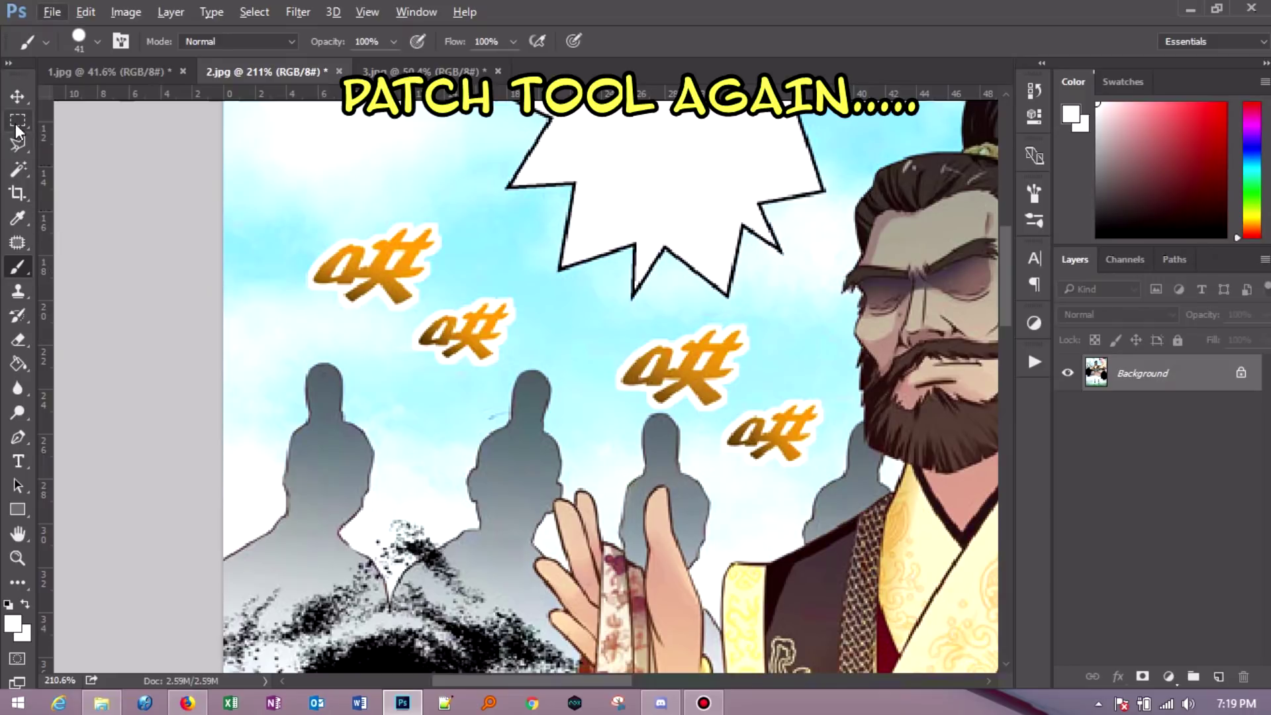
- Patch the first two orange 哄 characters out of page 2's sky with the Patch tool
click(17, 242)
drag(299, 232, 387, 325)
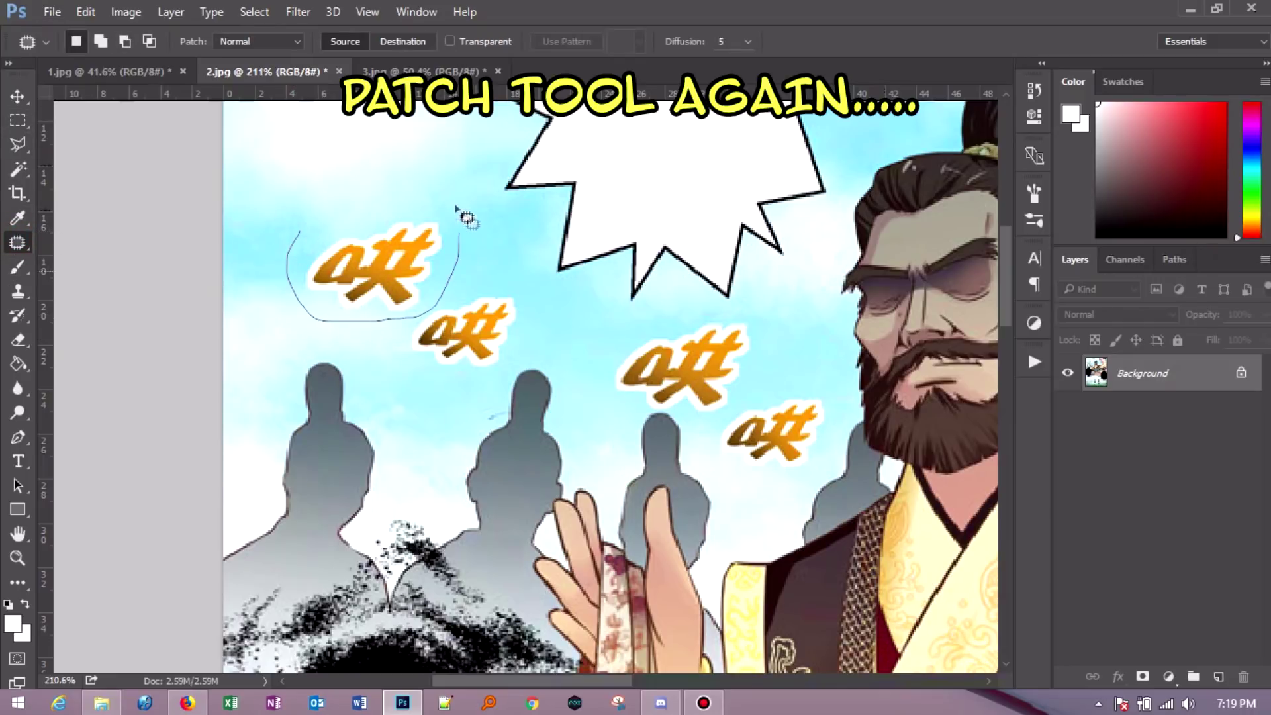
drag(461, 217, 457, 225)
drag(384, 265, 358, 152)
drag(490, 284, 404, 348)
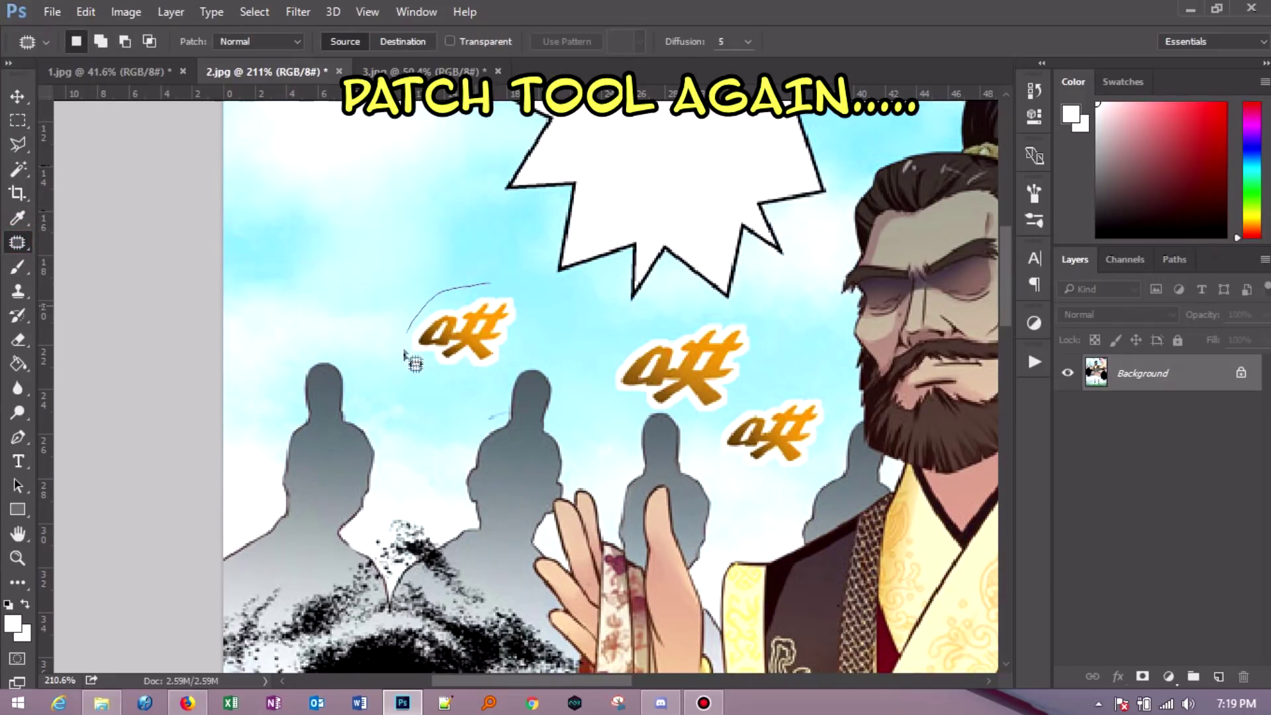
mouse_move(523, 361)
mouse_down()
mouse_move(599, 351)
mouse_move(669, 424)
mouse_up()
- Patch away the remaining 哄 characters with clean sky and deselect
drag(768, 325, 622, 339)
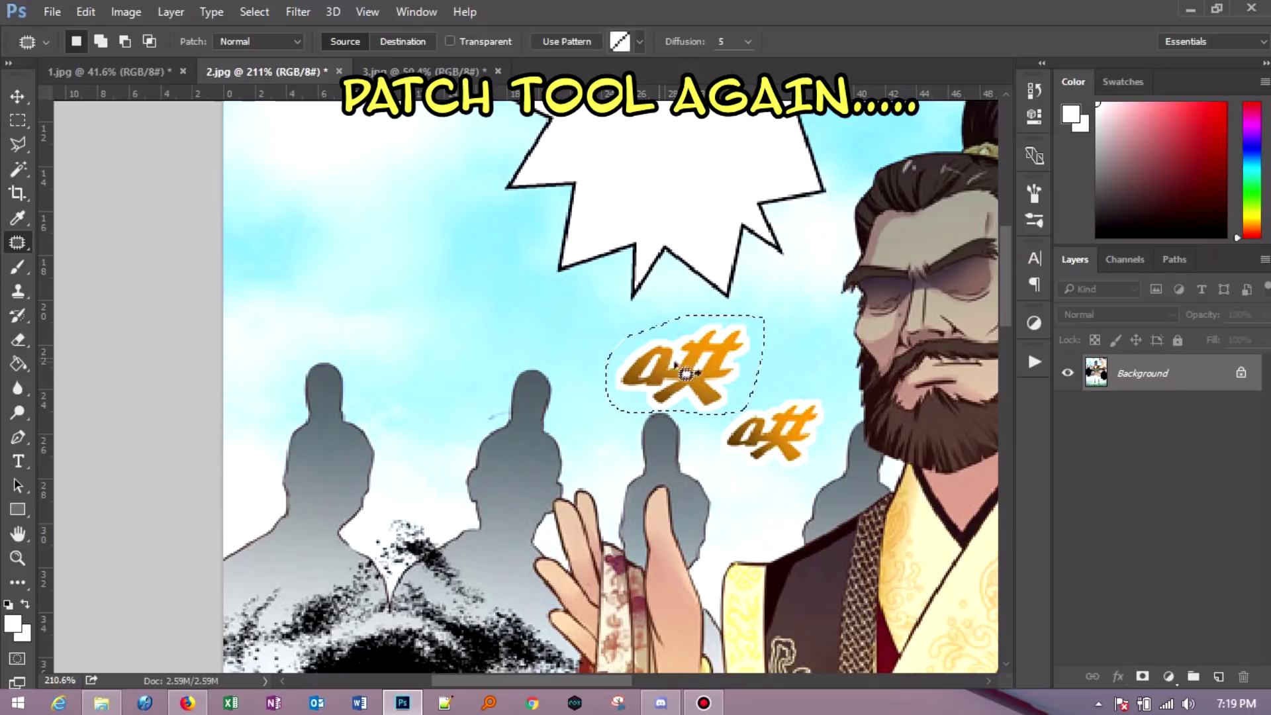
drag(680, 373, 374, 227)
click(474, 292)
mouse_move(717, 412)
mouse_down()
mouse_move(717, 465)
mouse_move(828, 459)
mouse_up()
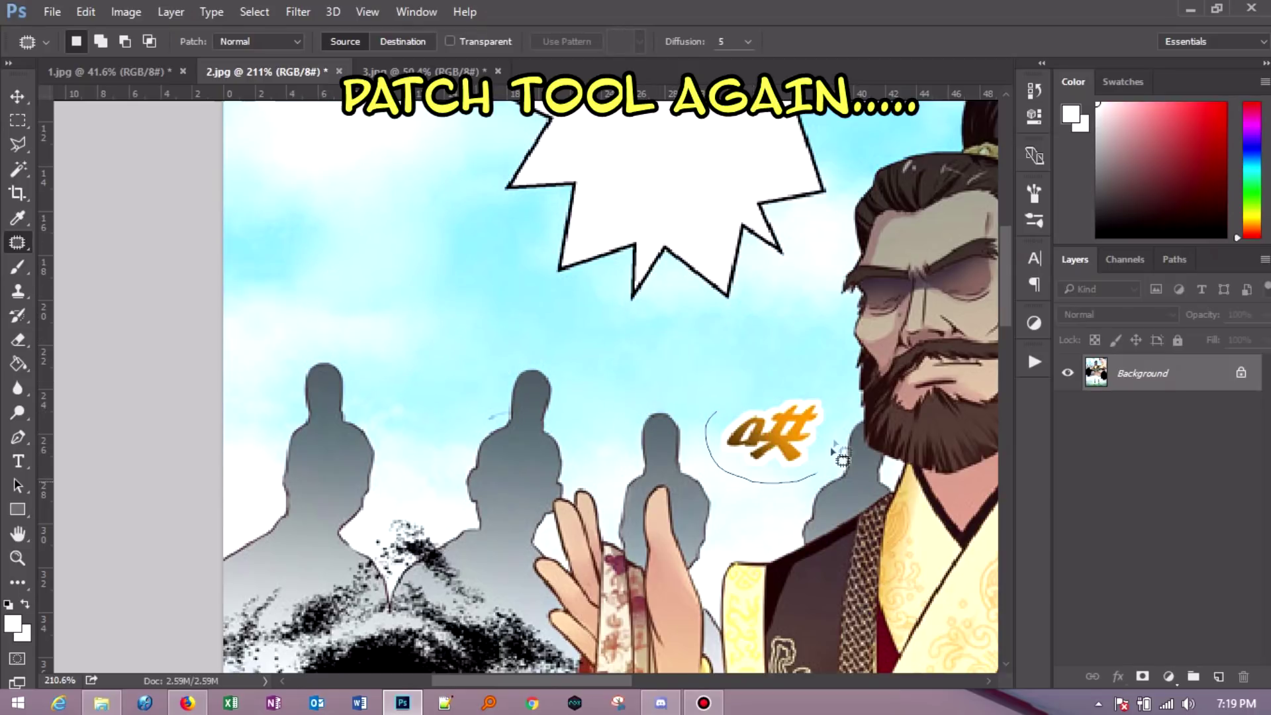
drag(801, 384, 810, 391)
drag(768, 430, 389, 185)
click(474, 269)
- Fit page 2 on screen and bring the 1.jpg page to the front
key(ctrl+0)
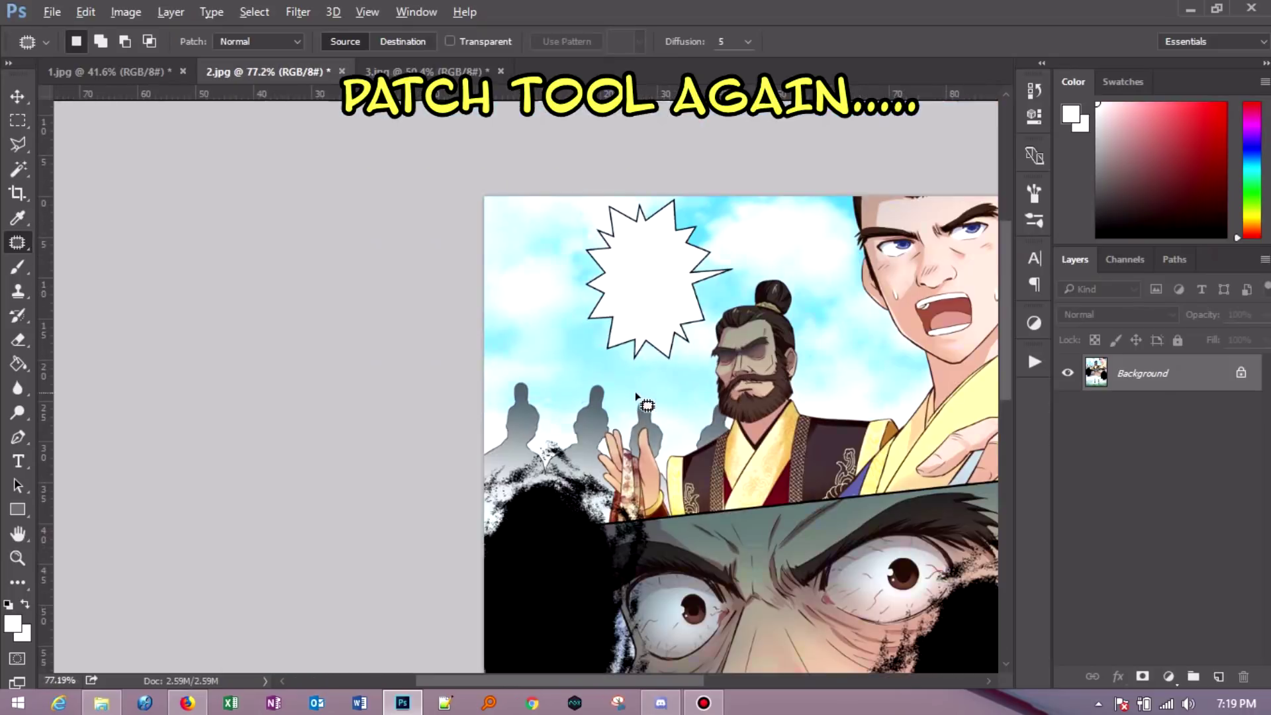
scroll(659, 414, down, 1)
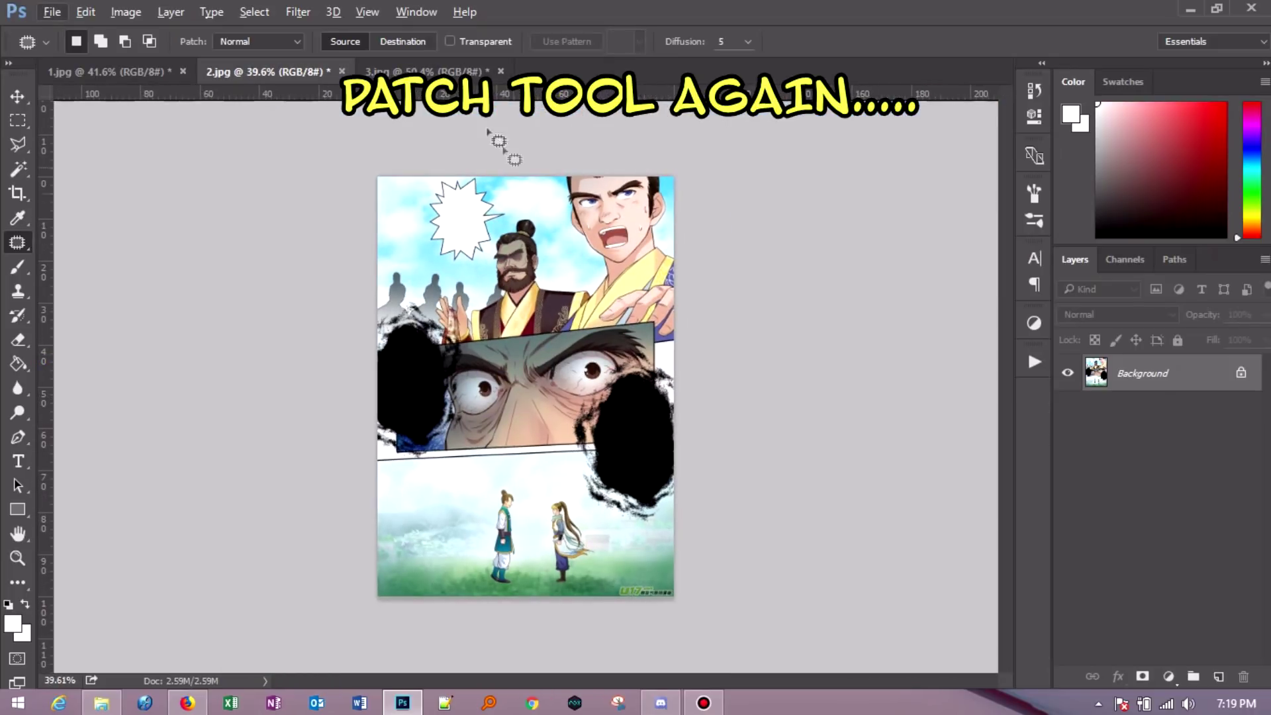
click(168, 71)
click(252, 72)
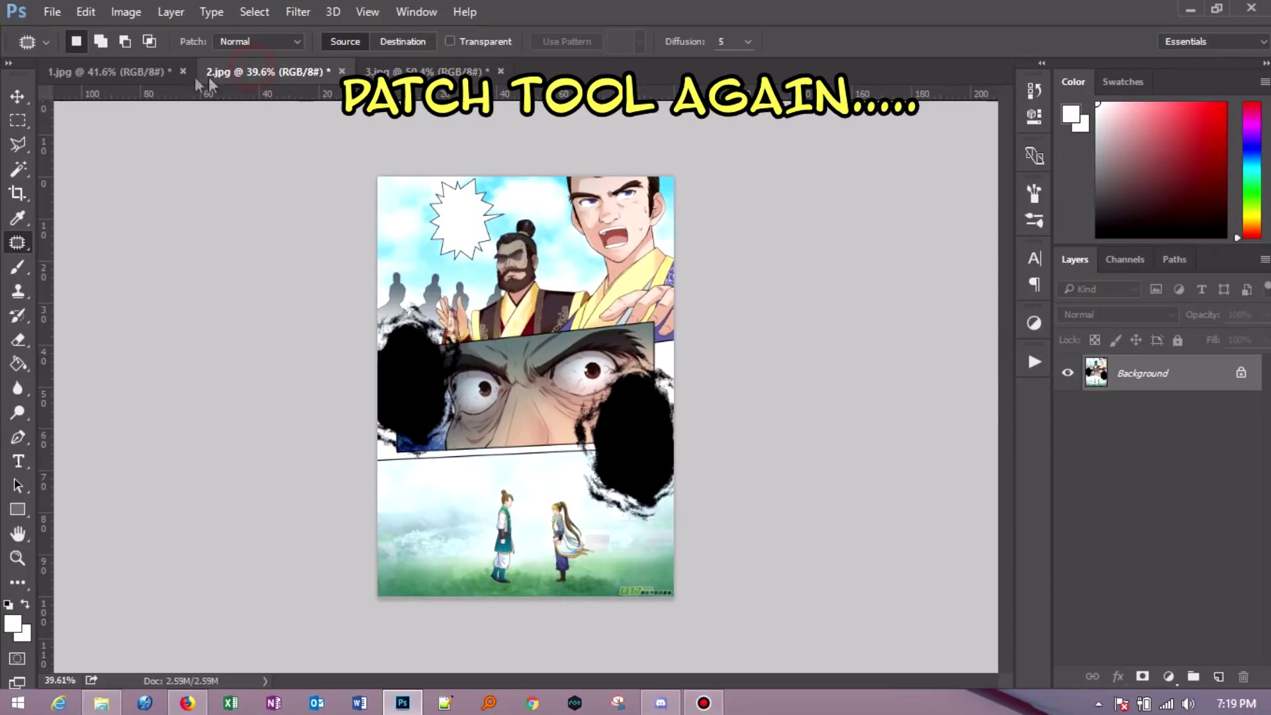
click(114, 72)
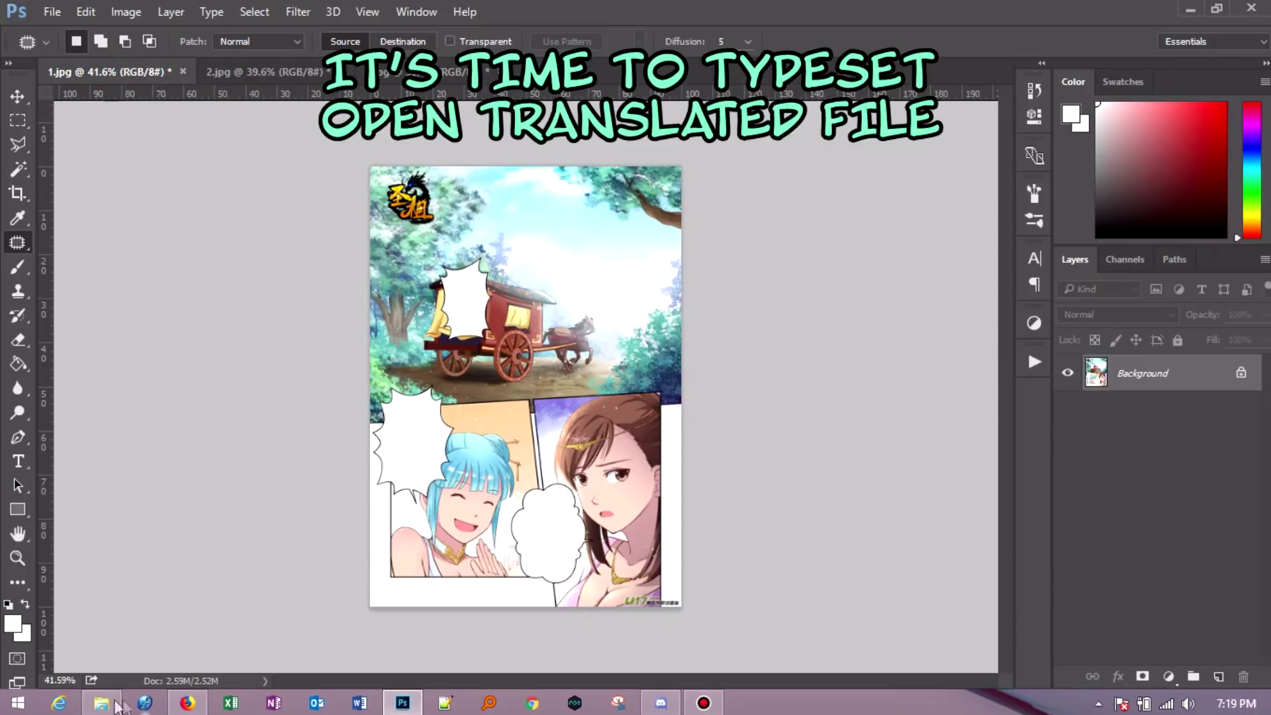
- Open the TS.docx translation script and snap Word to the right half of the screen
click(100, 703)
double_click(1042, 330)
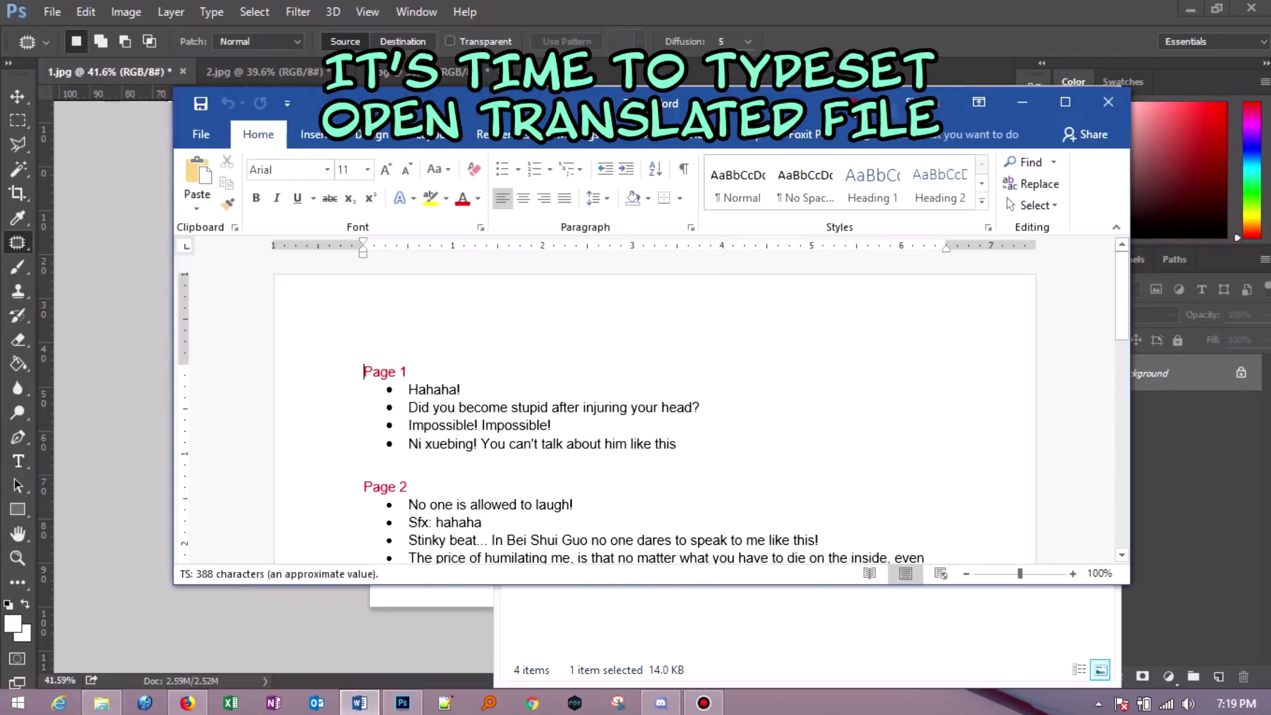
key(super+Right)
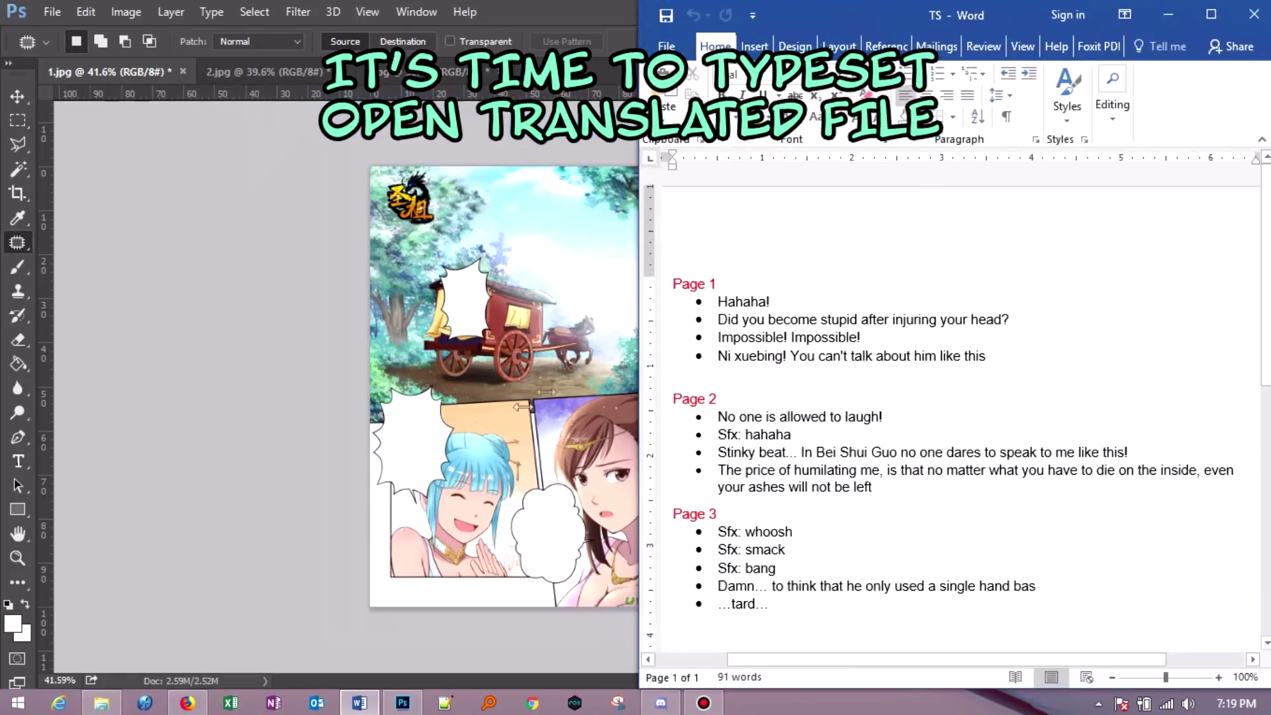
click(487, 291)
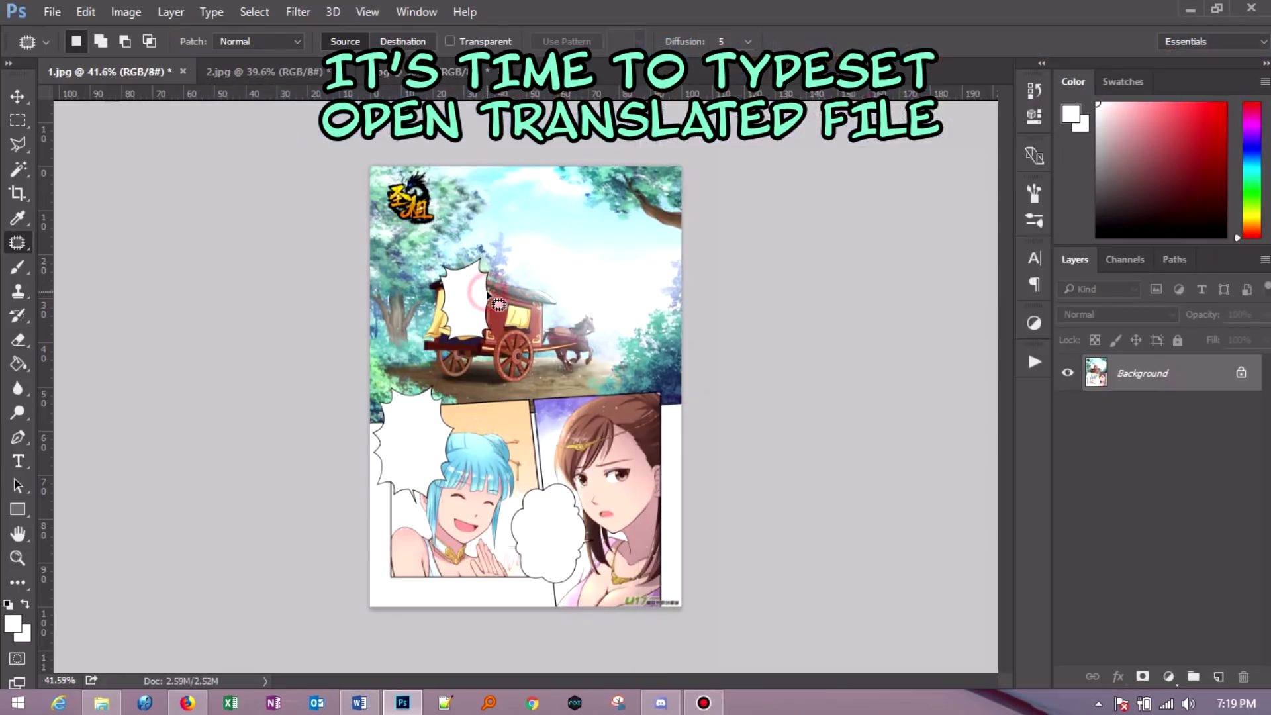
scroll(431, 293, up, 5)
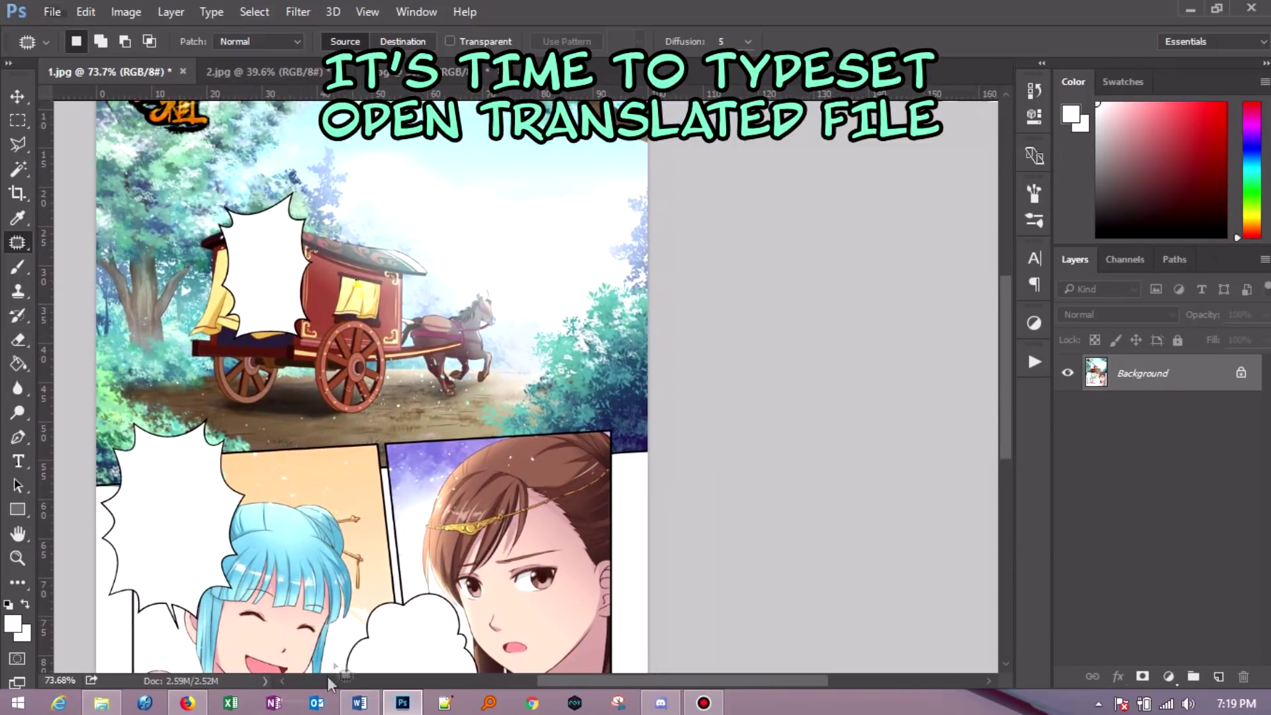
click(357, 705)
- Pick the Type tool and set the font to Anime Ace
click(24, 466)
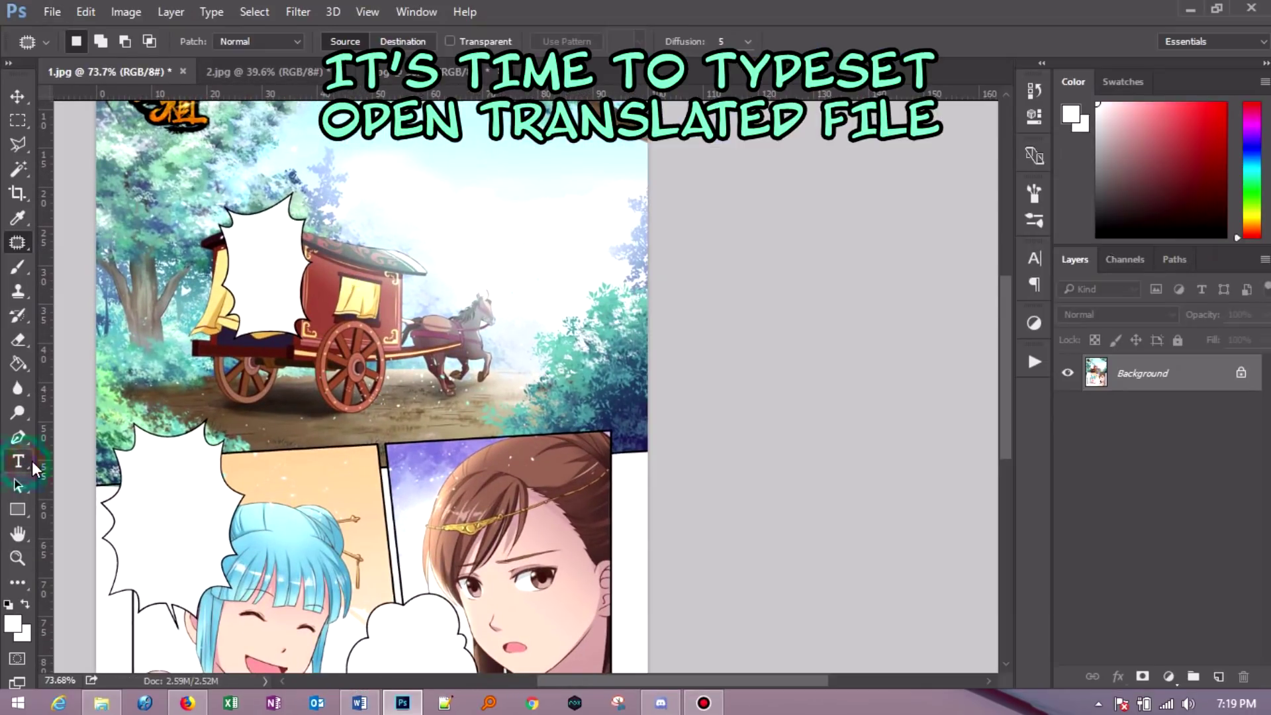
click(203, 40)
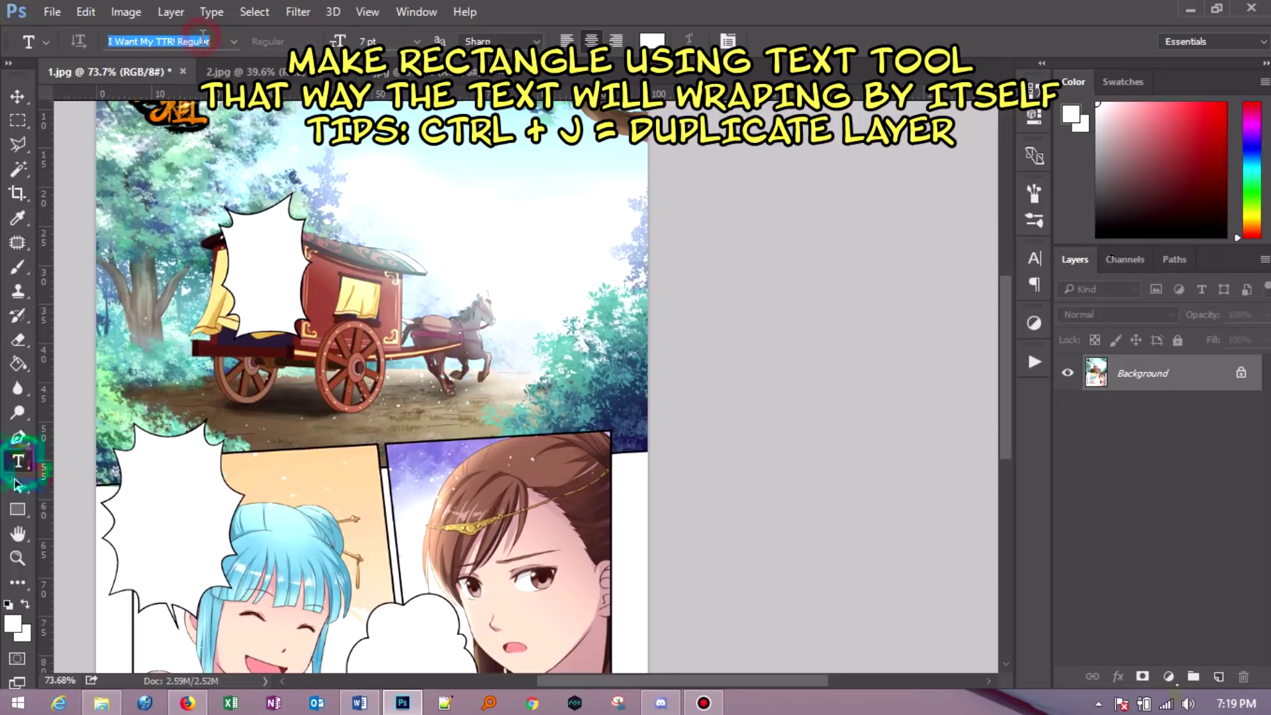
text(an)
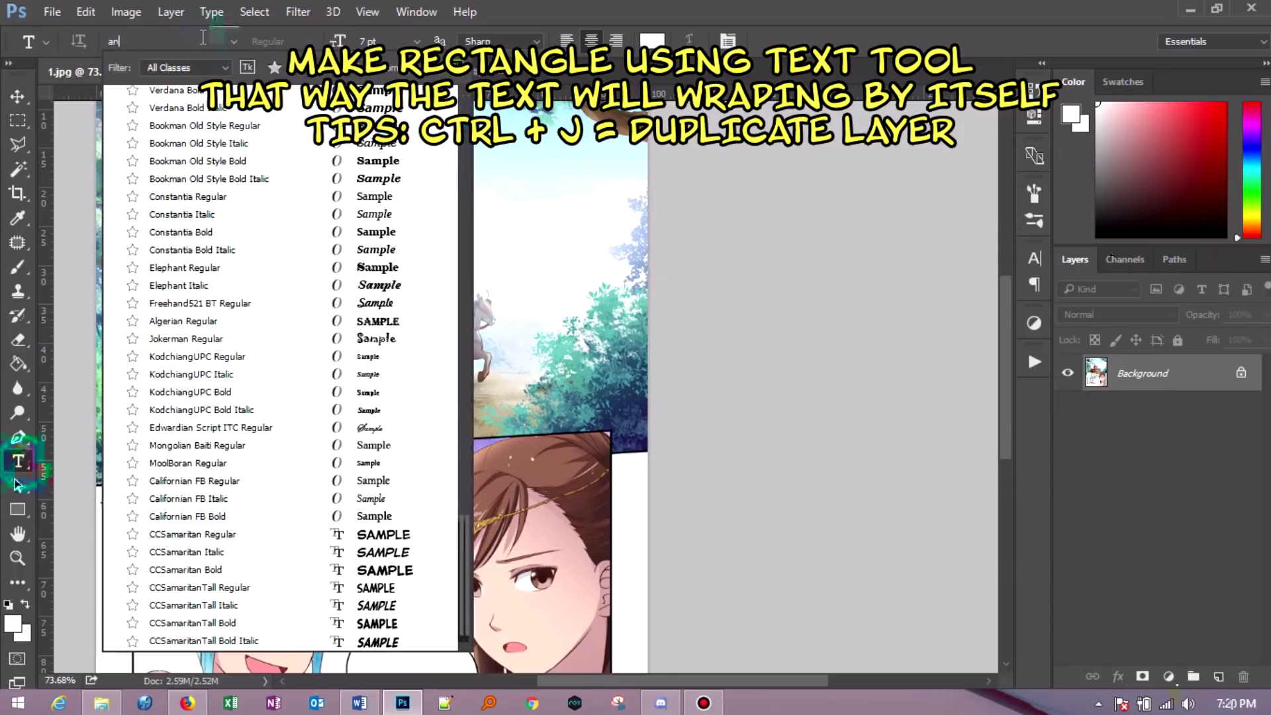
text(u)
key(BackSpace)
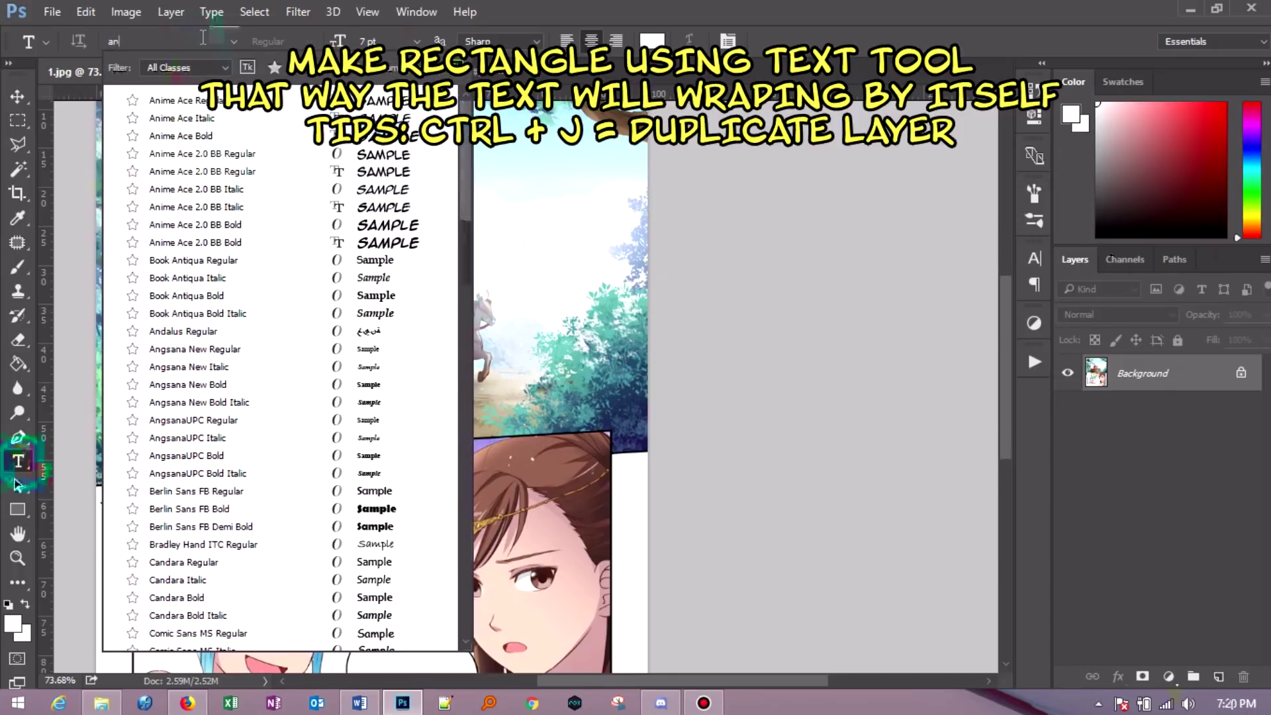
text(im)
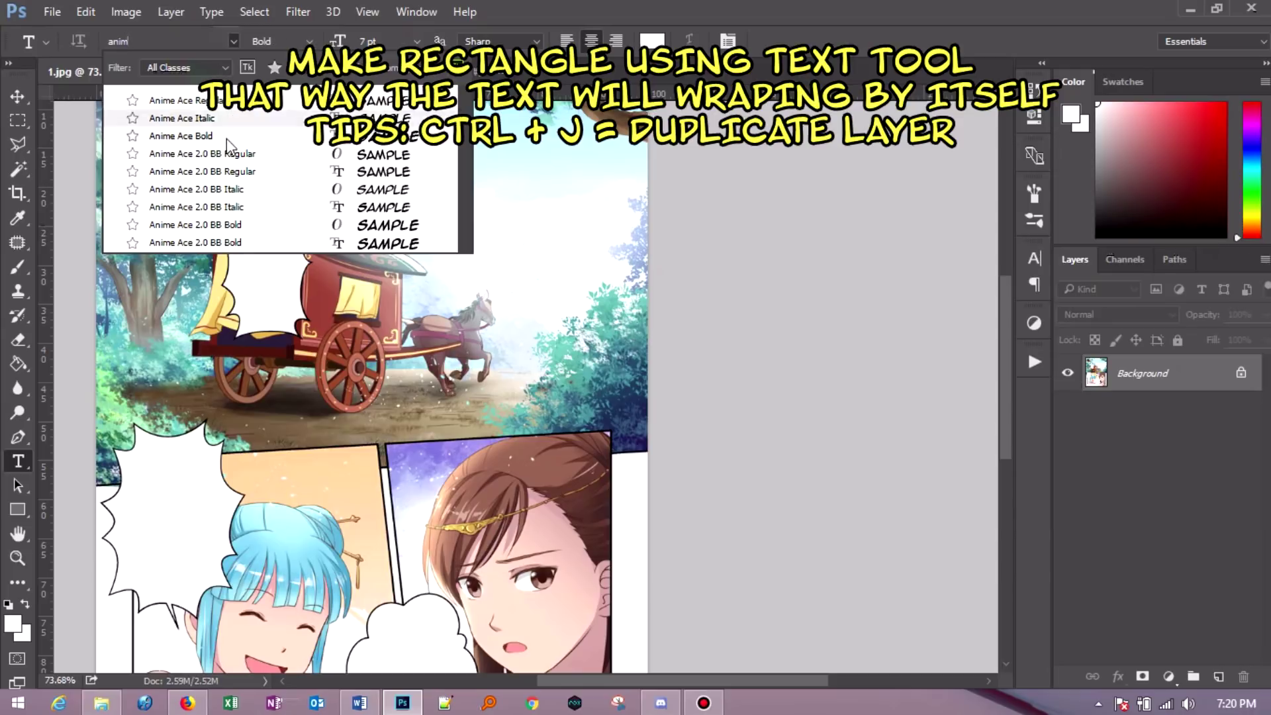
key(Return)
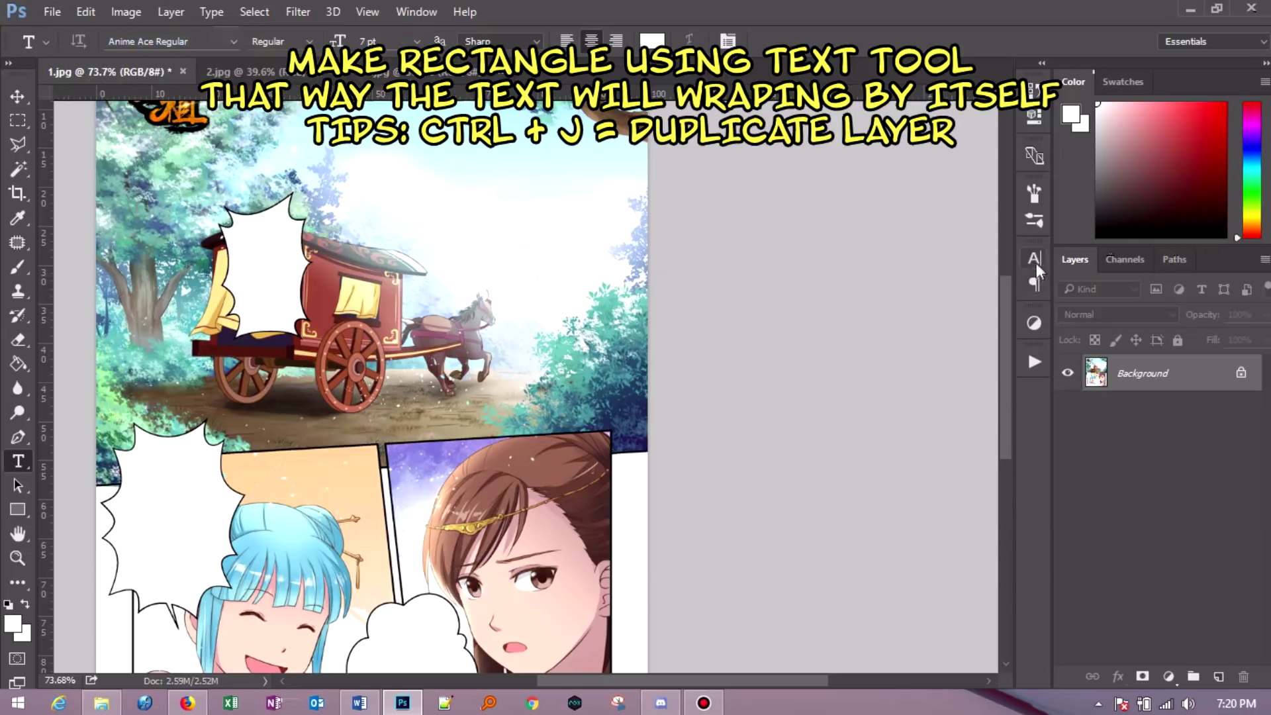
- Make the text Bold and black, then draw a text box inside page 1's top bubble
click(1035, 260)
click(971, 281)
click(979, 327)
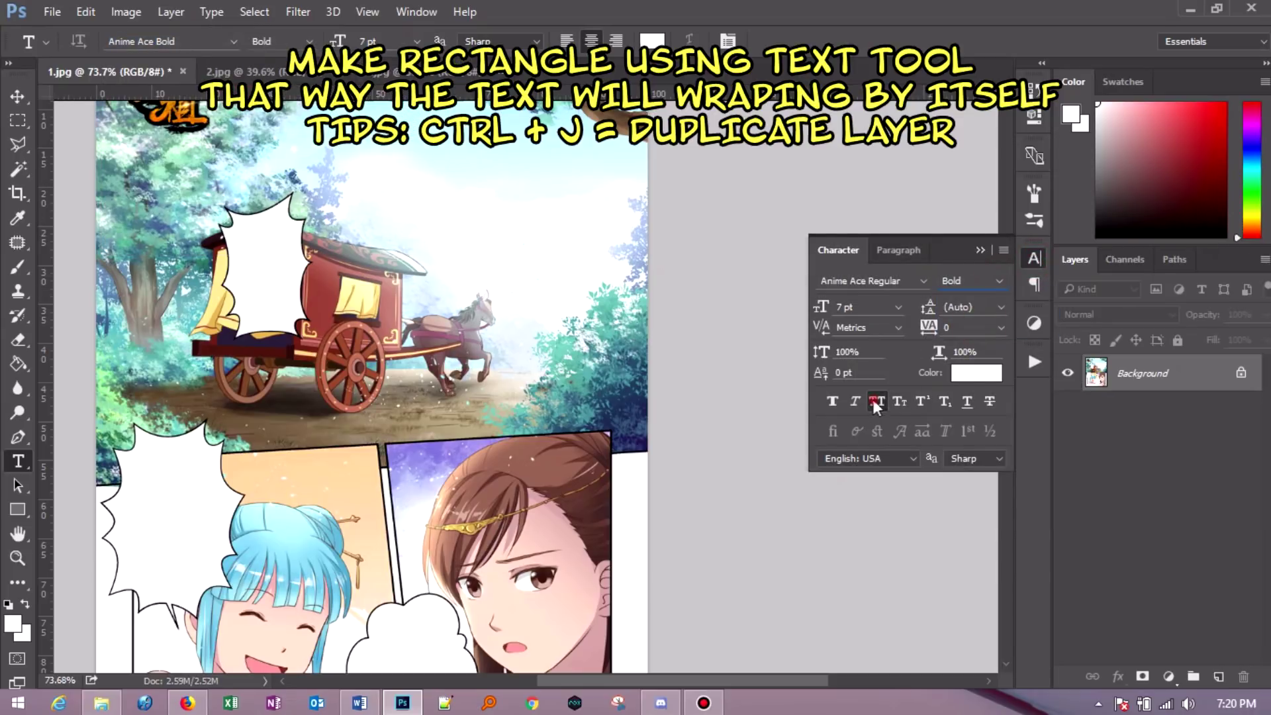
click(976, 373)
click(788, 434)
click(1116, 191)
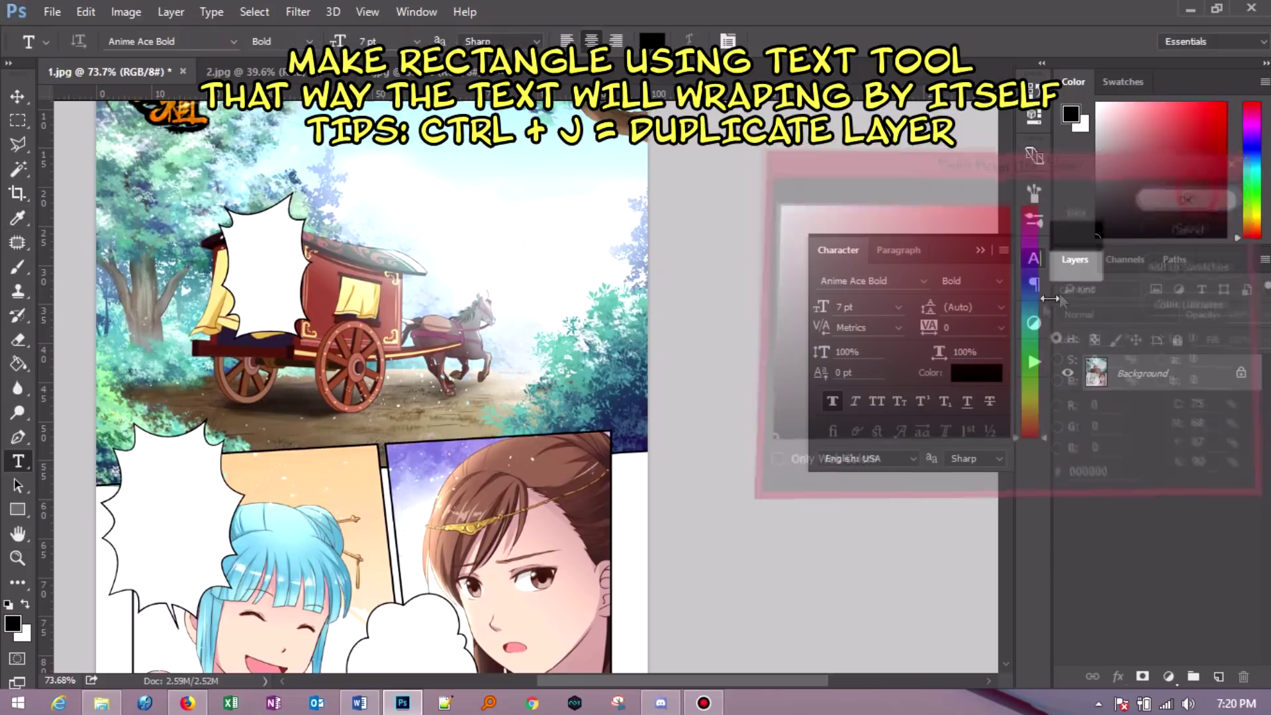
drag(239, 227, 296, 319)
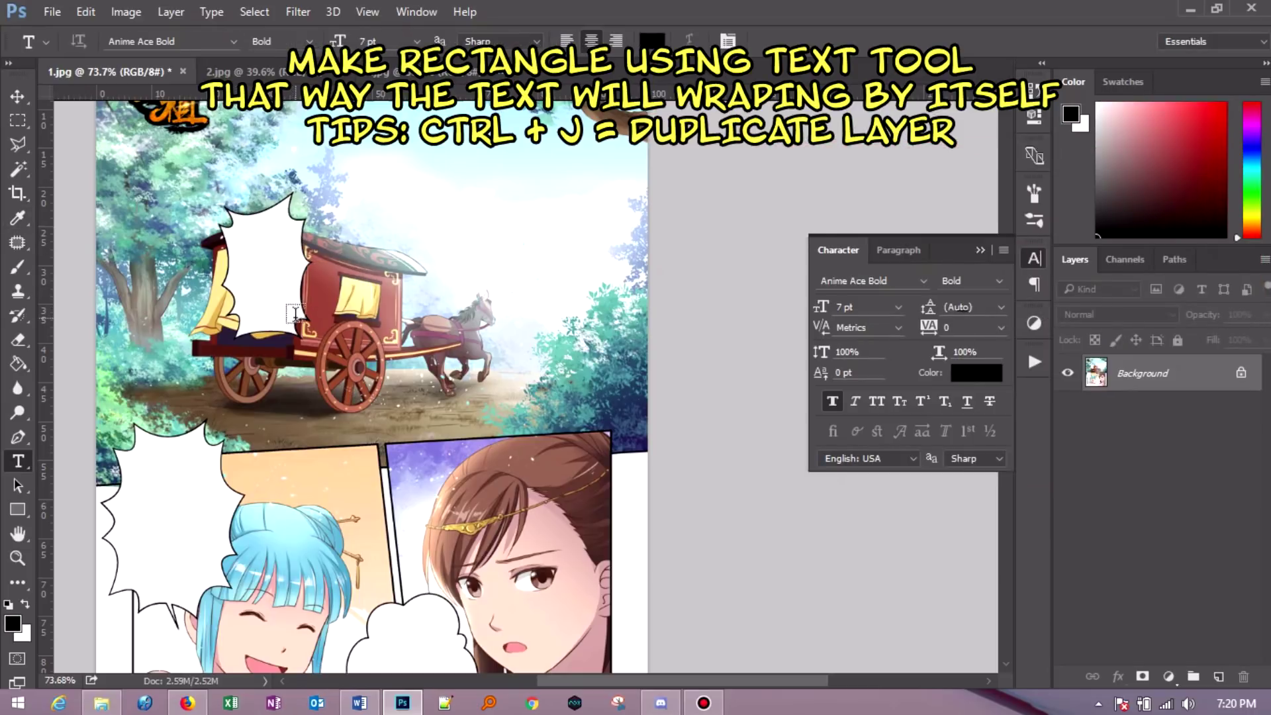
click(359, 703)
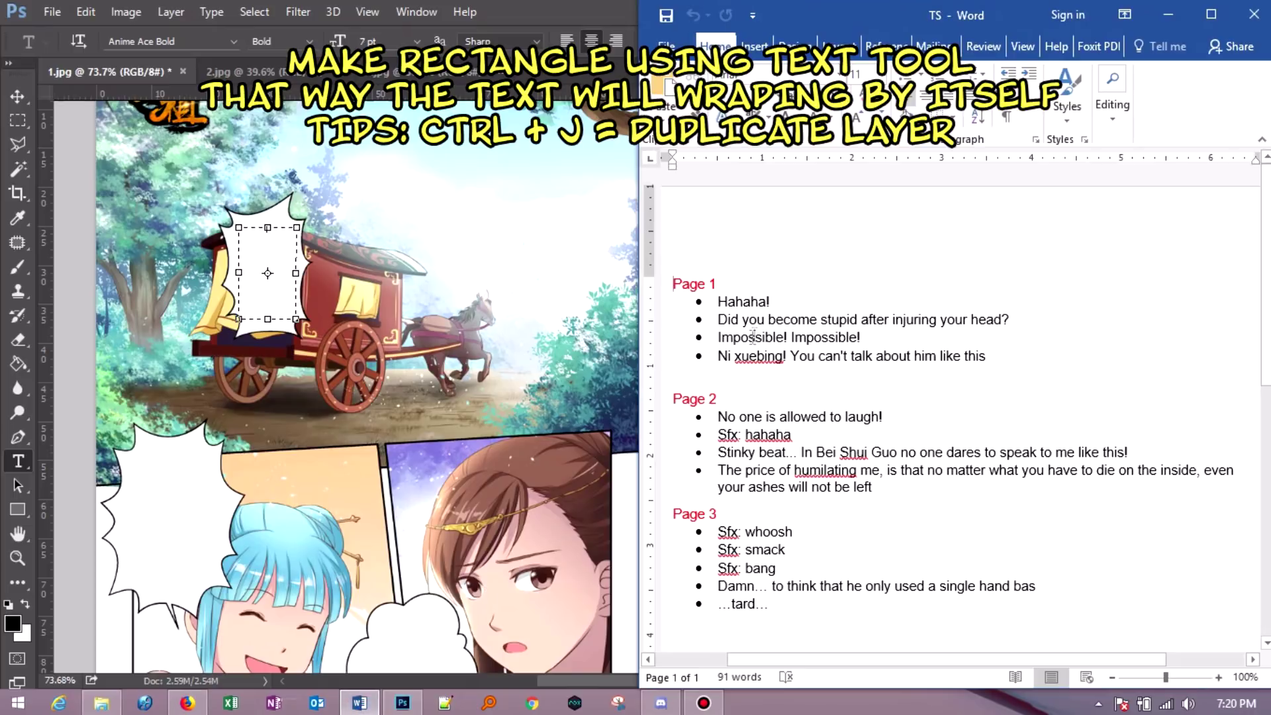
- Paste the script's 'Hahaha!' line into the top bubble's text box at 18 pt
drag(742, 303, 723, 306)
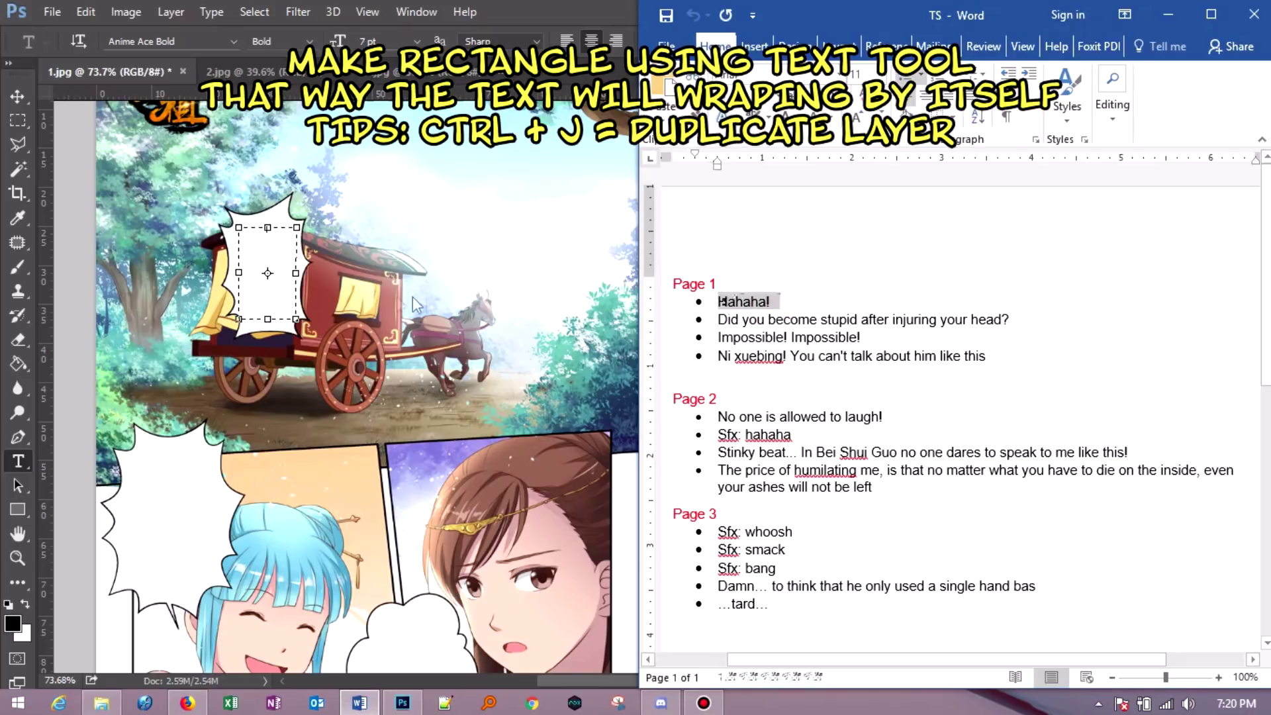
click(279, 241)
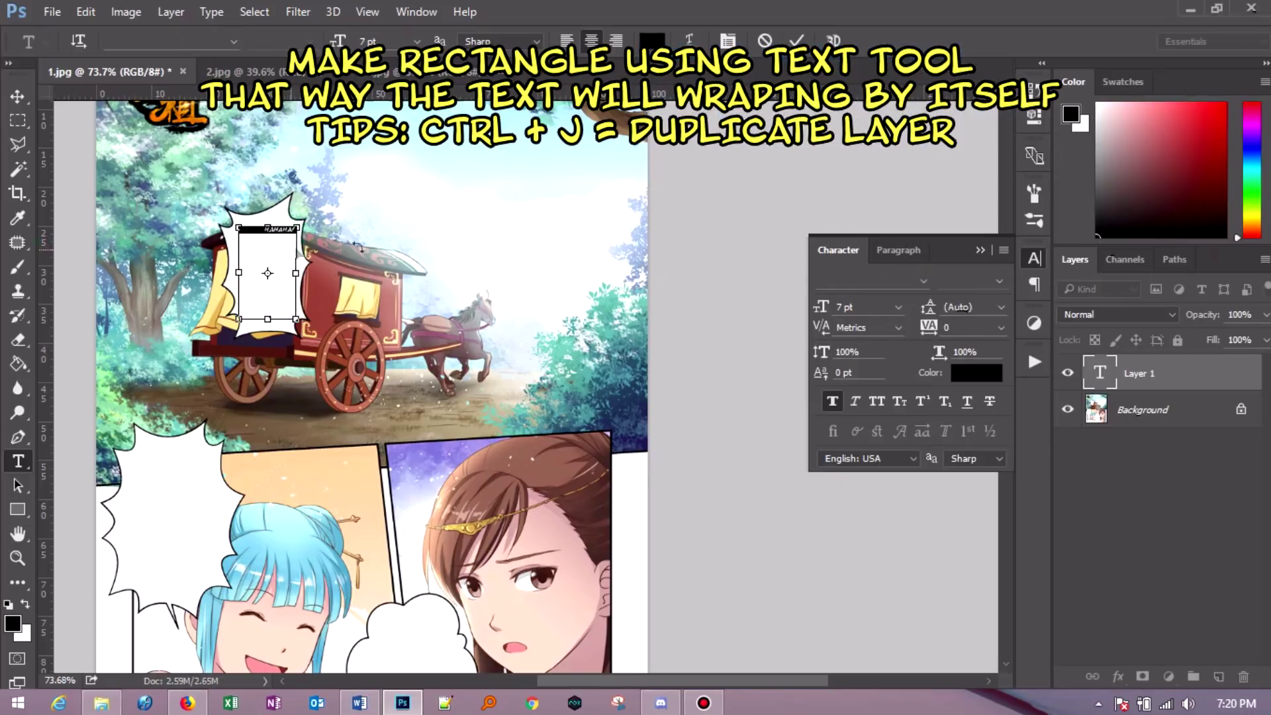
click(897, 252)
click(840, 250)
click(898, 312)
click(868, 556)
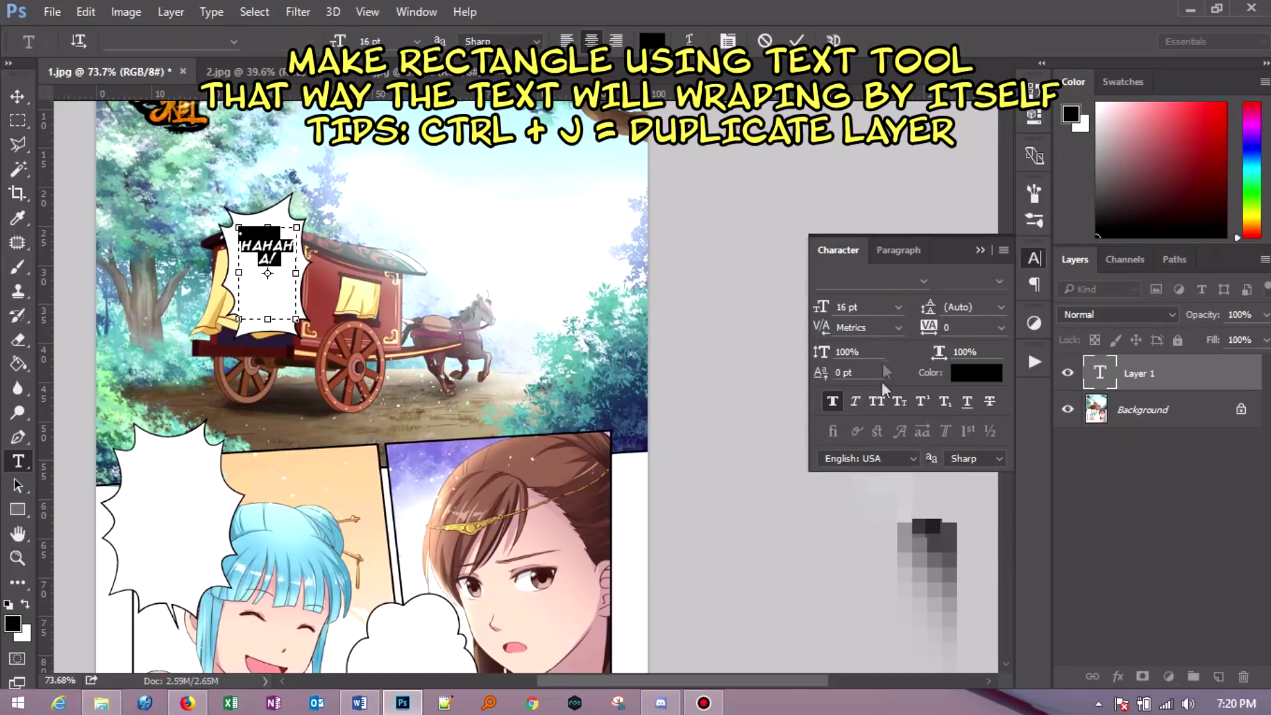
click(900, 307)
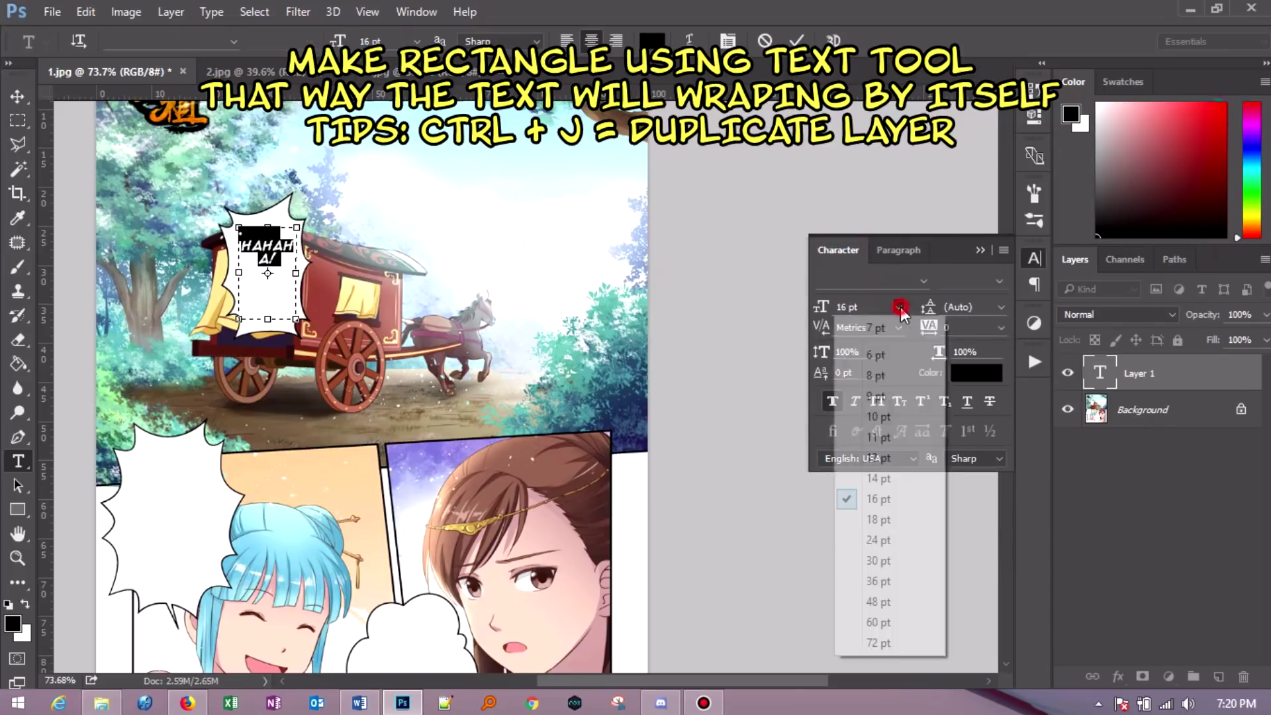
click(867, 521)
- Delete the empty first line, commit the text and centre it in the bubble
click(244, 236)
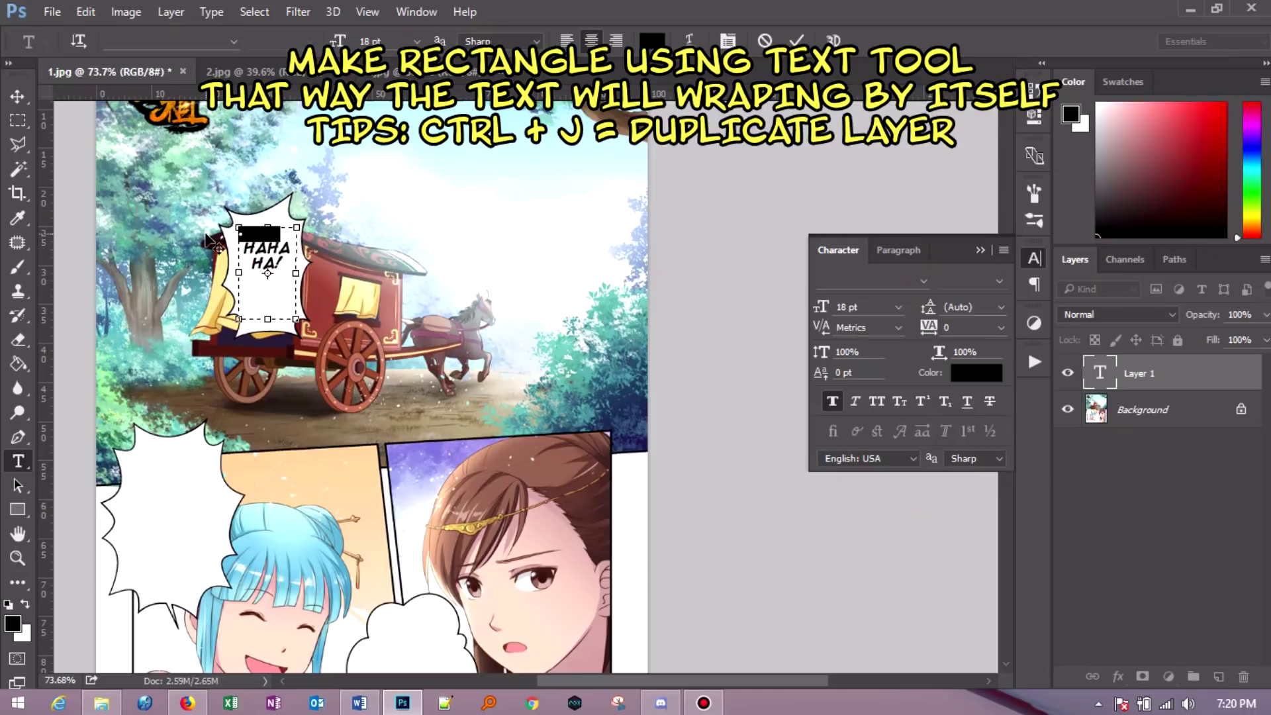
key(BackSpace)
click(20, 104)
drag(281, 255, 284, 284)
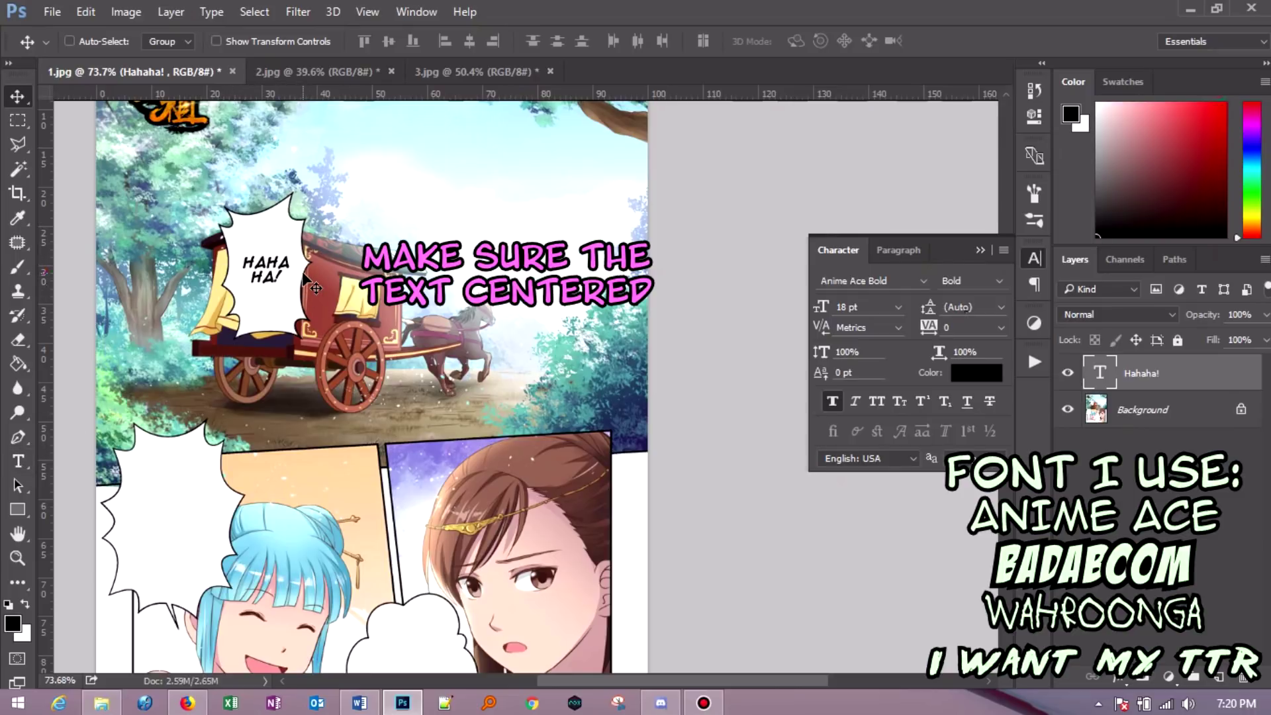
- Duplicate the Hahaha! text layer and drag the copy down into the left shout bubble
right_click(279, 284)
right_click(1172, 370)
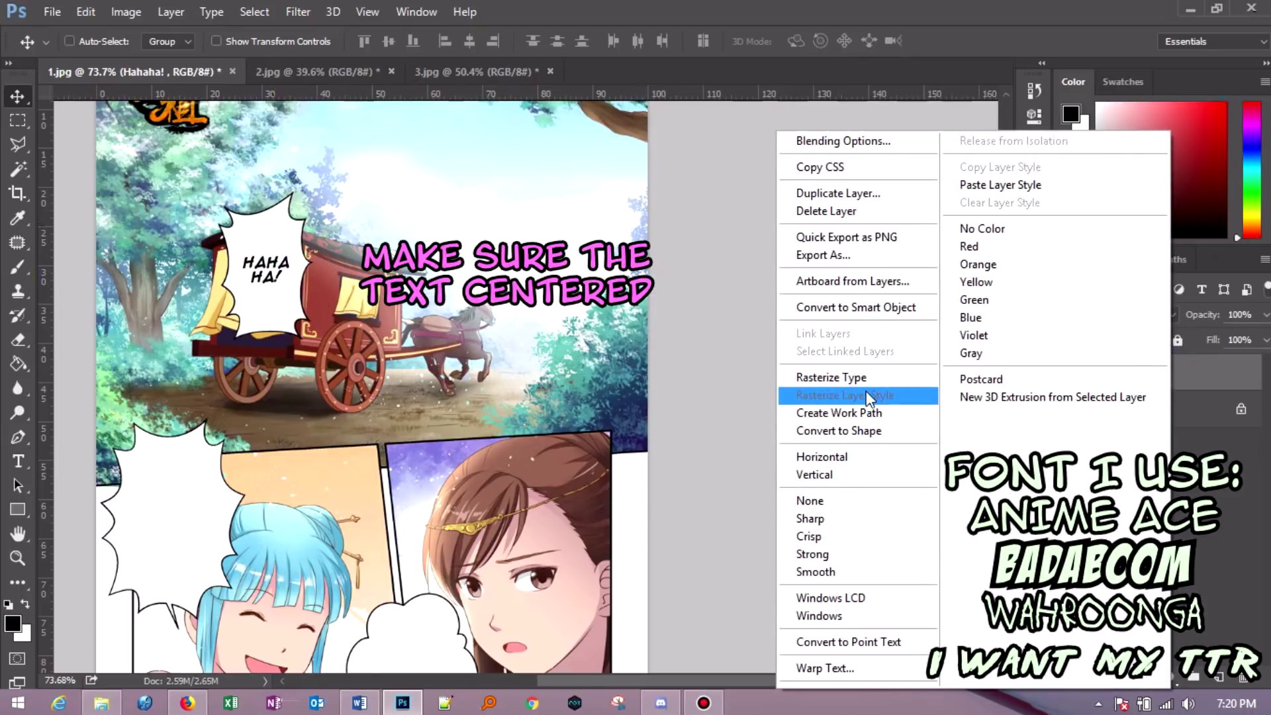
click(849, 196)
click(800, 214)
drag(282, 281, 180, 524)
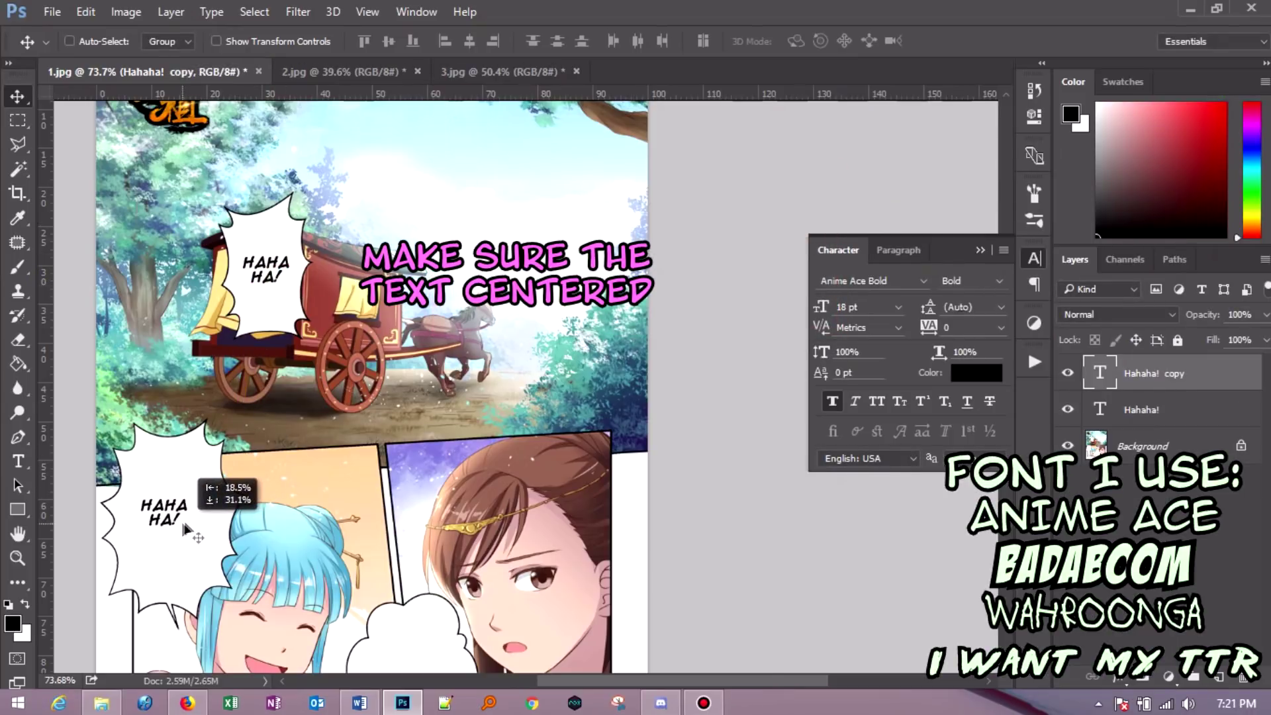
scroll(278, 547, down, 1)
- Replace the copied text with the script's 'Did you become stupid' head-injury line
click(360, 704)
mouse_move(718, 302)
mouse_down()
mouse_move(719, 318)
mouse_move(1020, 320)
mouse_up()
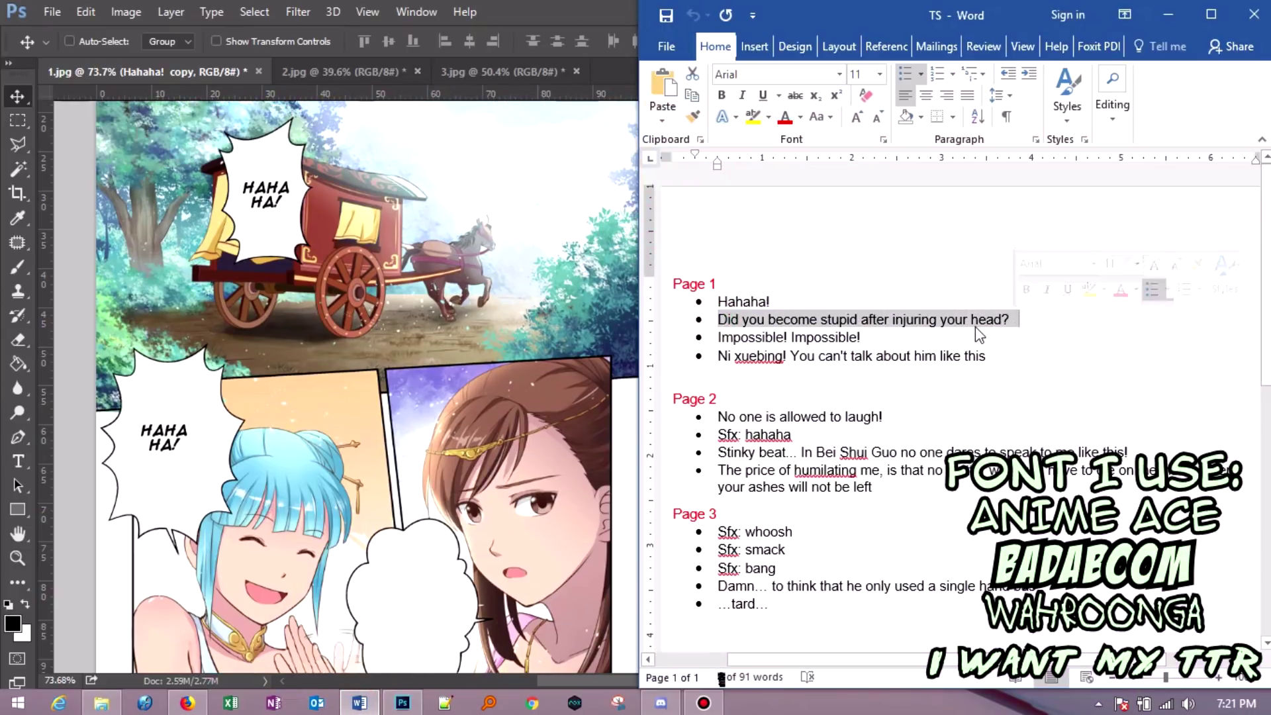
right_click(977, 326)
click(1020, 362)
double_click(161, 431)
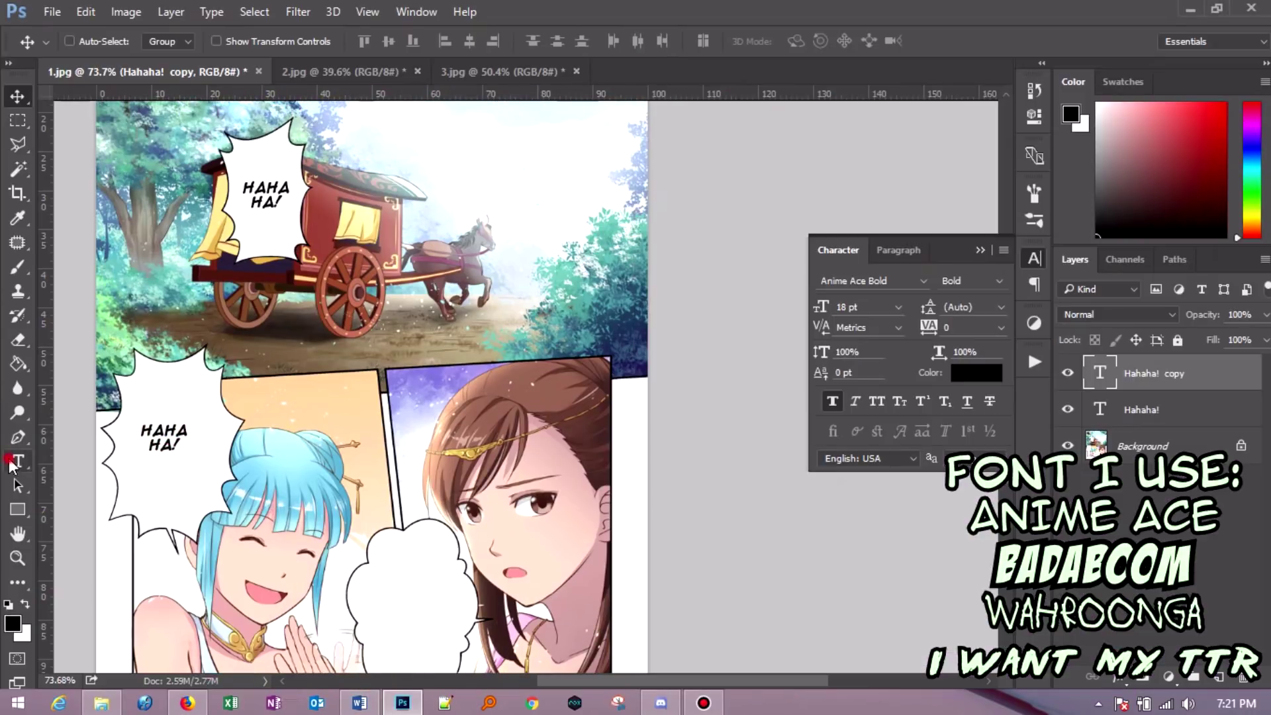
right_click(162, 437)
click(212, 145)
text(DID YOU BECOME STUPID)
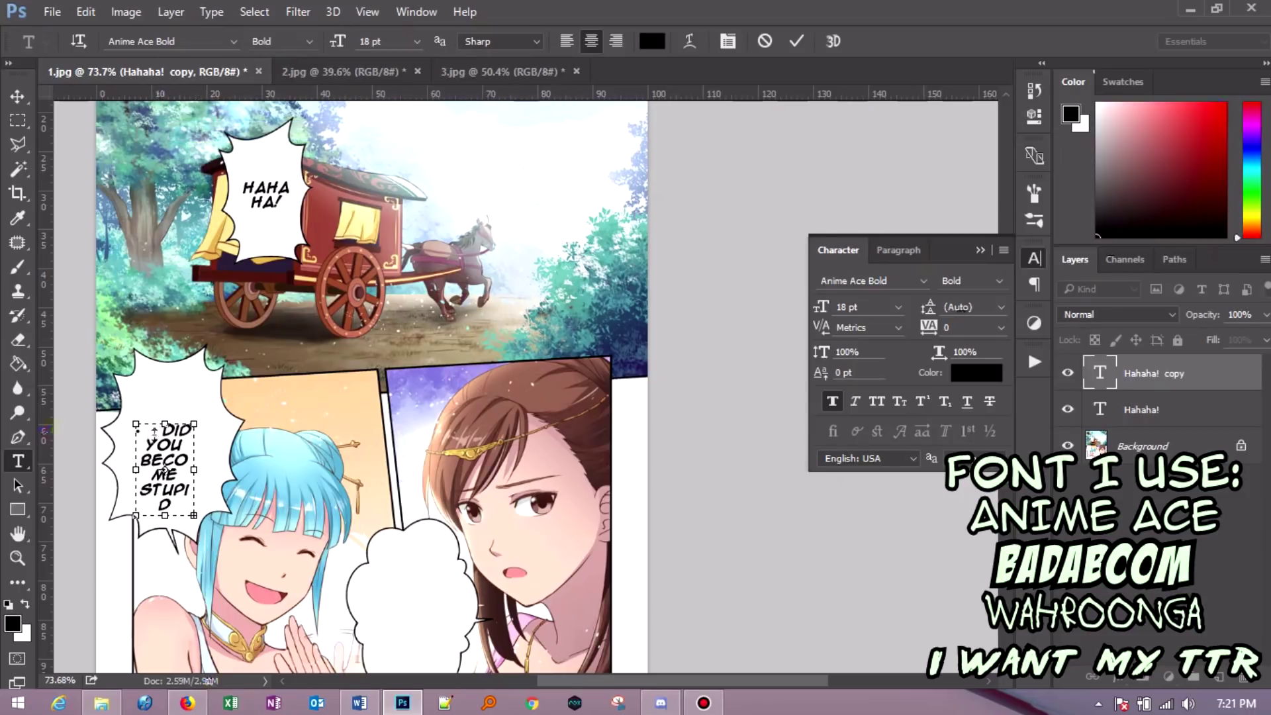
- Widen and enlarge the text box so the head-injury line fits the spiky bubble
click(143, 435)
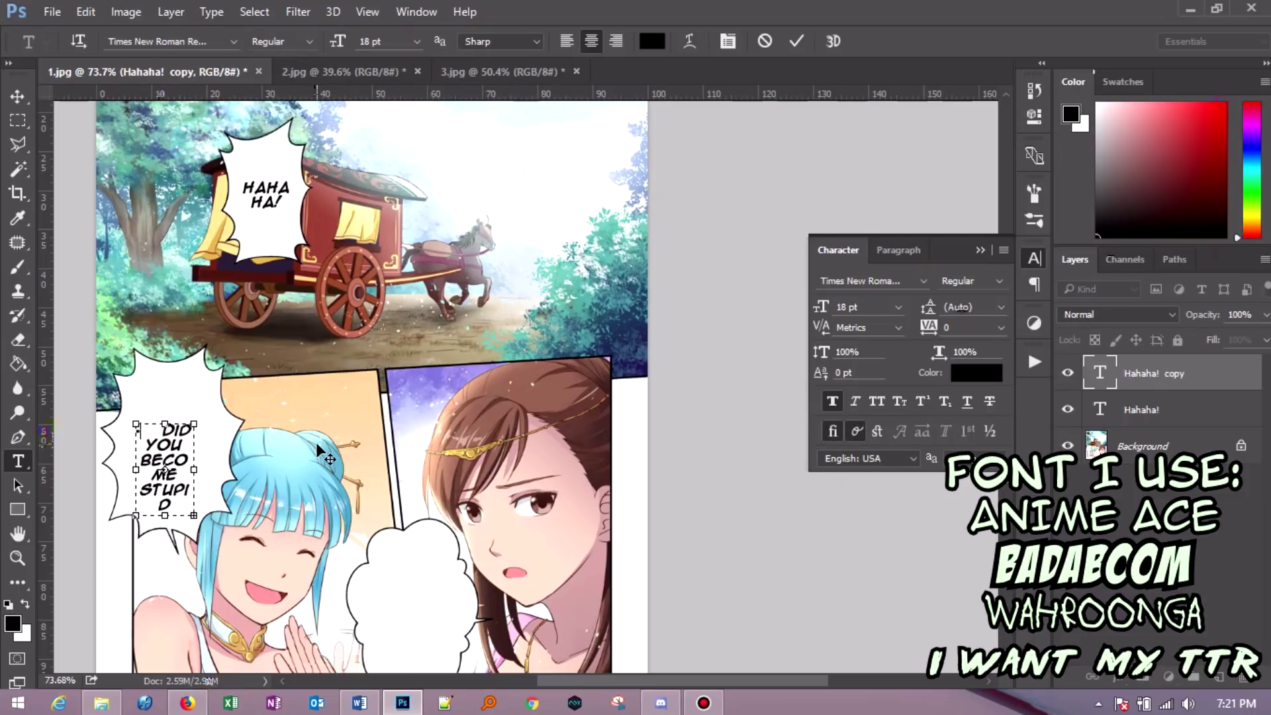
key(Right)
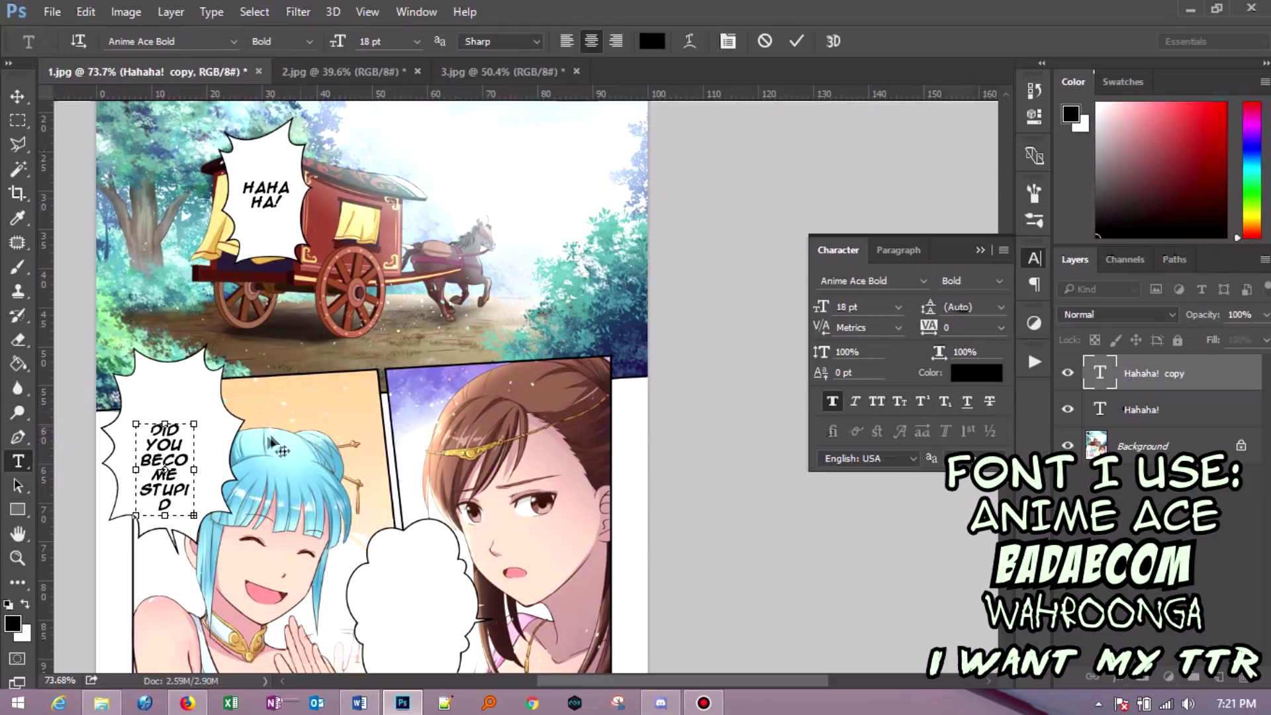
drag(194, 469, 222, 469)
mouse_move(178, 423)
mouse_down()
mouse_move(178, 370)
mouse_move(176, 439)
mouse_up()
click(17, 98)
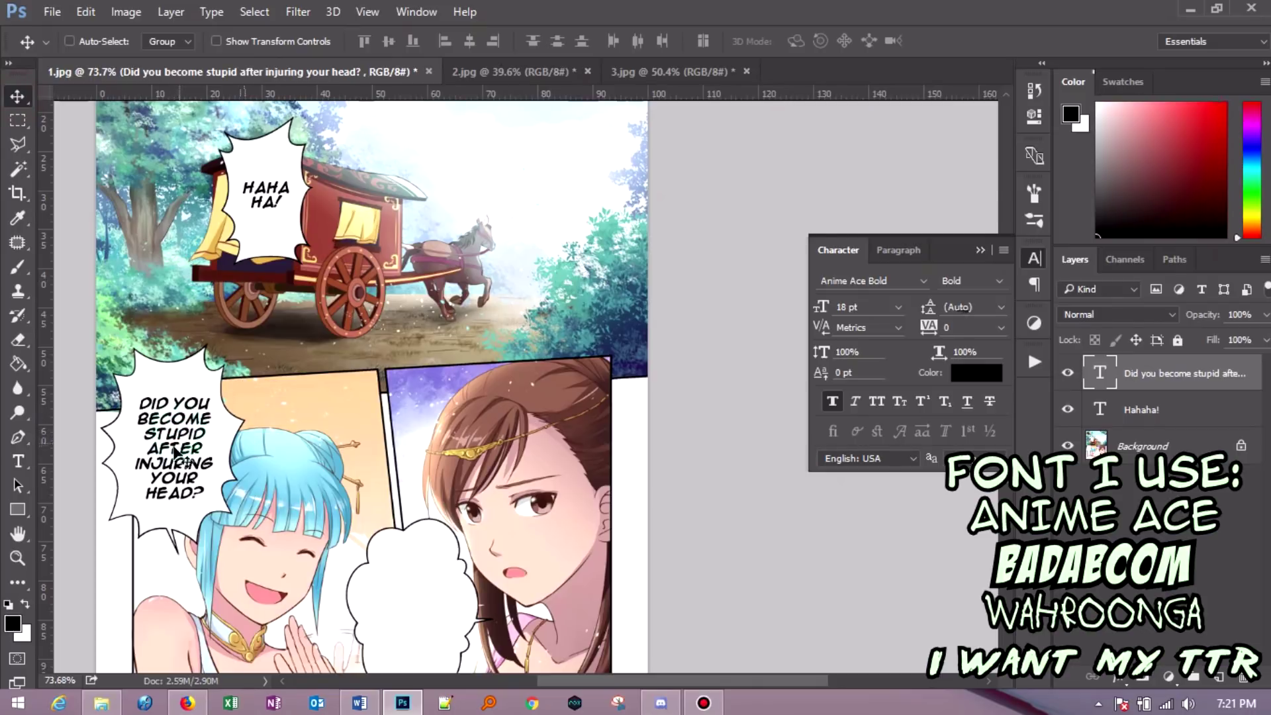
- Move another text copy to the right bubble and set it to Anime Ace Regular without faux bold
drag(178, 466, 424, 630)
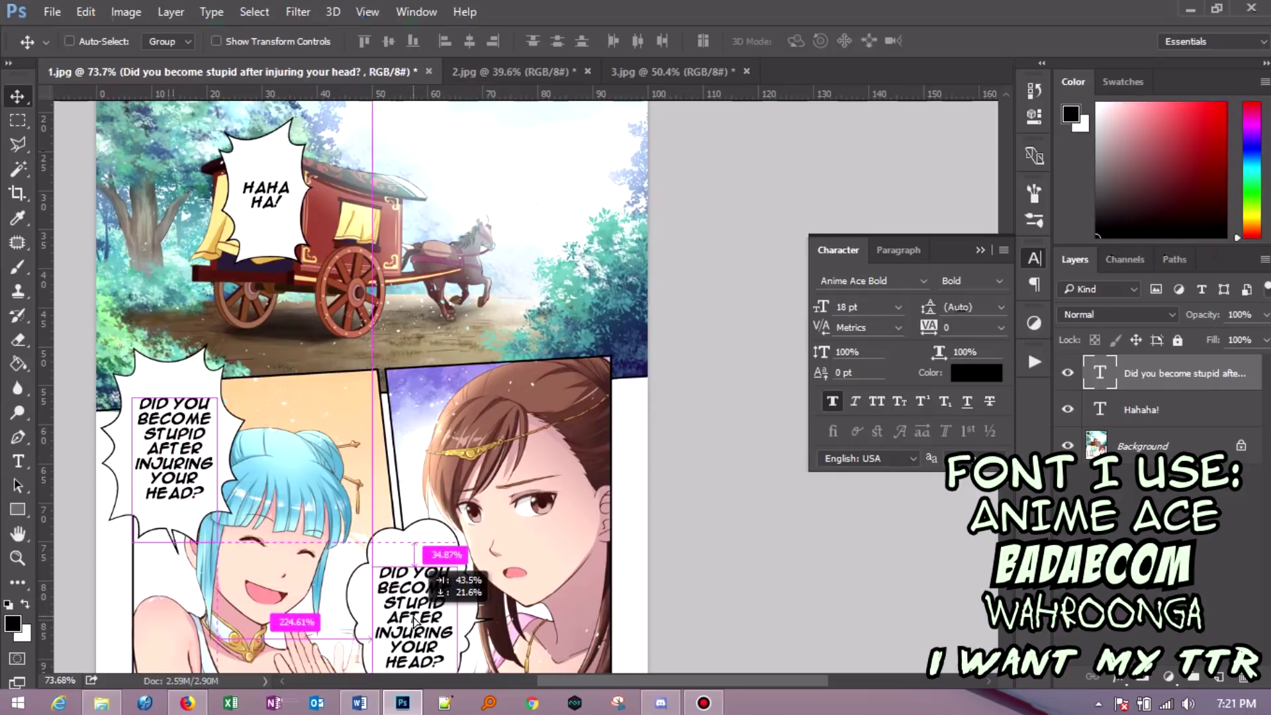
scroll(424, 496, down, 1)
scroll(425, 495, down, 2)
click(923, 281)
scroll(920, 358, up, 3)
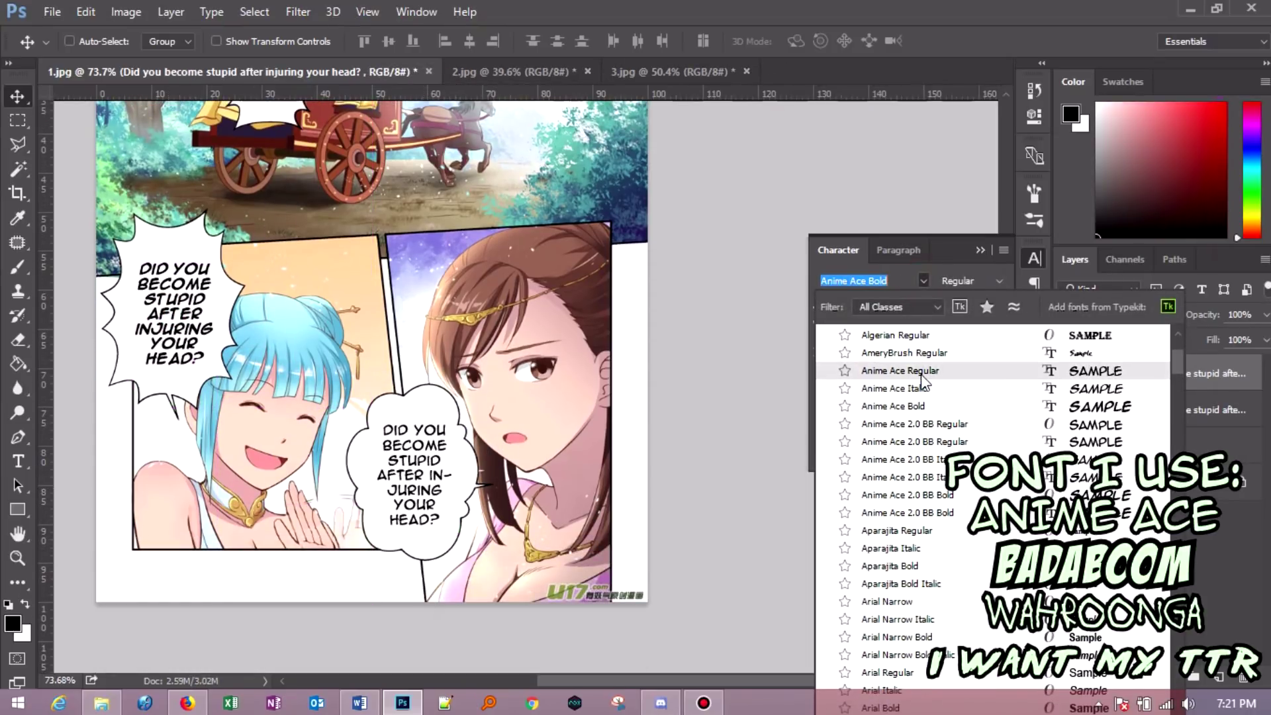
click(924, 372)
click(836, 402)
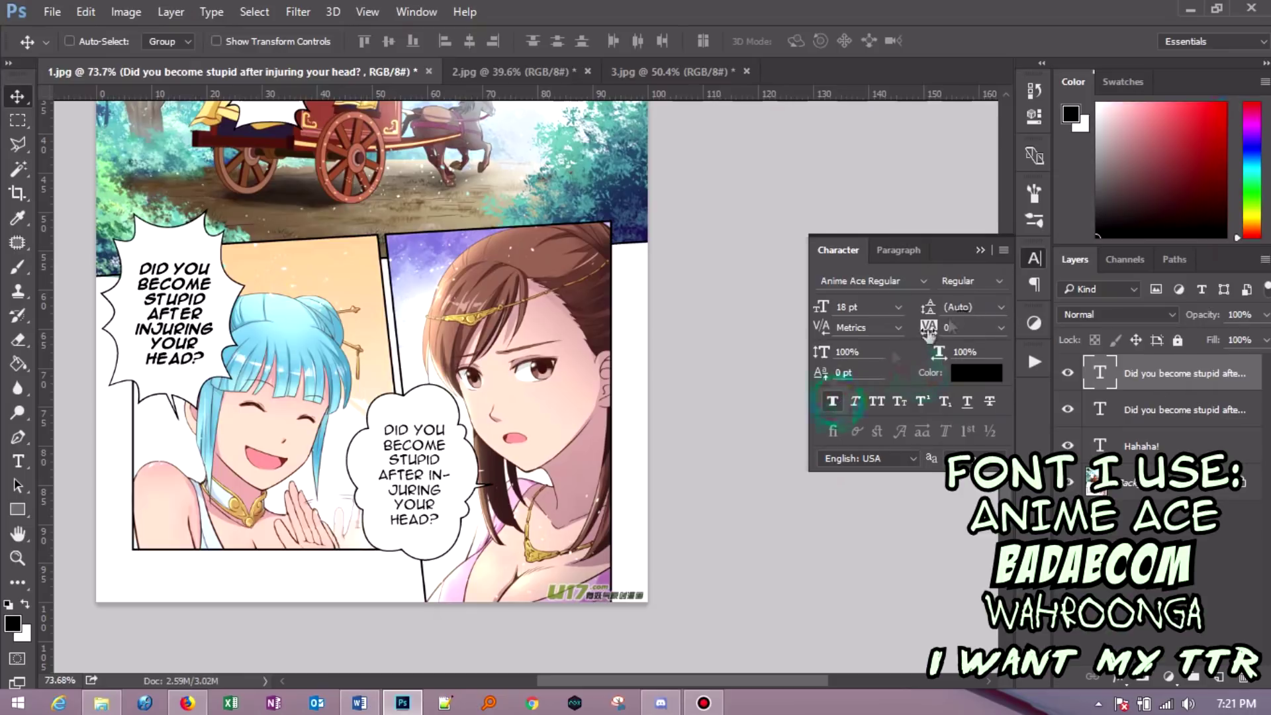
click(1033, 259)
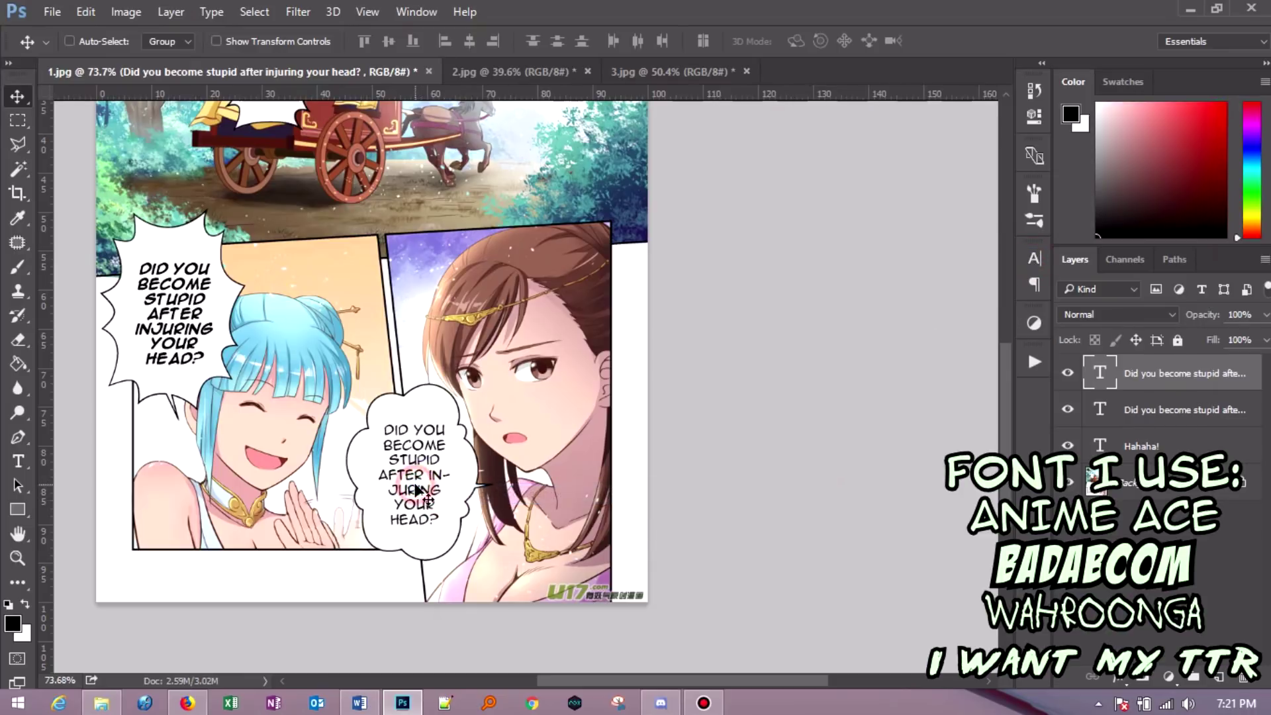
- Replace the right bubble's text with the Ni xuebing script line and lower it in the bubble
scroll(299, 535, up, 2)
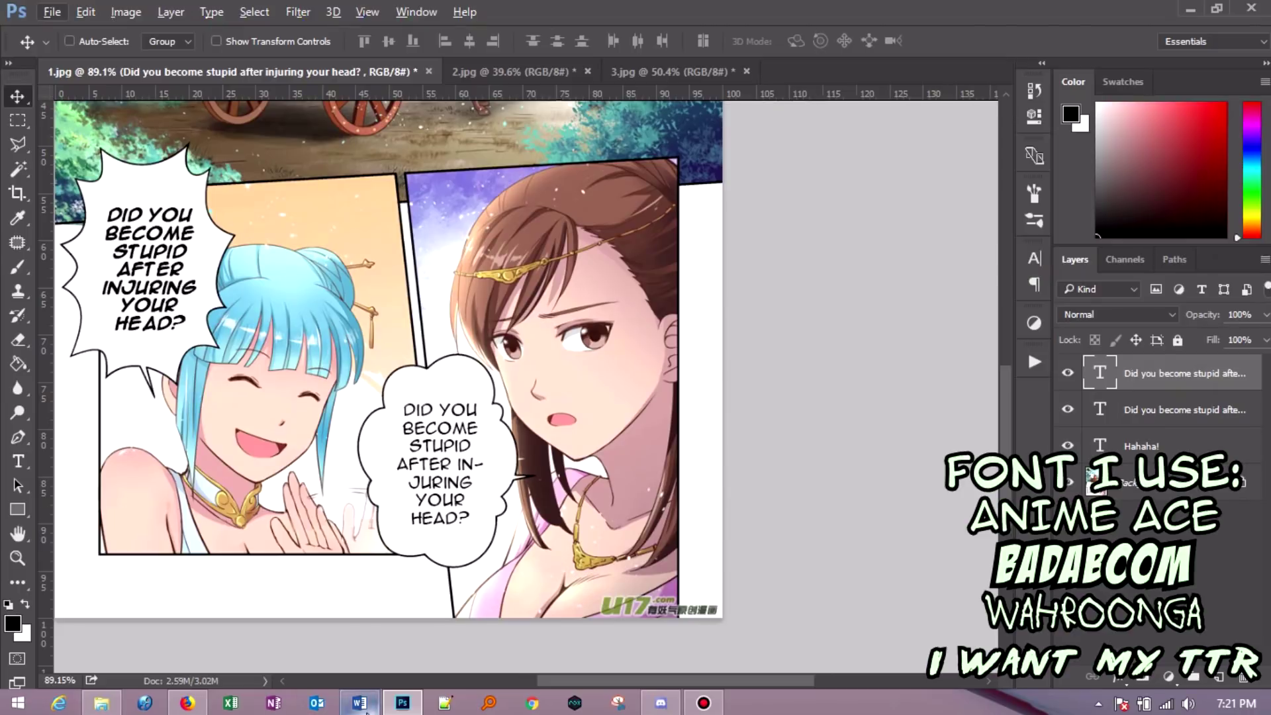
click(360, 703)
drag(1005, 361, 711, 411)
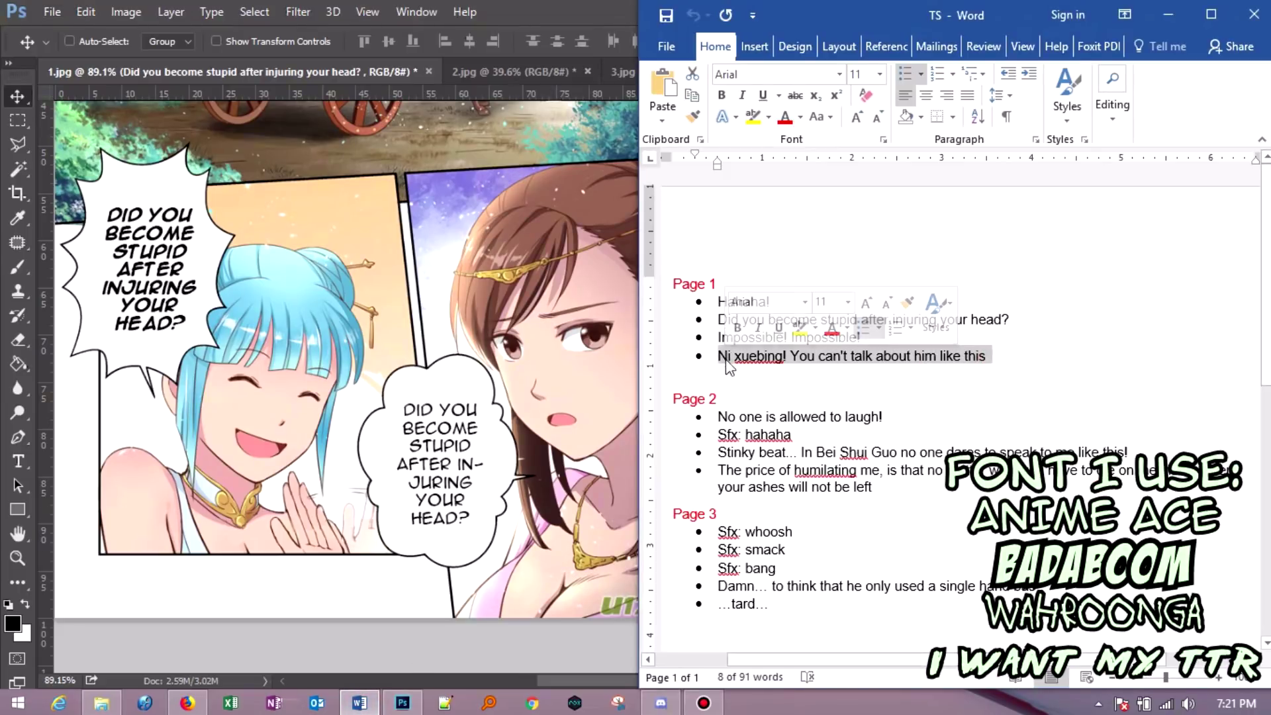
click(440, 467)
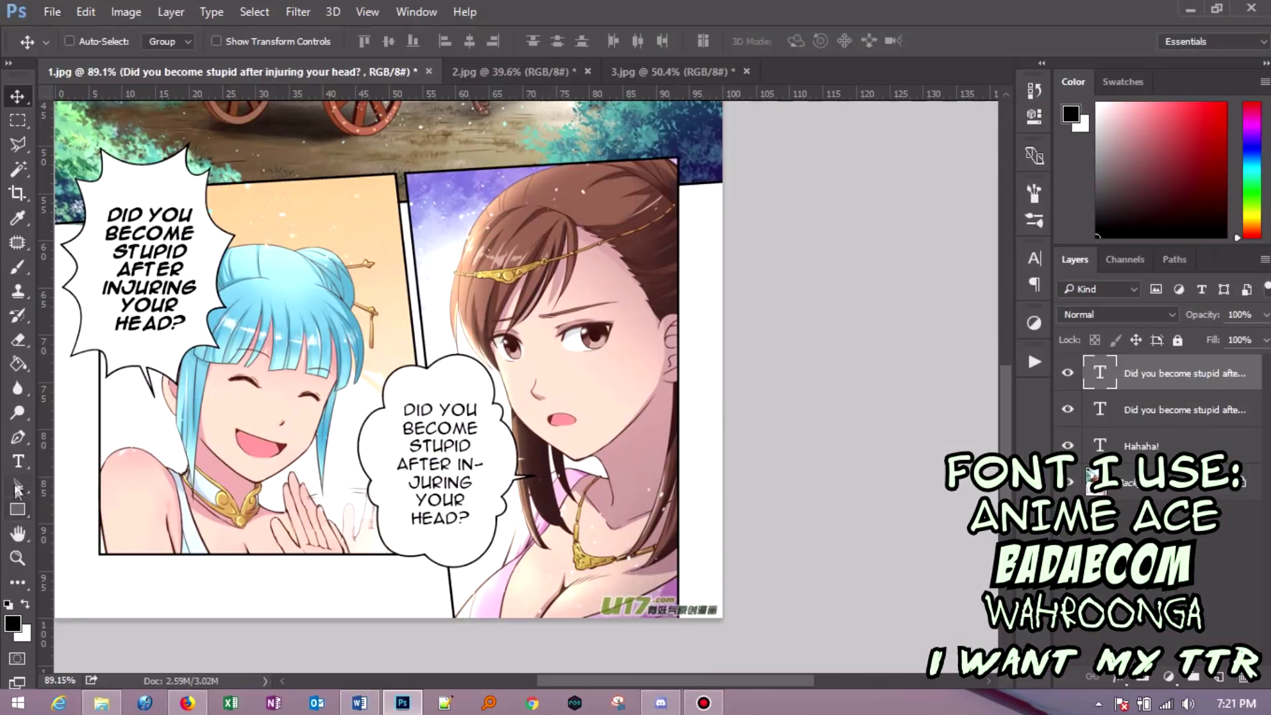
key(t)
click(447, 465)
key(ctrl+a)
key(ctrl+v)
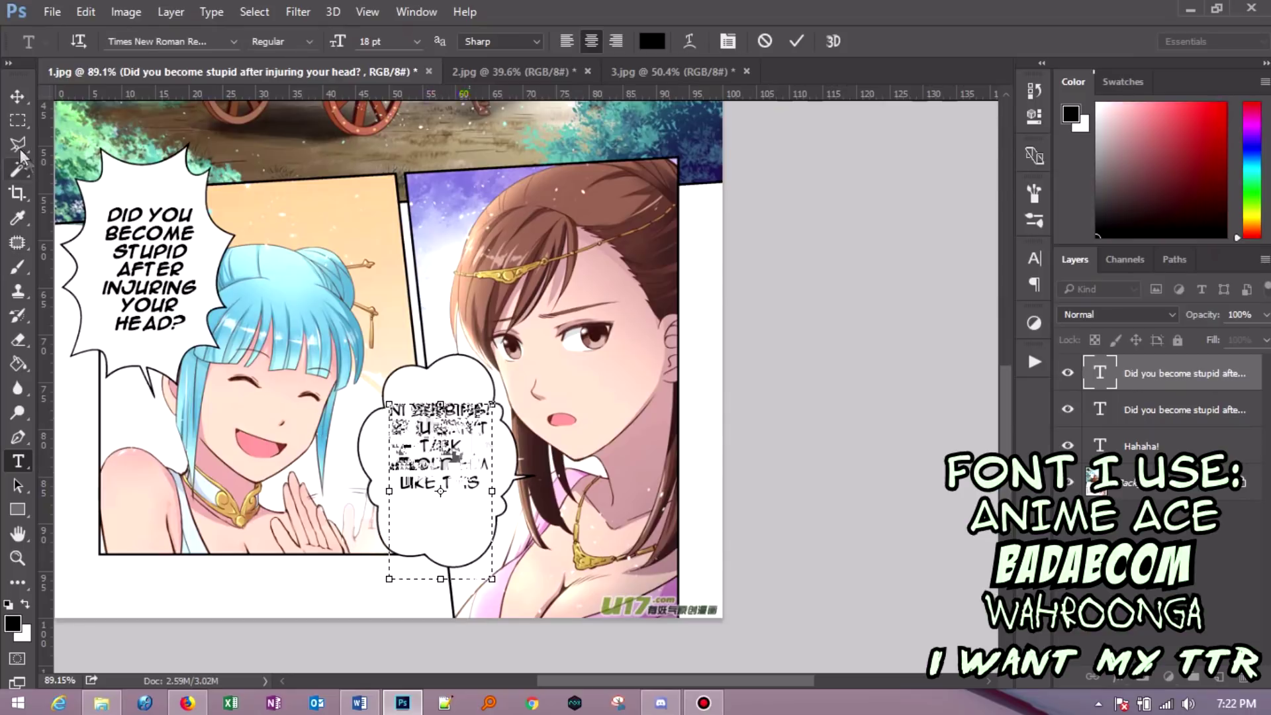
click(17, 96)
drag(426, 391, 427, 413)
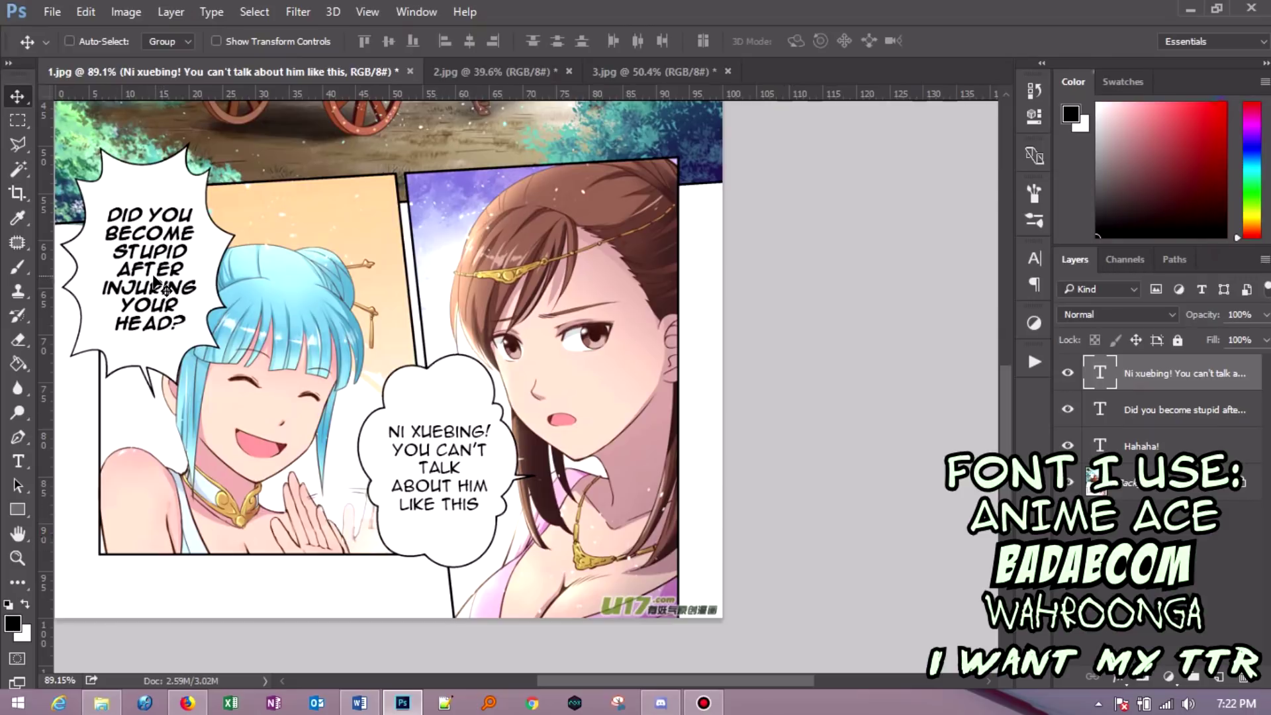
click(18, 461)
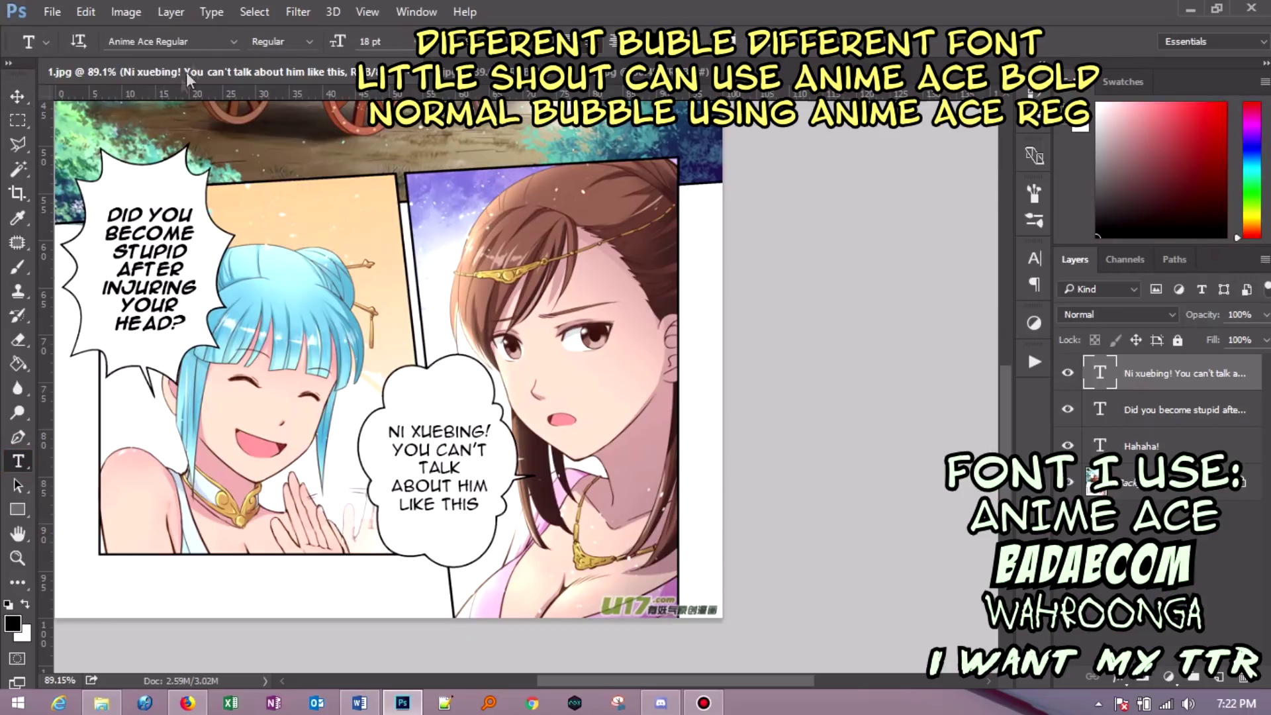
- Make the Ni xuebing text Anime Ace Bold and paste 'Impossible! Impossible!' as new text
click(232, 42)
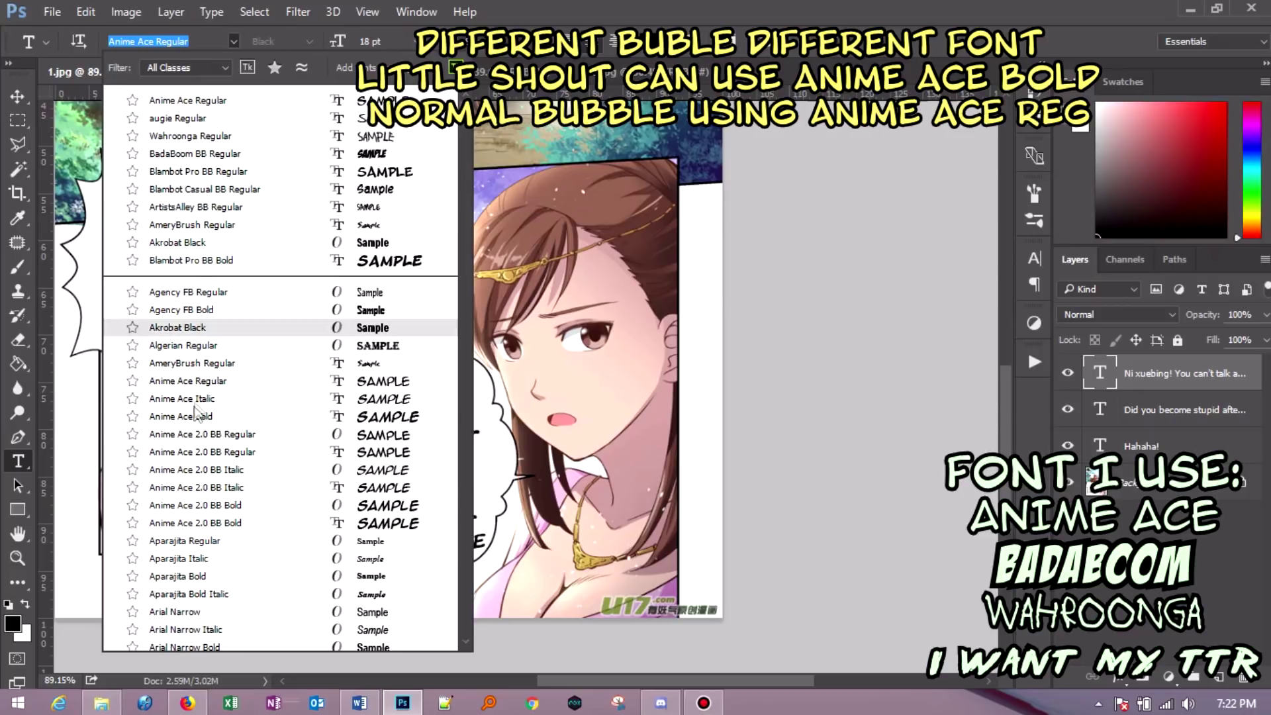
click(194, 416)
click(359, 703)
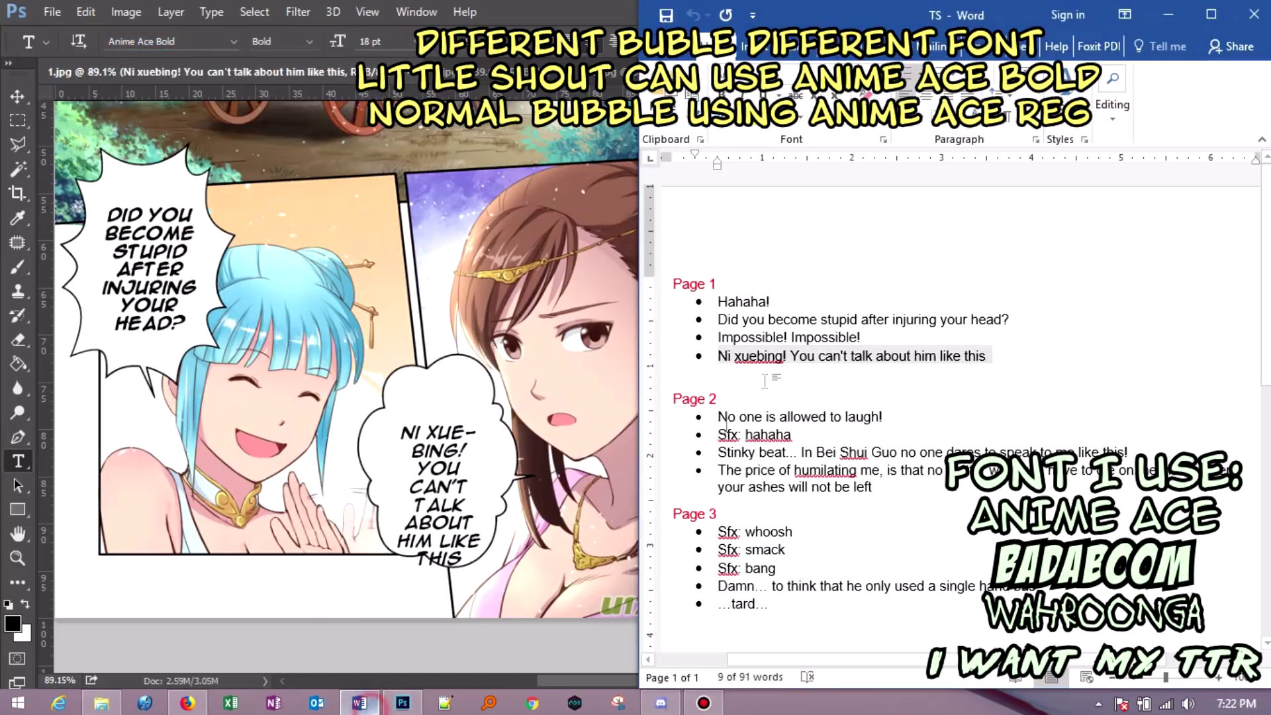
triple_click(707, 343)
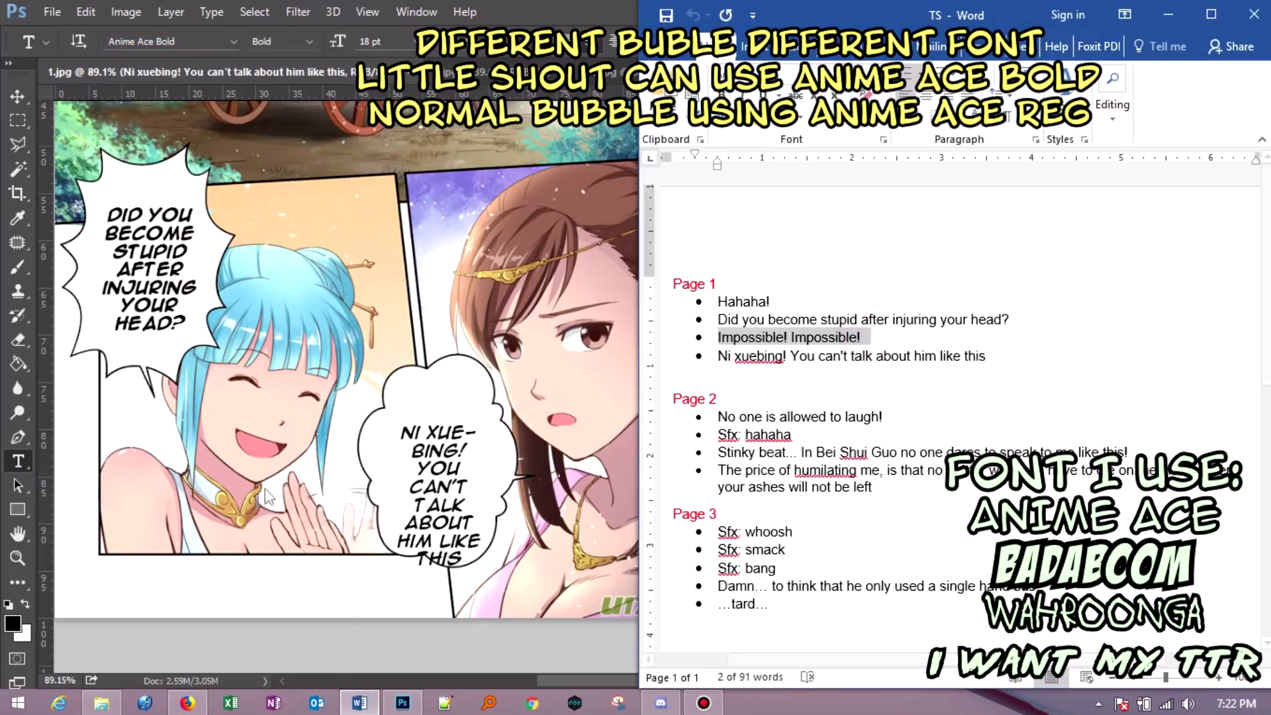
key(ctrl+c)
click(198, 520)
key(ctrl+v)
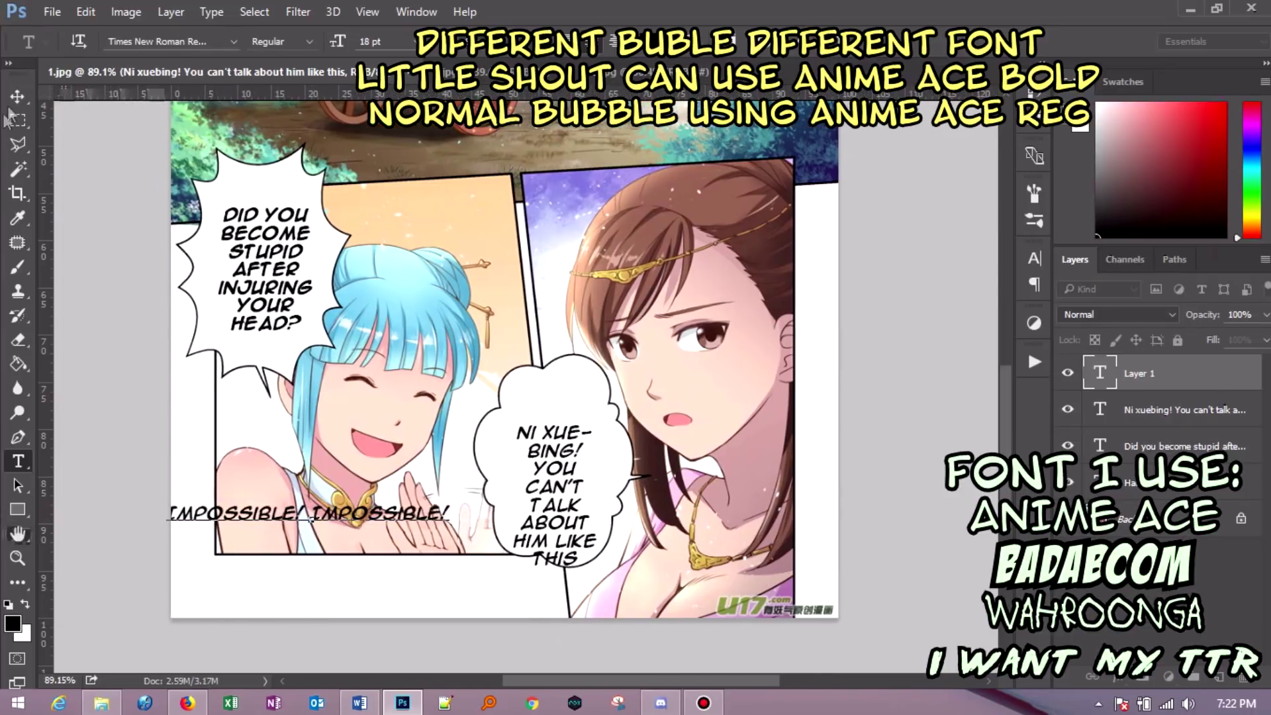
click(17, 96)
- Nudge the Impossible text into the panel and try breaking it onto two lines
key(shift+Right)
key(shift+Right)
key(shift+Right)
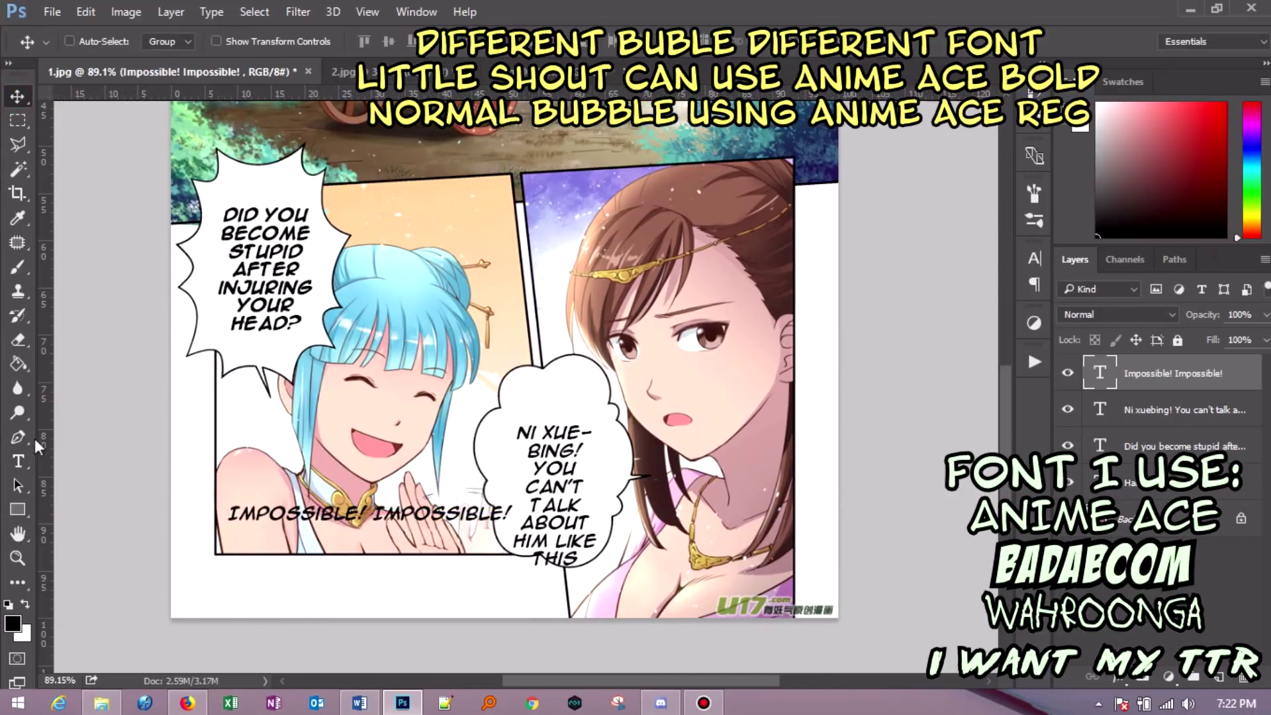
key(m)
click(18, 461)
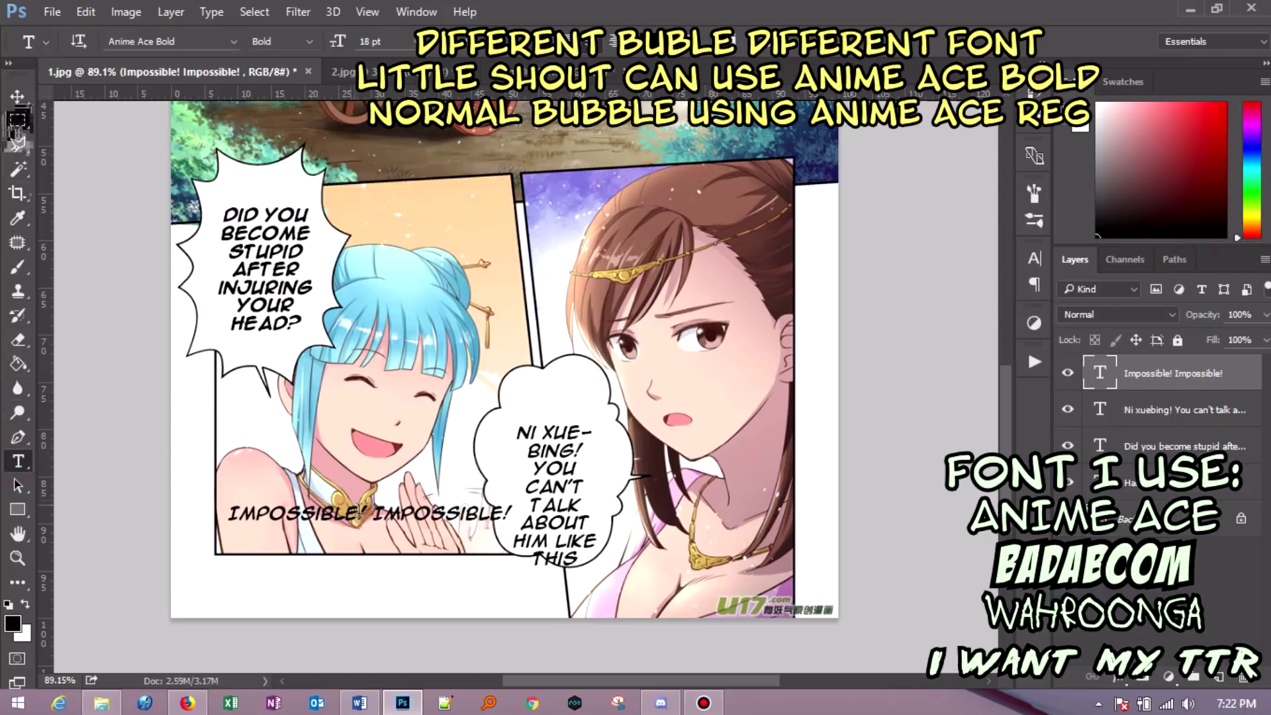
click(365, 511)
key(ctrl+a)
key(ctrl+Return)
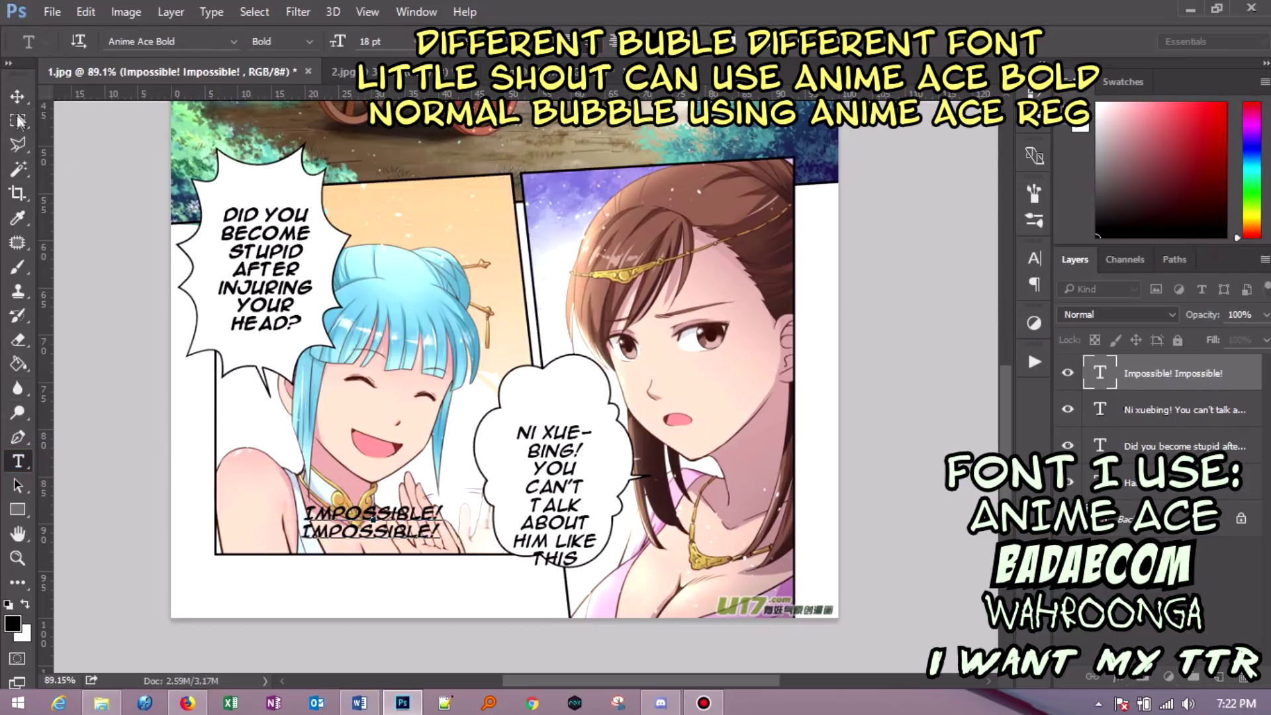
key(v)
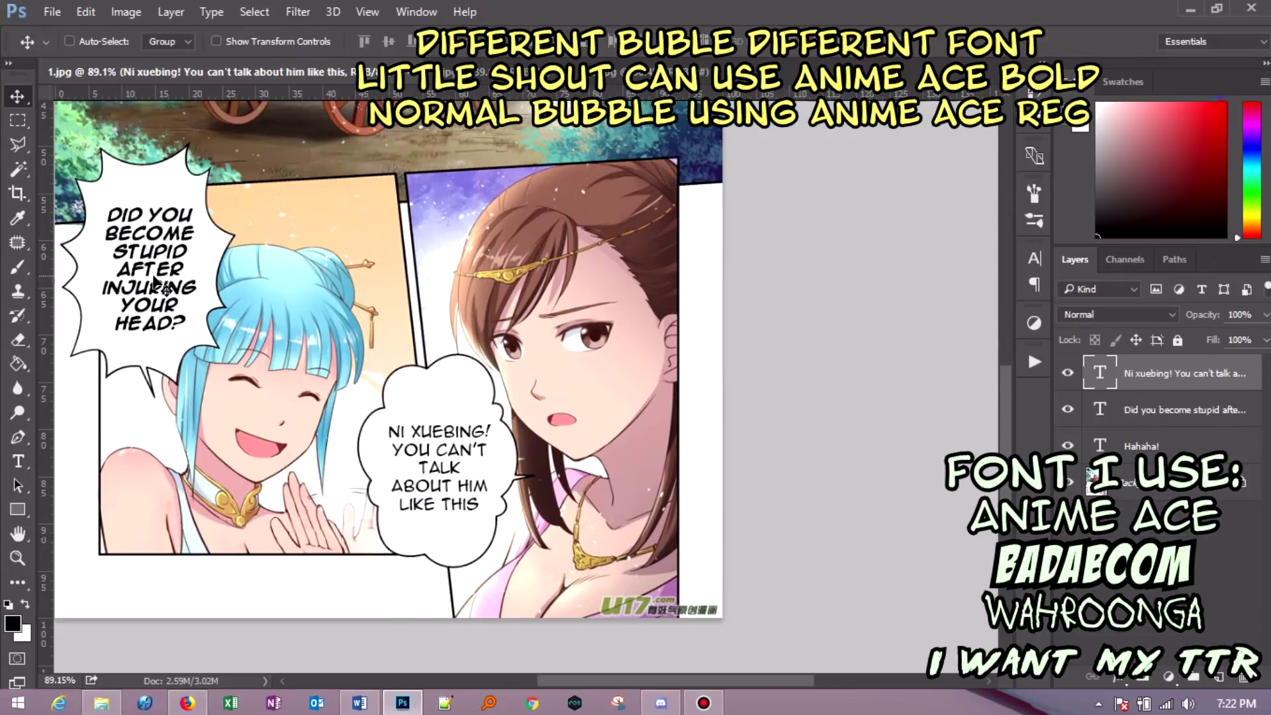
- Reapply Anime Ace Bold, re-paste the Impossible line and move it right over the panel
click(18, 462)
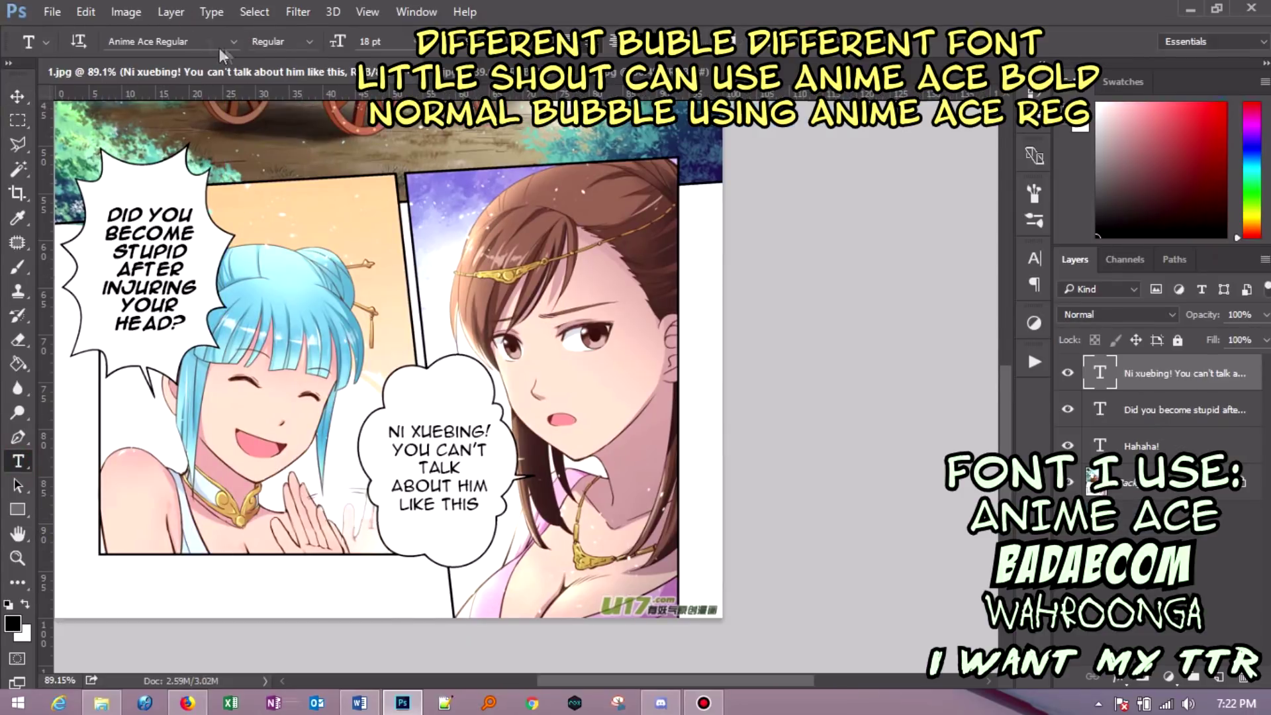
click(226, 41)
click(193, 416)
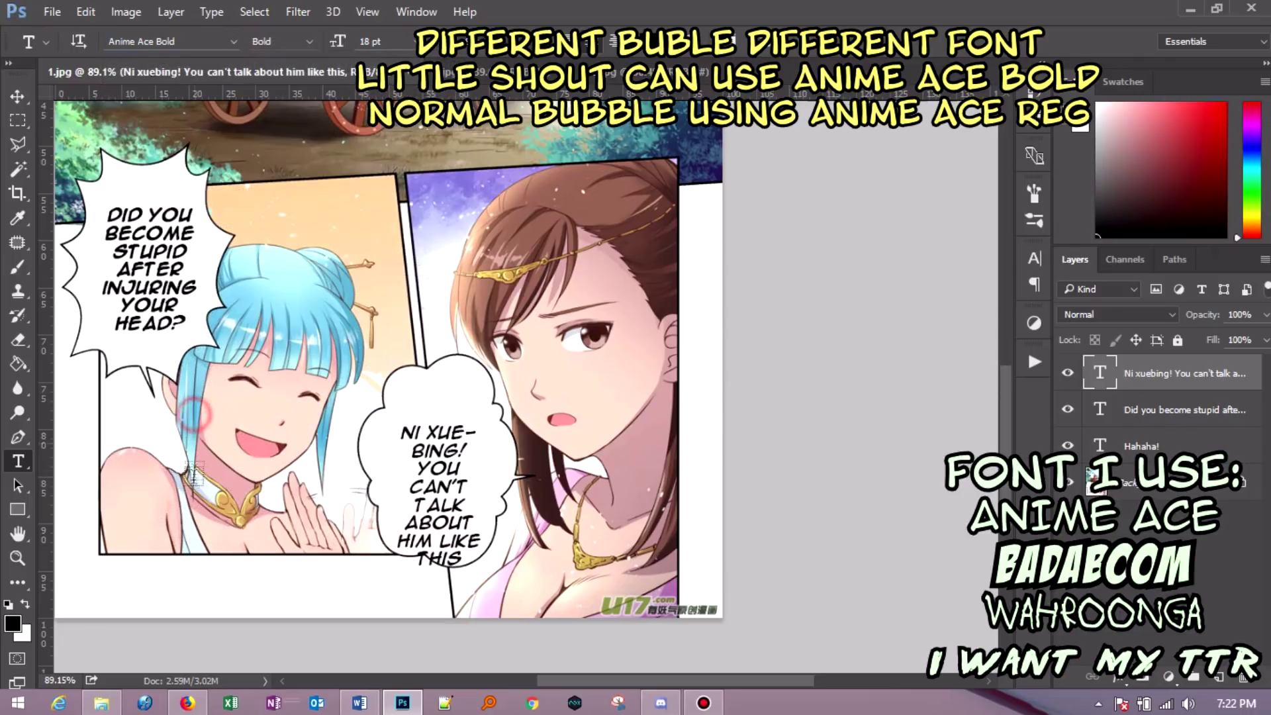
click(359, 703)
click(708, 338)
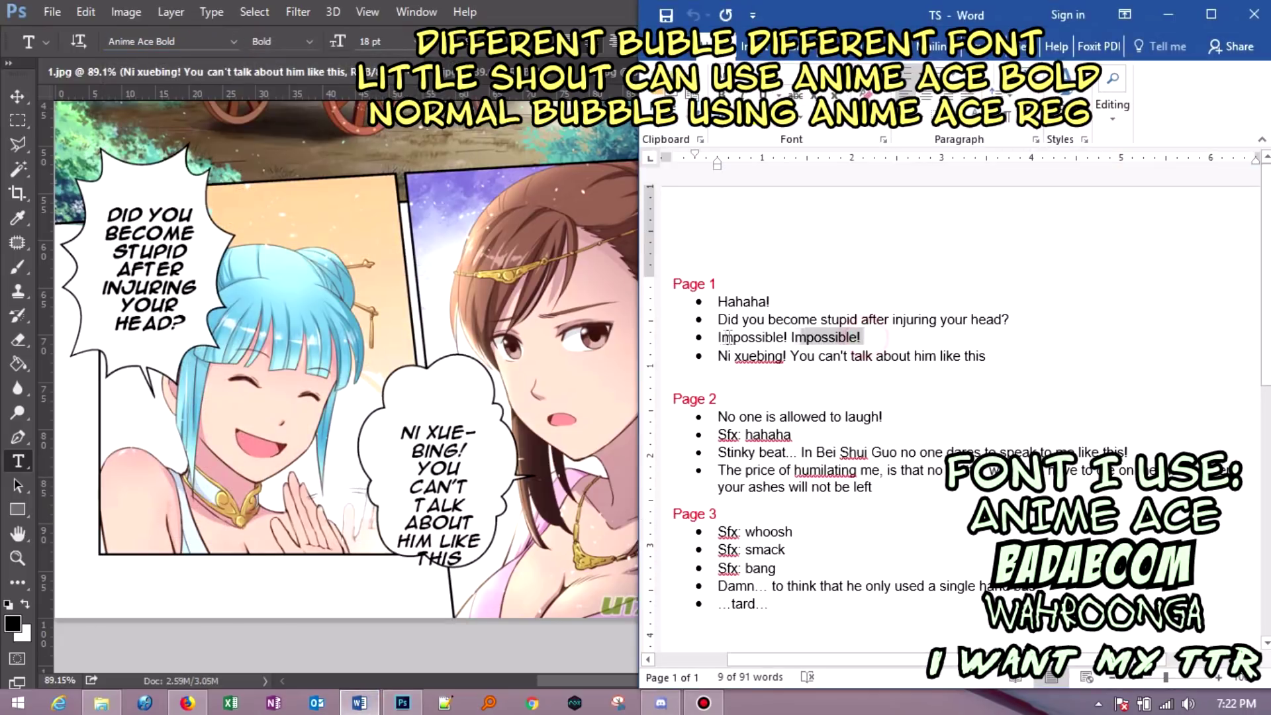
key(ctrl+c)
click(196, 517)
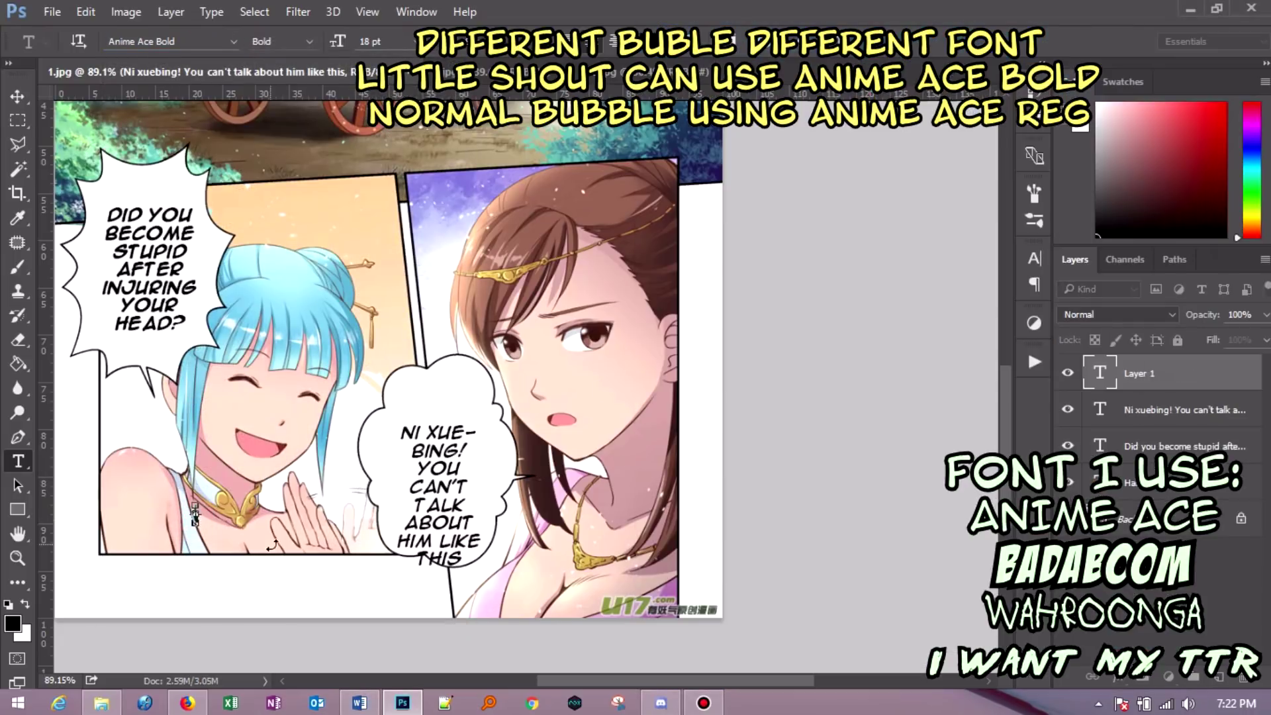
key(ctrl+v)
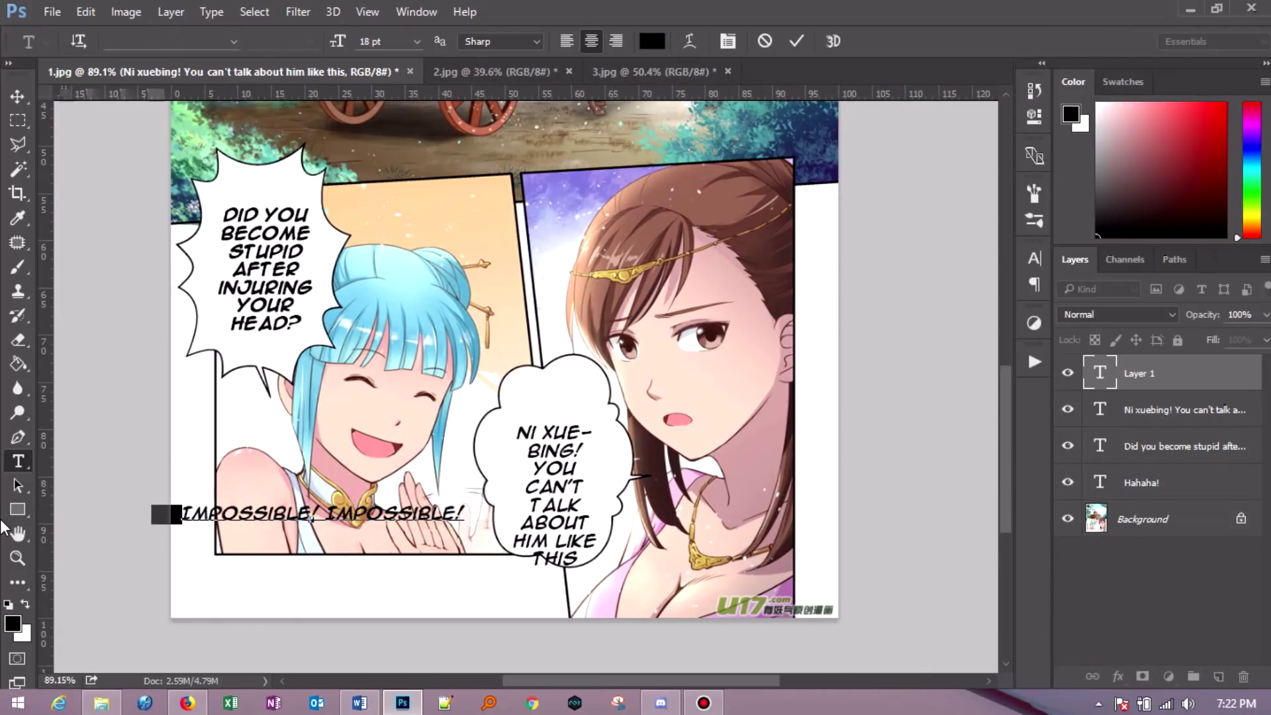
click(13, 98)
drag(298, 513, 357, 513)
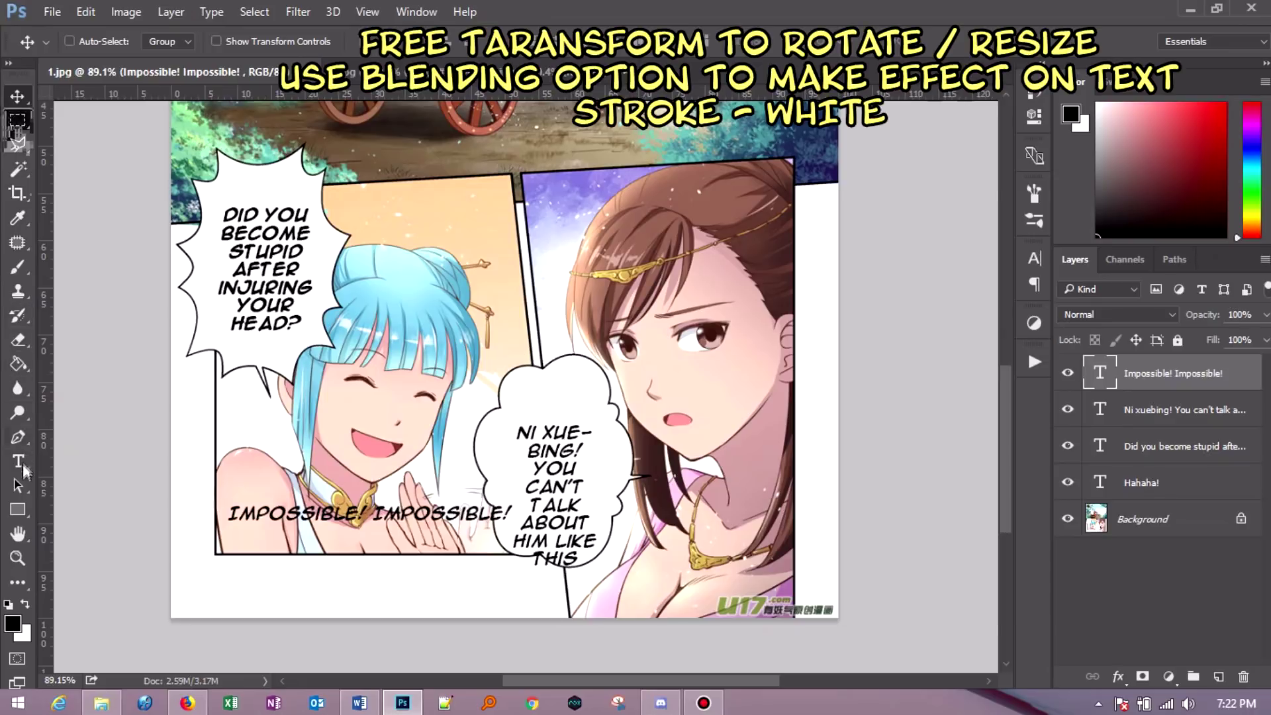
- Split the Impossible text onto two lines and move it up beside the girl's hands
click(18, 462)
click(368, 515)
key(Return)
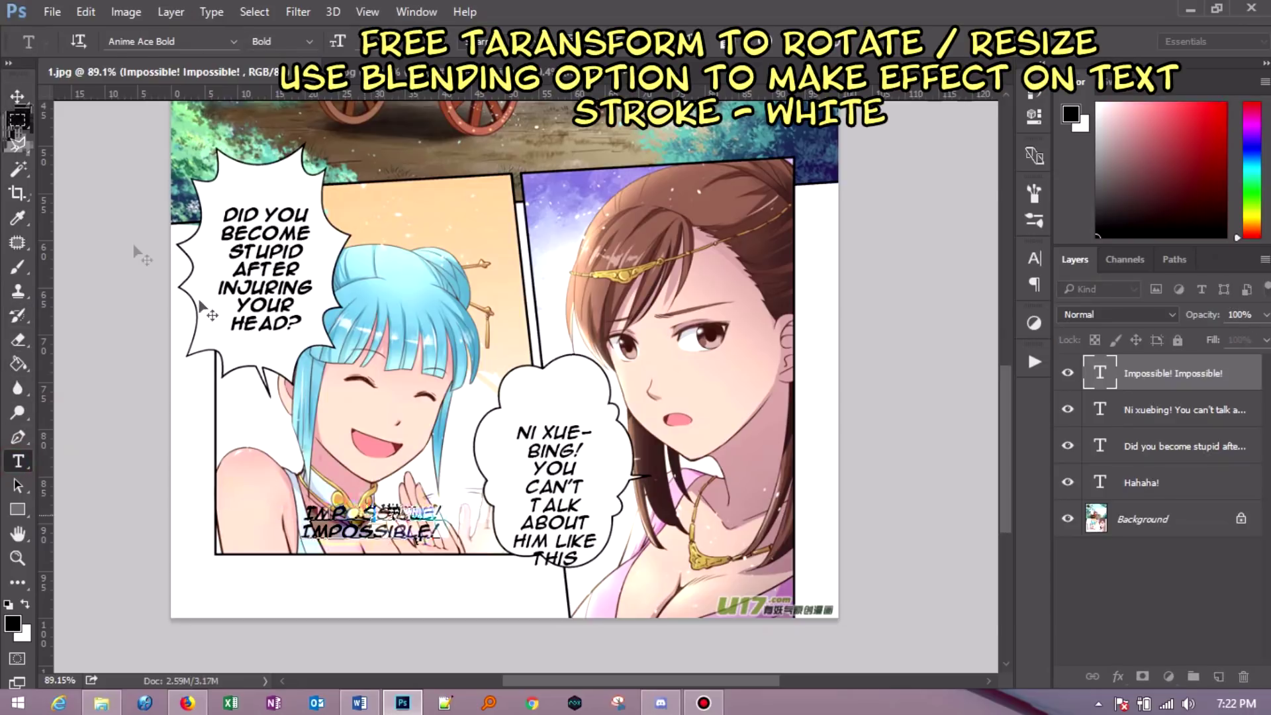
key(ctrl+Return)
key(v)
drag(406, 533, 451, 524)
key(m)
- Tilt the Impossible text slightly counter-clockwise and shrink it to 14 pt
right_click(422, 500)
click(488, 351)
drag(504, 498, 500, 481)
key(Return)
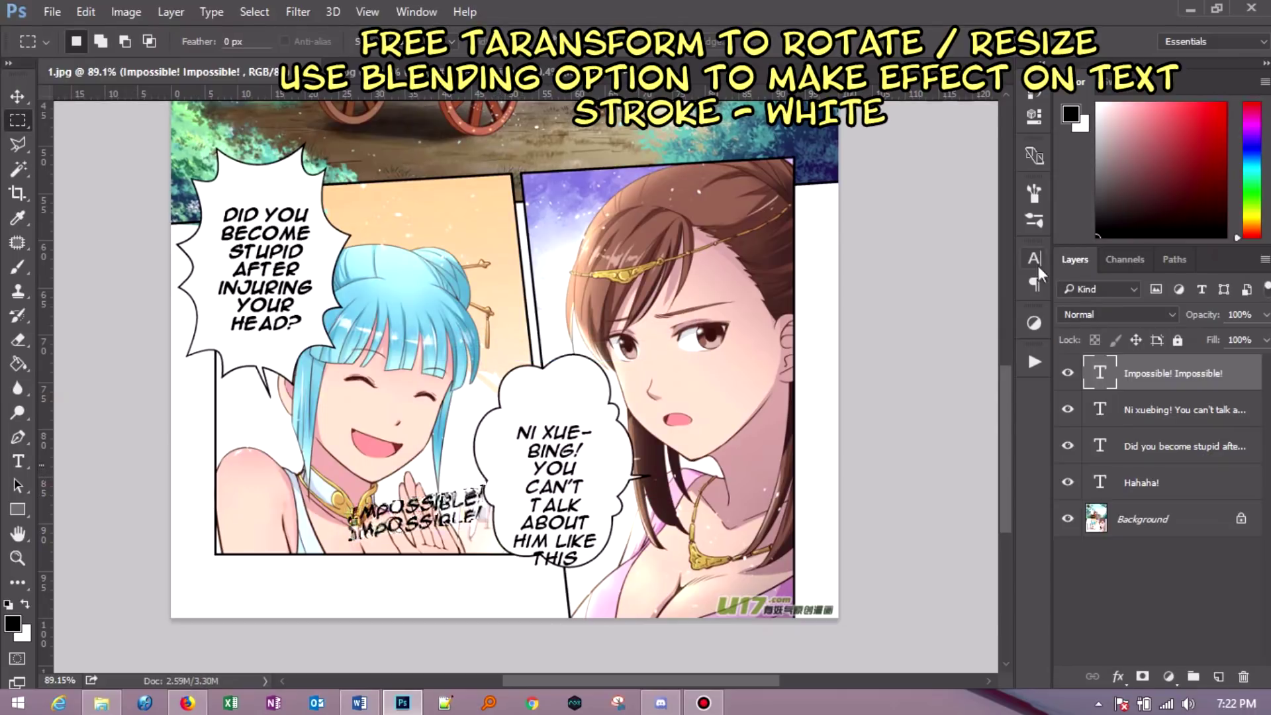
click(1035, 259)
click(898, 307)
click(861, 471)
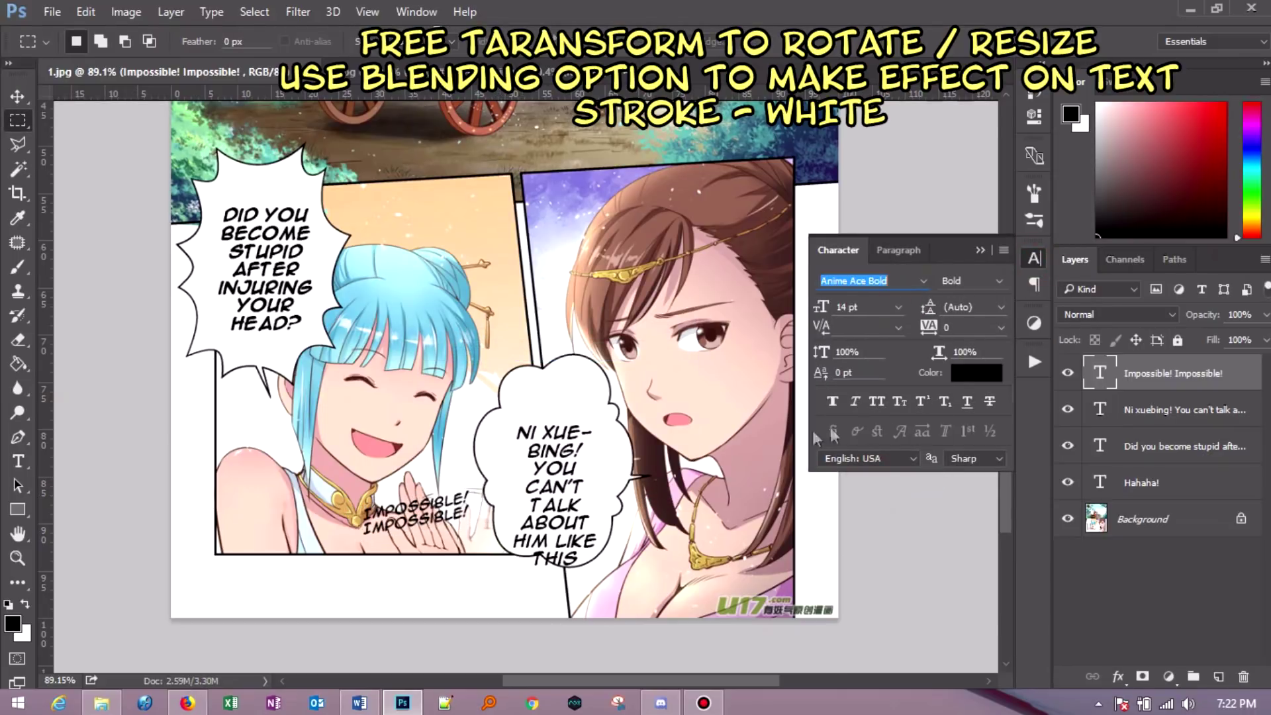
- Add a Stroke layer style of 4 px, Outside, in white to the Impossible layer
right_click(1164, 377)
click(808, 143)
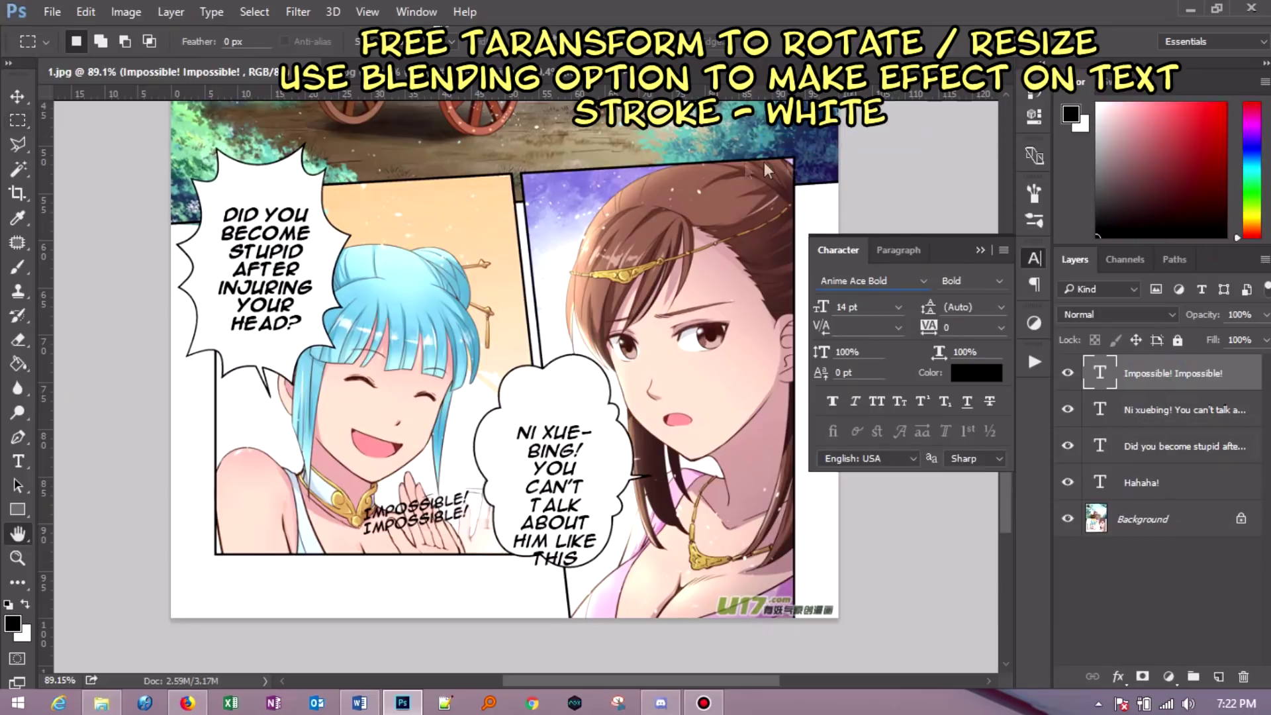
drag(481, 96, 775, 120)
click(587, 270)
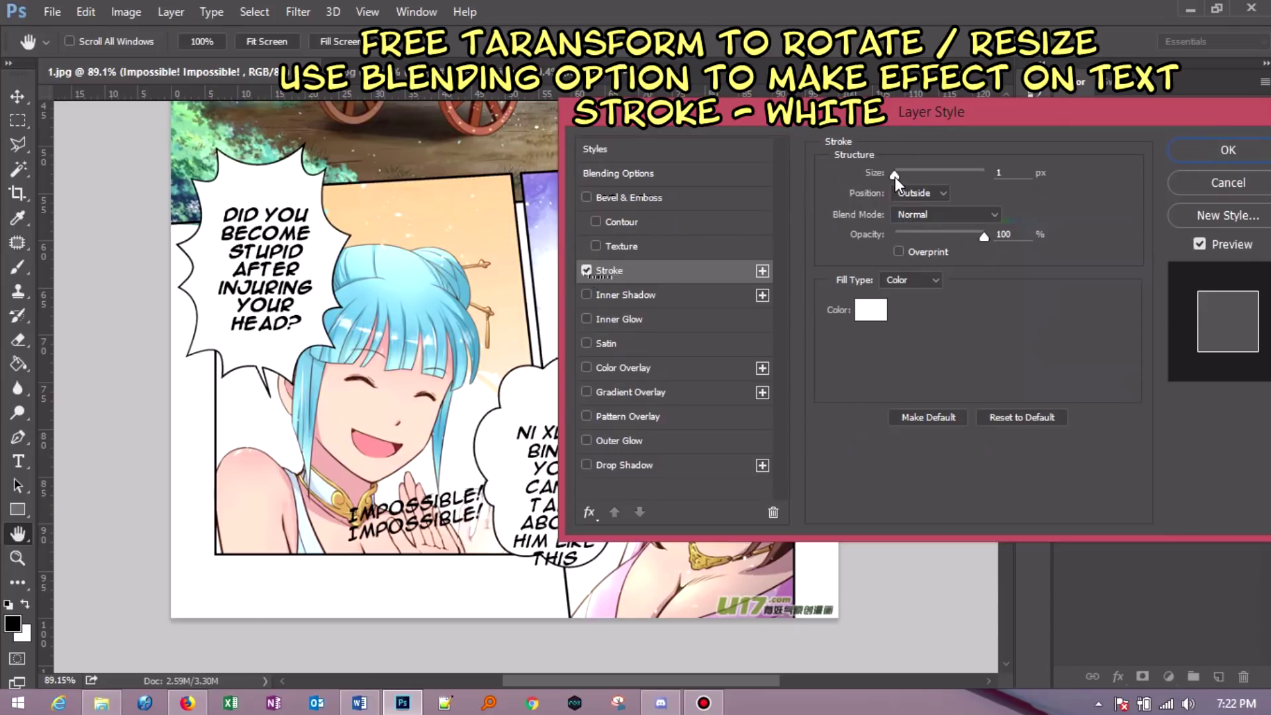
drag(896, 177, 898, 177)
click(920, 192)
click(871, 310)
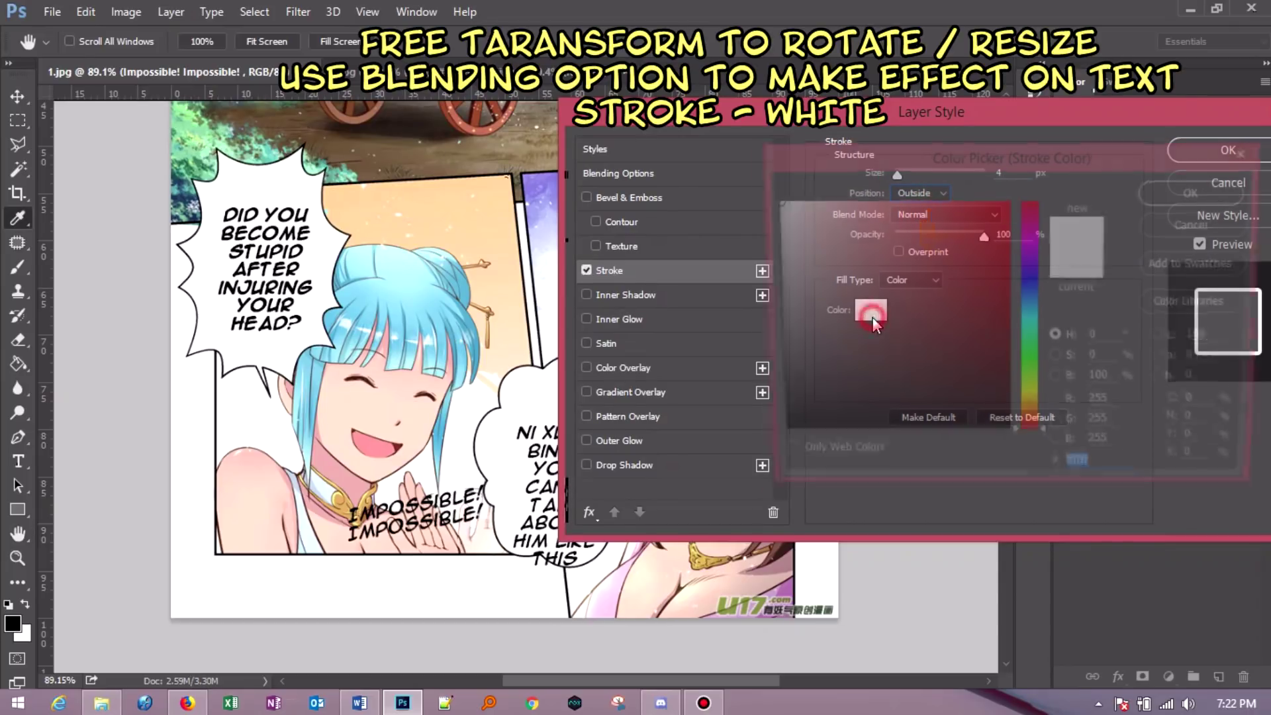
click(1185, 193)
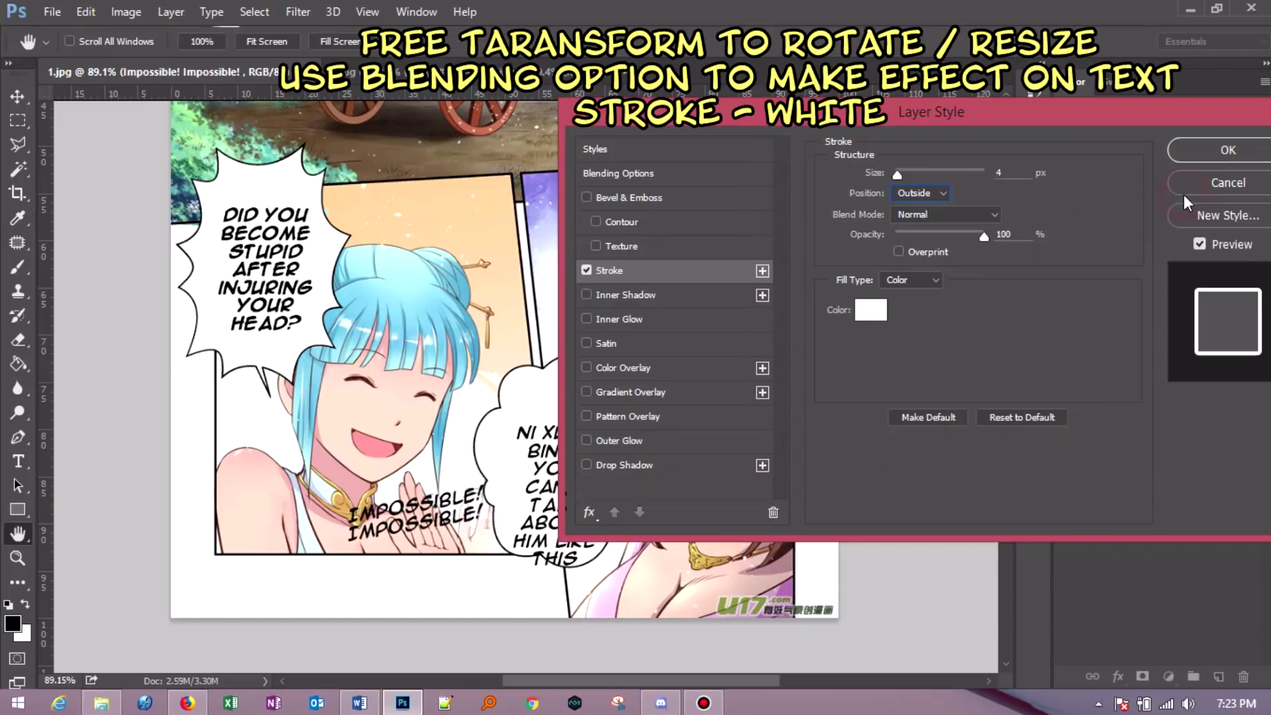
click(1226, 149)
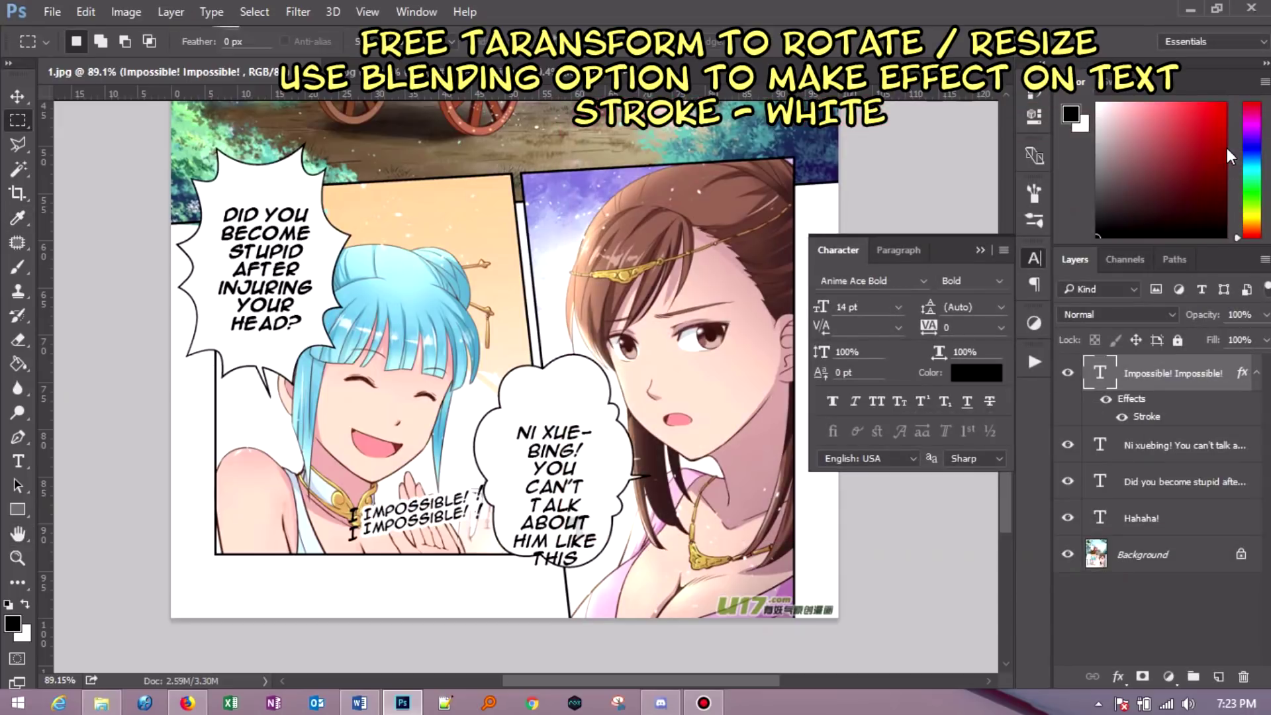
- Zoom in and move the Impossible! text down and to the left
scroll(424, 543, up, 2)
scroll(424, 543, up, 3)
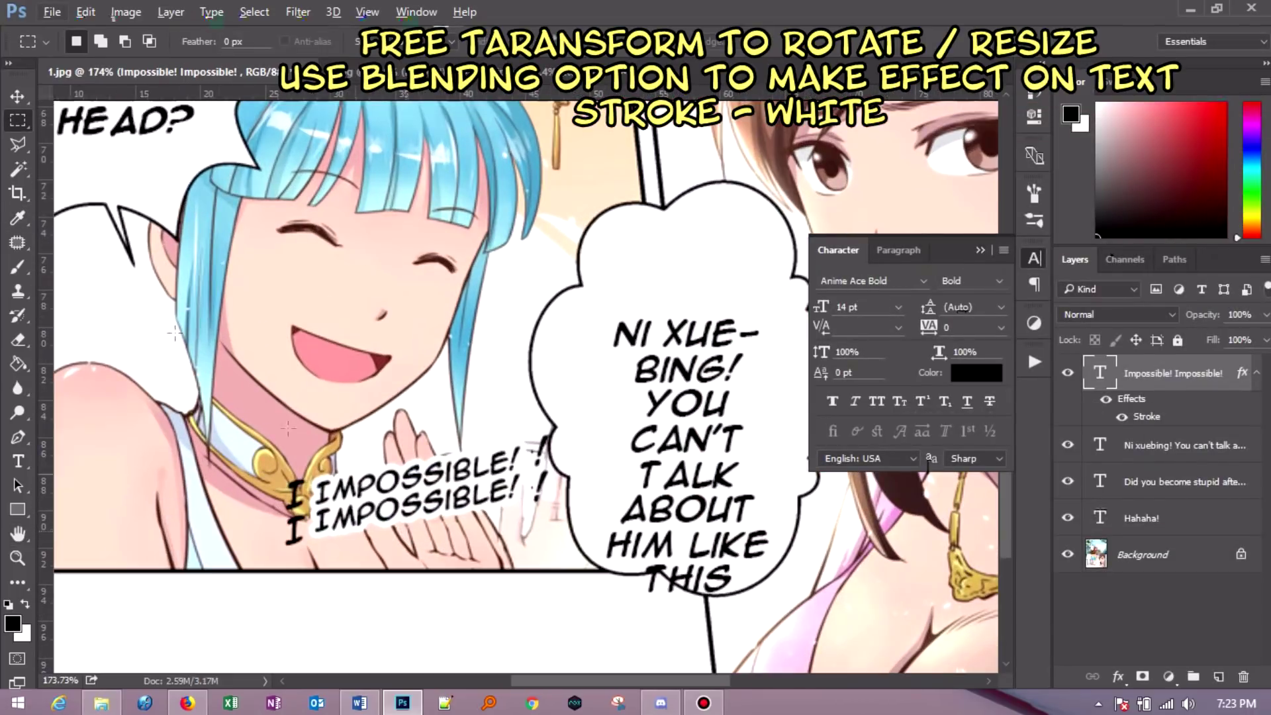
key(v)
mouse_move(441, 579)
mouse_down()
mouse_move(361, 598)
mouse_move(408, 489)
mouse_up()
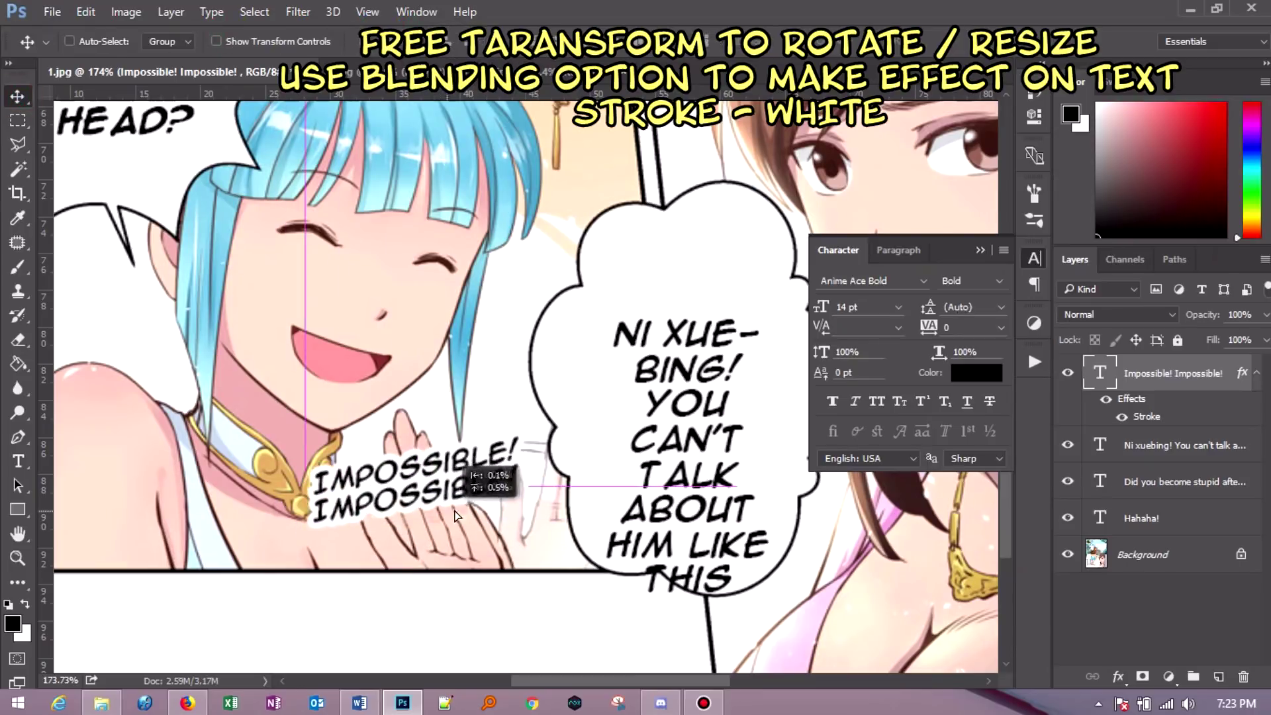
- Reduce the stroke thickness on the Impossible! text while previewing it
double_click(1151, 418)
drag(619, 148, 604, 151)
drag(609, 84, 847, 90)
drag(839, 157, 840, 166)
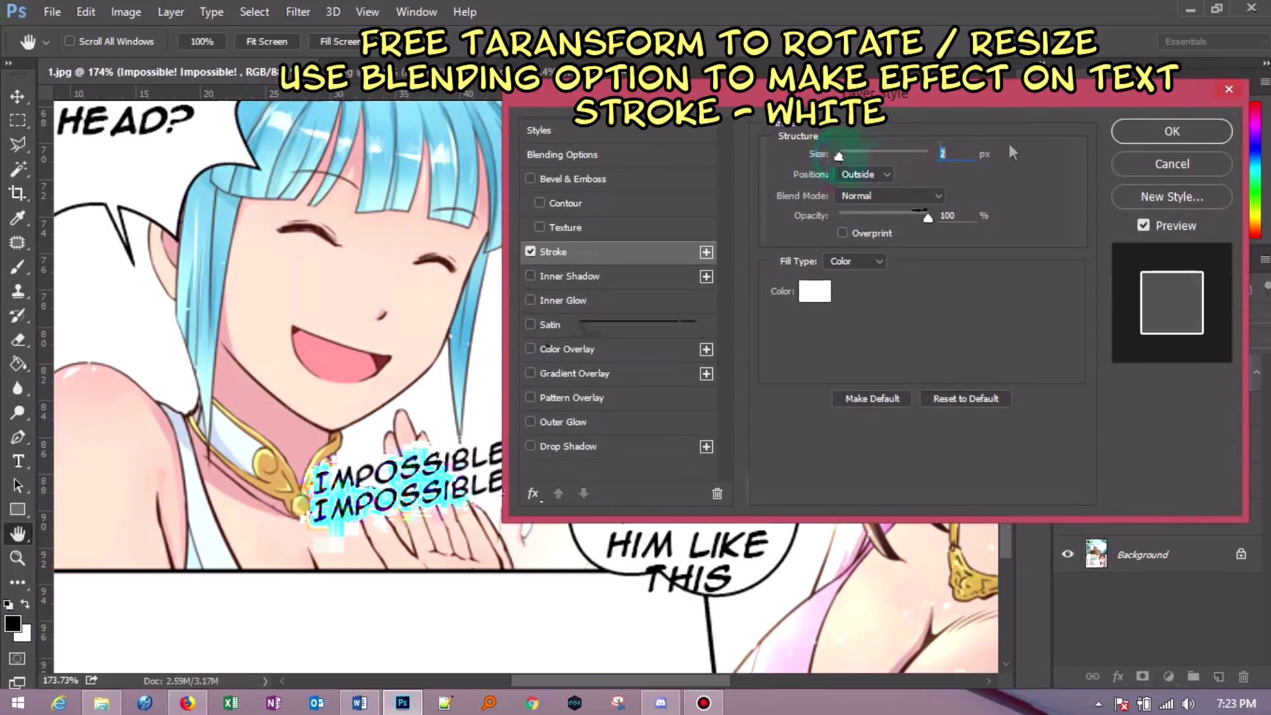
click(1173, 131)
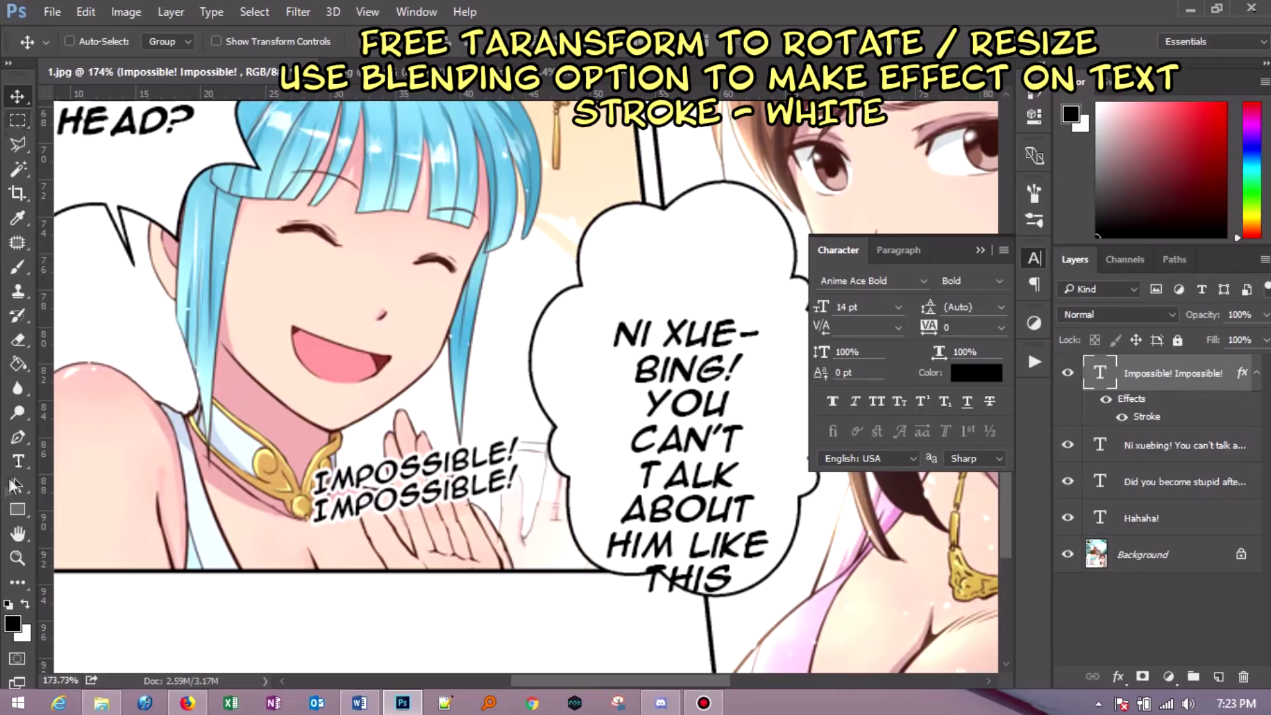
- Indent the second IMPOSSIBLE! line right and move the staggered text lower left
click(18, 461)
click(320, 514)
drag(319, 515, 359, 508)
click(17, 96)
drag(463, 490, 421, 503)
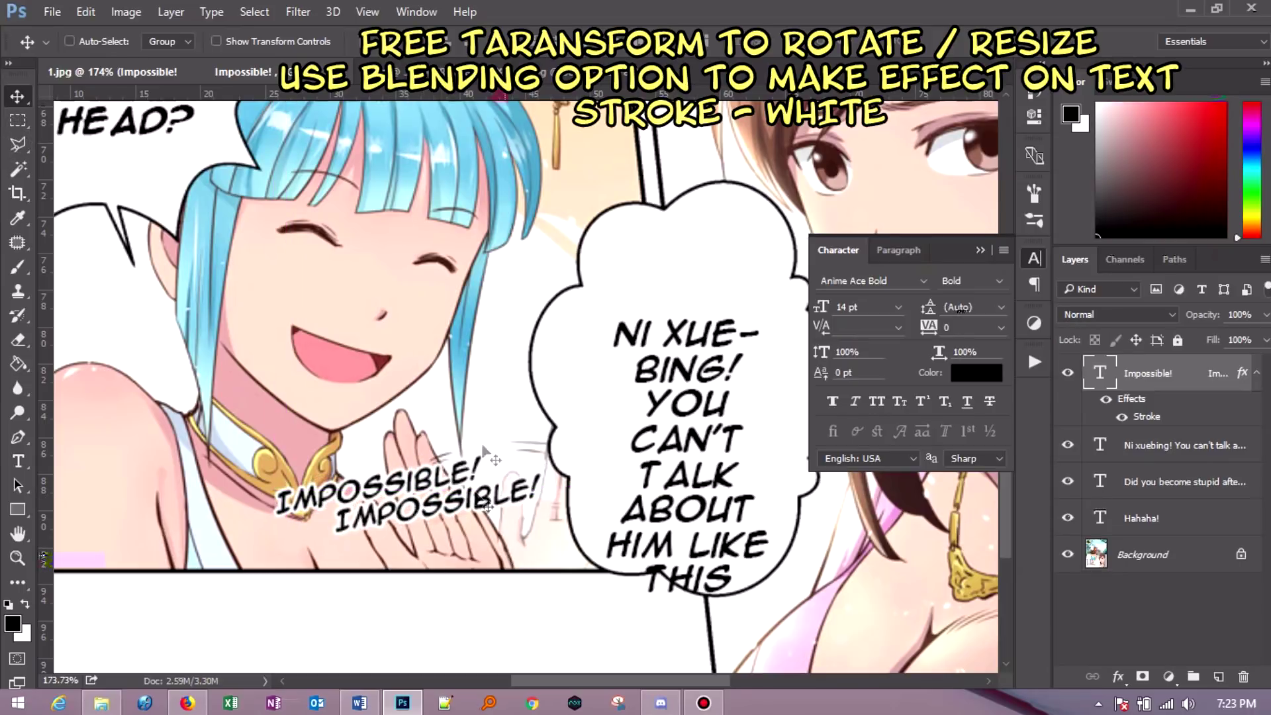
right_click(692, 381)
click(761, 397)
drag(709, 391, 710, 341)
click(924, 281)
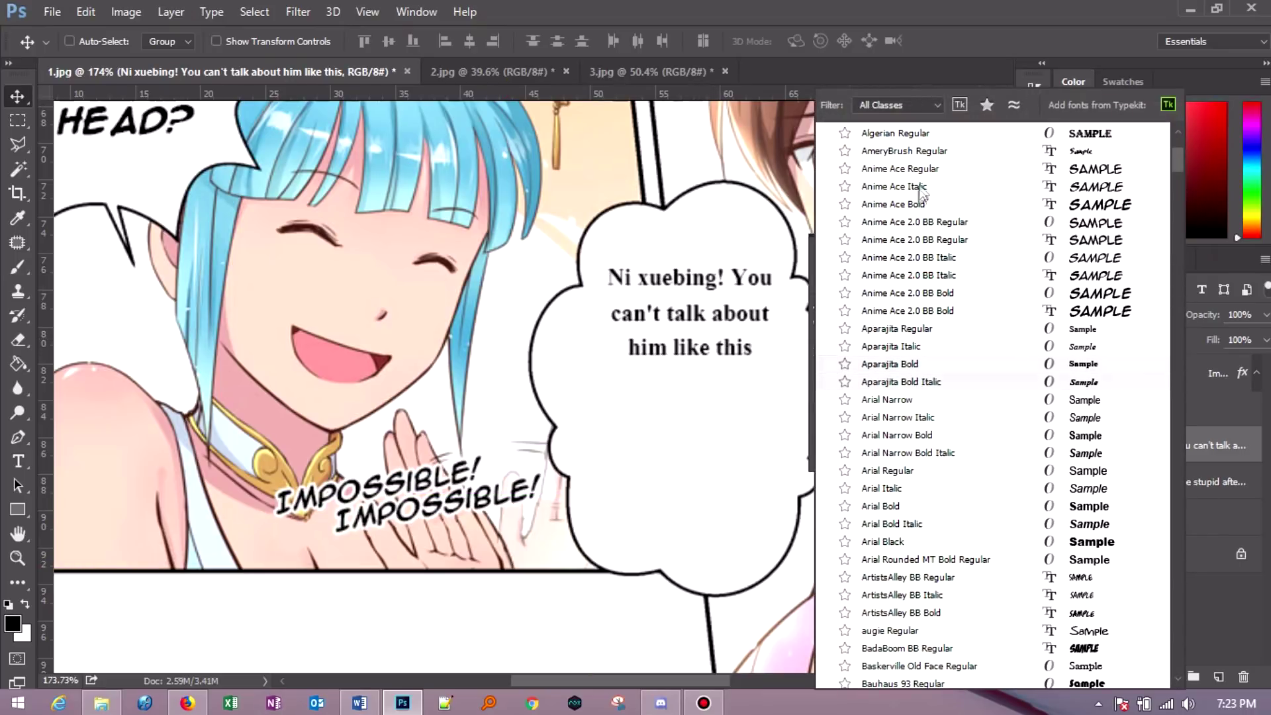
- Set the Ni xuebing text in Anime Ace Regular and move it lower in the bubble
click(900, 169)
right_click(702, 354)
click(761, 363)
drag(709, 390, 708, 440)
click(1033, 259)
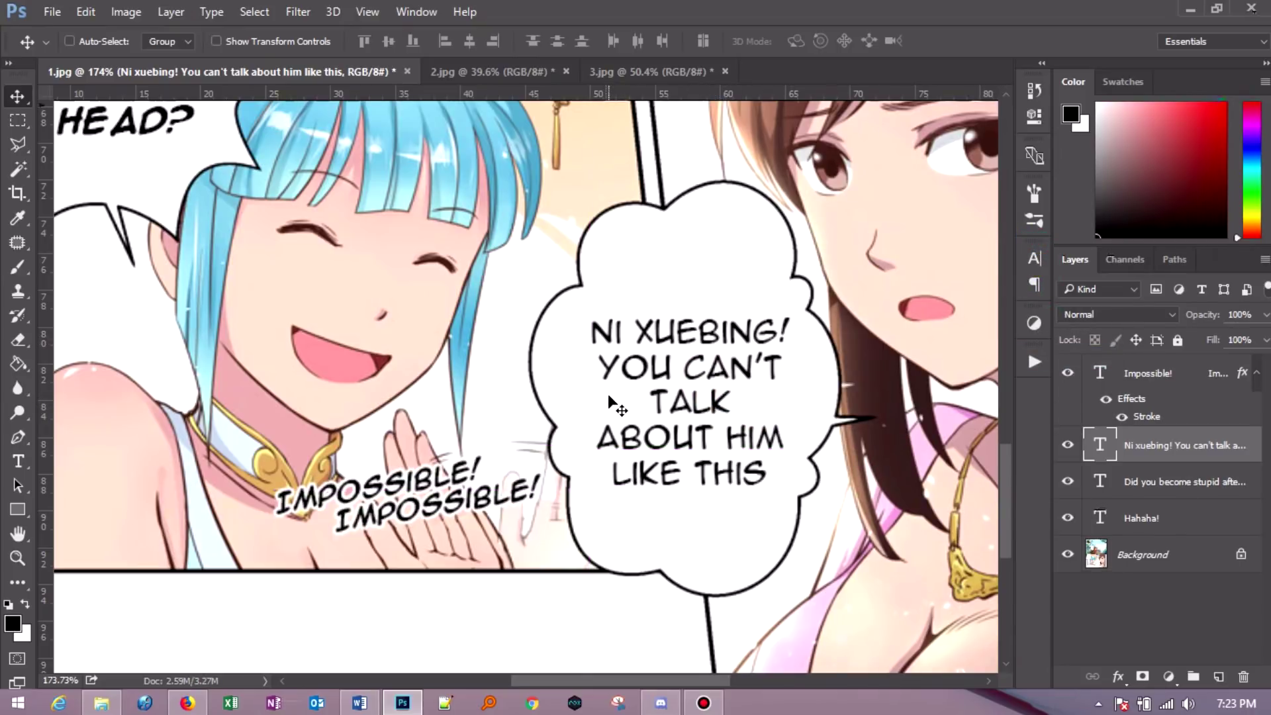
- Zoom out to review the finished lettering on page 1
scroll(608, 395, down, 3)
scroll(611, 418, down, 2)
scroll(613, 437, down, 1)
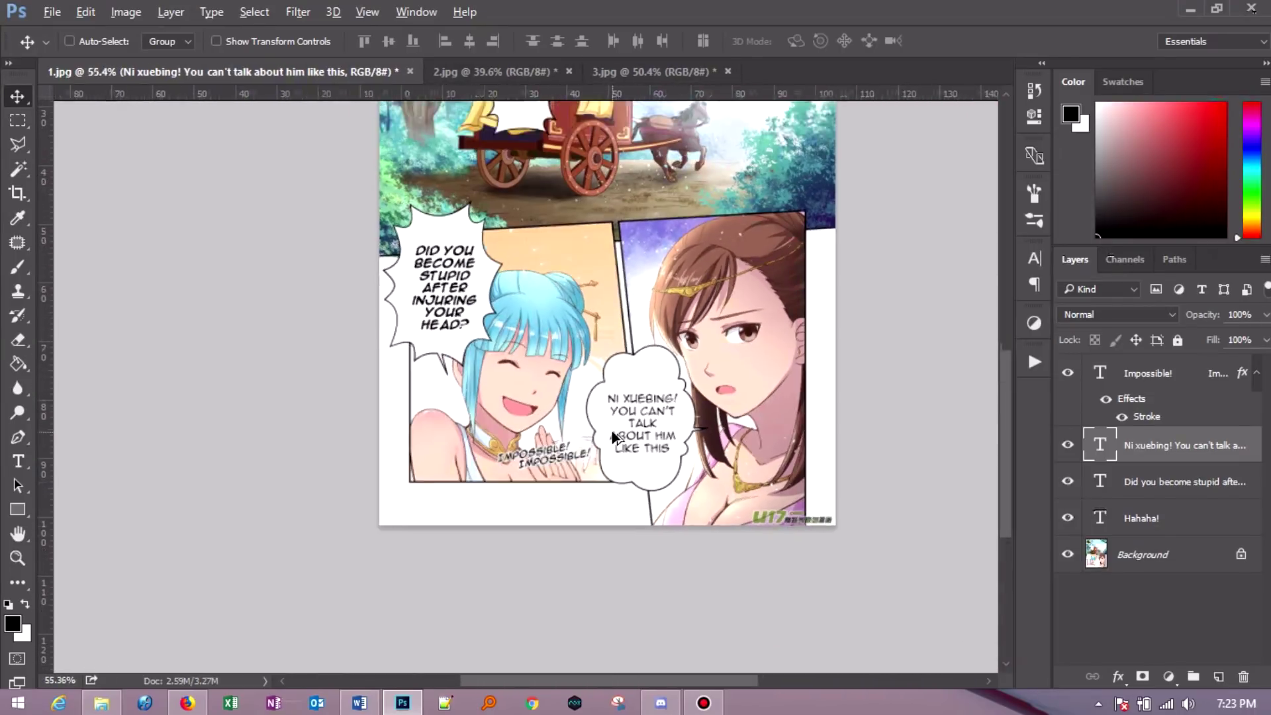
scroll(614, 437, down, 2)
scroll(615, 437, up, 1)
scroll(616, 437, up, 1)
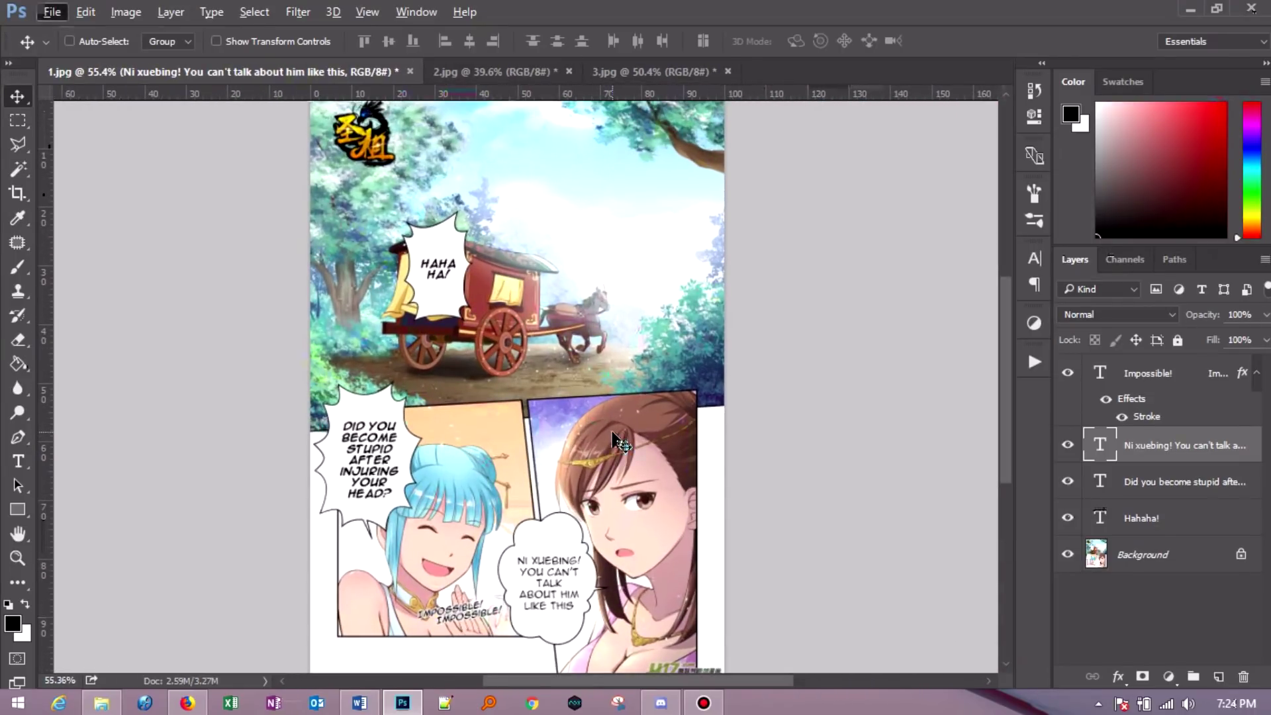
scroll(615, 439, down, 2)
scroll(618, 440, down, 3)
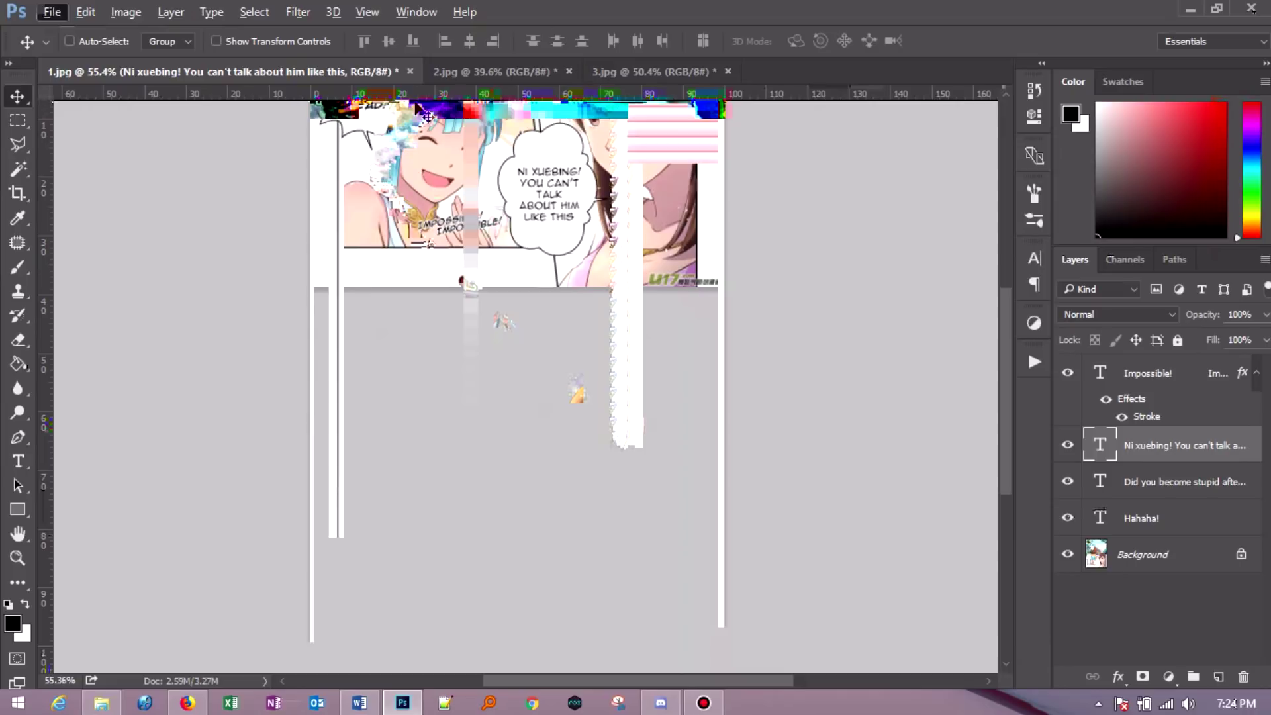
- Switch to the 2.jpg page and zoom in on it
click(477, 75)
scroll(482, 215, up, 1)
scroll(482, 215, up, 2)
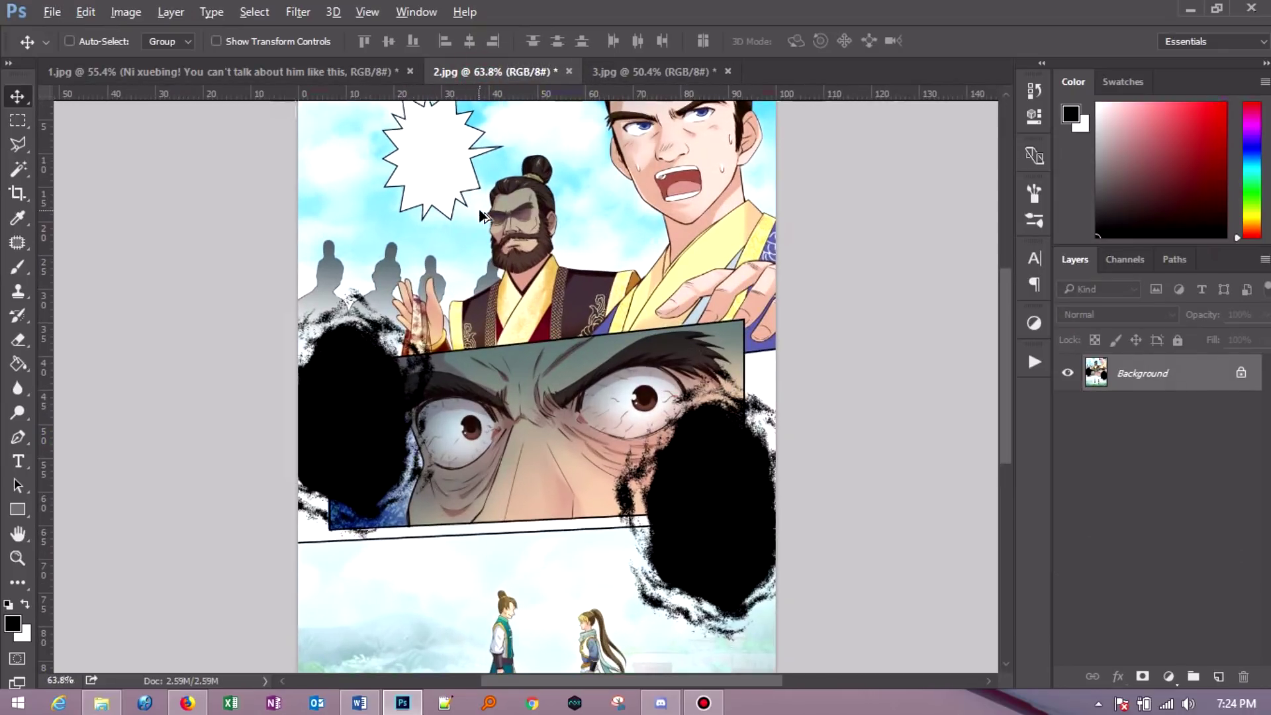
scroll(482, 215, up, 2)
scroll(482, 215, up, 3)
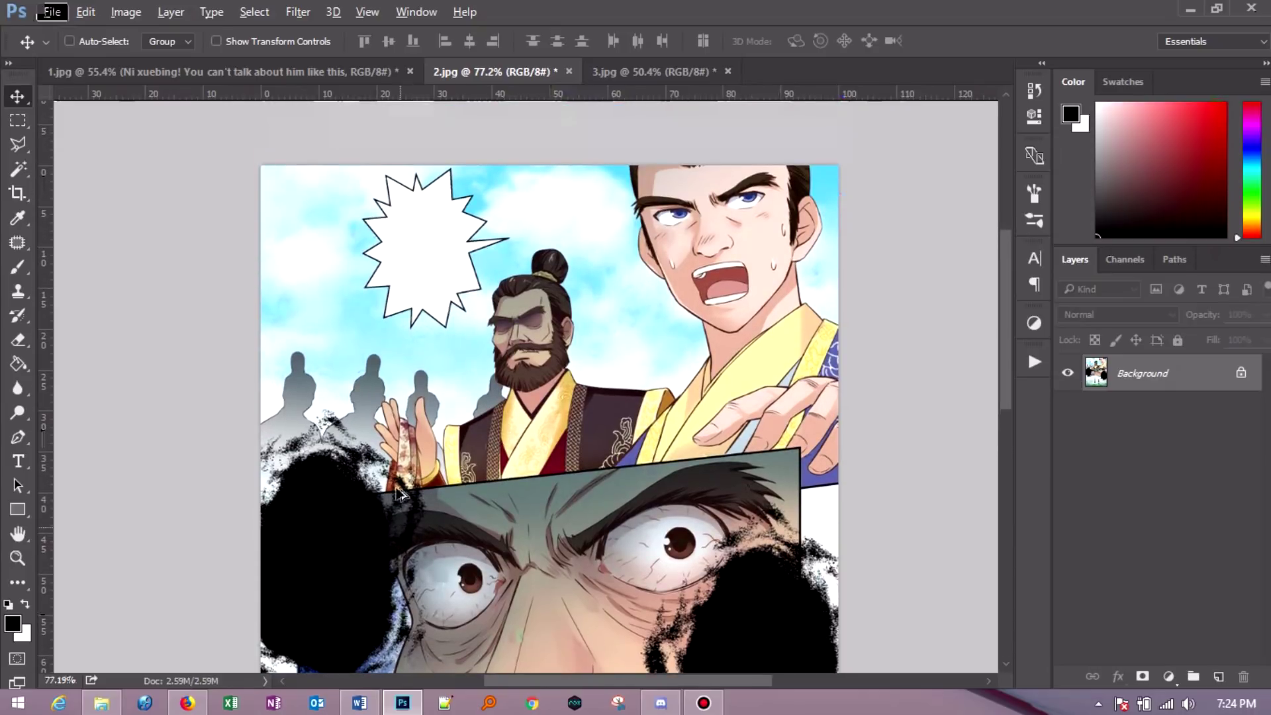
scroll(430, 411, up, 1)
- Copy the line 'No one is allowed to laugh!' from the Word script
click(358, 704)
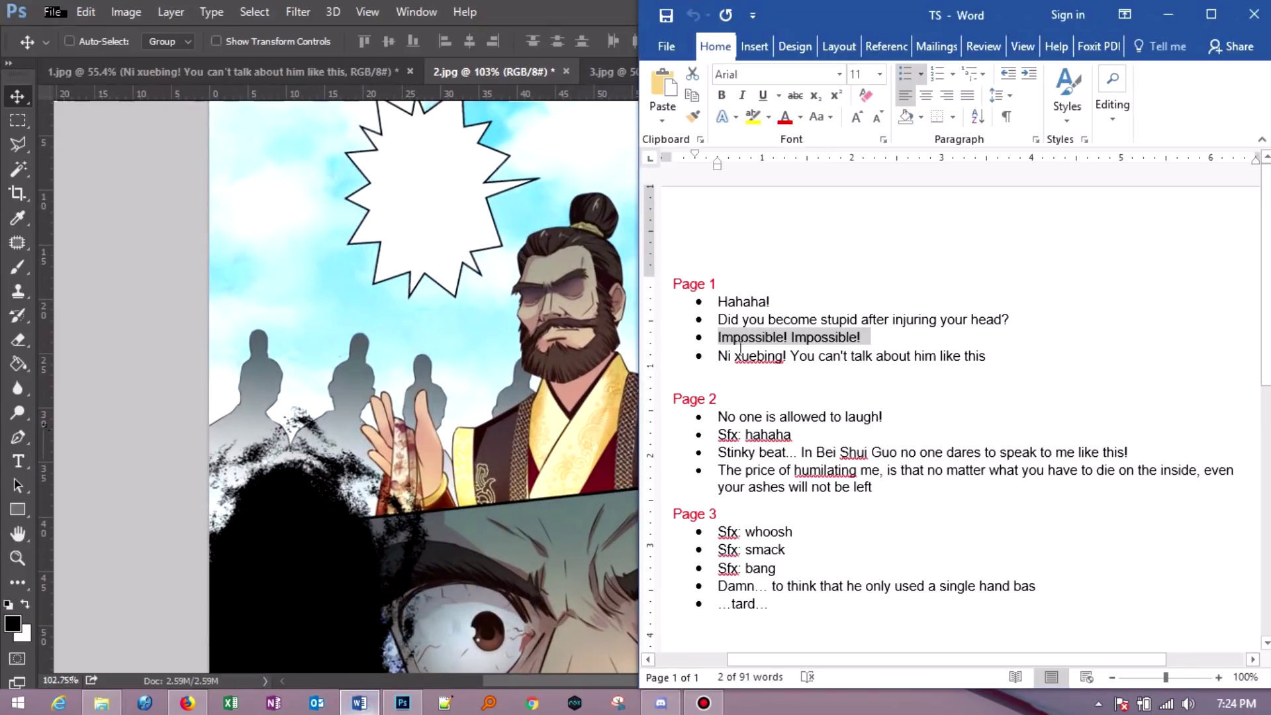
click(721, 416)
shift+click(890, 417)
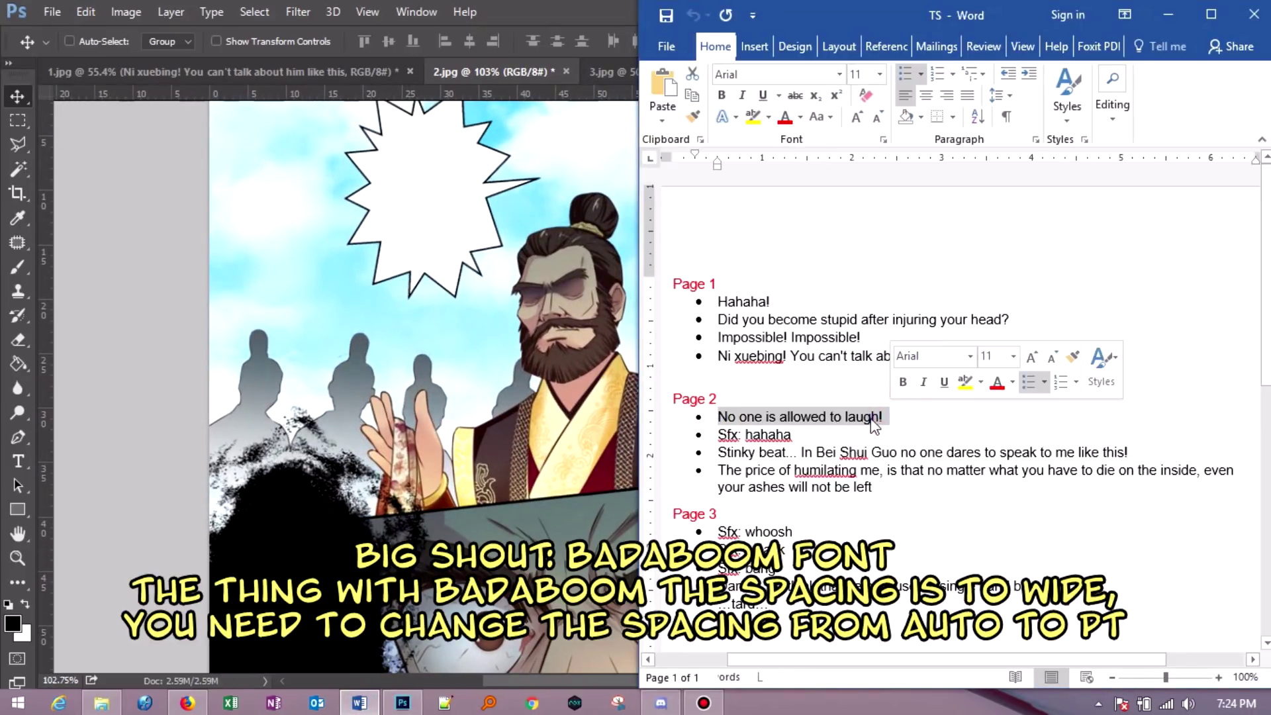
right_click(892, 429)
click(917, 125)
click(363, 192)
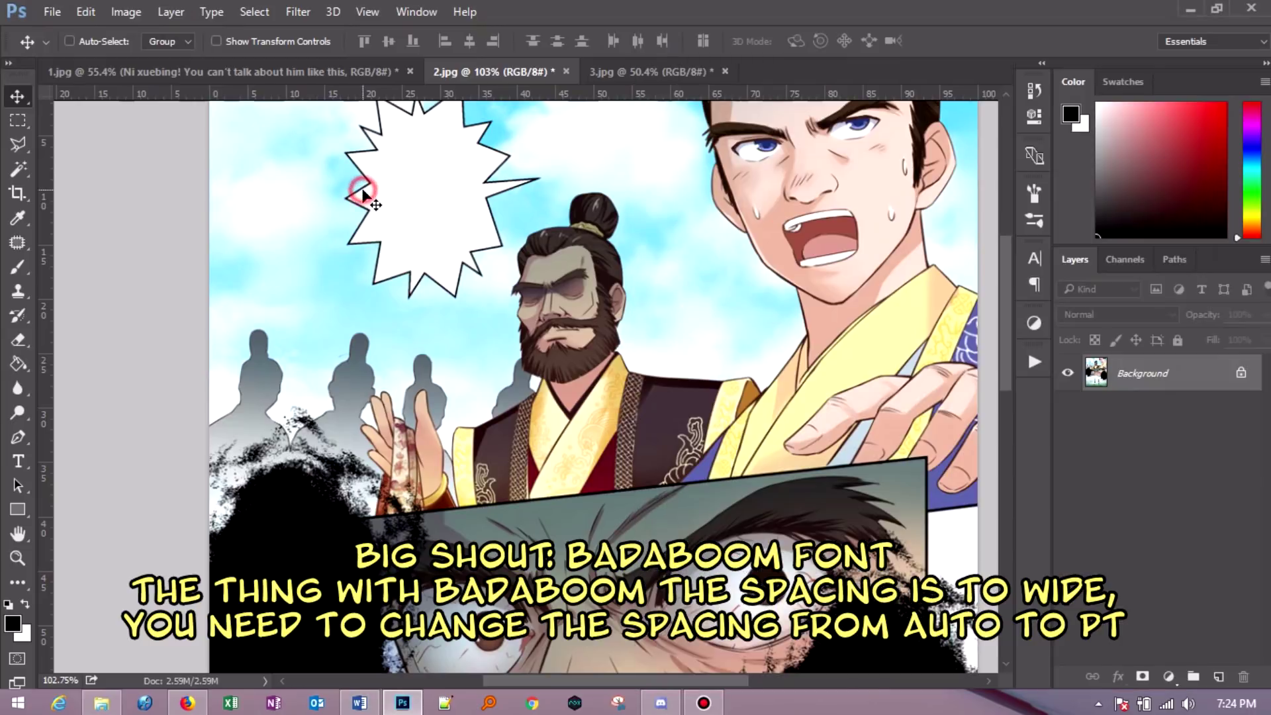
- Paste the line into a text box in the spiky bubble, removing the leading space
click(18, 461)
drag(384, 146, 476, 263)
right_click(426, 193)
click(470, 275)
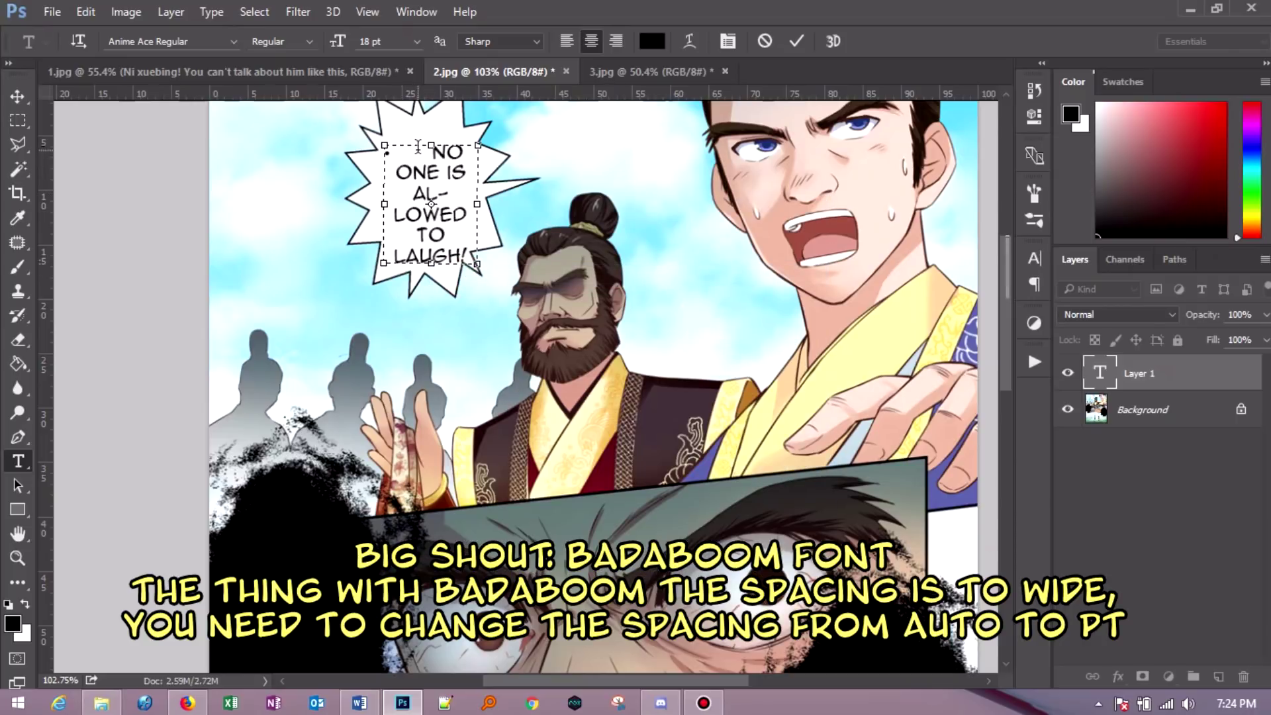
drag(422, 151, 344, 153)
key(BackSpace)
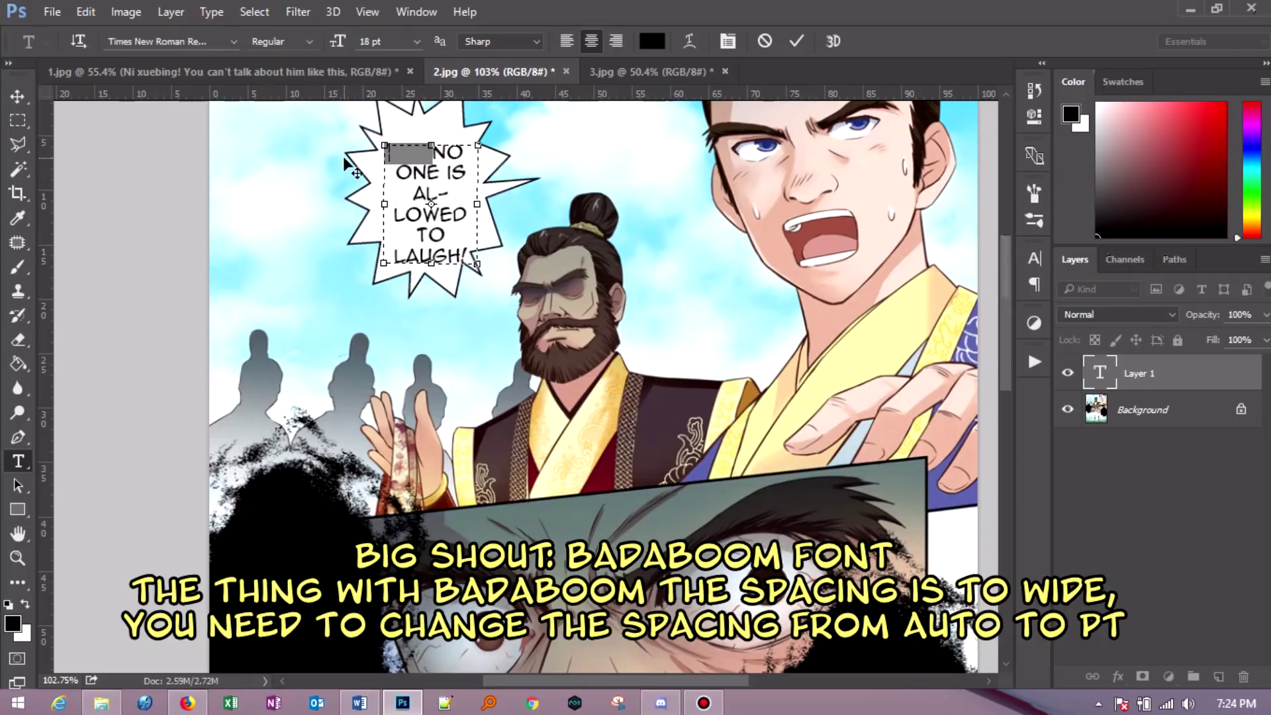
- Select all the bubble text and search the fonts for 'bada'
key(ctrl+a)
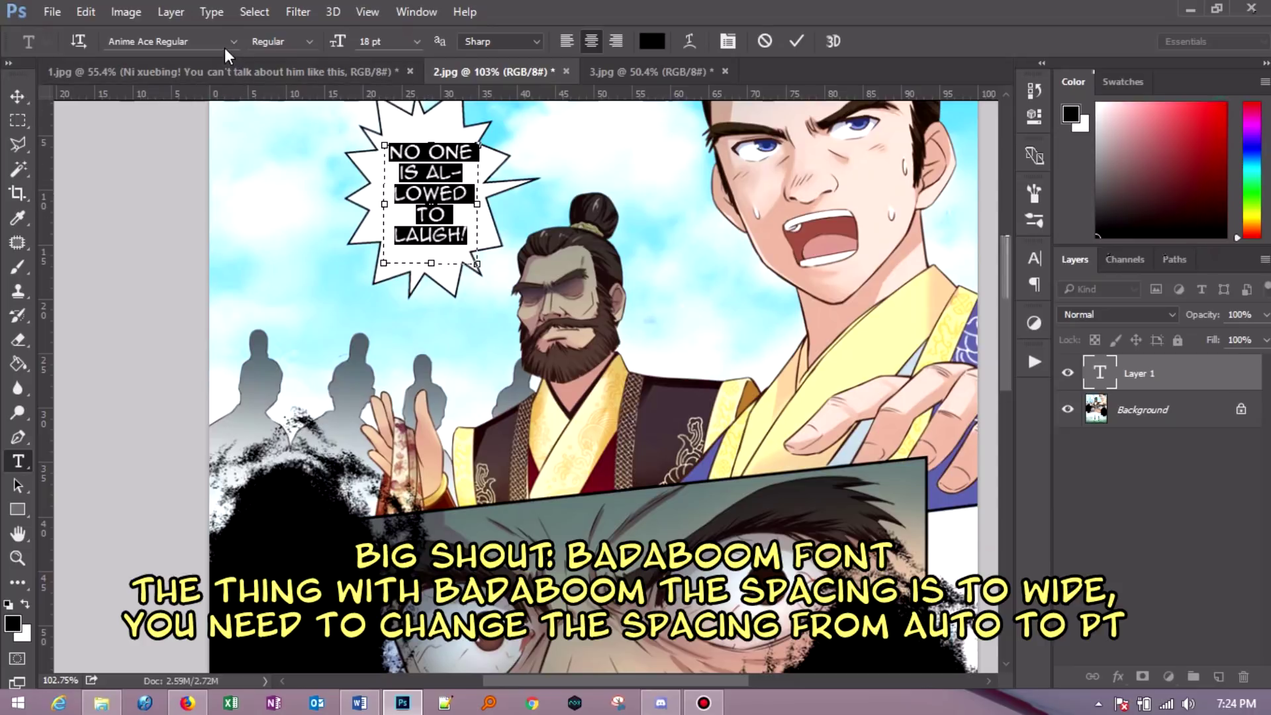
click(233, 41)
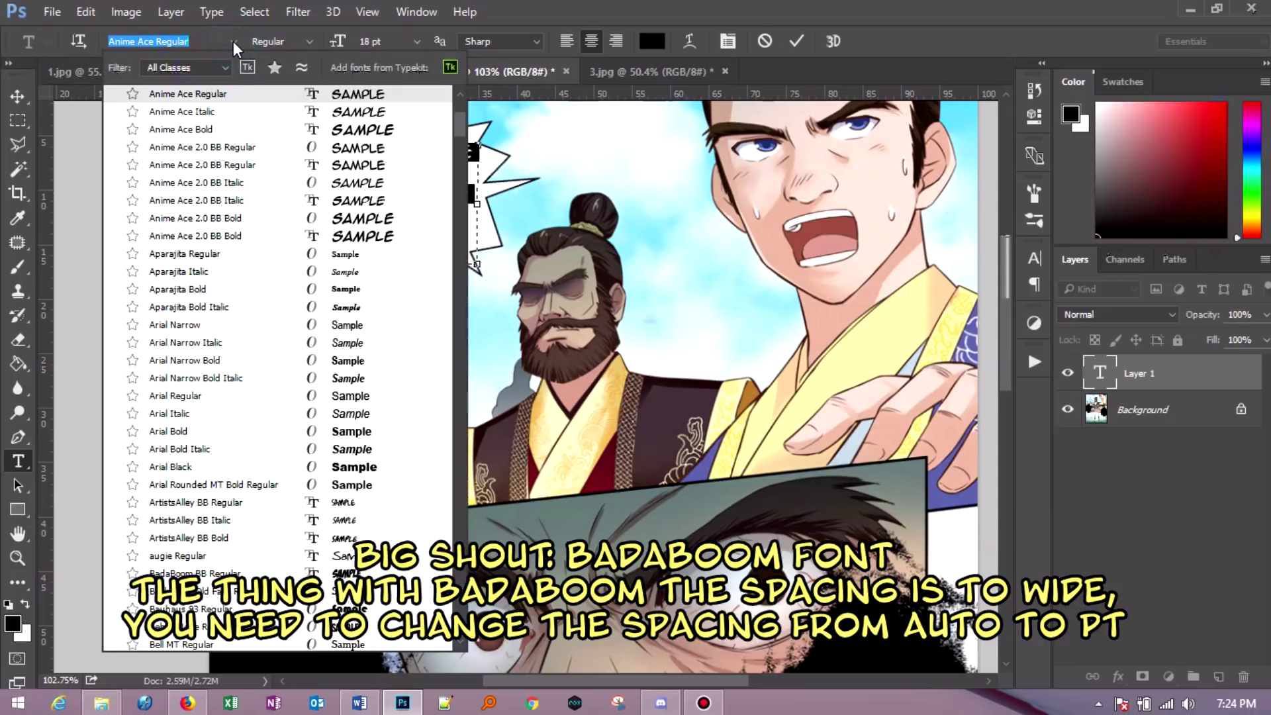
text(bada)
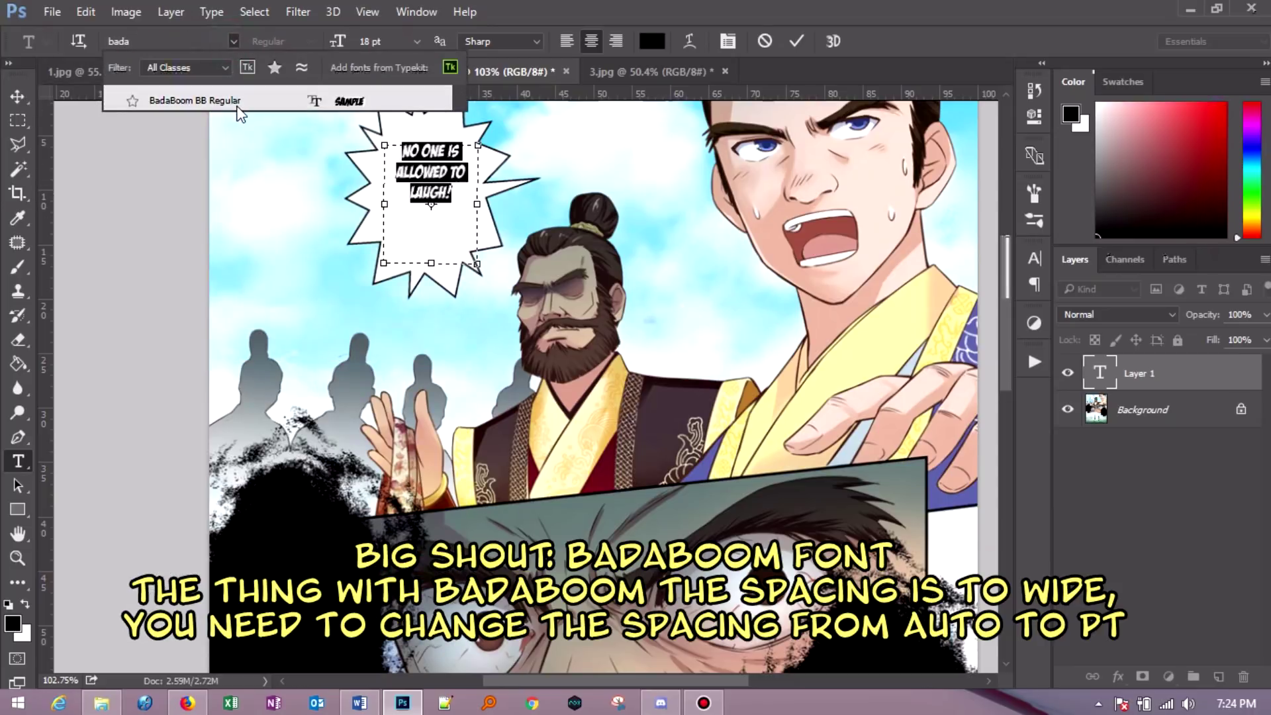
- Set the bubble text to BadaBoom BB Regular at 24 pt and nudge it down
click(237, 101)
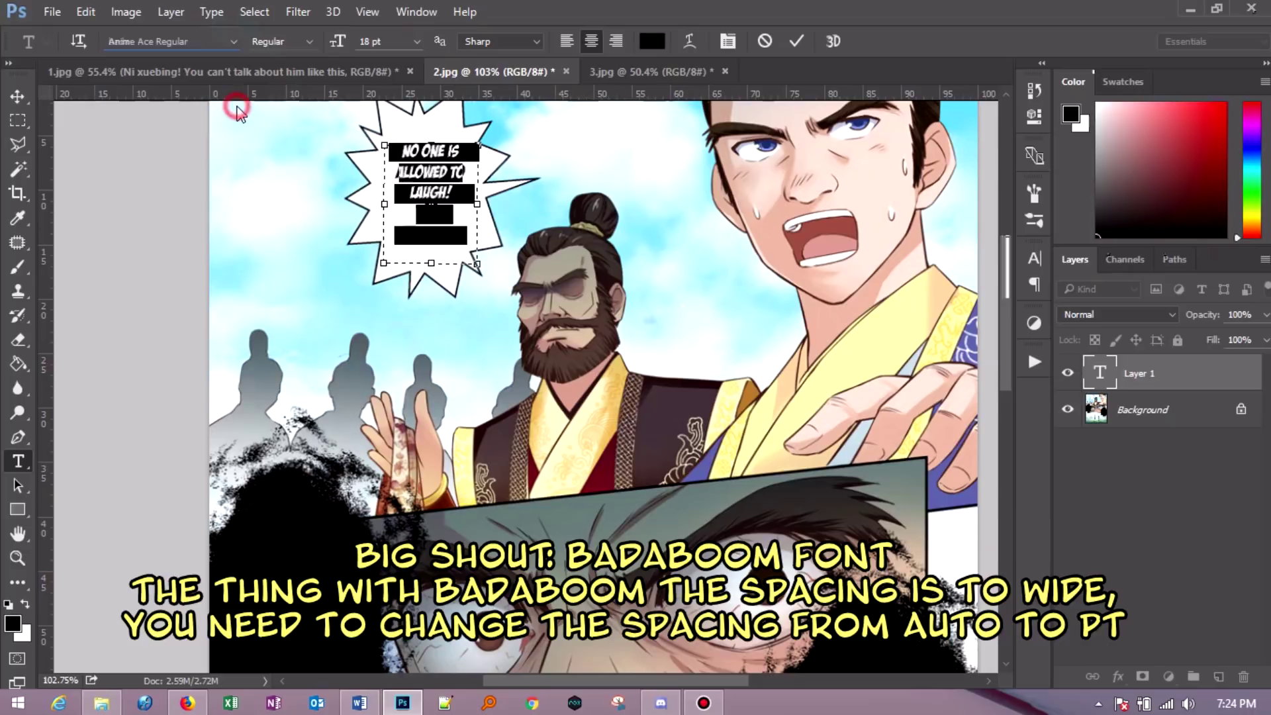
click(1036, 258)
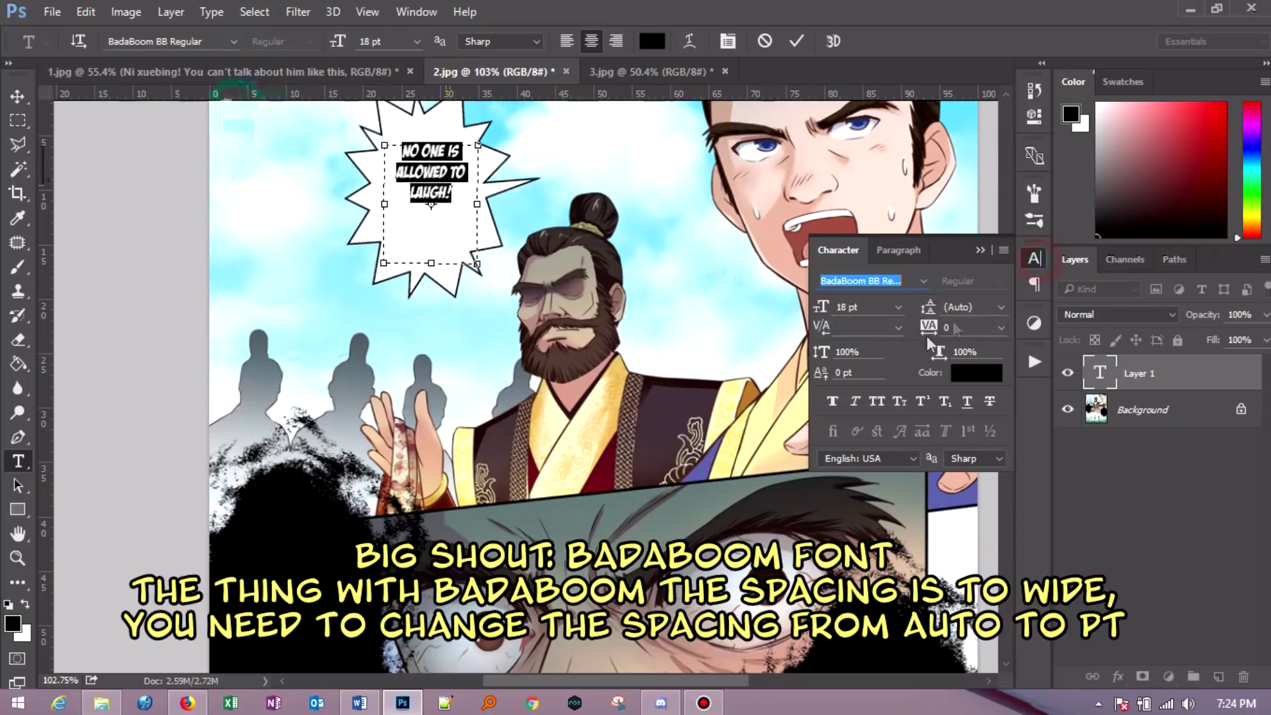
click(898, 308)
click(873, 559)
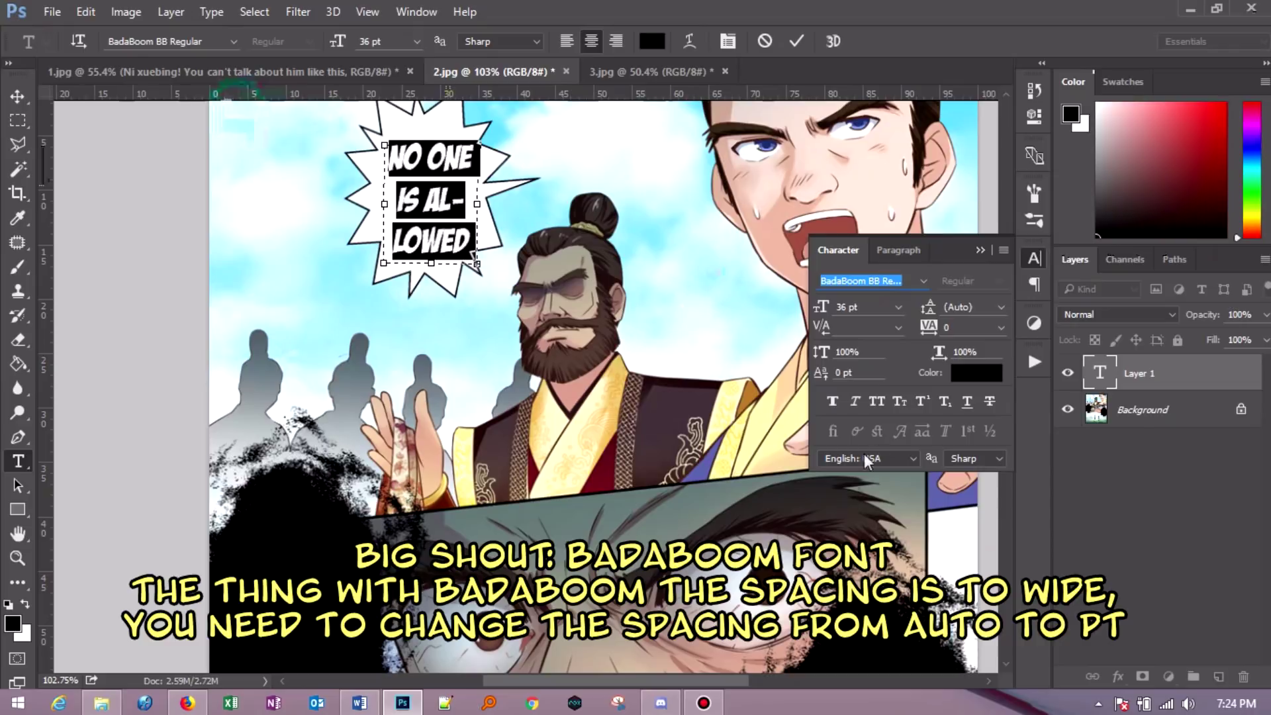
click(894, 314)
click(874, 561)
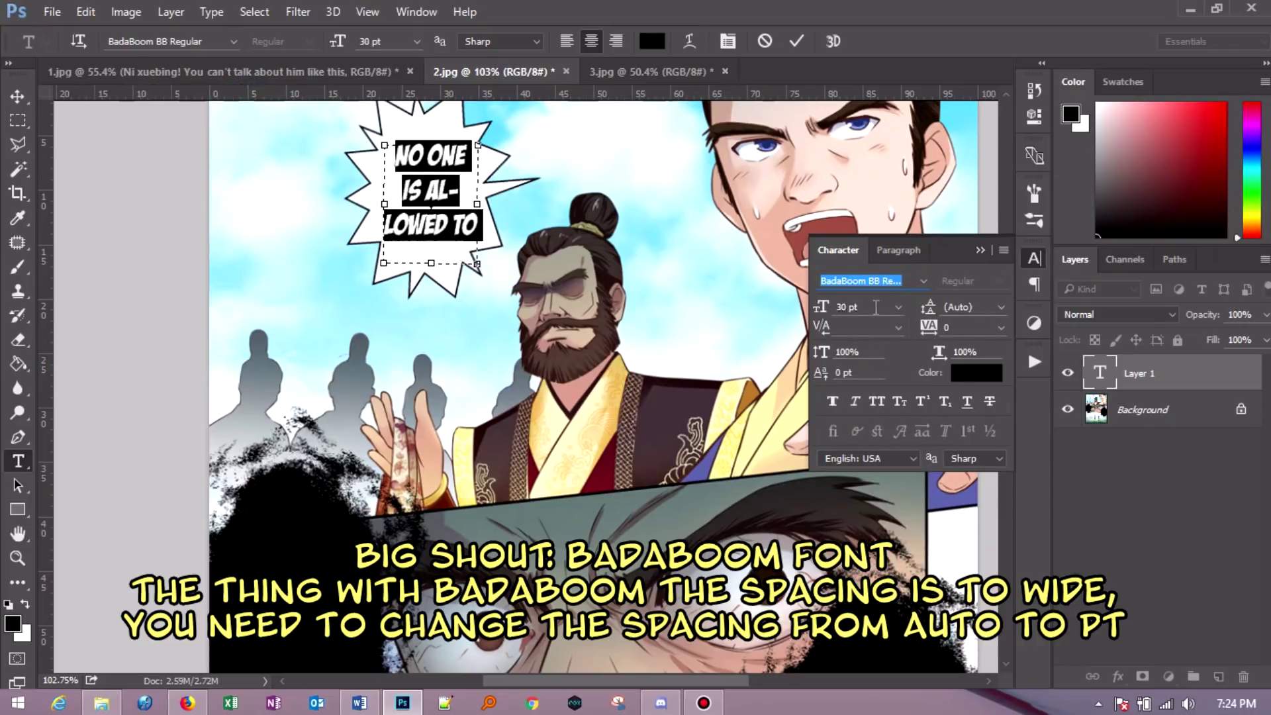
click(899, 307)
click(874, 540)
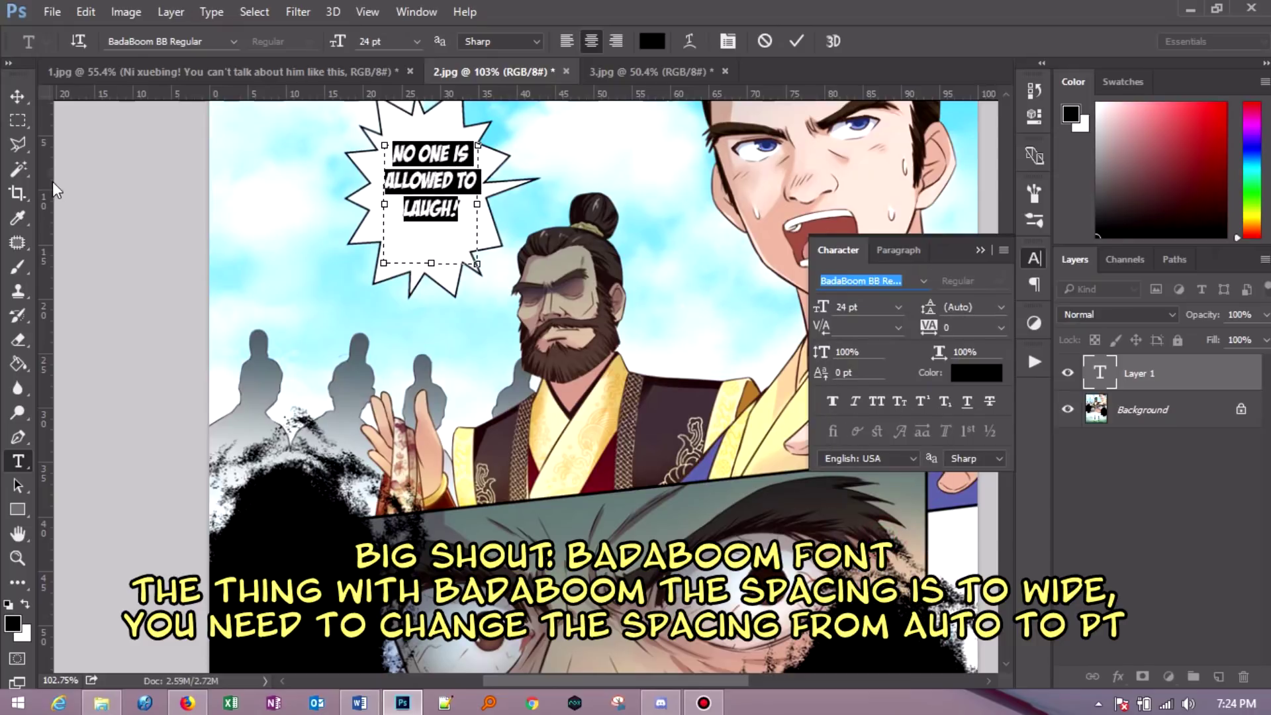
click(18, 96)
drag(431, 171, 427, 189)
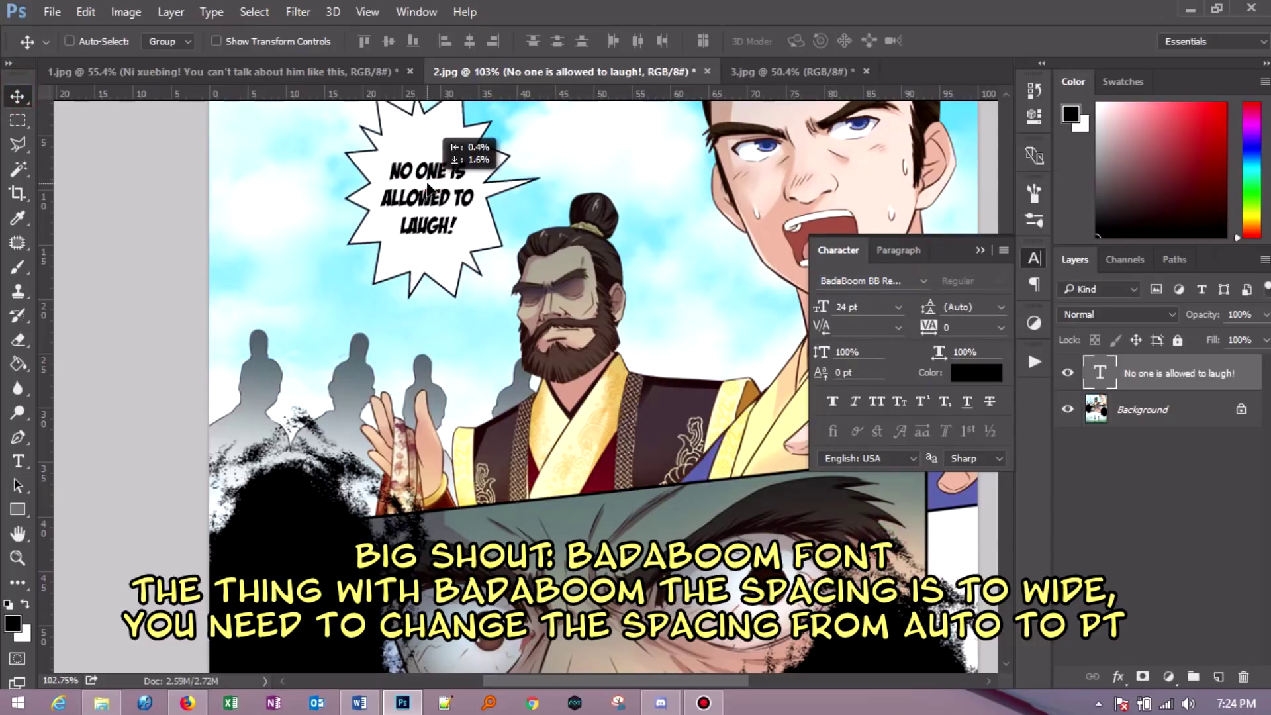
- Change the bubble text leading from Auto to 24 pt
click(1001, 307)
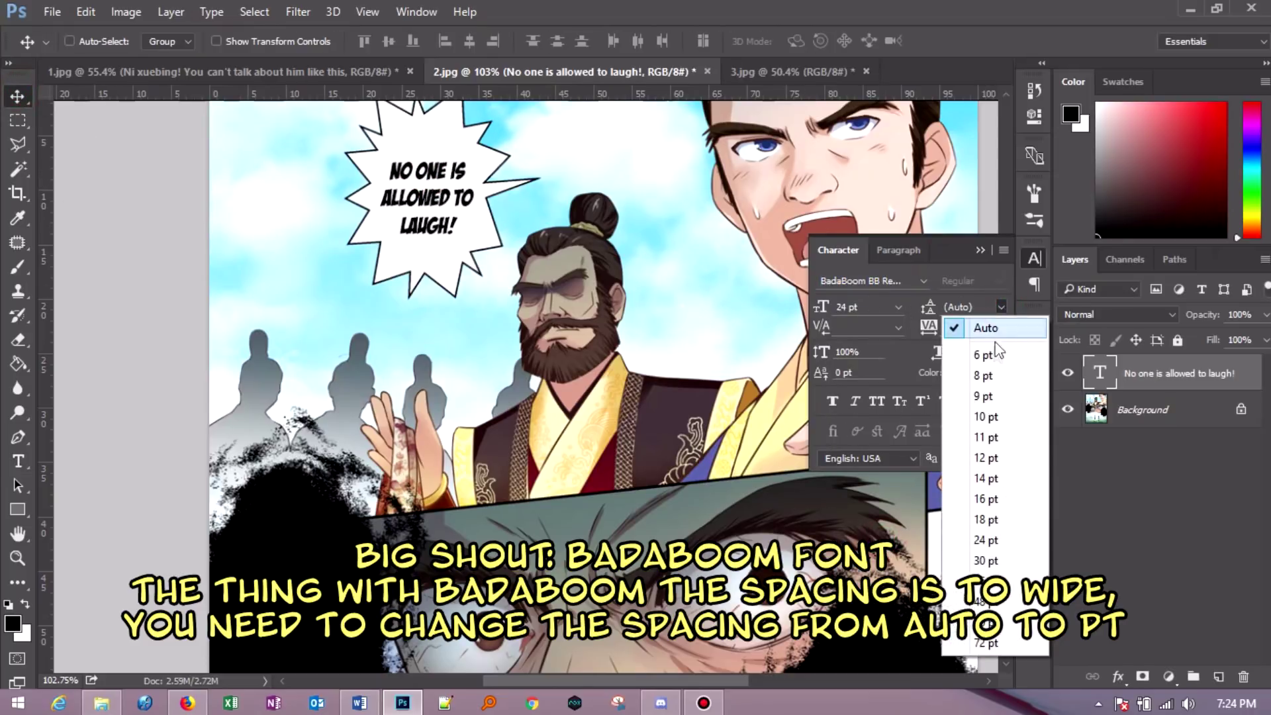
click(407, 188)
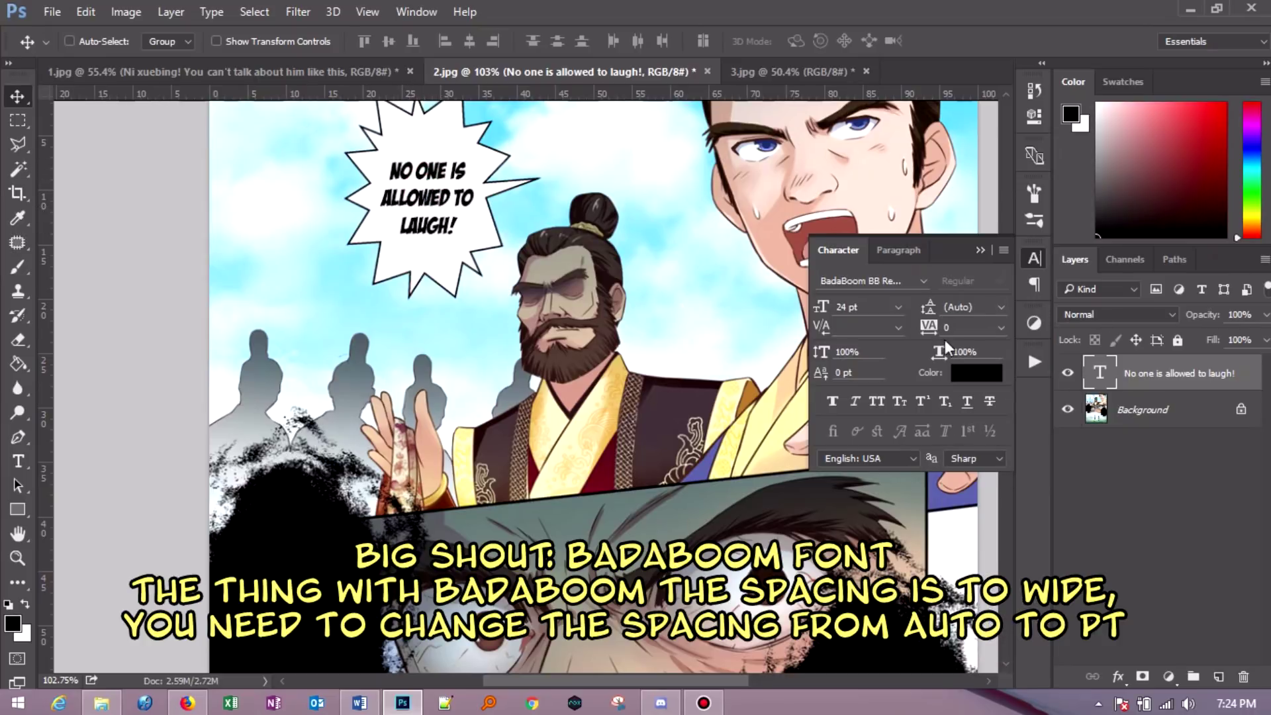
click(1001, 307)
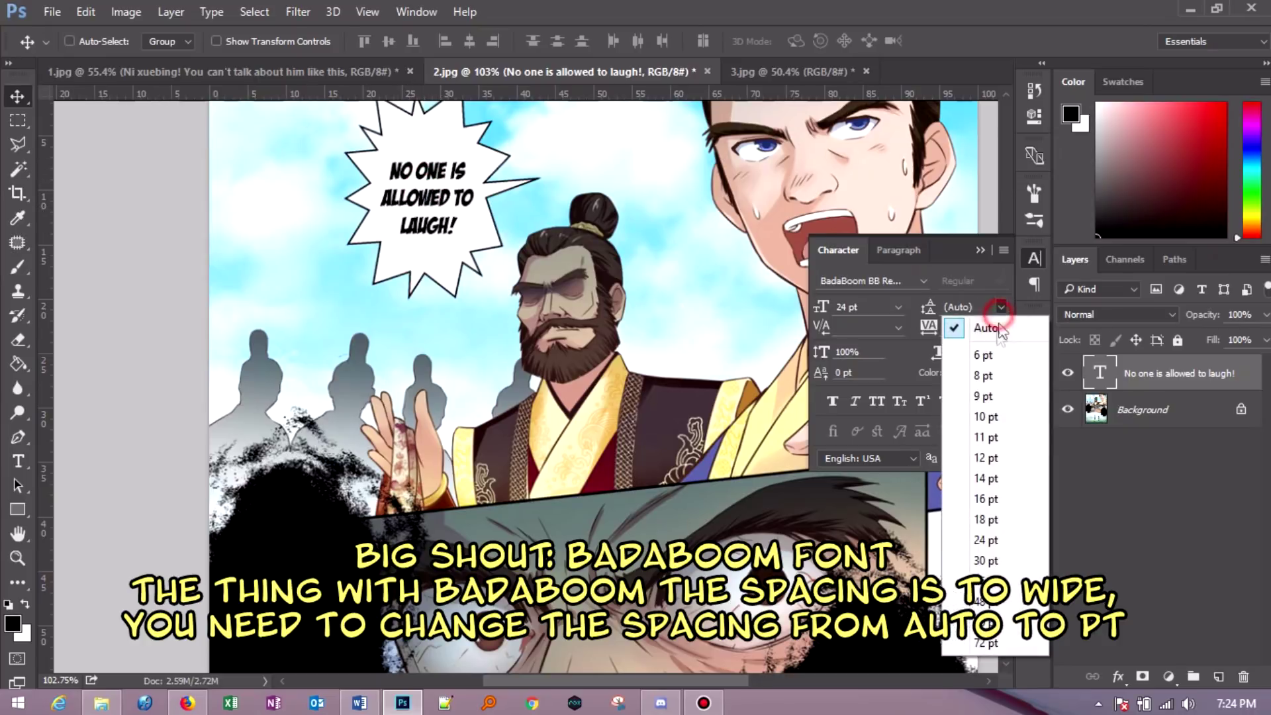
click(991, 542)
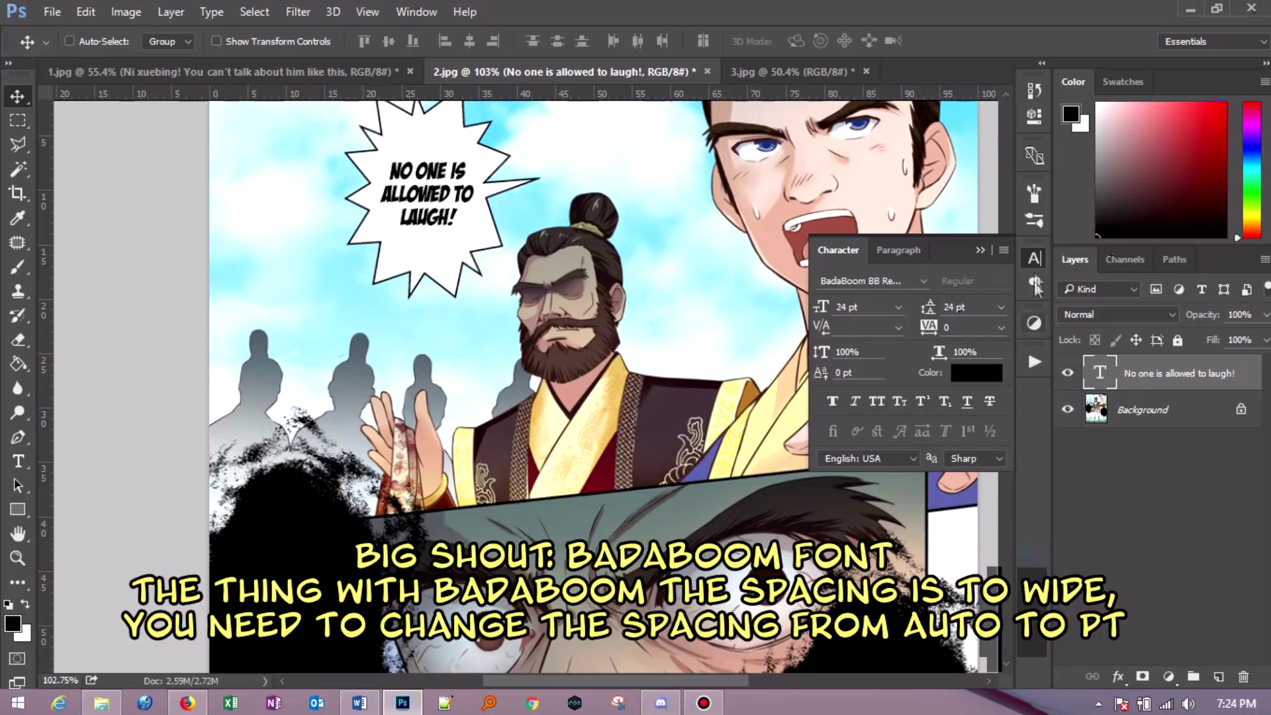
click(1035, 258)
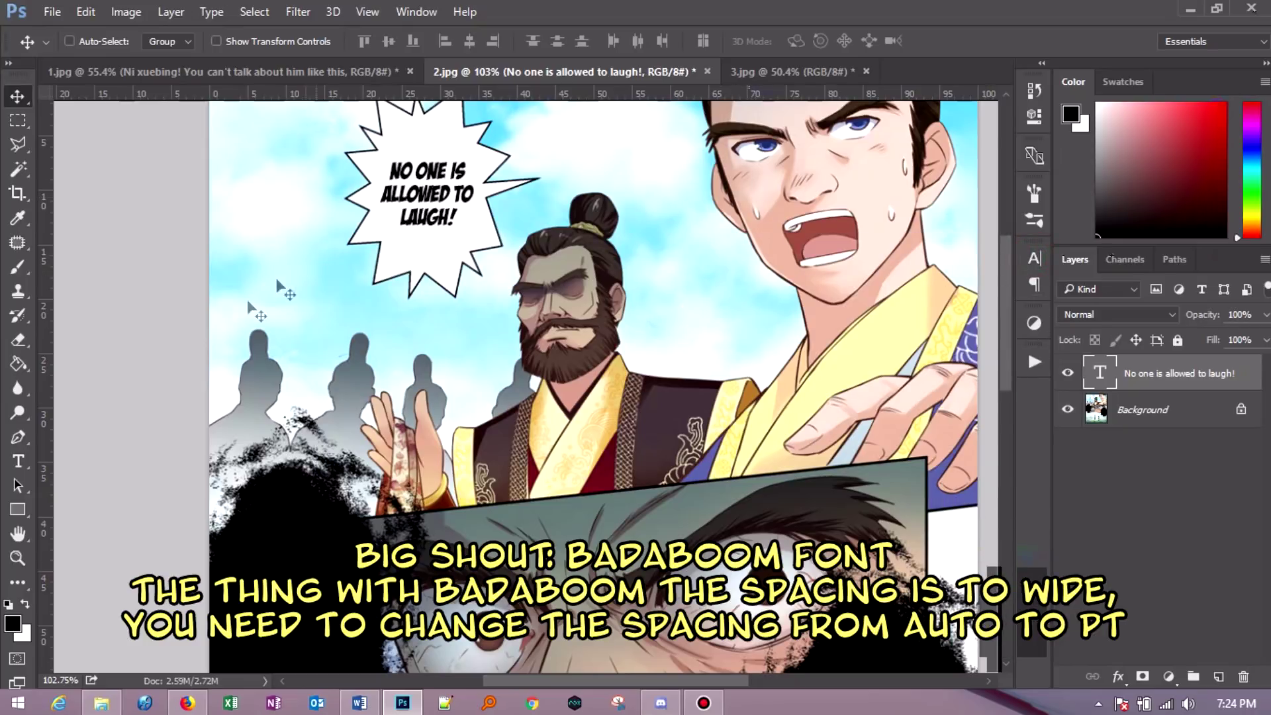
click(23, 466)
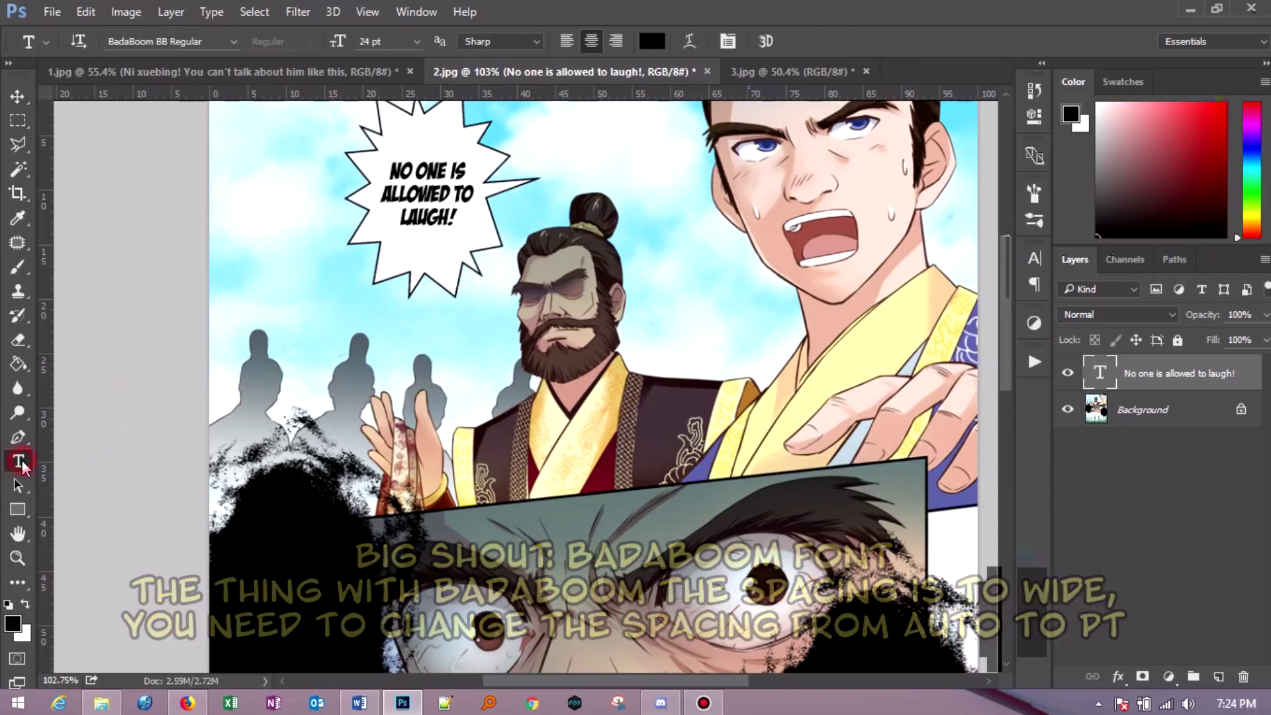
- Type HA in I Want My TTR! Bold left of the speech bubble
click(198, 41)
text(I)
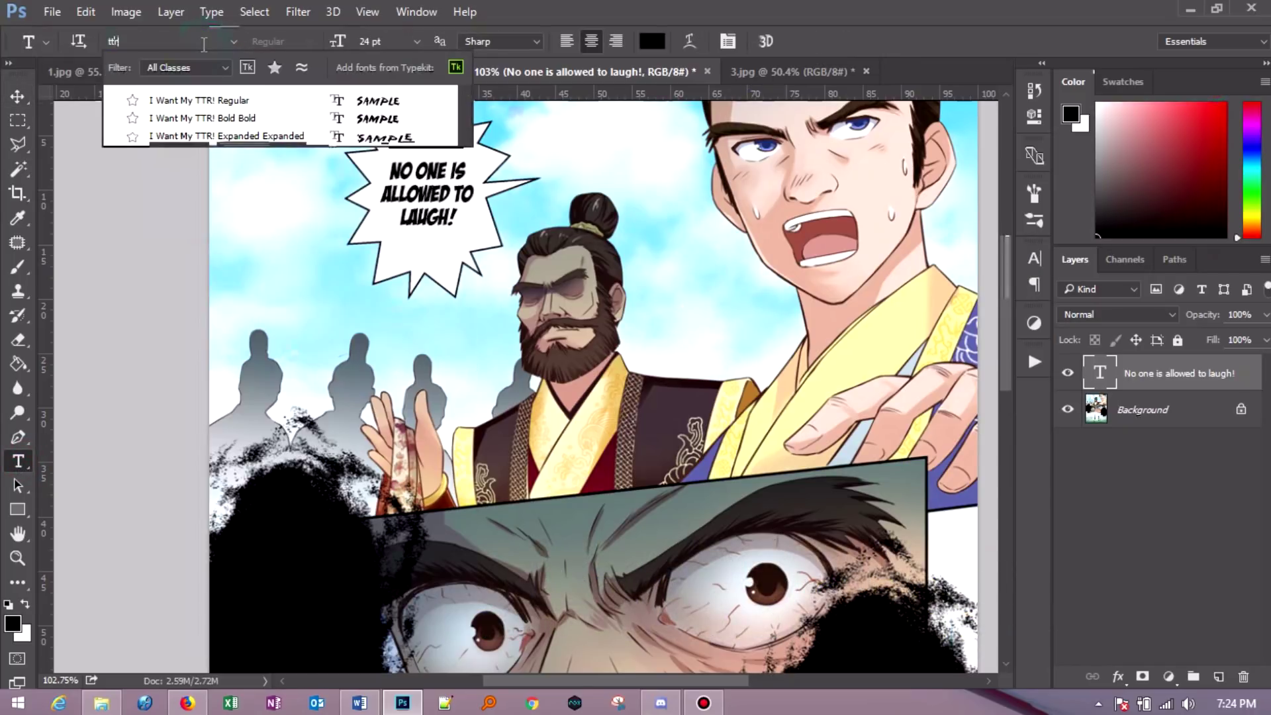
key(Escape)
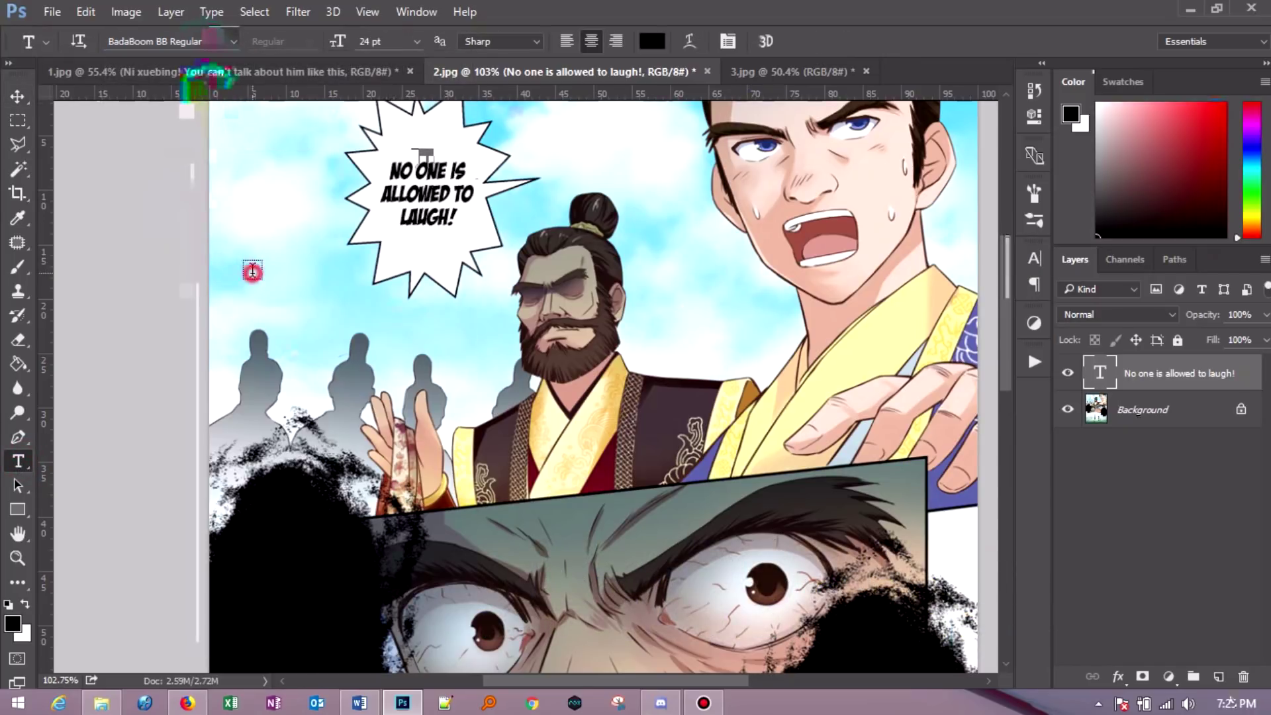
click(251, 272)
click(209, 42)
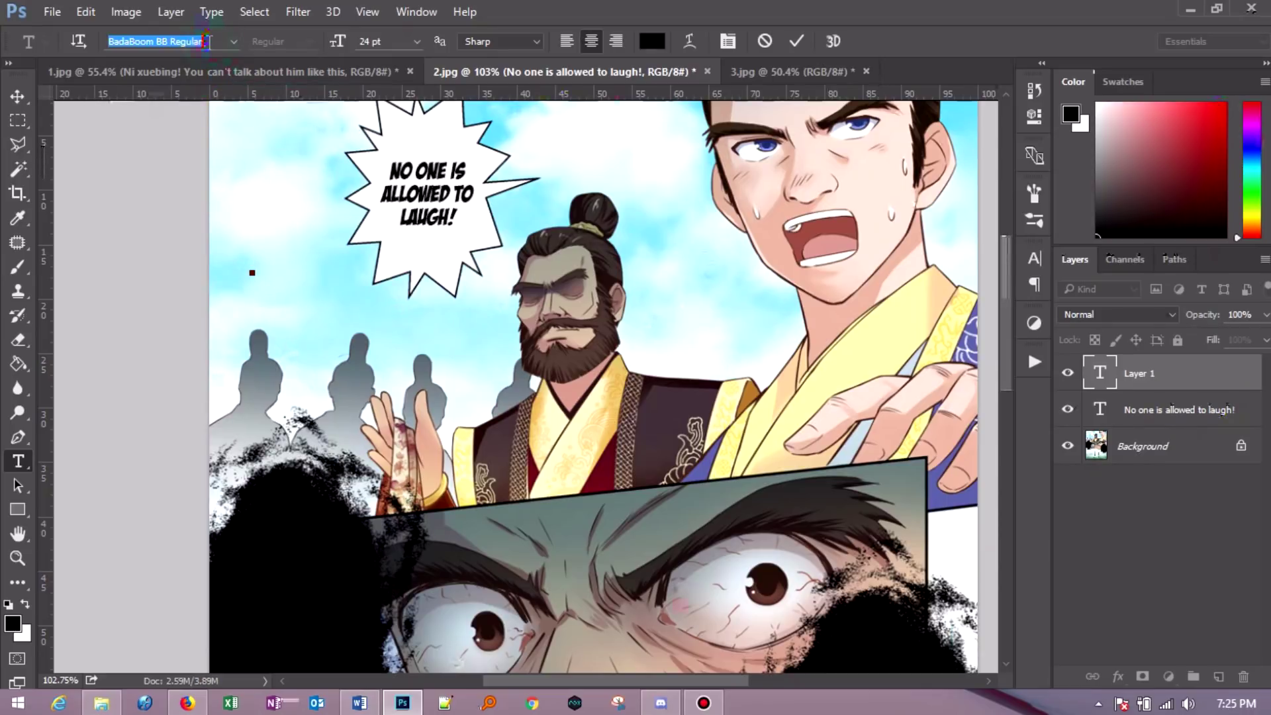
text(ttr)
click(221, 119)
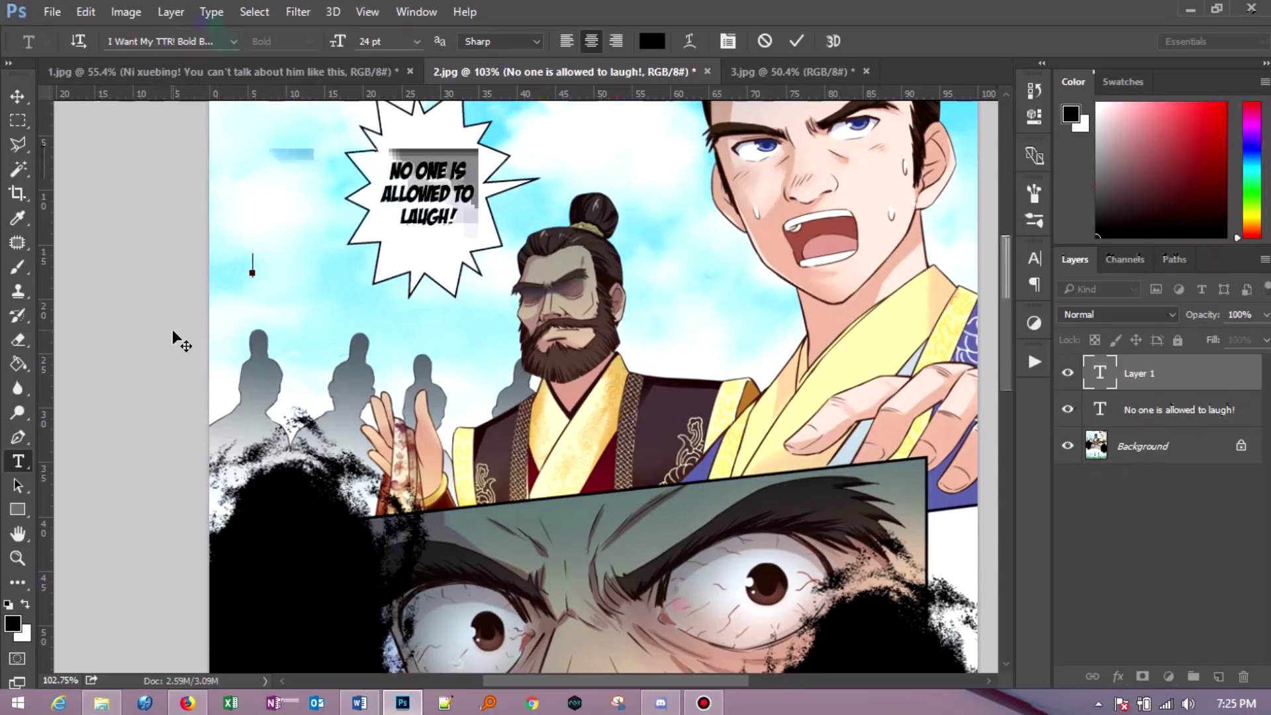
text(H)
click(18, 96)
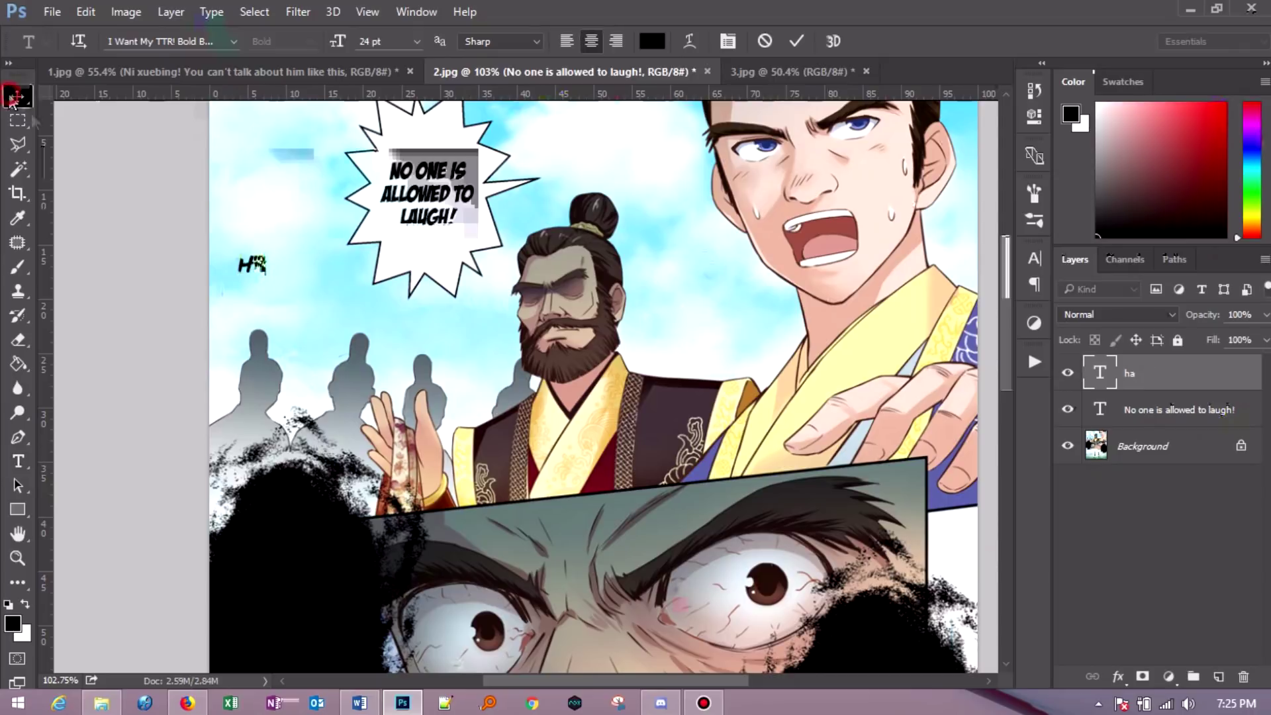
drag(247, 273, 242, 271)
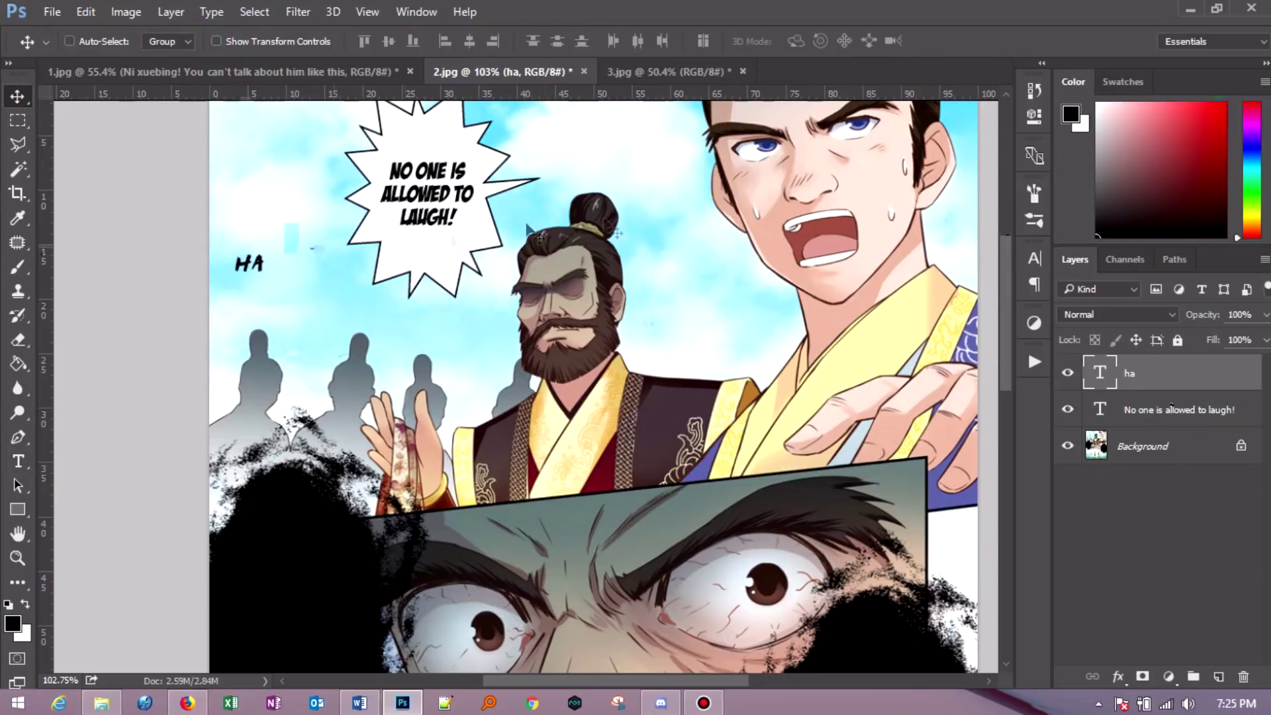
- Sample orange from the original page in History and set brown as the other colour
click(1035, 94)
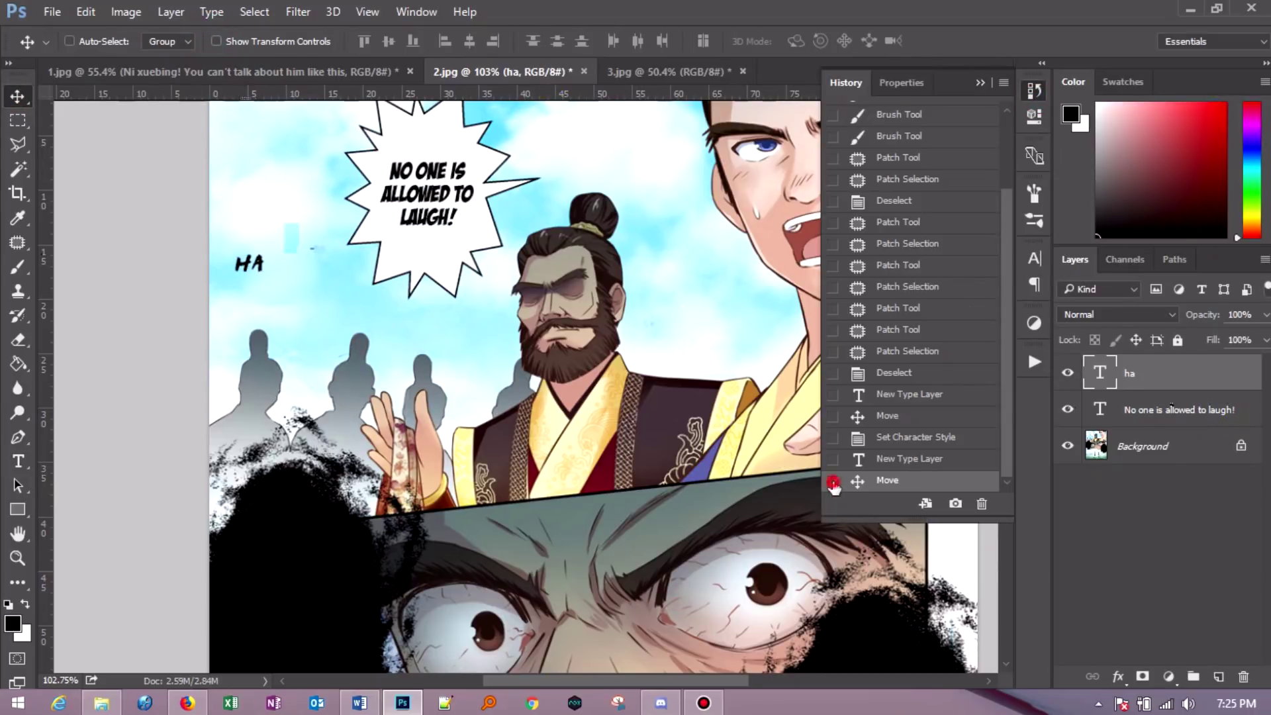
scroll(1006, 383, up, 3)
click(921, 117)
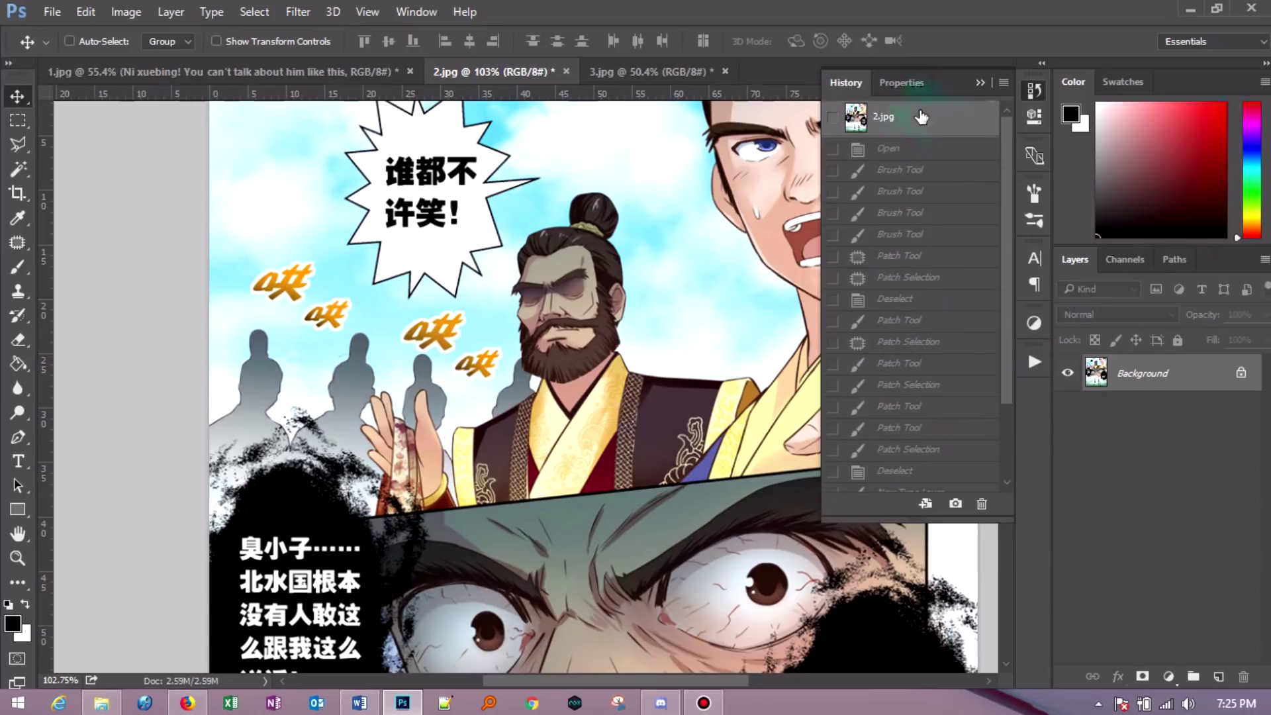
click(12, 622)
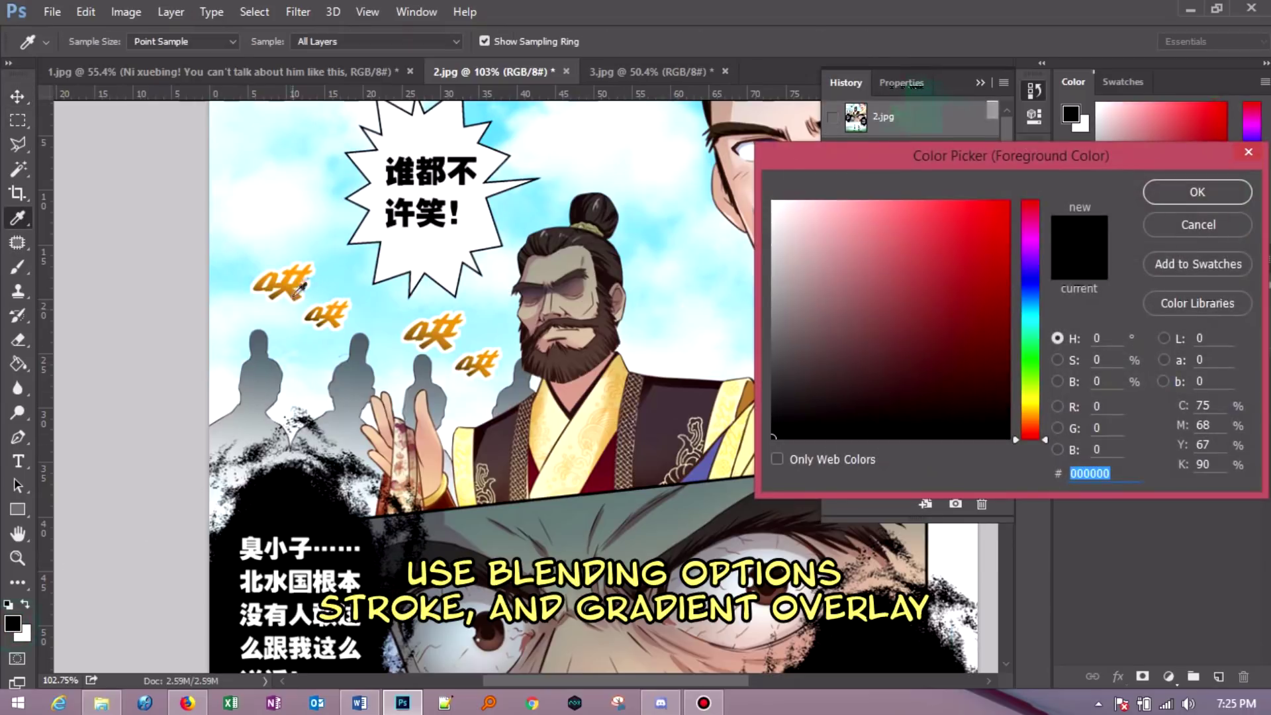
click(307, 268)
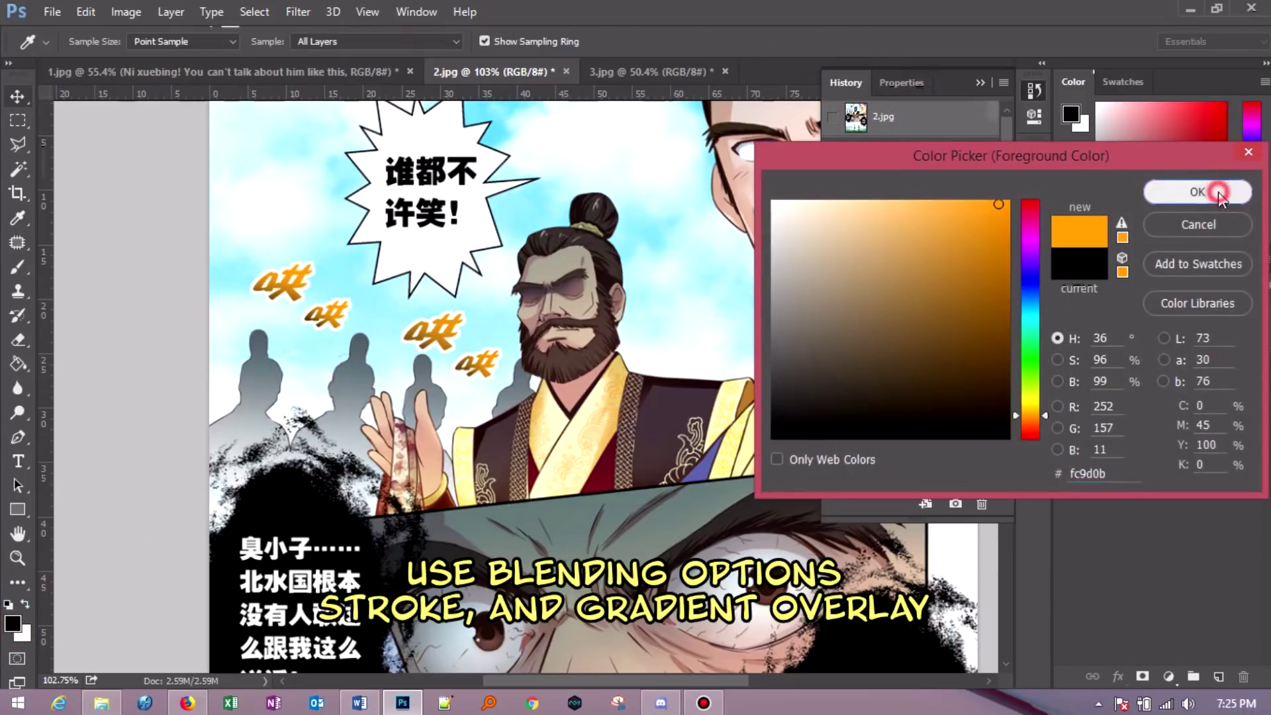
click(1198, 192)
click(26, 604)
click(12, 622)
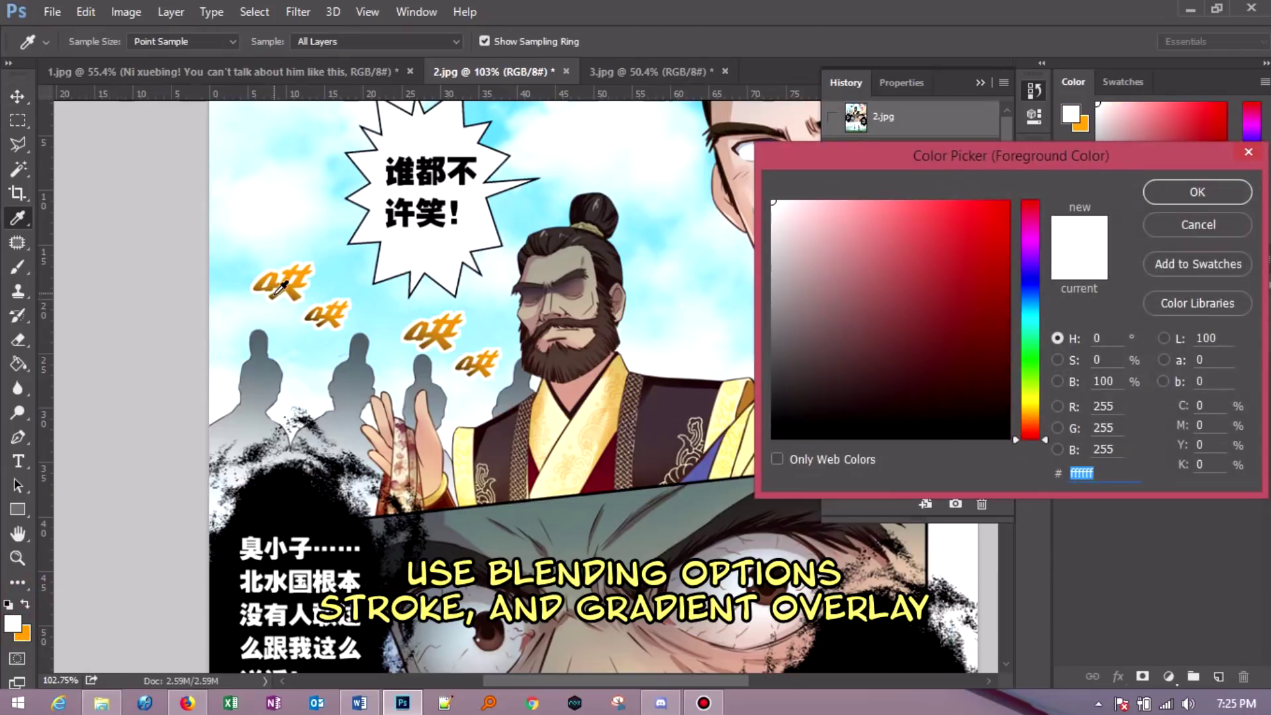
click(959, 291)
key(Return)
scroll(993, 371, down, 5)
click(876, 481)
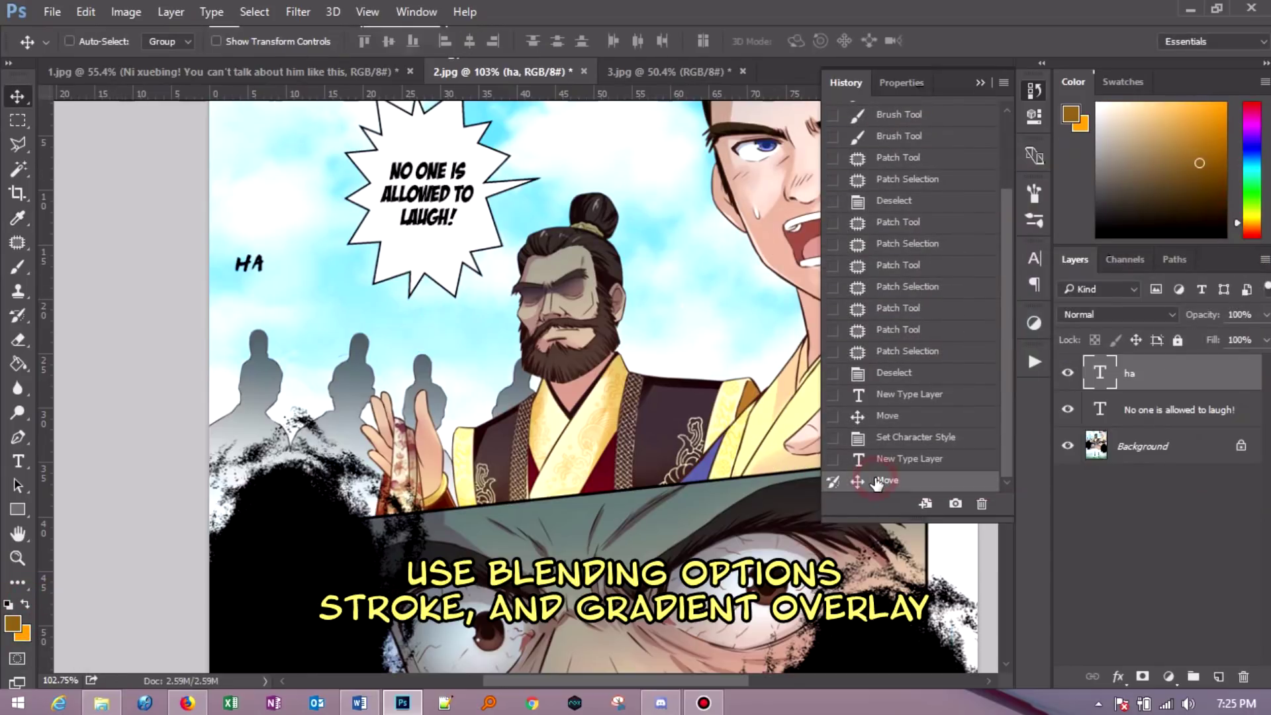
- Add a black stroke to the ha layer in Blending Options
click(1035, 91)
right_click(1149, 373)
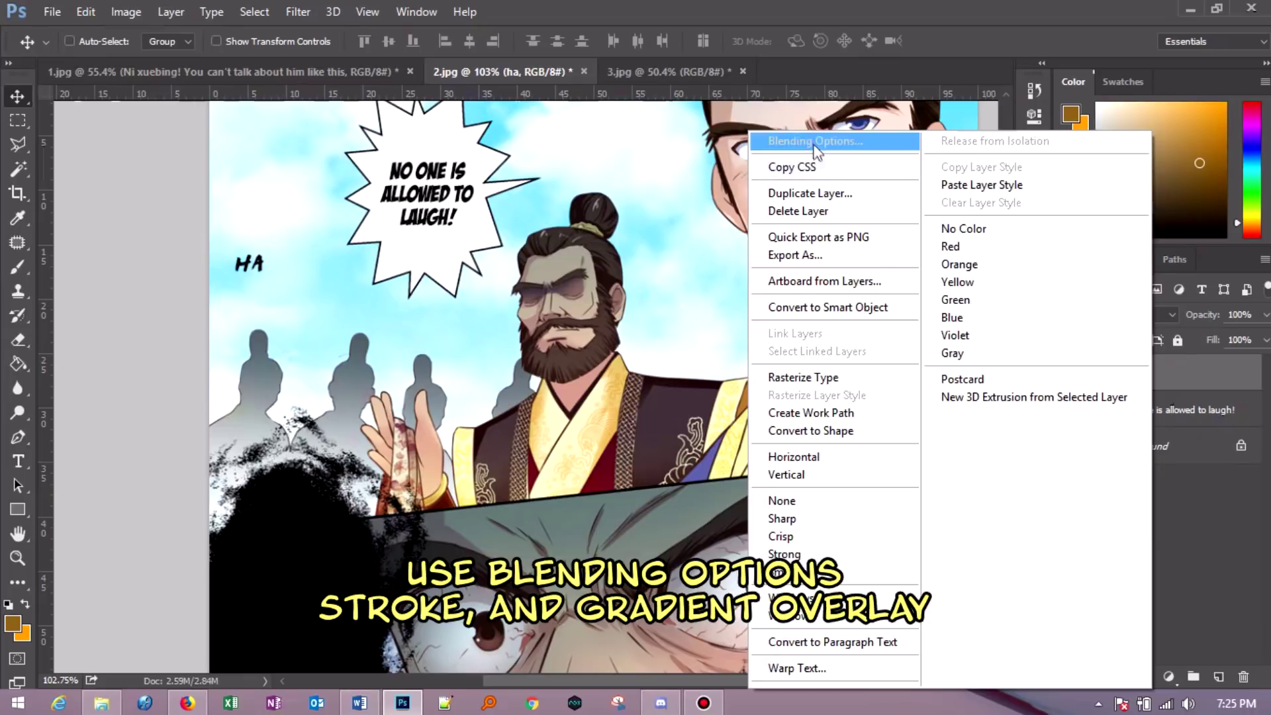
click(781, 136)
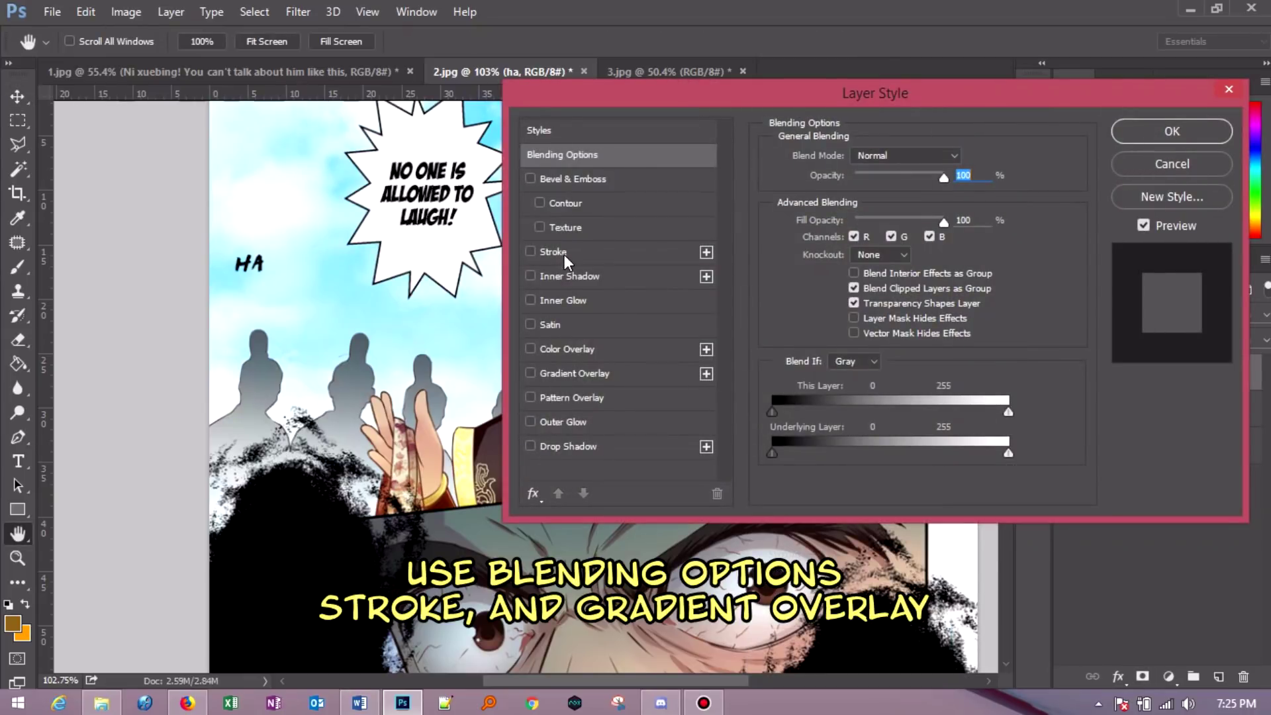
click(553, 251)
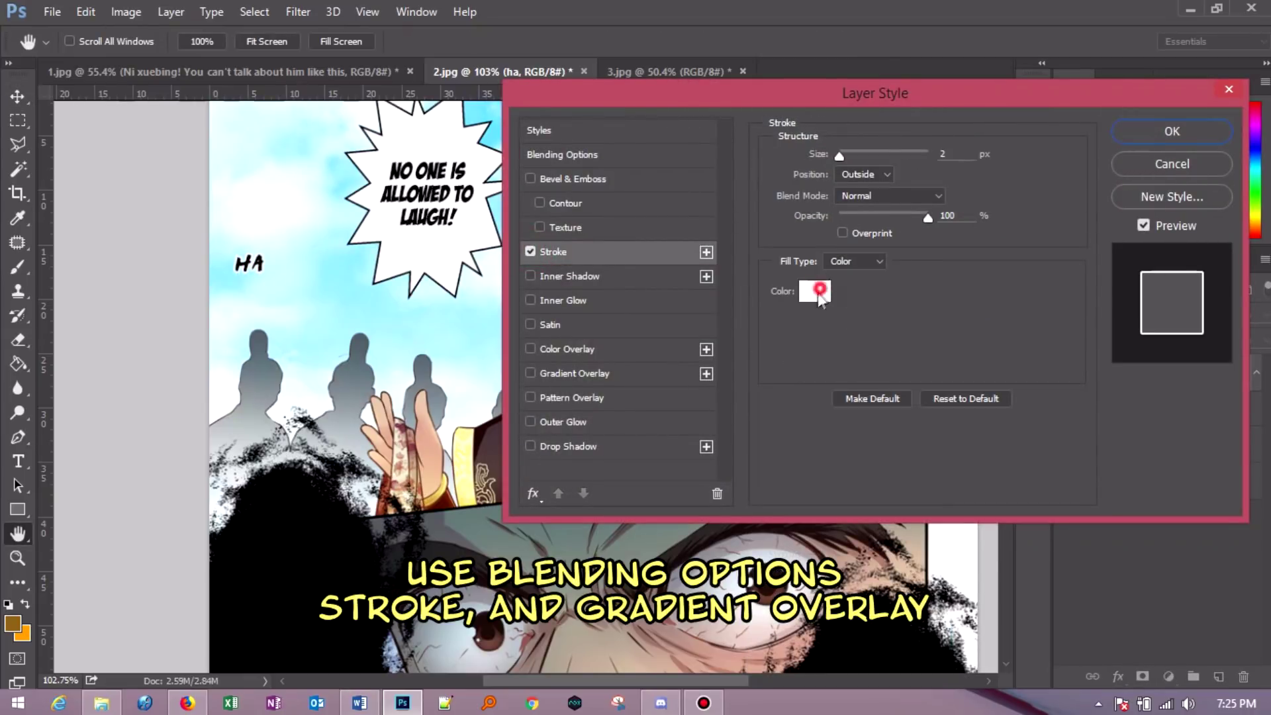
click(821, 292)
click(795, 451)
click(1155, 190)
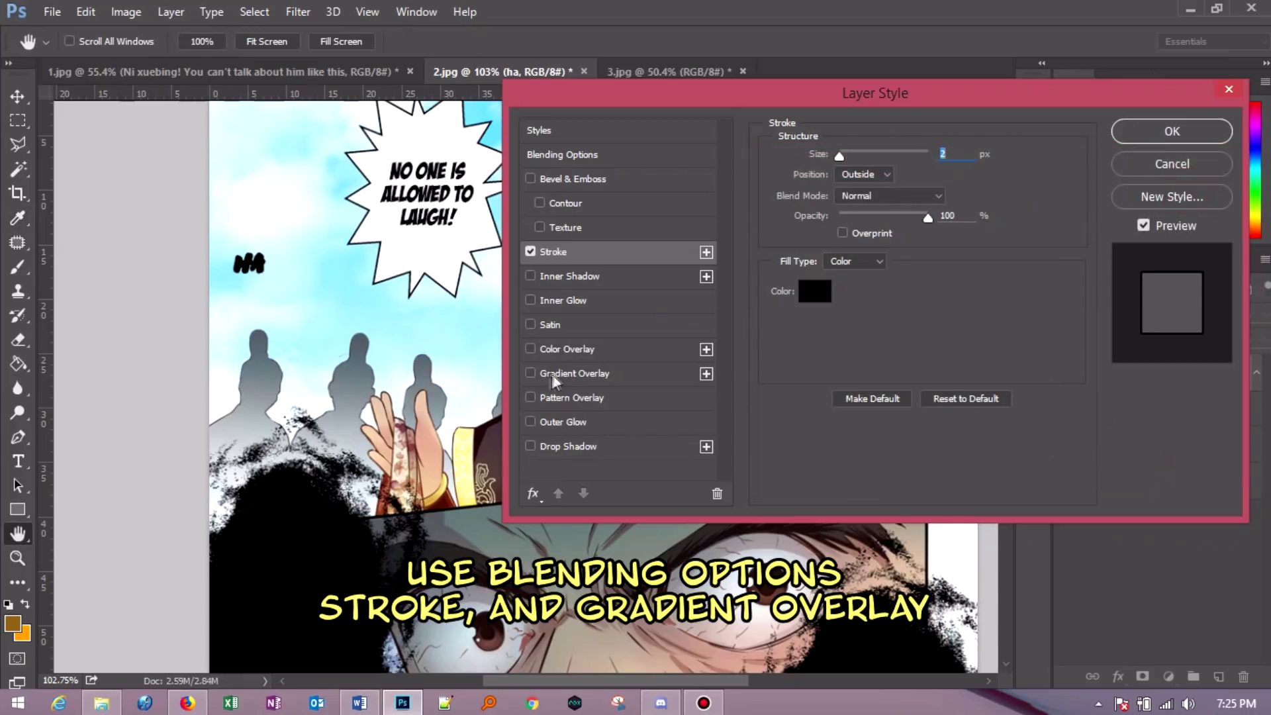
- Add an orange foreground-to-background gradient overlay and apply the style
click(530, 374)
click(573, 374)
click(868, 201)
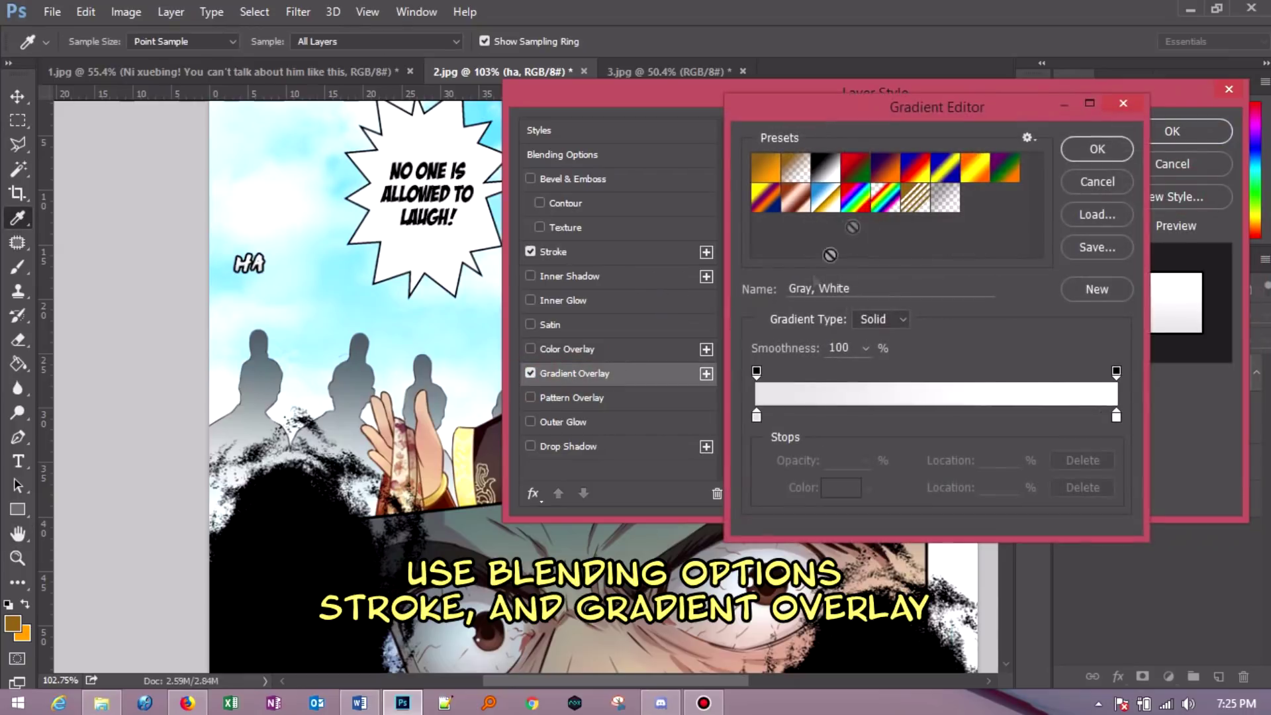
click(766, 173)
click(1098, 149)
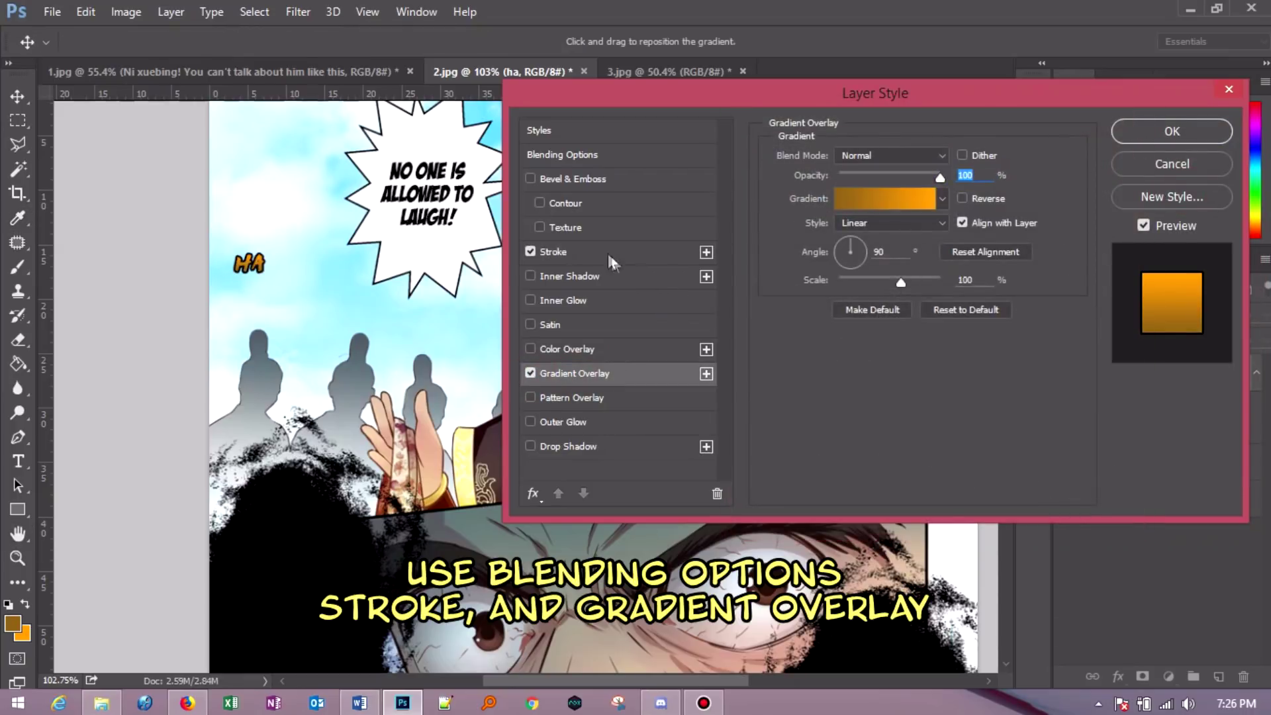
click(570, 251)
click(1157, 135)
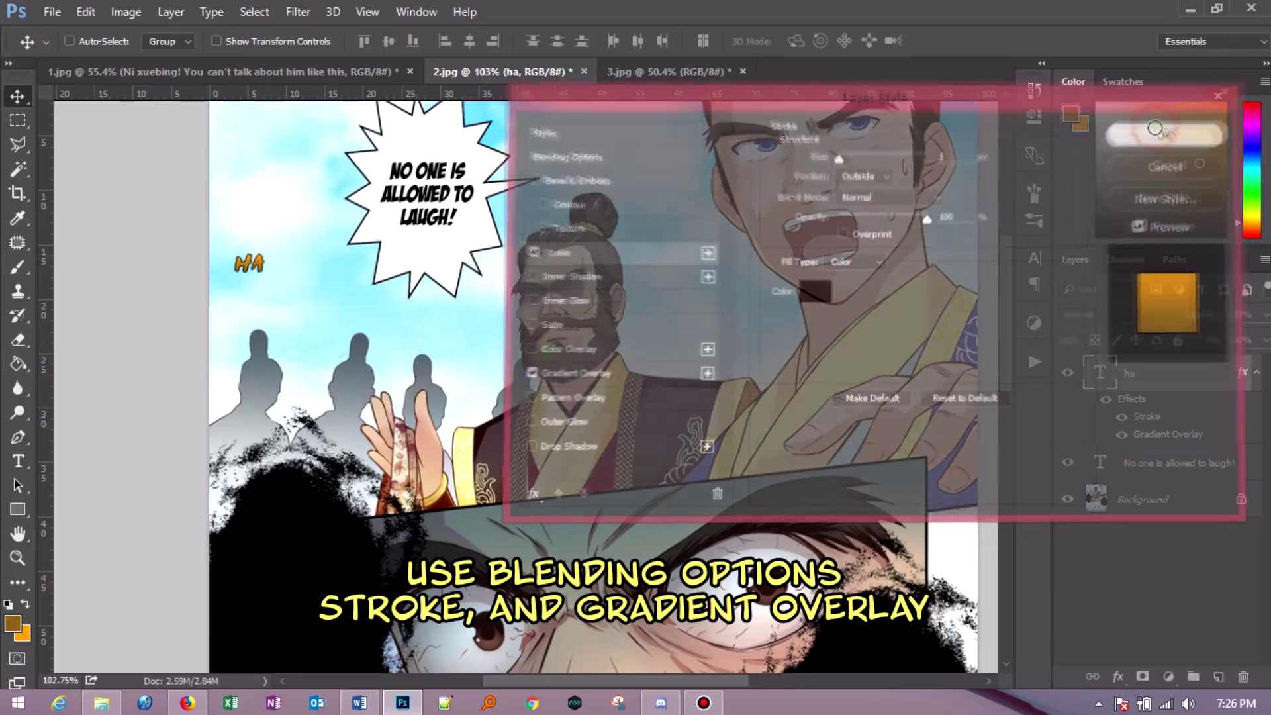
- Set the HA text size to 30 pt
click(1035, 258)
click(898, 307)
click(880, 561)
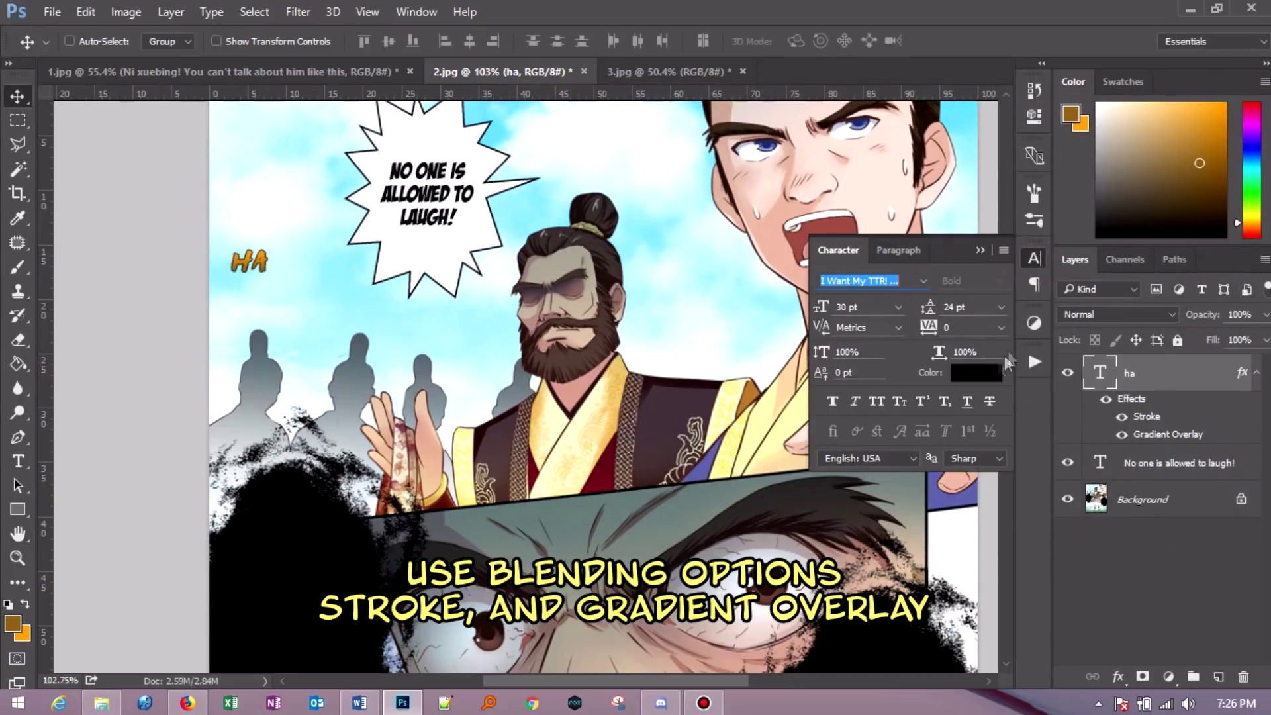
- Adjust the HA text size and place copies of HA further down-right
click(1034, 258)
click(1034, 258)
click(899, 306)
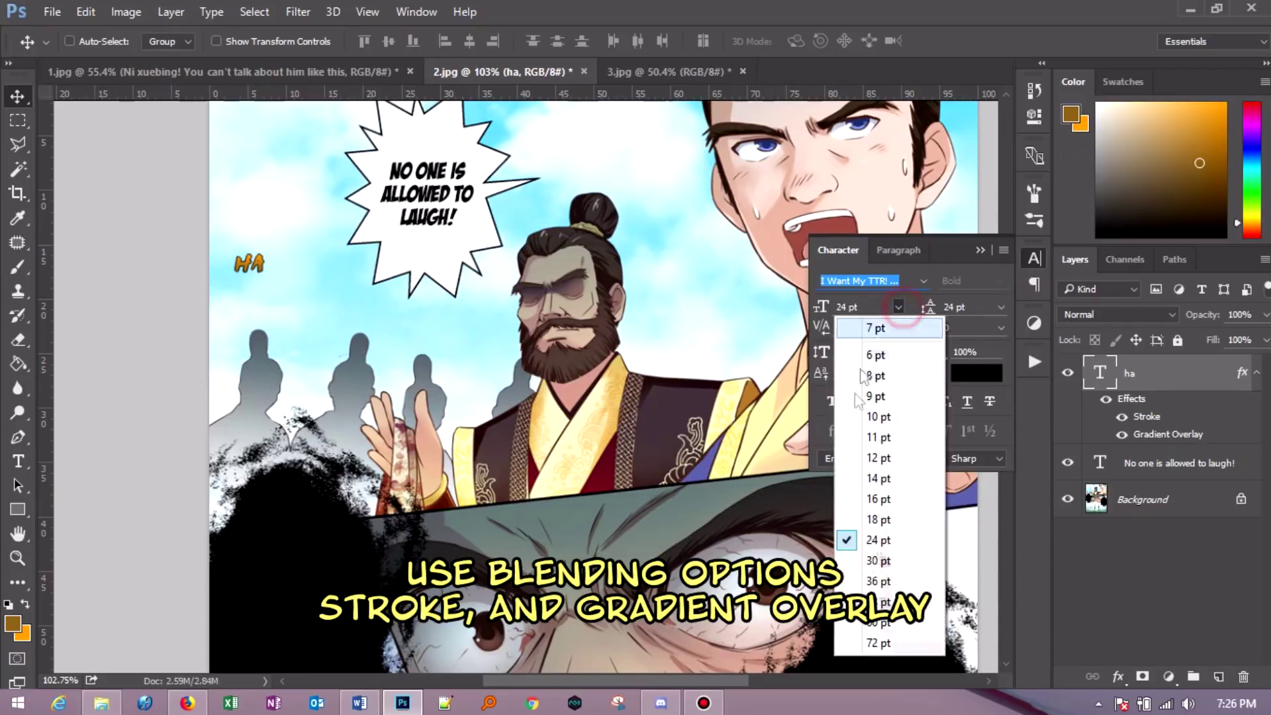
click(857, 571)
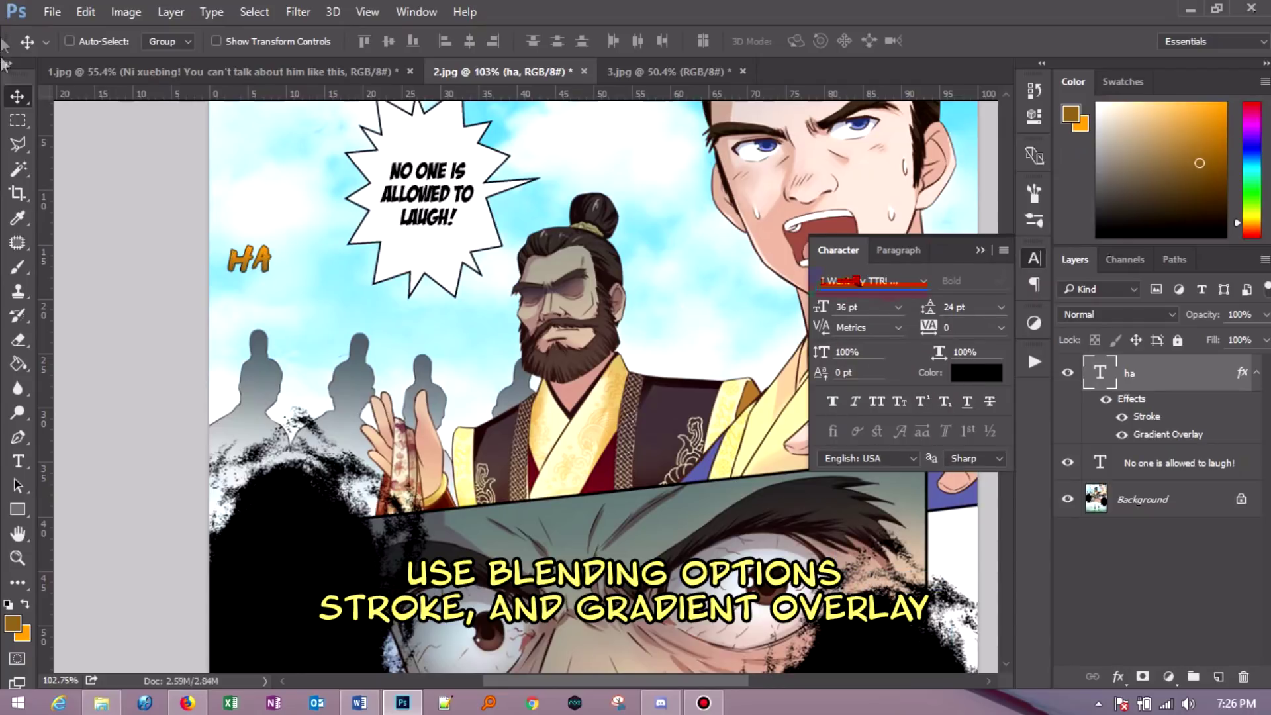
drag(236, 255, 255, 264)
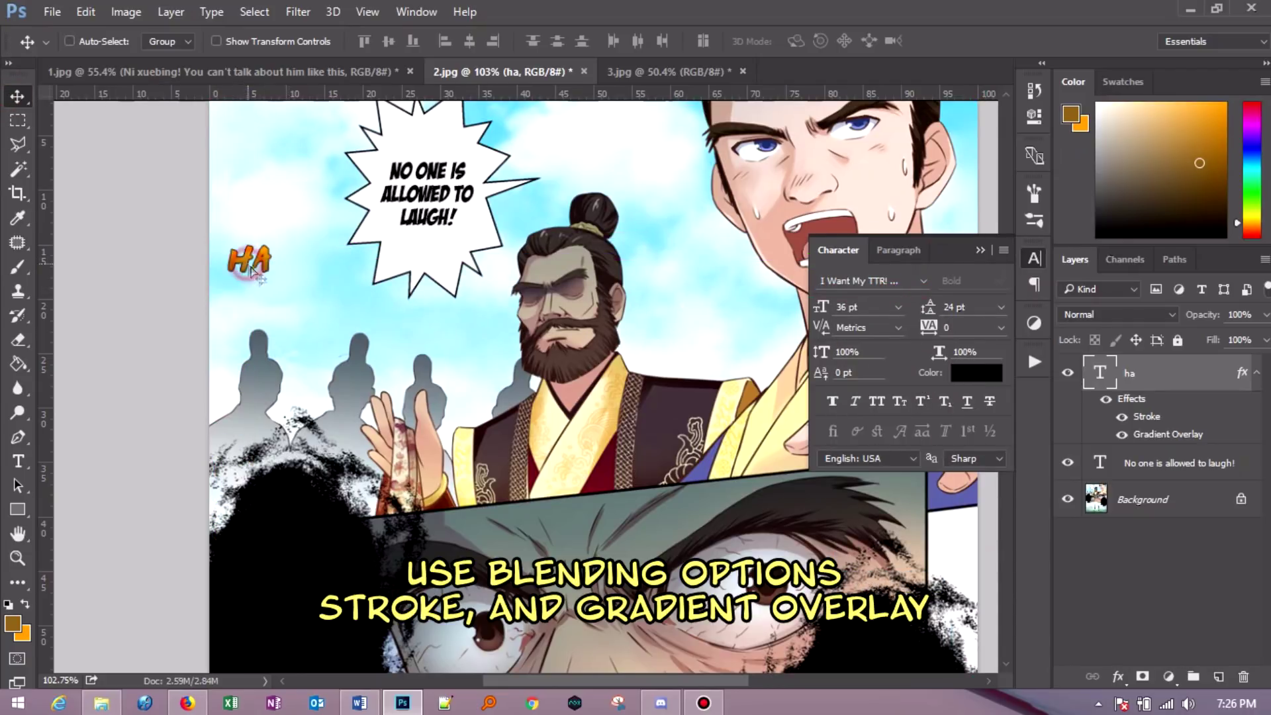
mouse_move(255, 263)
alt+mouse_down()
mouse_move(329, 314)
mouse_move(412, 341)
alt+mouse_up()
click(899, 307)
key(ctrl+z)
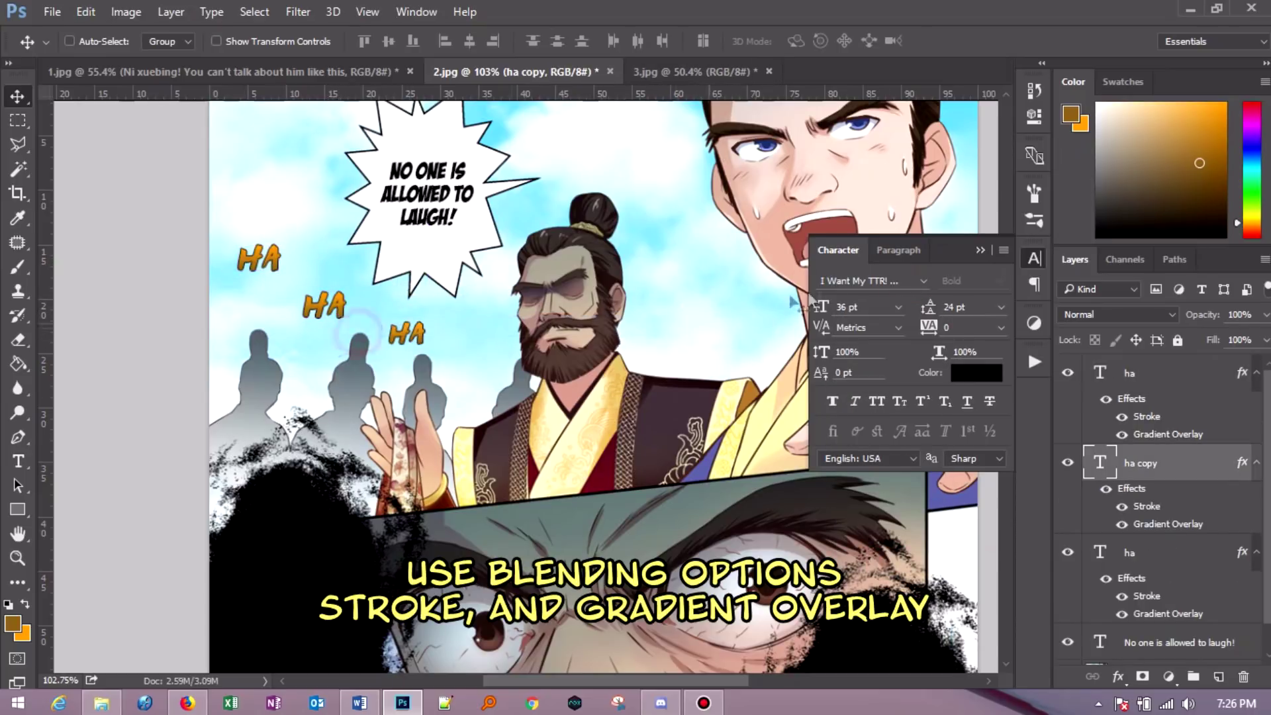
click(899, 306)
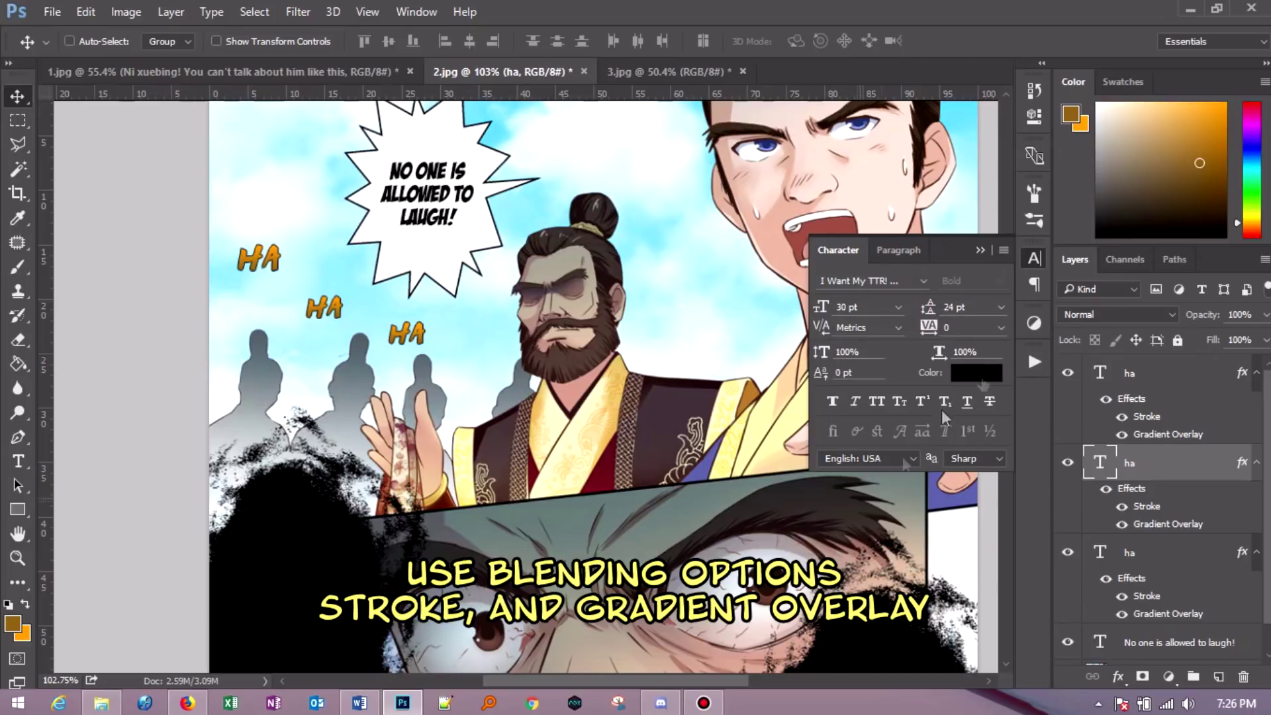
click(1034, 258)
- Compare against the original page in History, then return to the latest state
click(1033, 91)
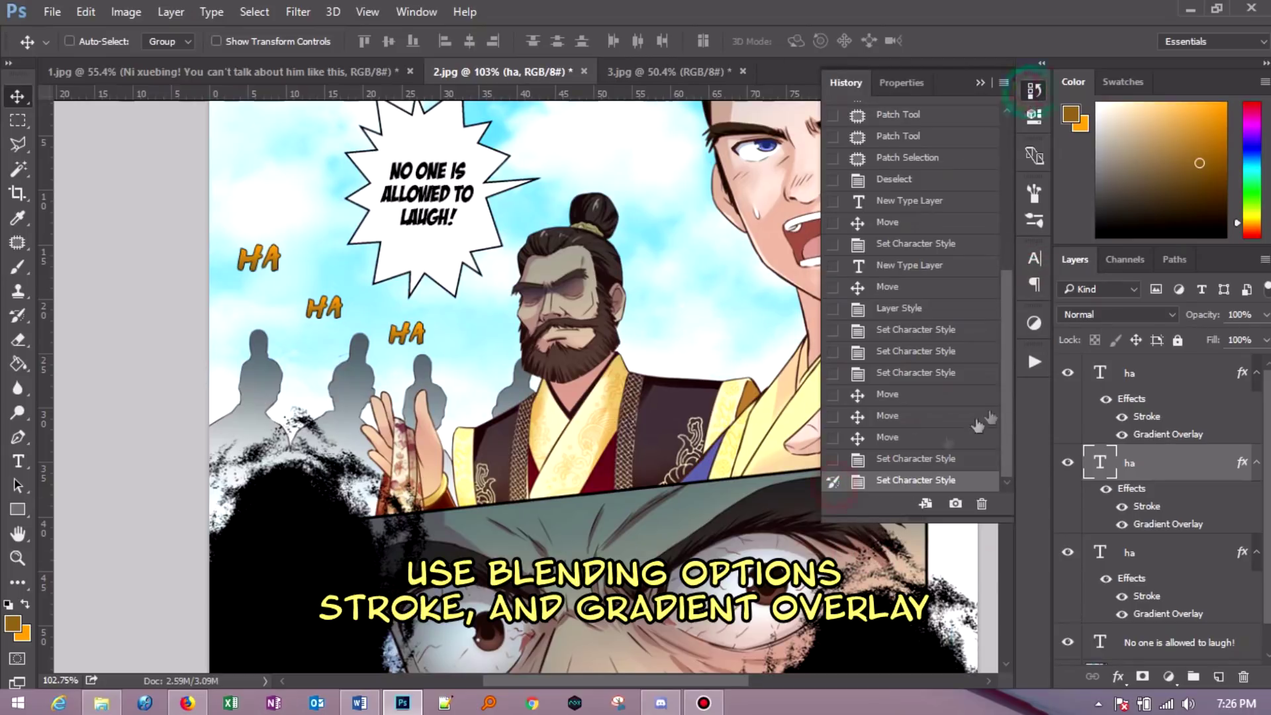
scroll(949, 441, up, 10)
click(958, 125)
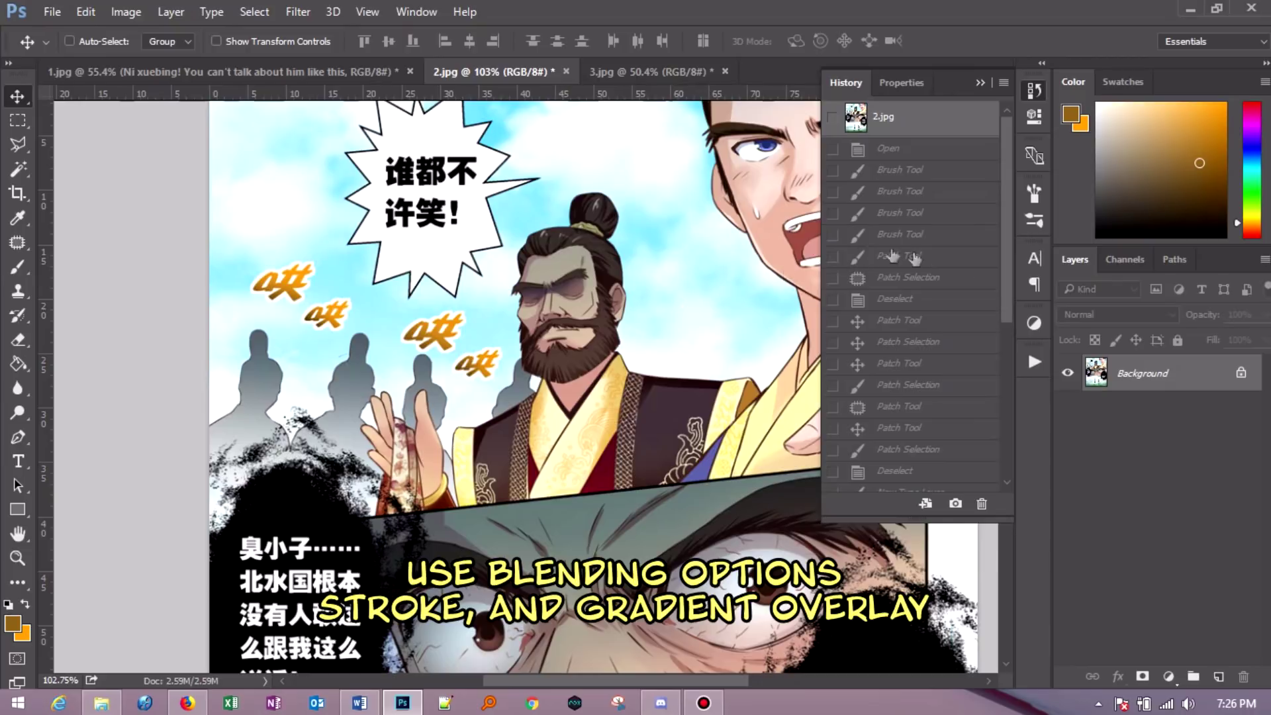
drag(1003, 304, 1002, 476)
click(835, 478)
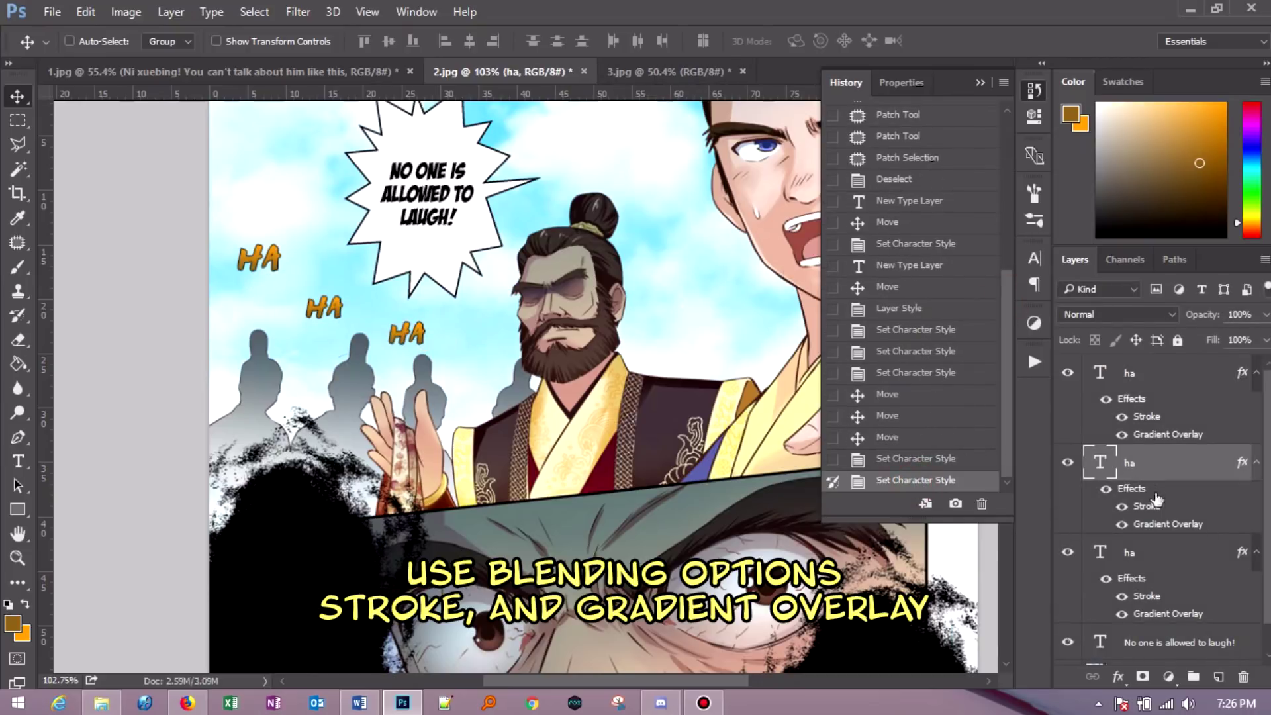
- Change the ha layer's stroke to white at 2 px
double_click(1146, 417)
click(816, 295)
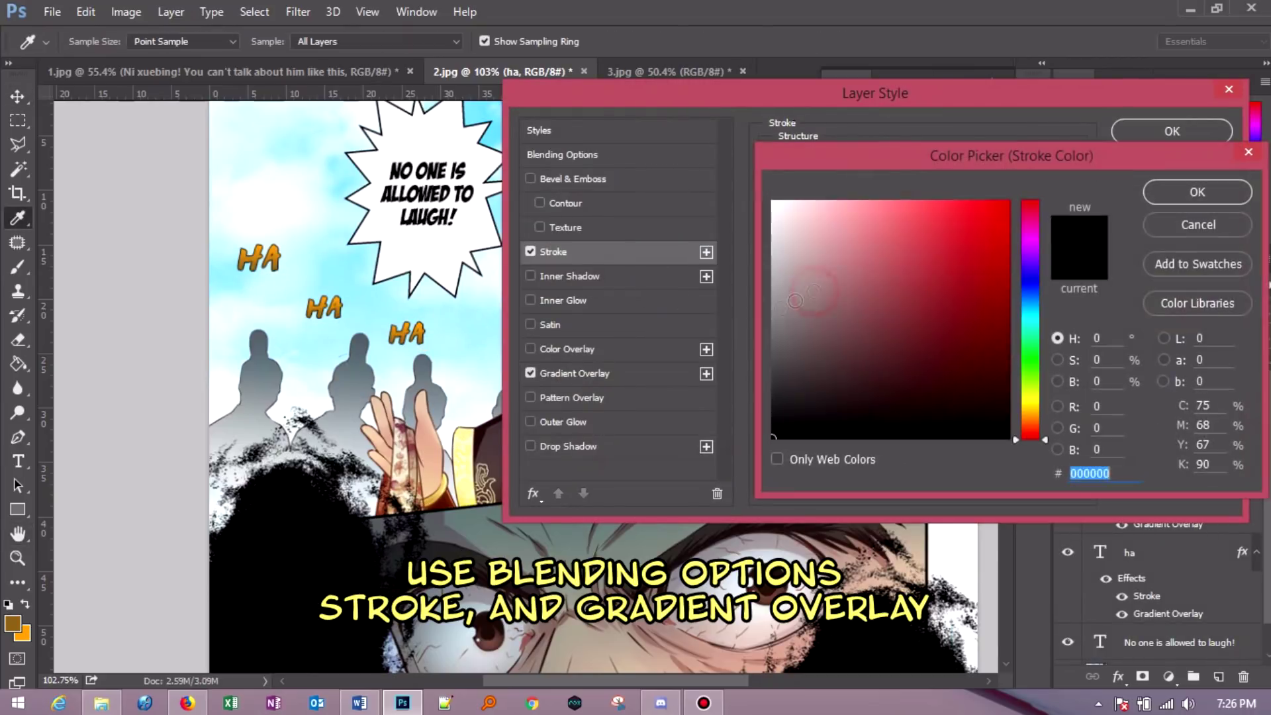
click(1167, 191)
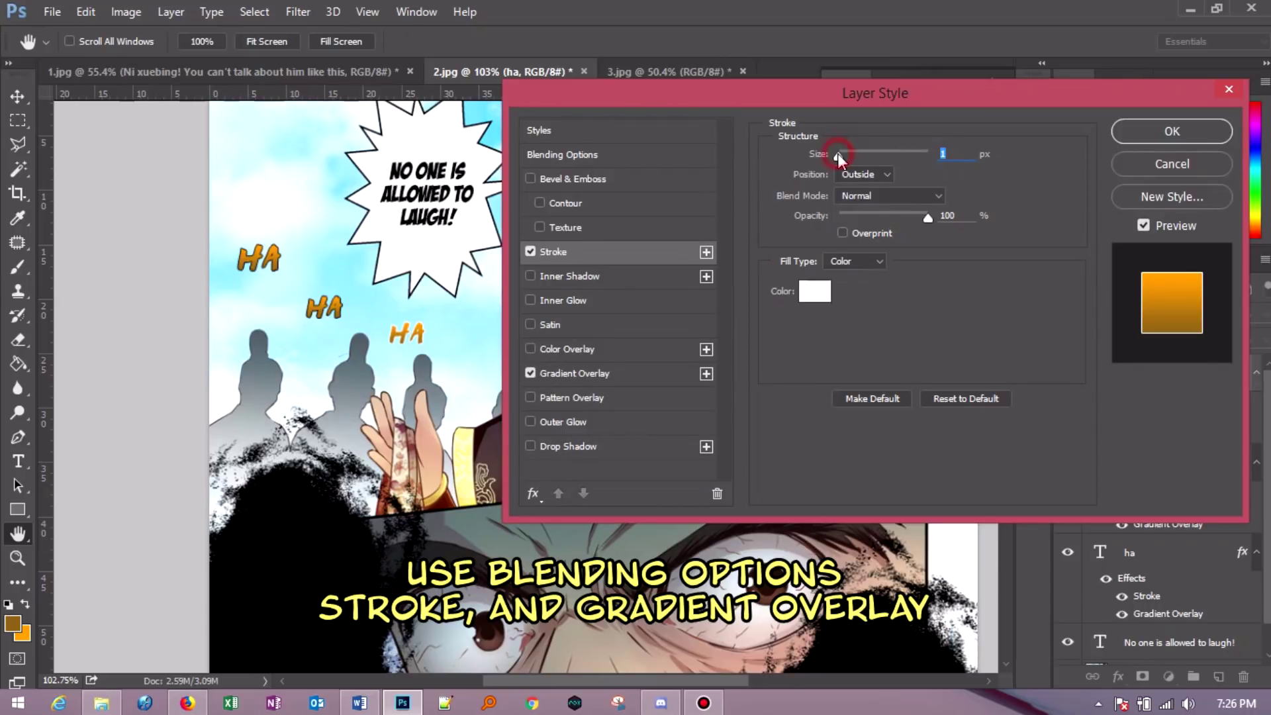
drag(840, 157, 842, 156)
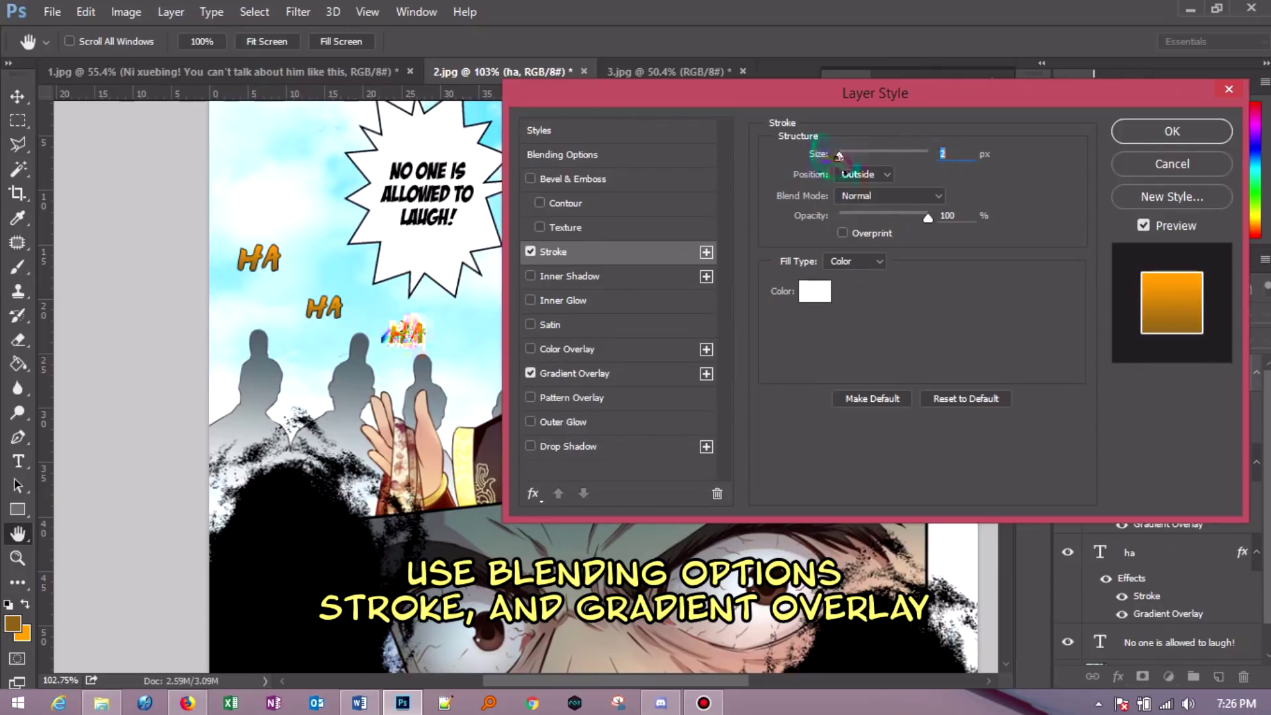
click(1169, 130)
- Copy the ha layer style and paste it onto the other two ha layers
right_click(1148, 375)
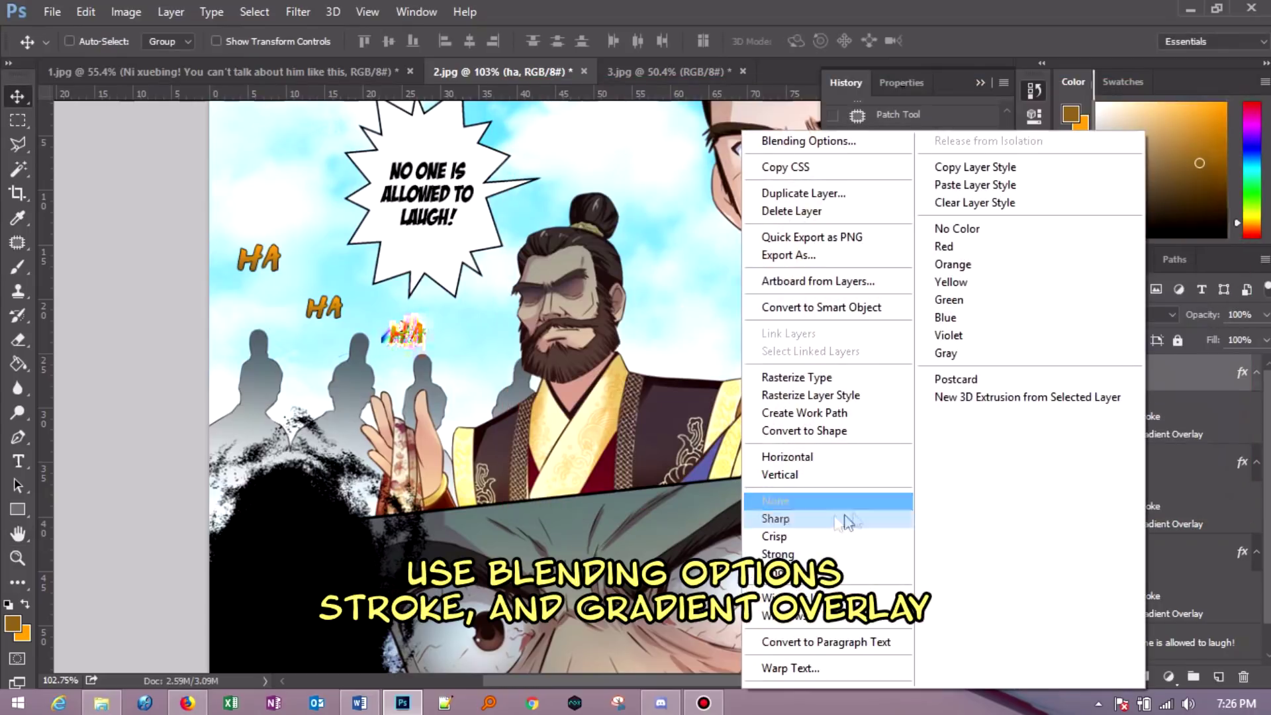
click(968, 174)
right_click(1197, 477)
click(985, 187)
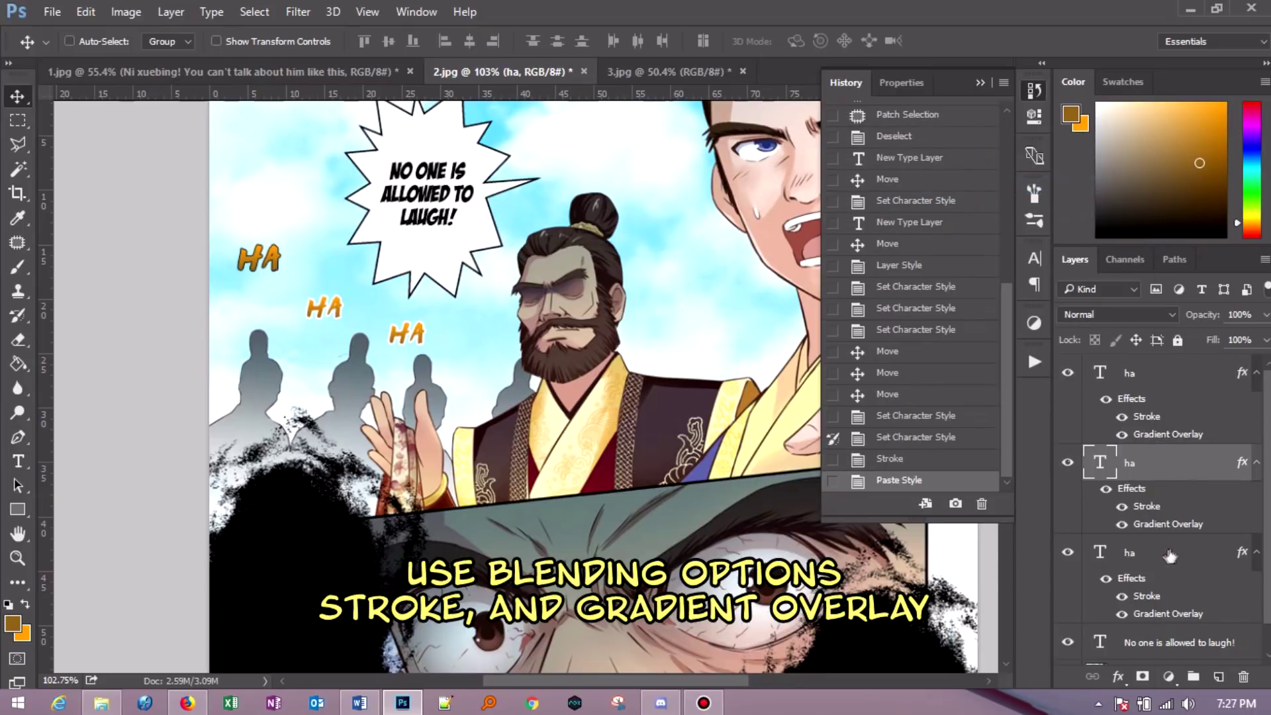
right_click(1182, 552)
click(1010, 186)
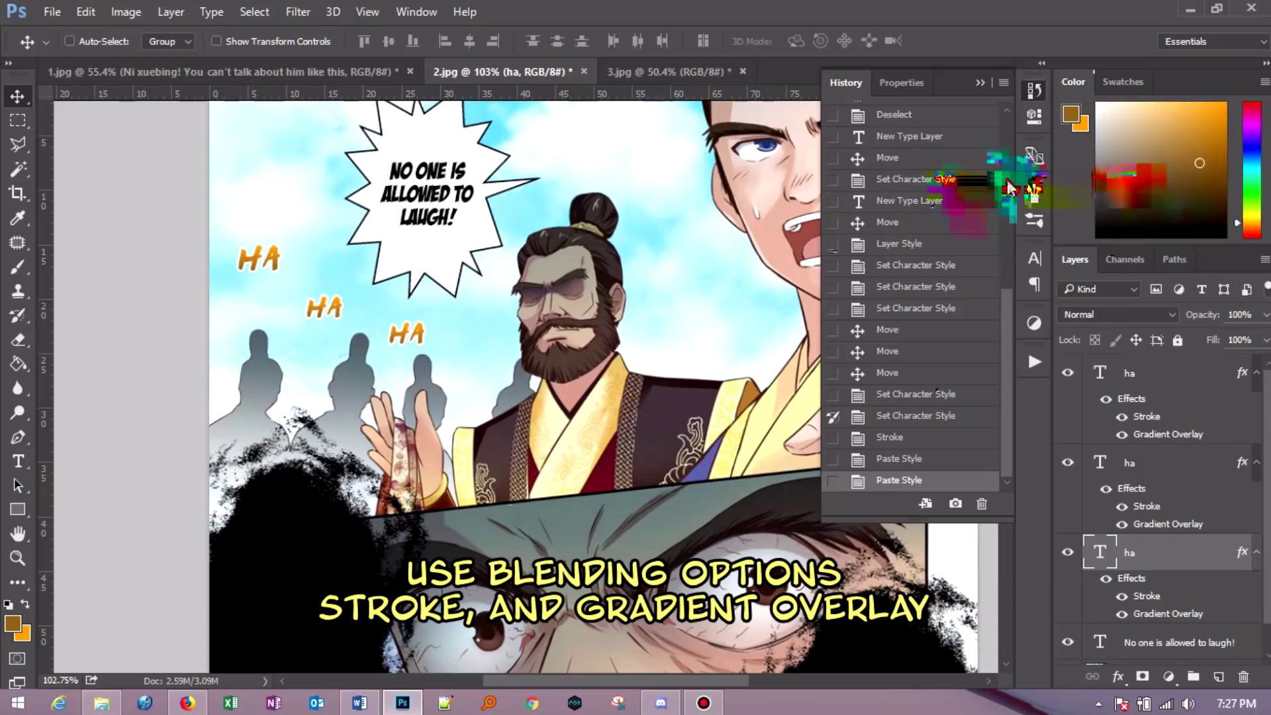
click(1034, 92)
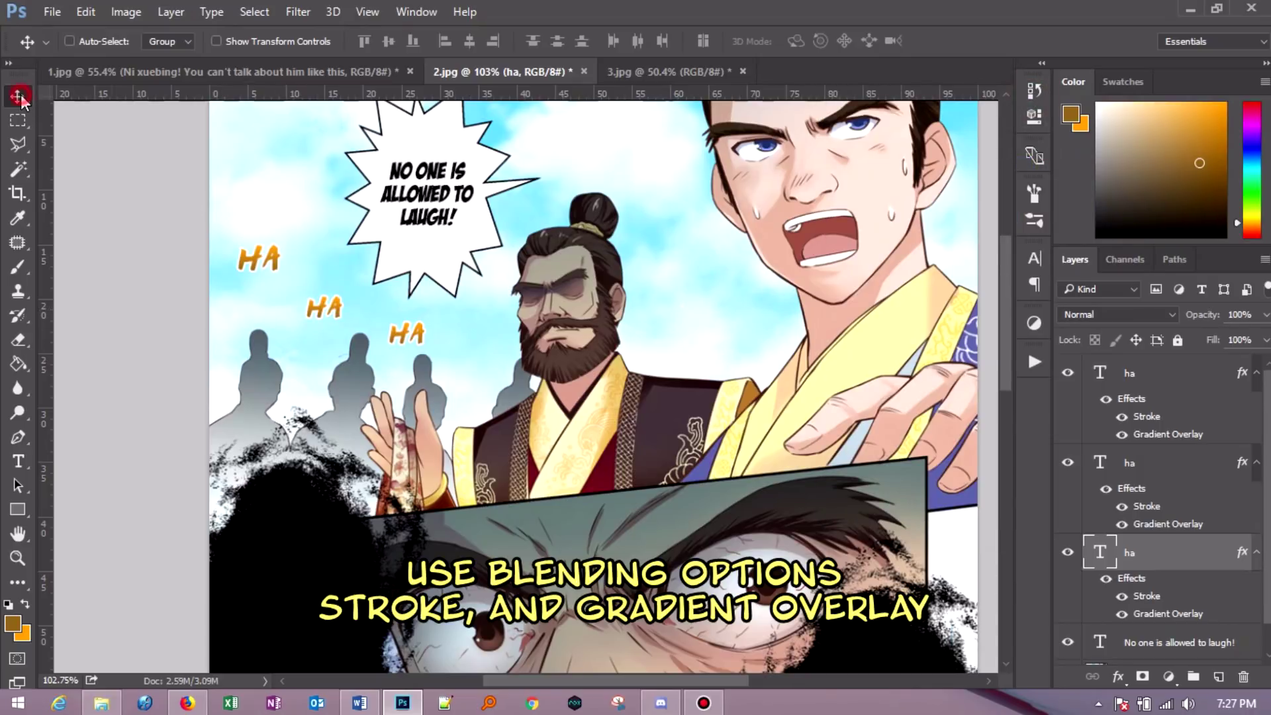
scroll(785, 350, down, 3)
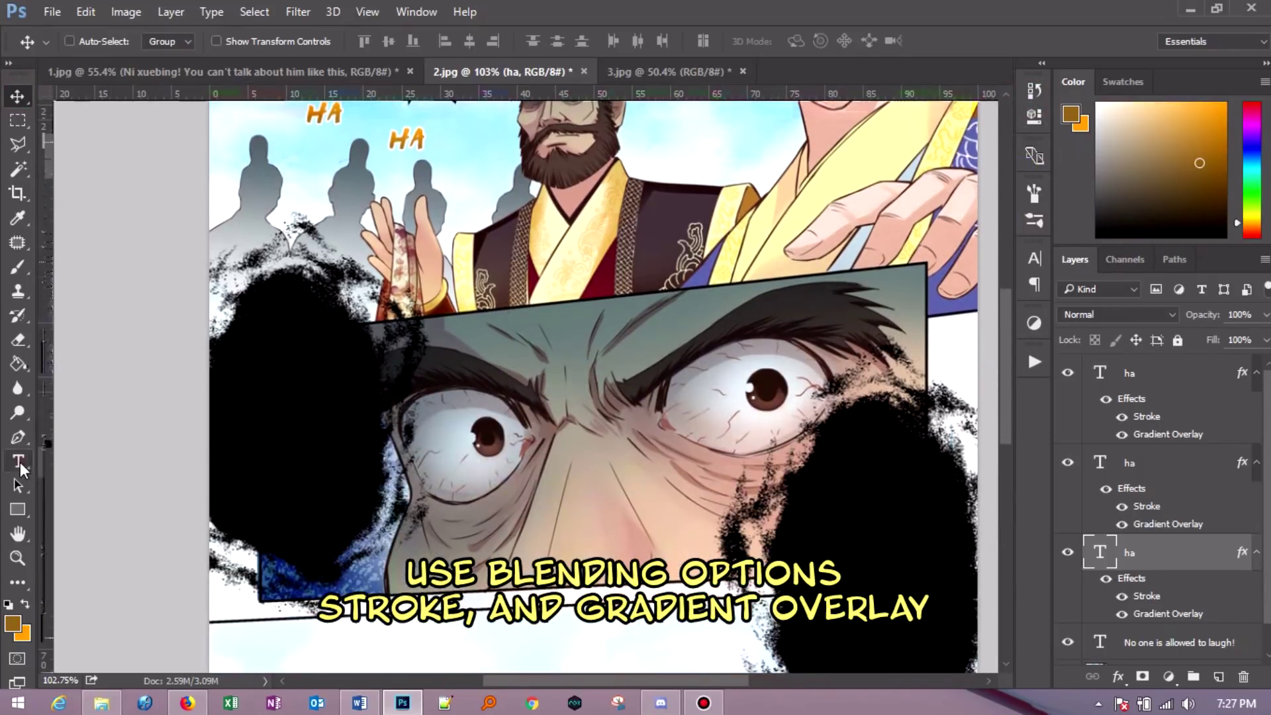
- Add the Stinky beat line as bold white 18 pt text in the left black bubble
click(20, 469)
click(8, 604)
click(25, 604)
drag(238, 351, 348, 498)
click(891, 525)
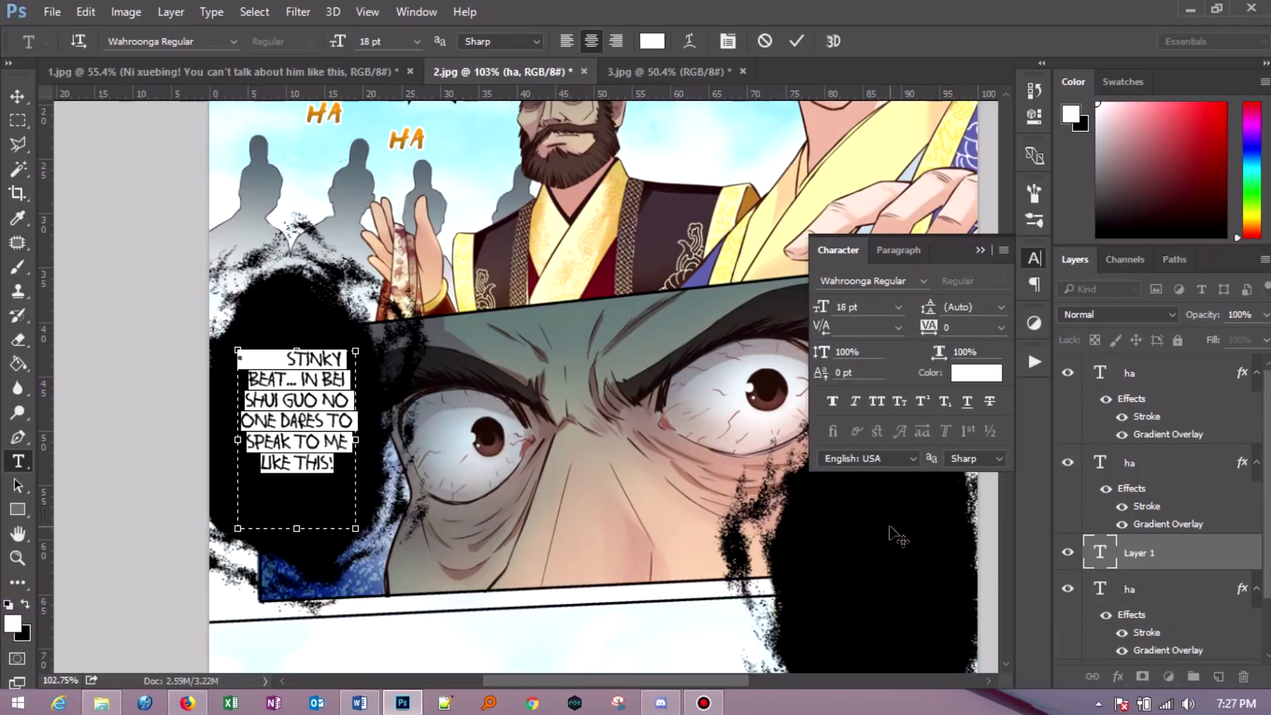
click(287, 361)
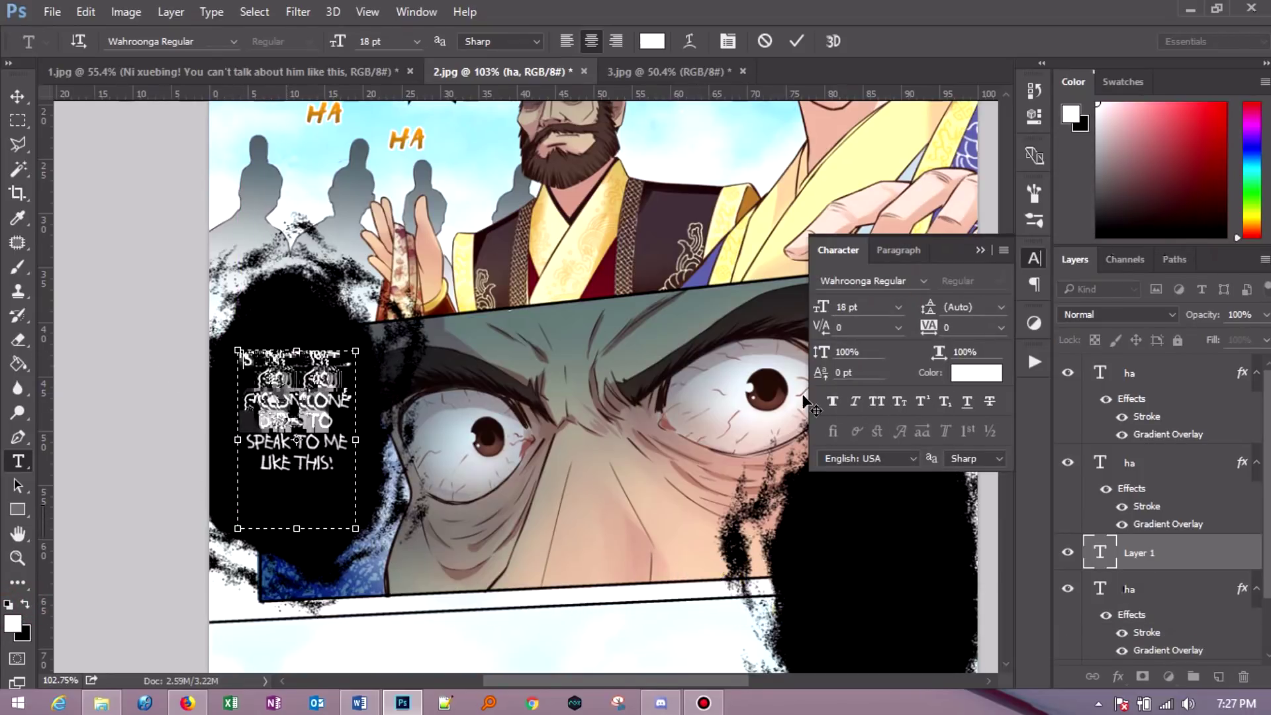
click(834, 401)
click(18, 97)
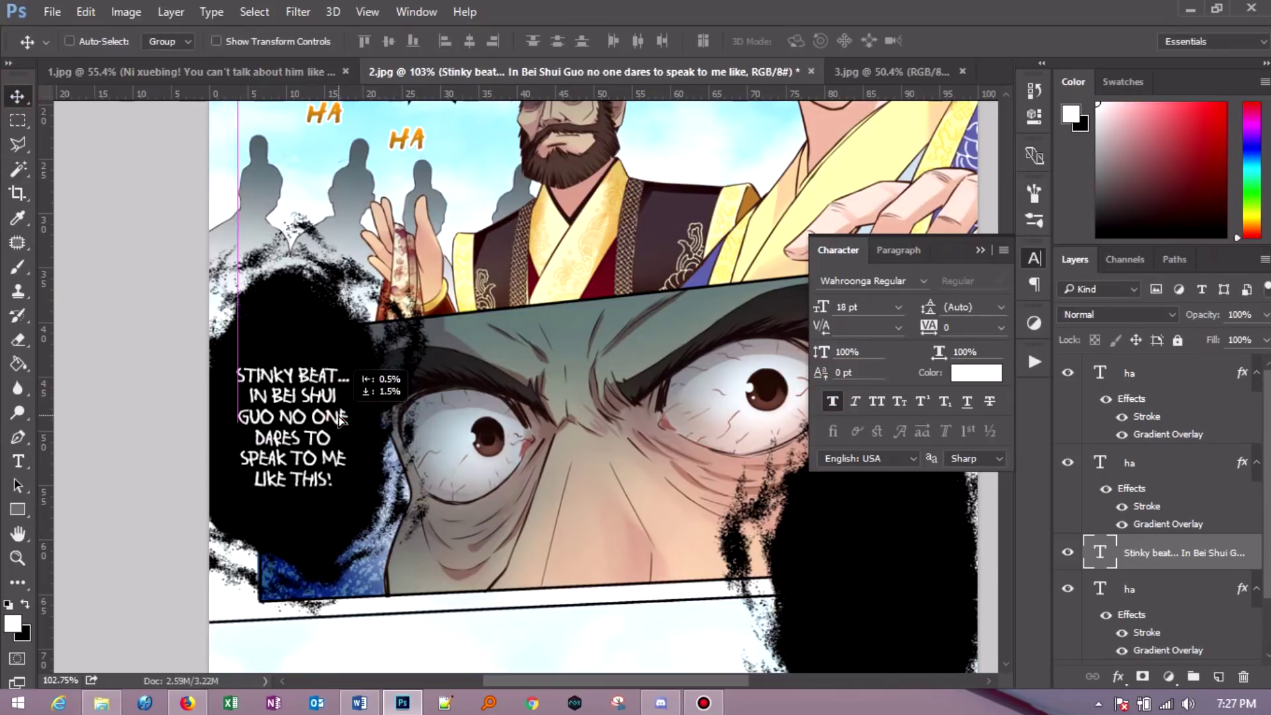
click(1034, 259)
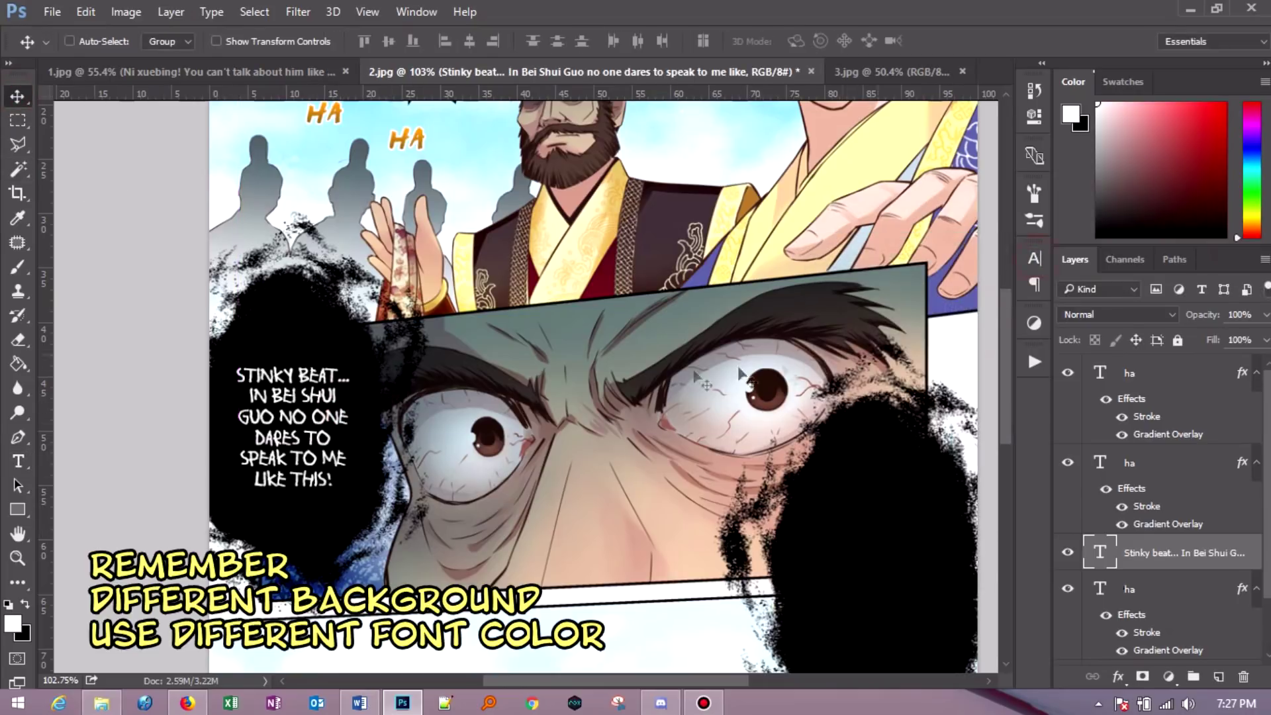
- Copy the dialogue into the right bubble and fix 'humilating' to 'humiliating' in the script
drag(592, 383, 464, 267)
drag(101, 328, 732, 478)
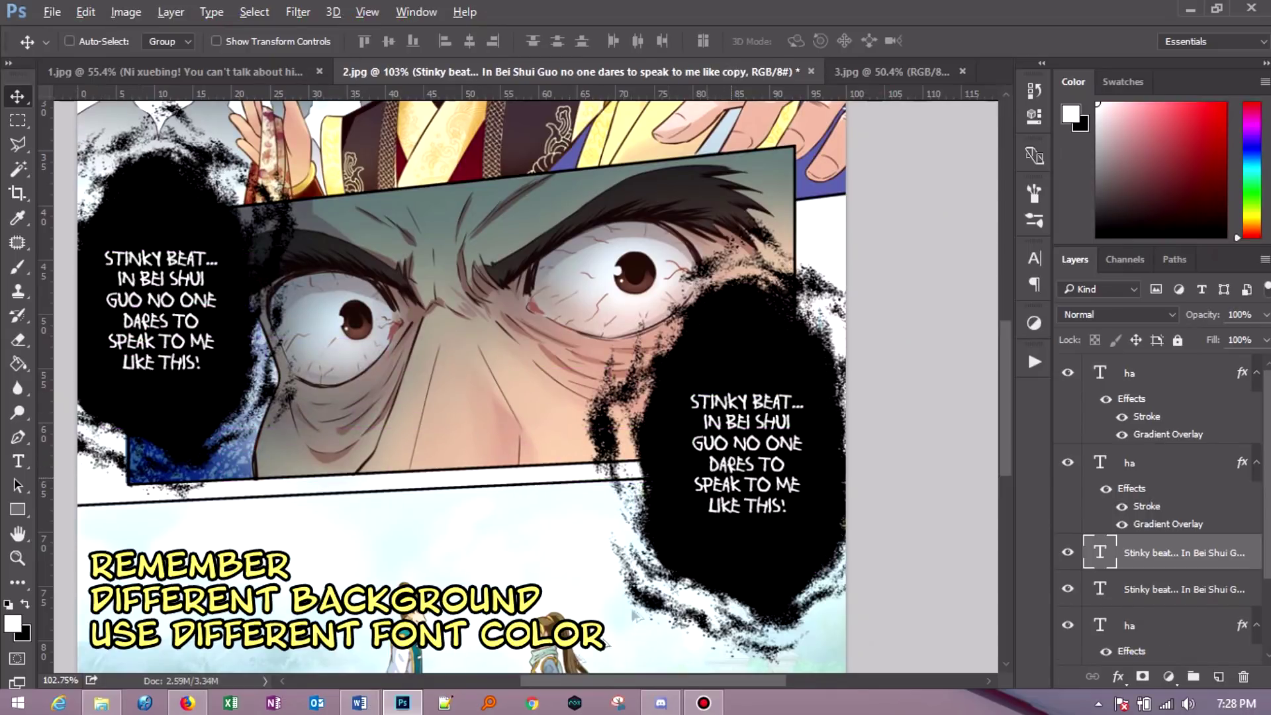
click(357, 703)
drag(719, 470, 875, 490)
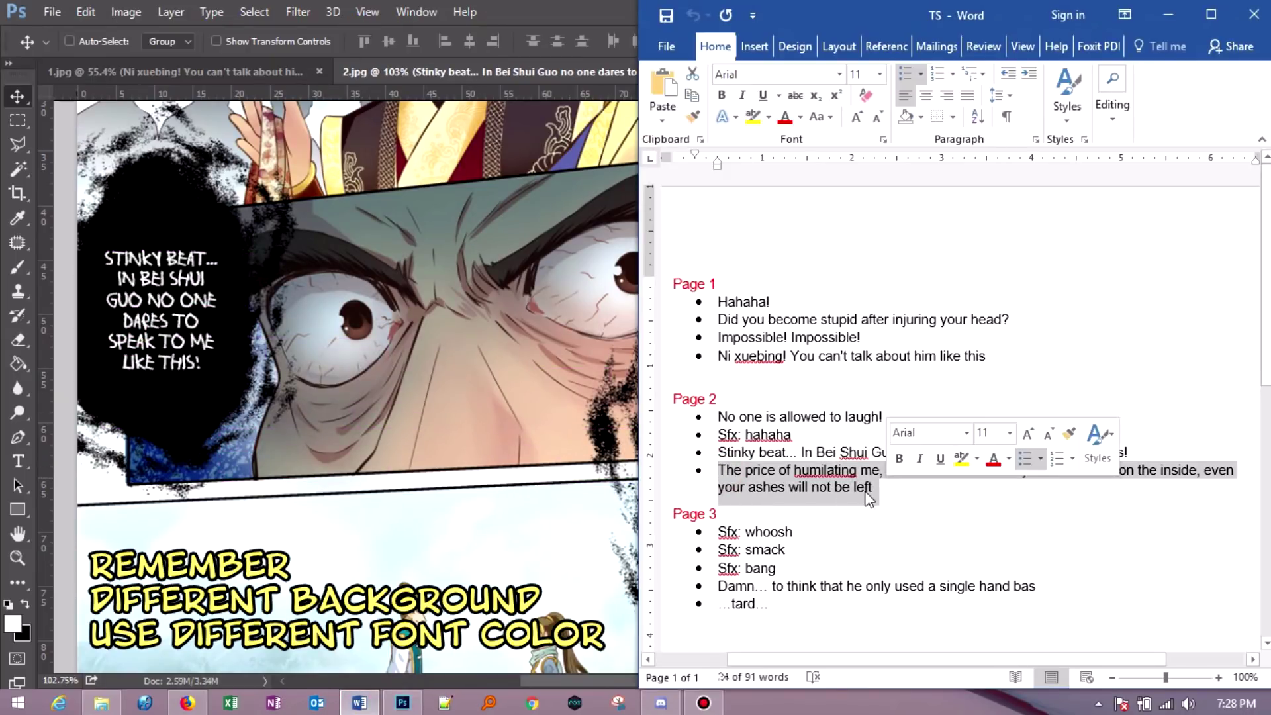
click(824, 487)
right_click(826, 470)
click(803, 208)
drag(719, 471, 872, 493)
- Replace the right bubble's copied text with the 'The price of humiliating me' line
click(567, 446)
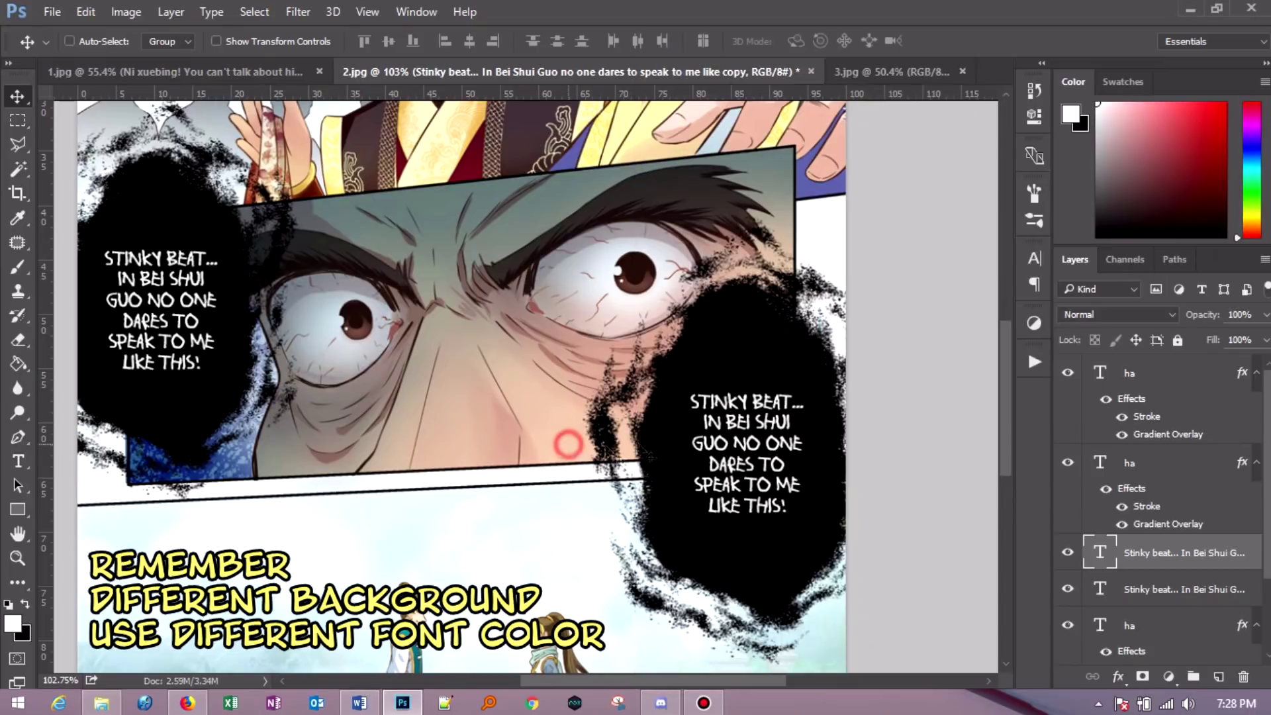
click(18, 460)
click(747, 463)
key(ctrl+a)
right_click(745, 467)
click(768, 130)
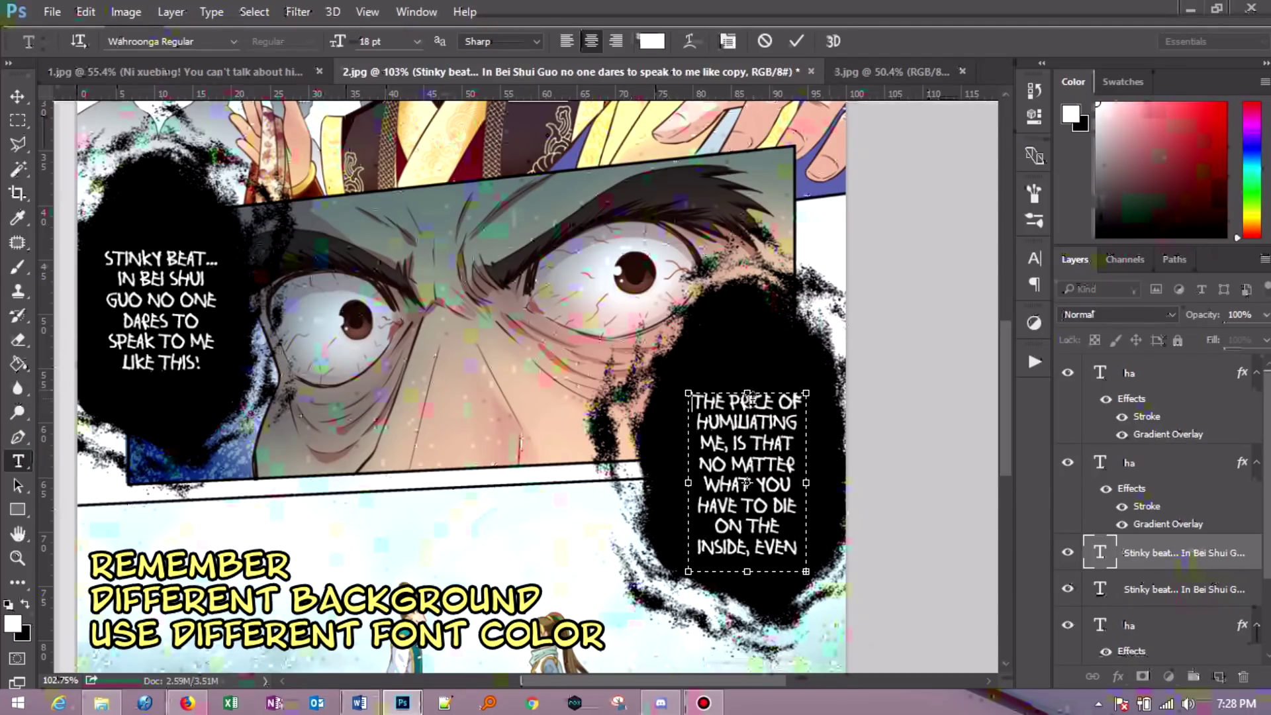
- Enlarge the right text box so LEFT fits, break after PRICE, and nudge it into place
drag(747, 393, 753, 365)
drag(754, 578, 753, 663)
drag(806, 516, 825, 515)
click(784, 376)
key(Return)
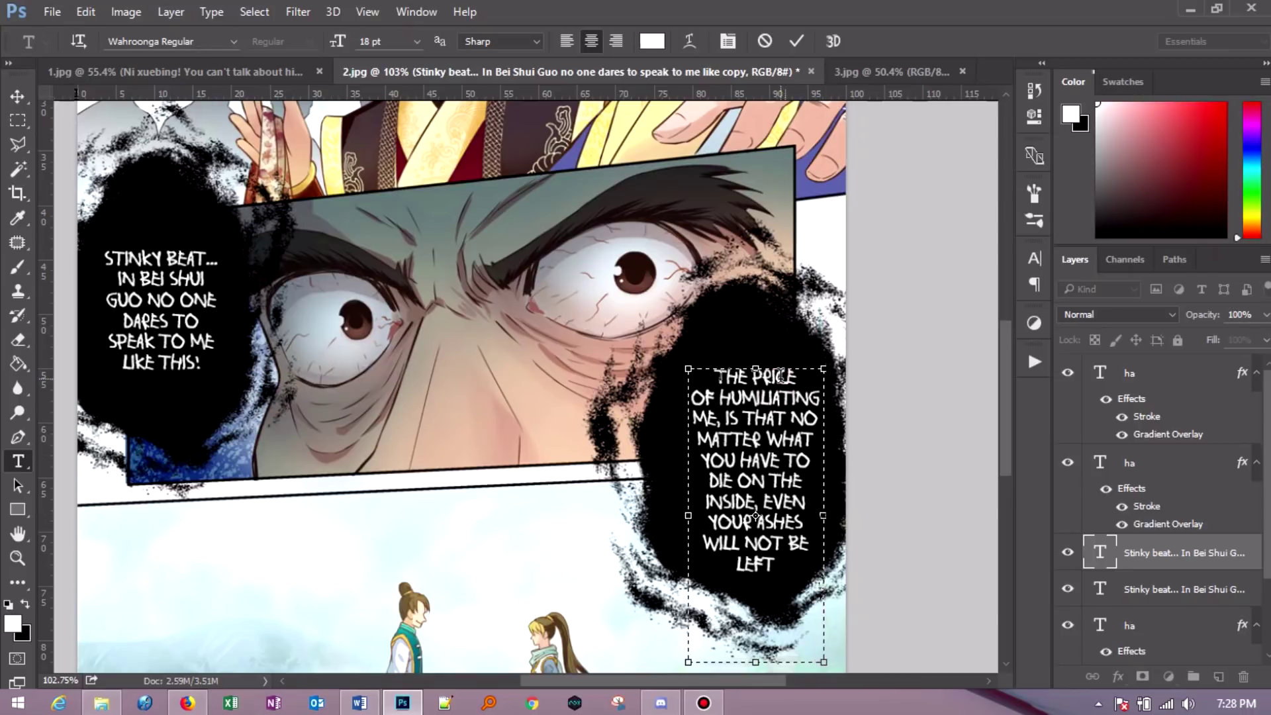
click(17, 97)
drag(752, 446, 747, 431)
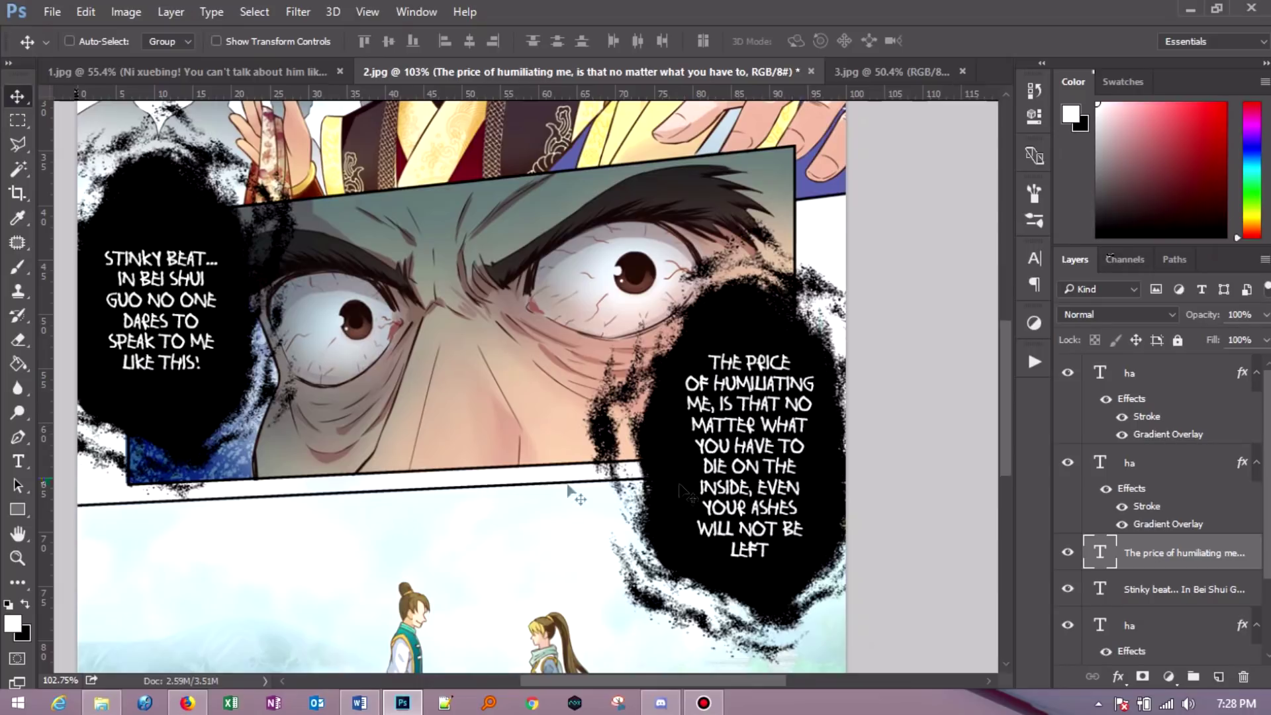
scroll(555, 504, down, 5)
- Copy the HA sound-effect layer from page 2 into page 3
scroll(555, 503, down, 3)
scroll(488, 406, down, 5)
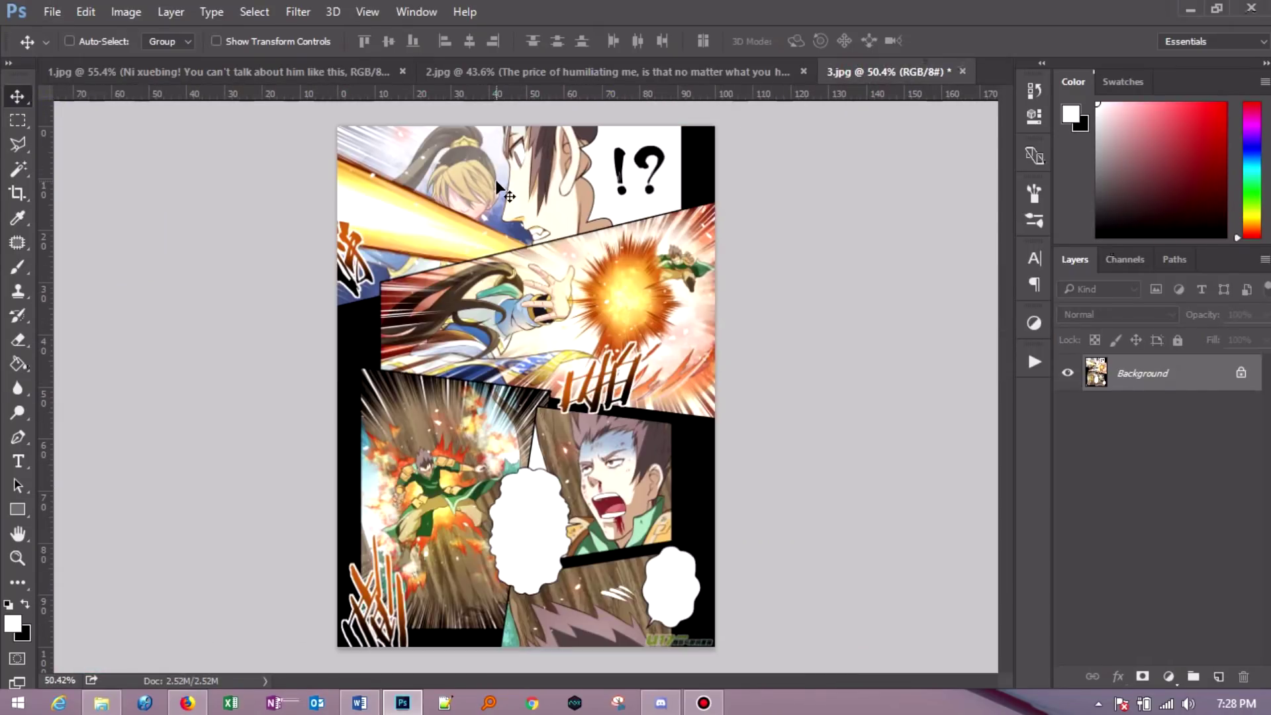
scroll(468, 216, up, 2)
scroll(468, 216, up, 2)
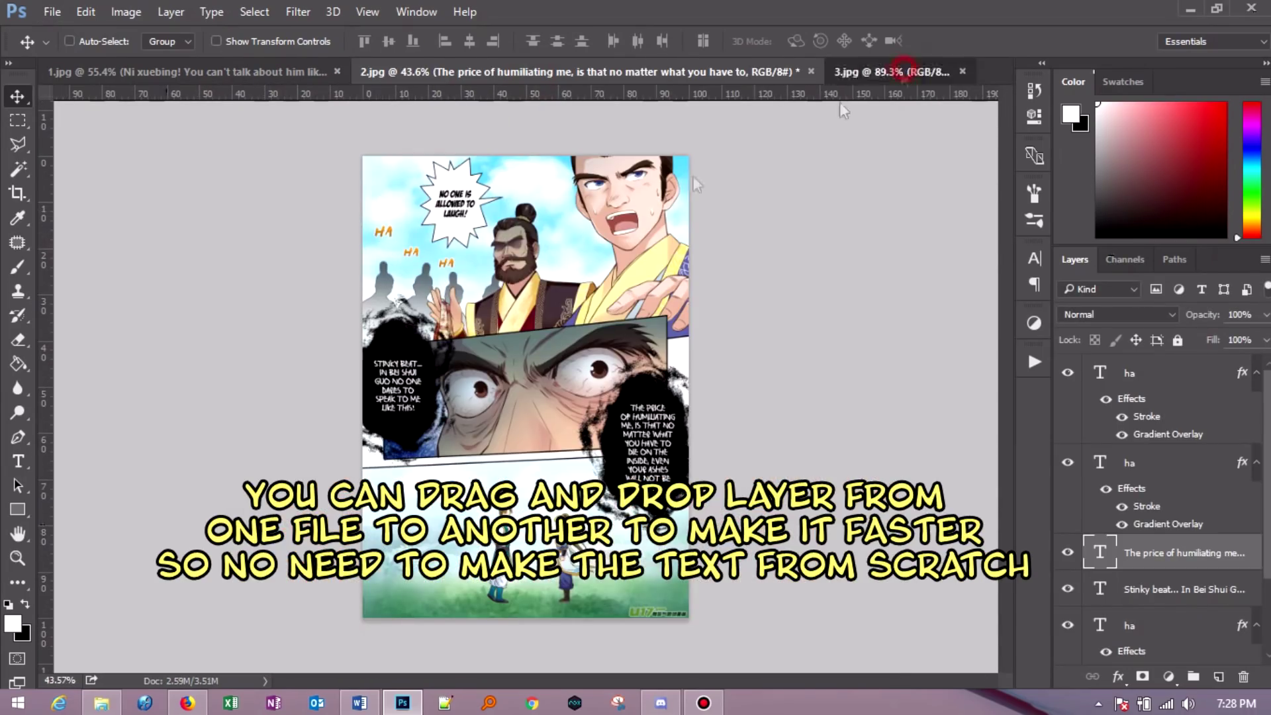
click(894, 71)
click(504, 72)
right_click(387, 230)
click(410, 246)
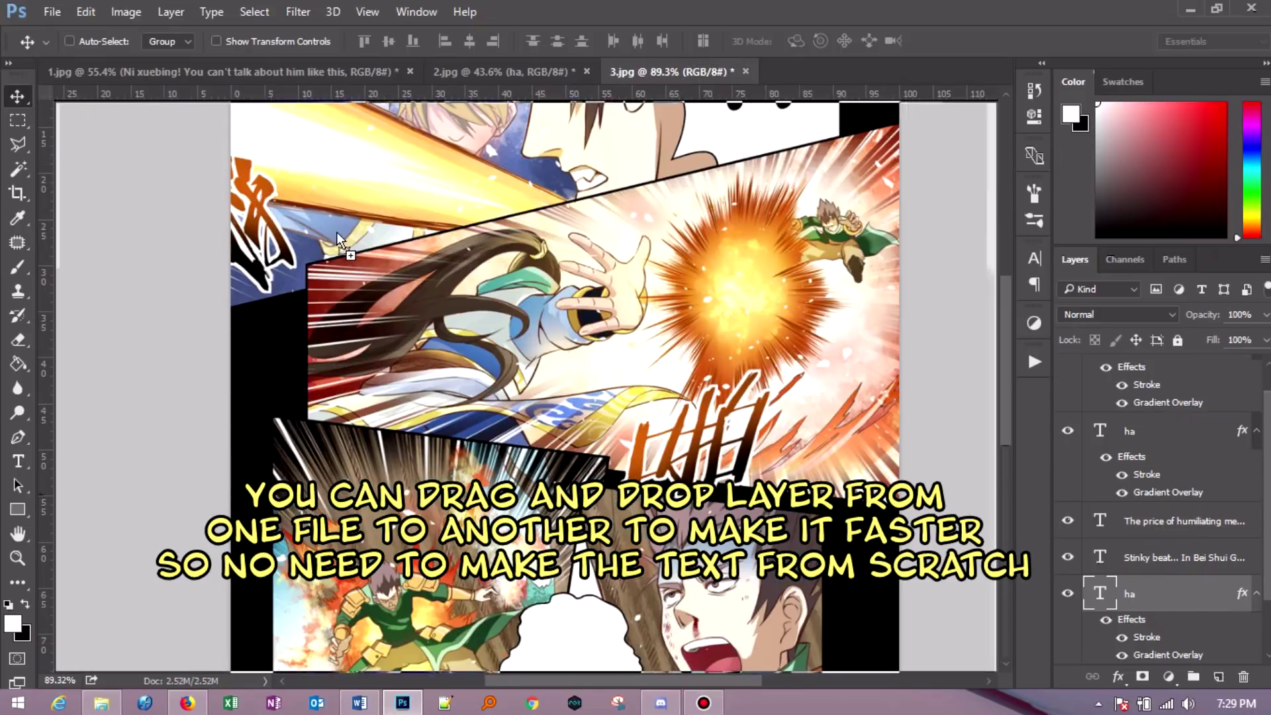
mouse_move(430, 202)
mouse_down()
mouse_move(348, 271)
mouse_move(433, 247)
mouse_move(437, 223)
mouse_up()
- Rotate the copied HA to about -30° and move it up-left
key(m)
right_click(383, 268)
click(440, 419)
drag(349, 230, 333, 210)
key(Return)
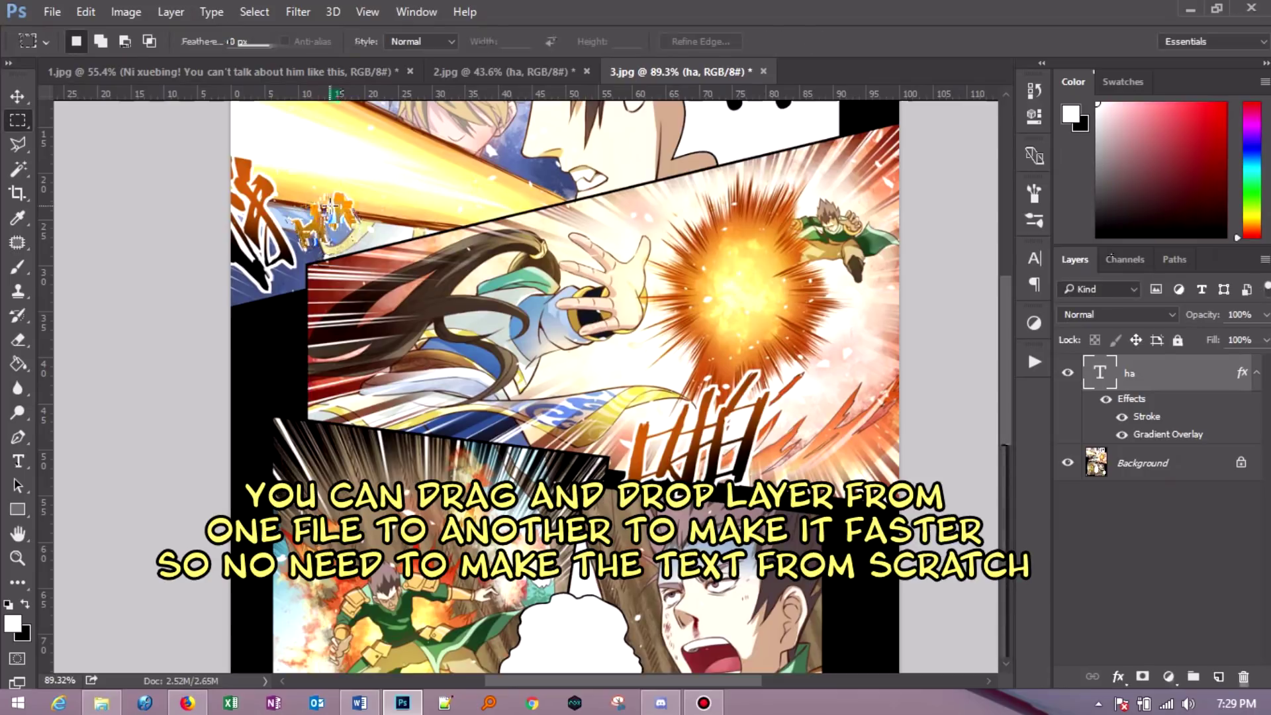
- Give HA a darker black-to-orange gradient overlay at an 86° angle
double_click(1167, 435)
click(876, 192)
click(761, 417)
double_click(760, 417)
drag(830, 385, 812, 404)
click(1197, 192)
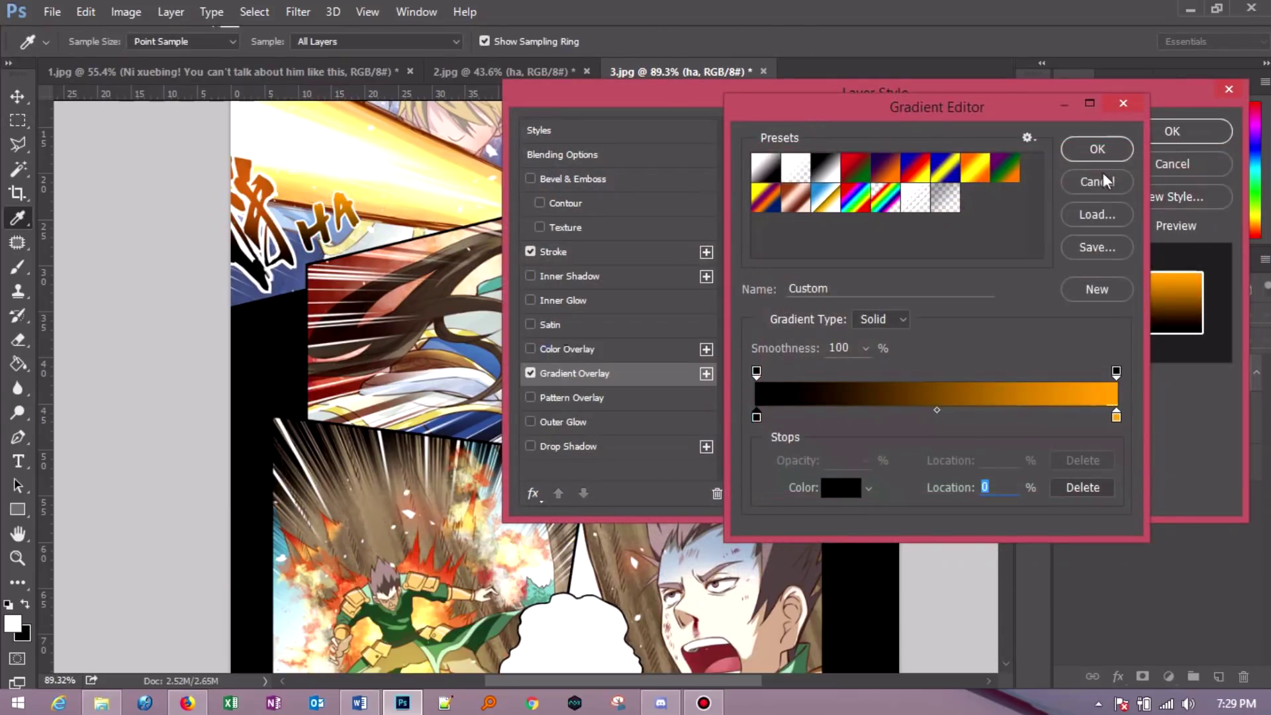
click(1116, 147)
drag(857, 265, 845, 237)
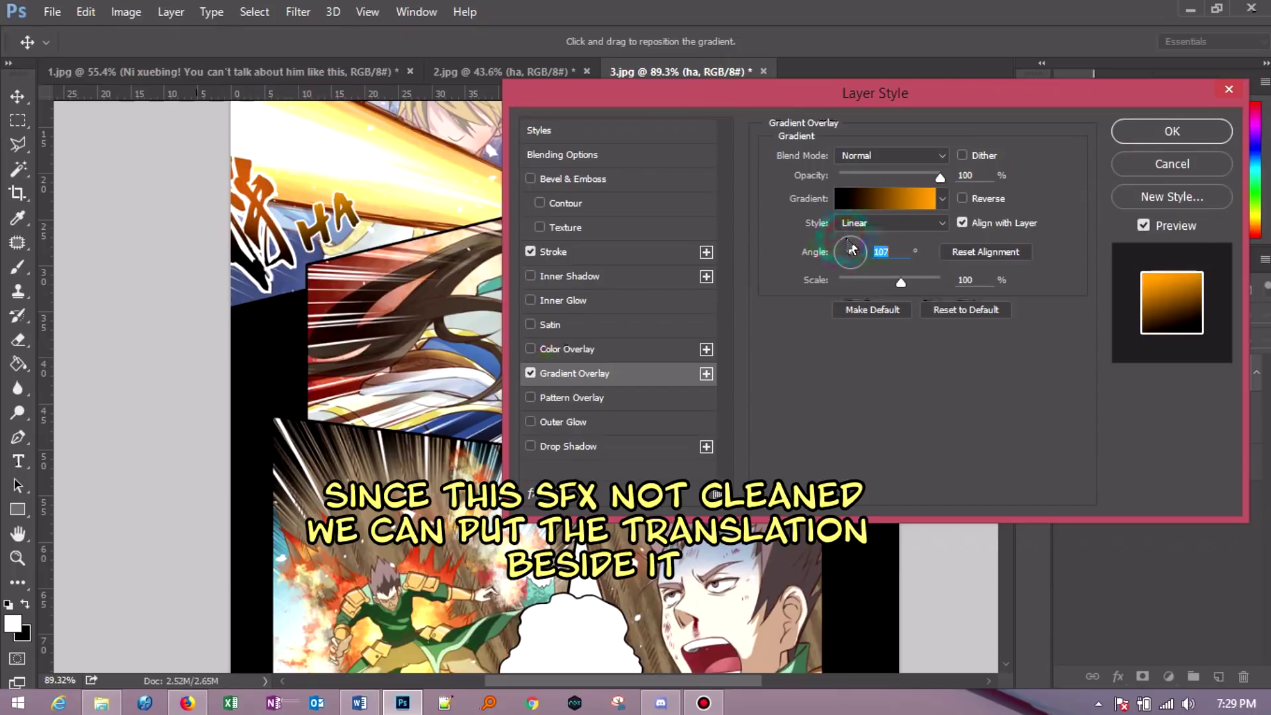
click(1172, 131)
- Replace the HA text with WHOOSH copied from the translation script
click(359, 703)
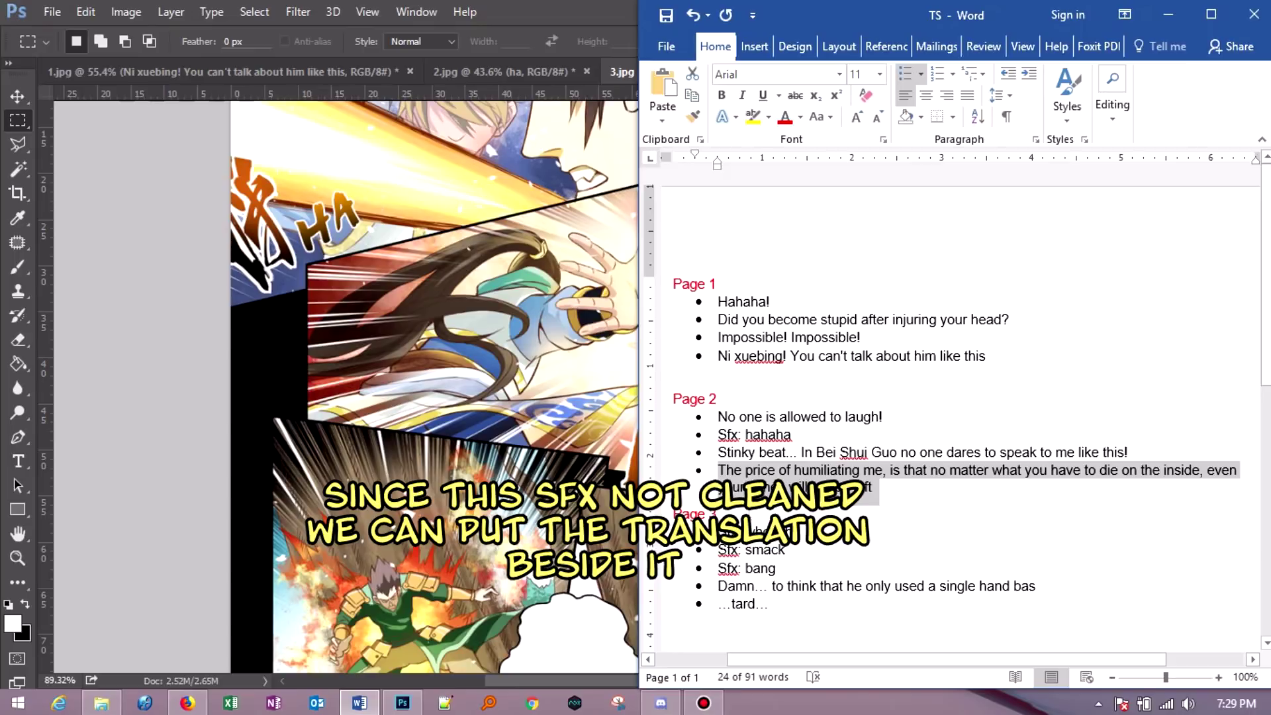
right_click(763, 205)
key(Escape)
click(160, 327)
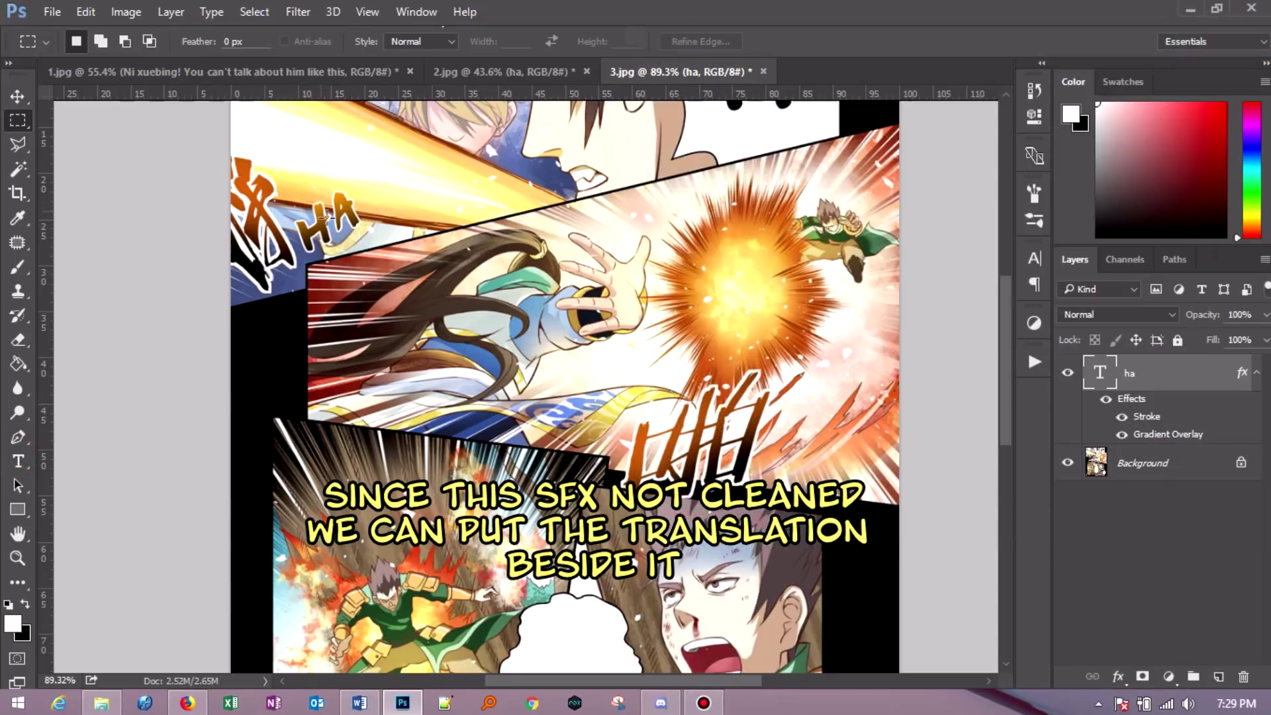
key(t)
double_click(334, 238)
key(ctrl+c)
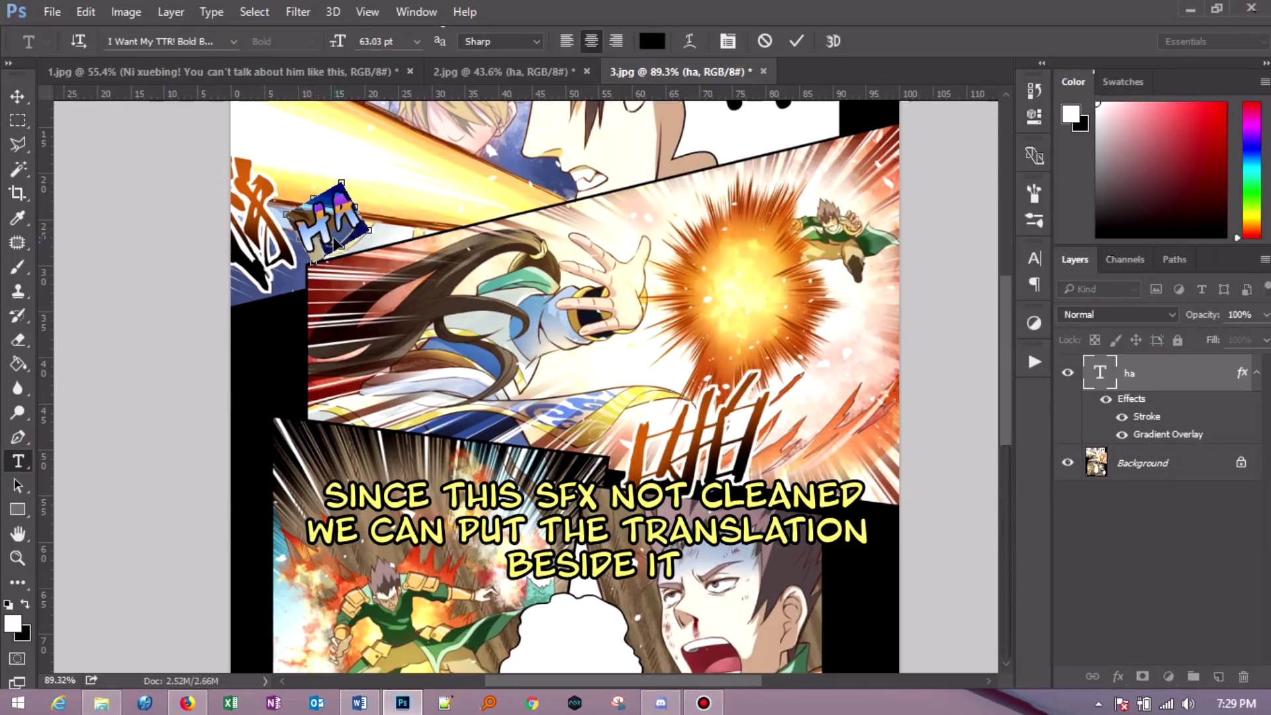
click(359, 703)
right_click(757, 523)
key(alt+Tab)
key(ctrl+v)
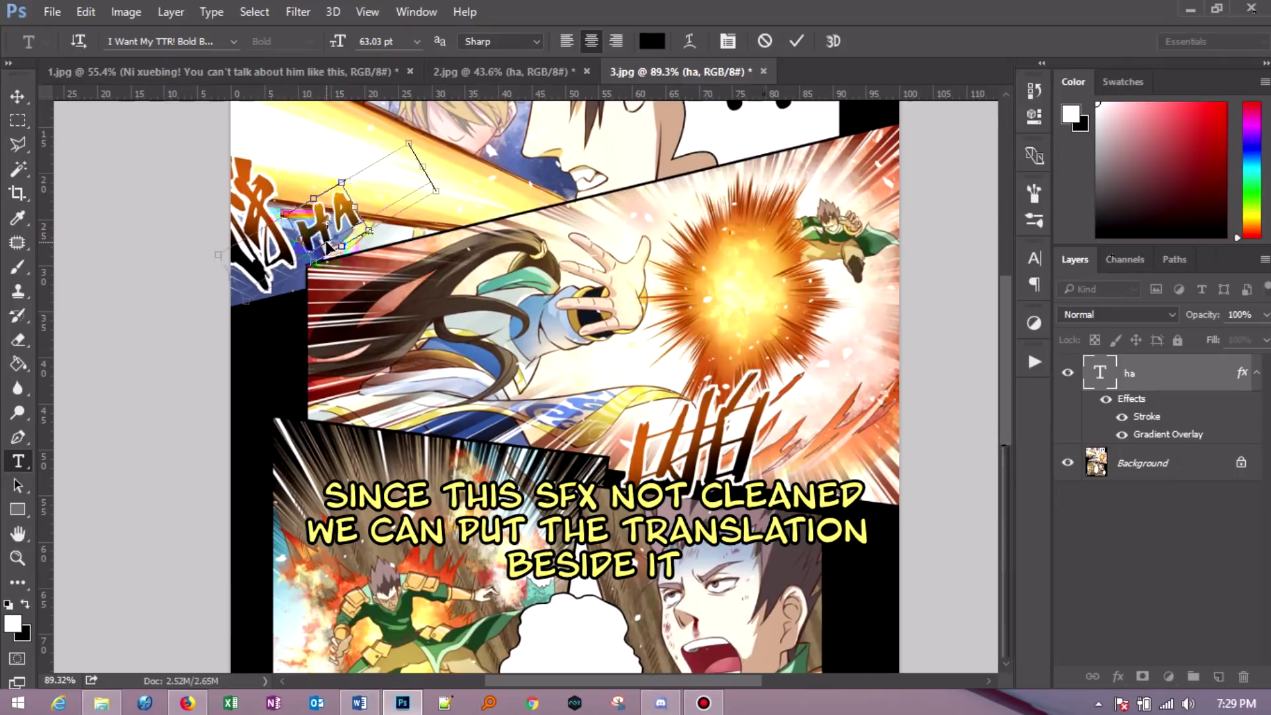
- Set WHOOSH to 24 pt and place it beside the untranslated effect at left
click(416, 41)
click(397, 290)
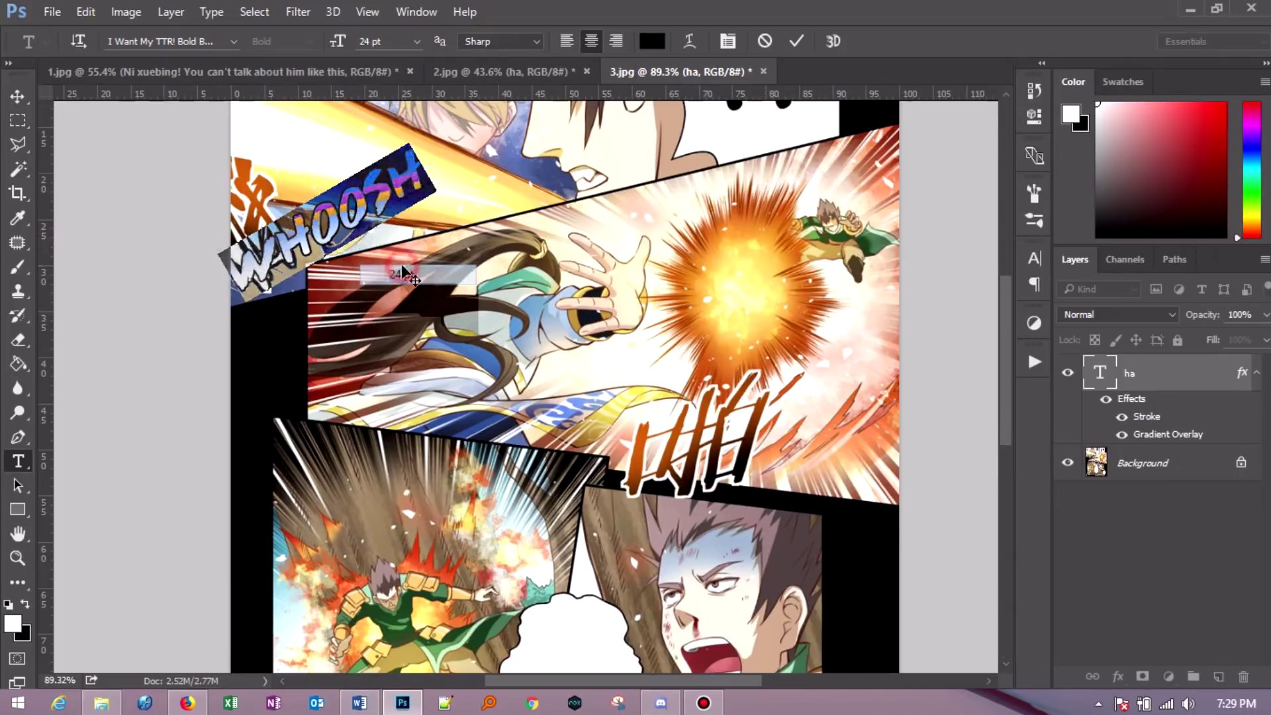
click(18, 96)
drag(335, 222, 291, 285)
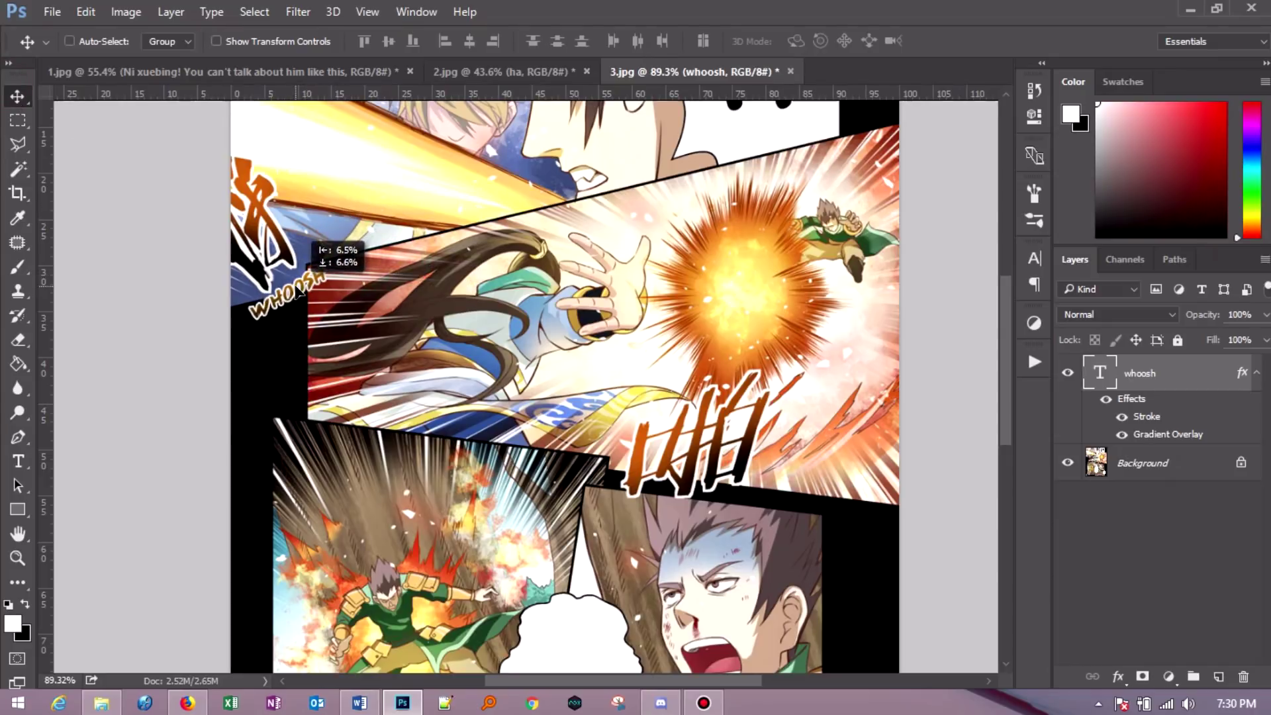
- Duplicate WHOOSH under the central sound effect and rotate it to match
alt+drag(298, 305, 727, 523)
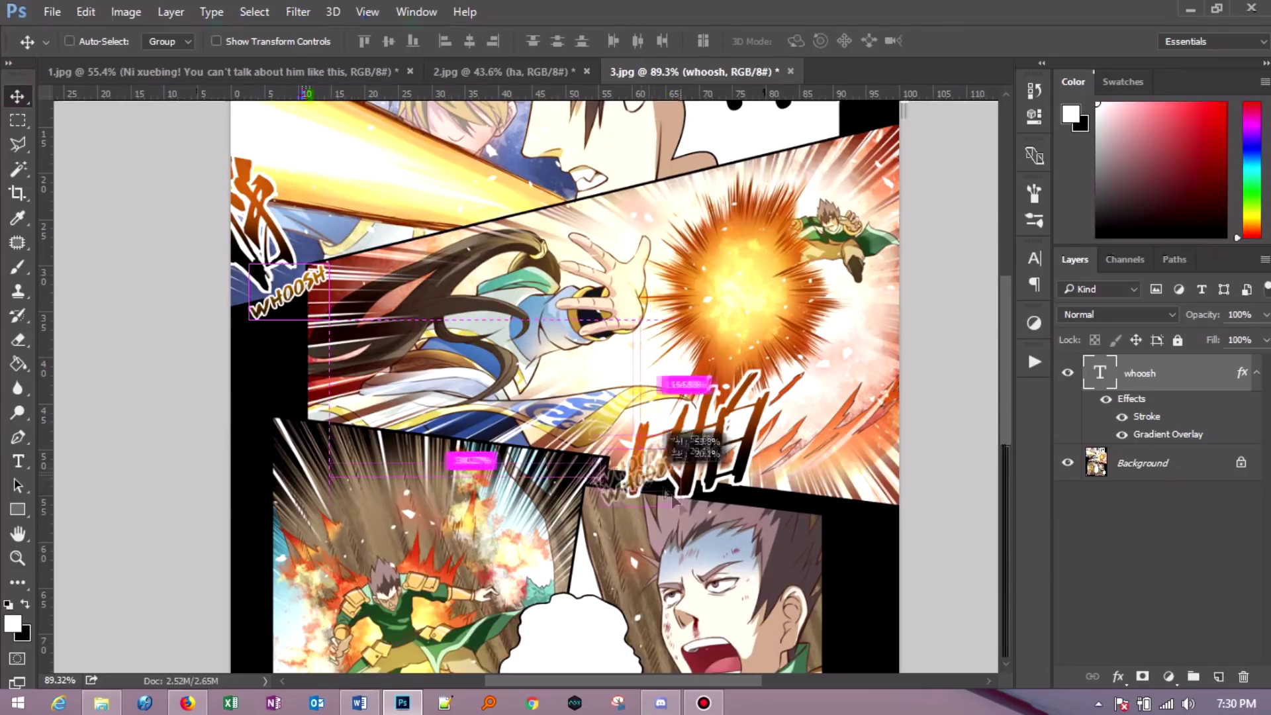
right_click(748, 139)
click(824, 326)
drag(778, 487, 734, 523)
click(20, 98)
key(Return)
- Replace the copy's text with SMACK from the script and shift it right
click(360, 704)
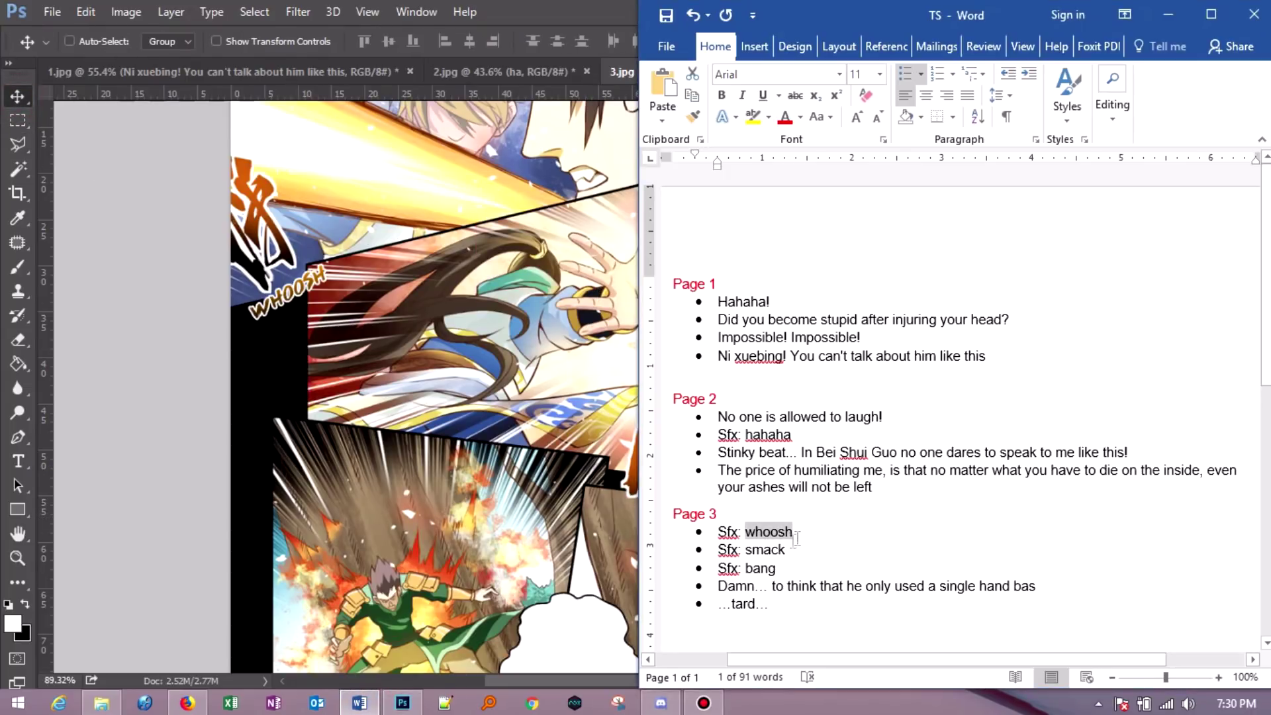
right_click(775, 553)
click(837, 253)
click(403, 703)
key(t)
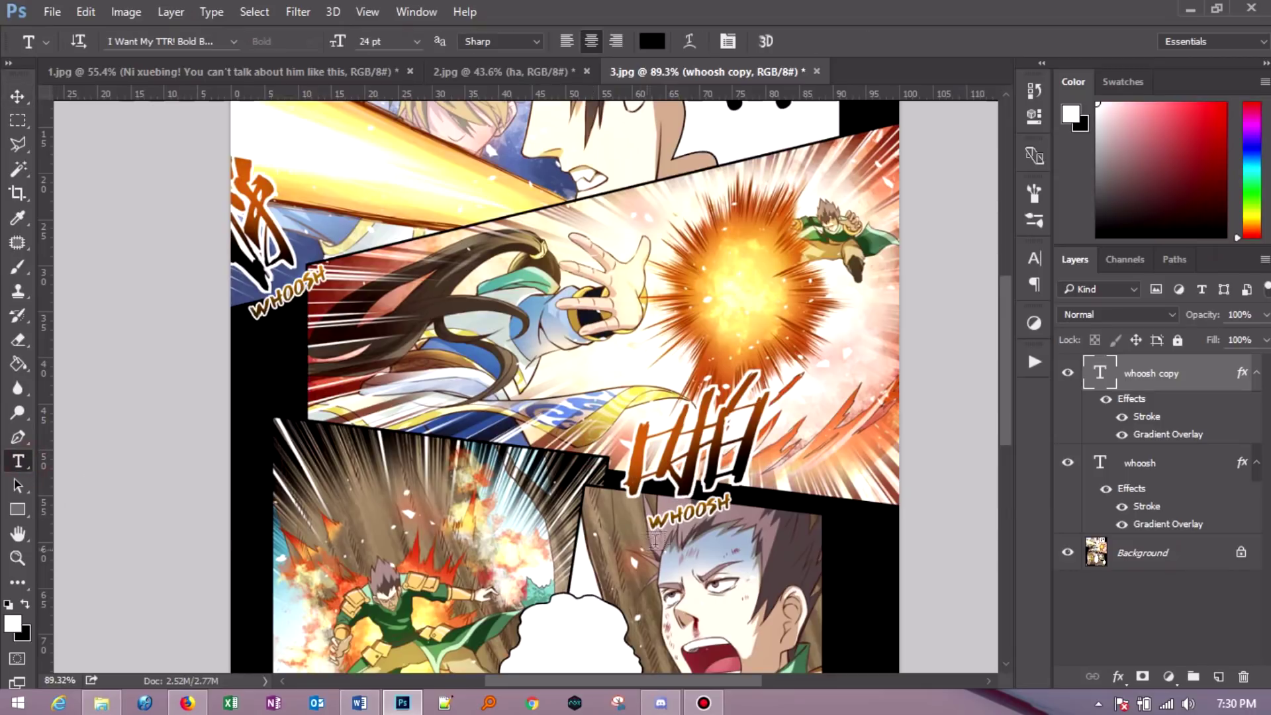
double_click(699, 520)
right_click(699, 520)
click(761, 162)
click(17, 97)
drag(733, 515, 766, 507)
- Duplicate the SMACK layer into page 3's lower-left corner
scroll(766, 506, down, 10)
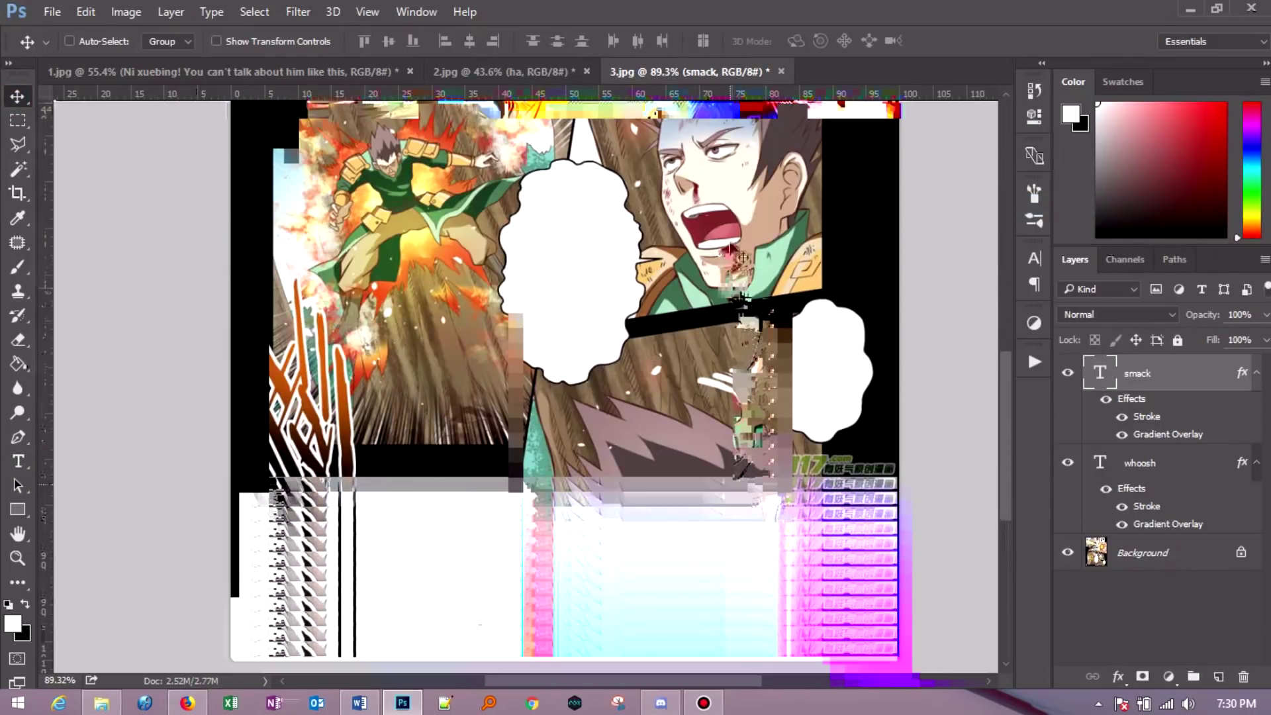
right_click(731, 269)
click(778, 253)
drag(745, 265, 416, 626)
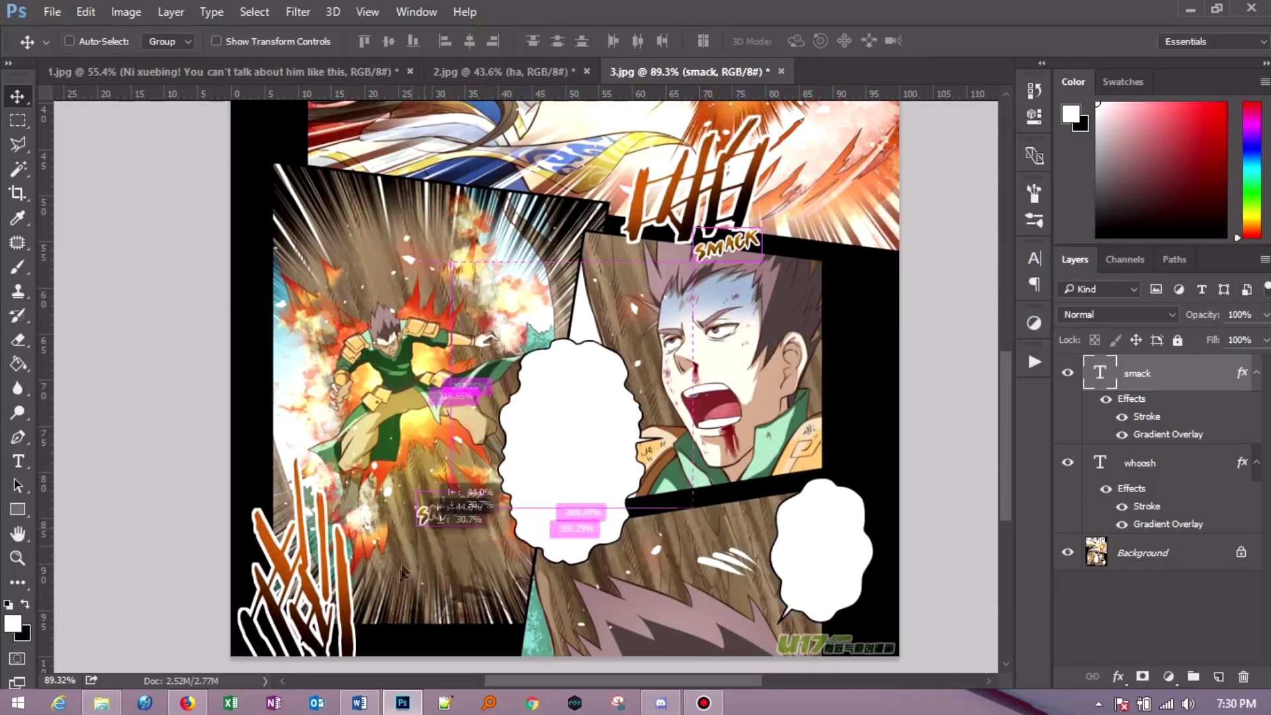
click(392, 709)
right_click(762, 566)
click(826, 273)
click(402, 703)
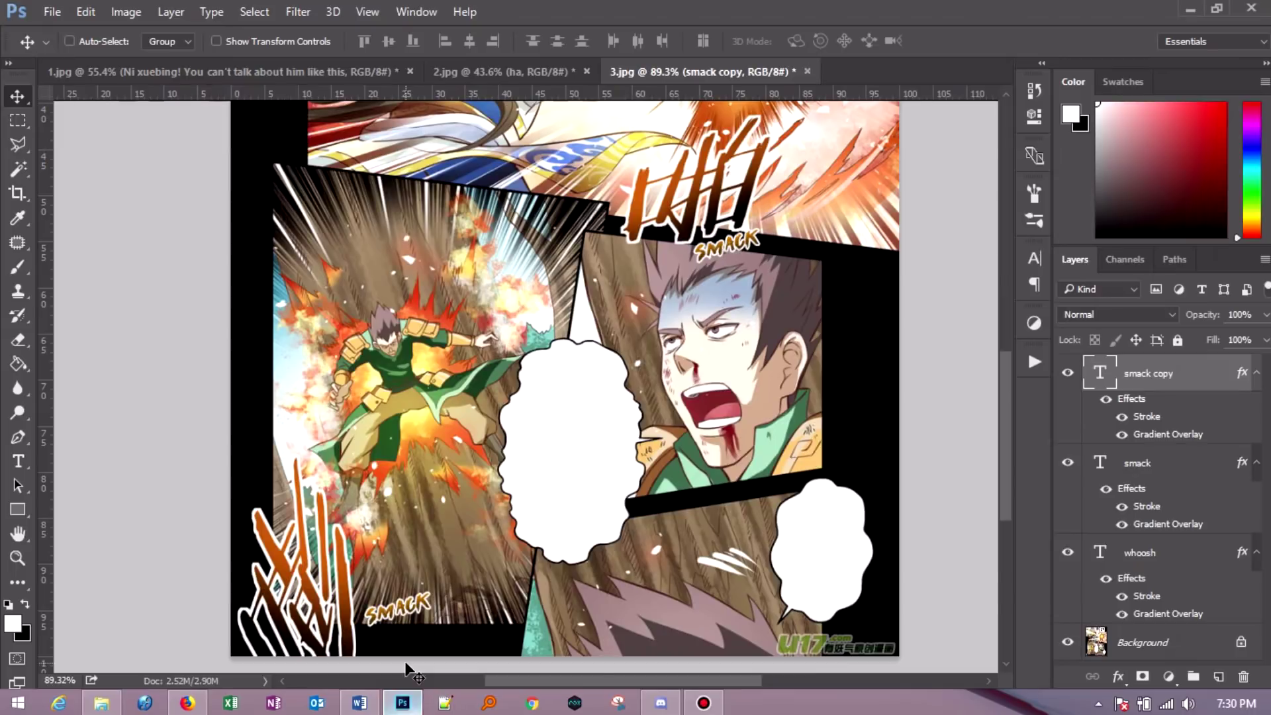
- Retype the lower-left copy as BANG in the BadaBoom BB font
click(18, 461)
right_click(398, 610)
text(BANG)
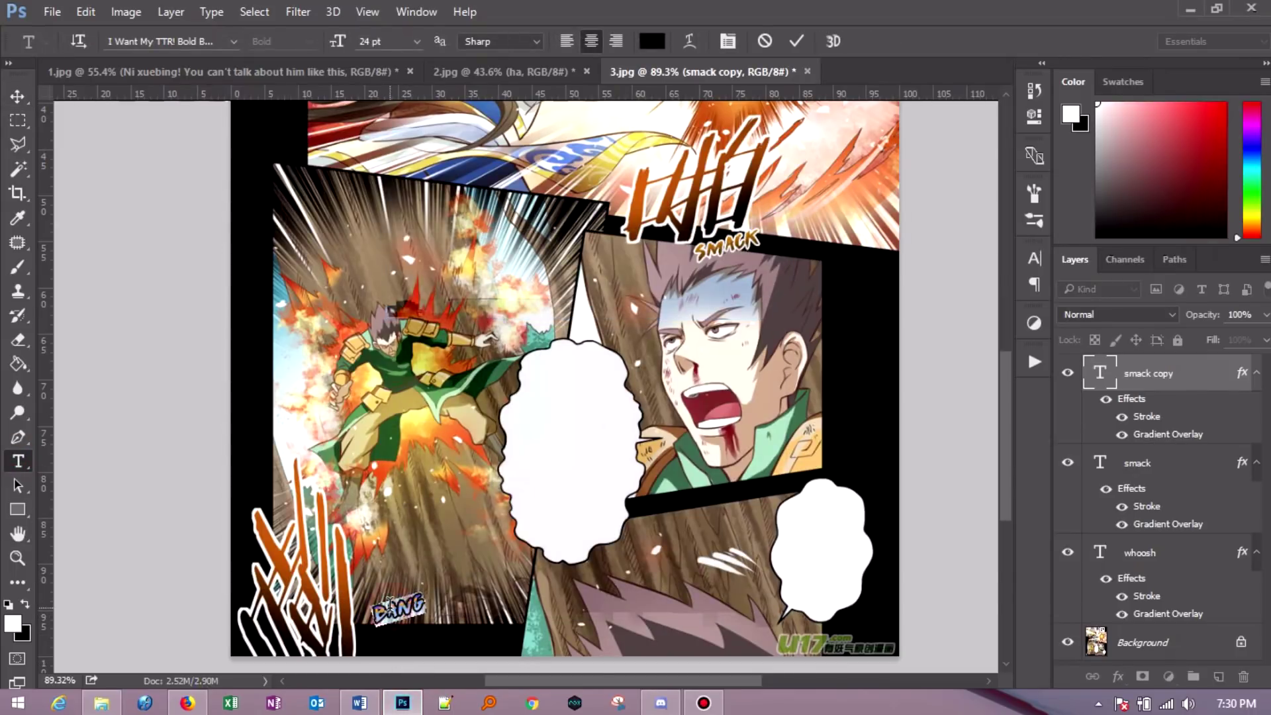
text(badaboom)
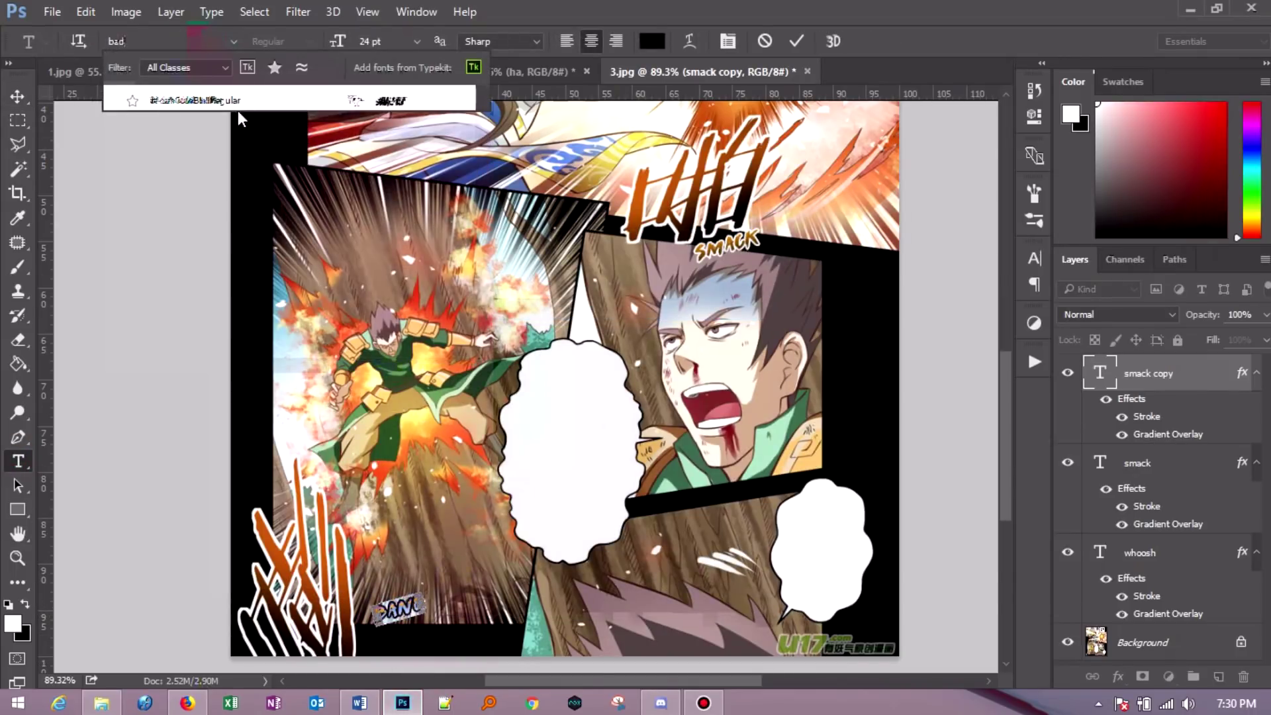
key(Return)
click(18, 122)
- Enlarge BANG and tilt it near the page's bottom edge
right_click(387, 272)
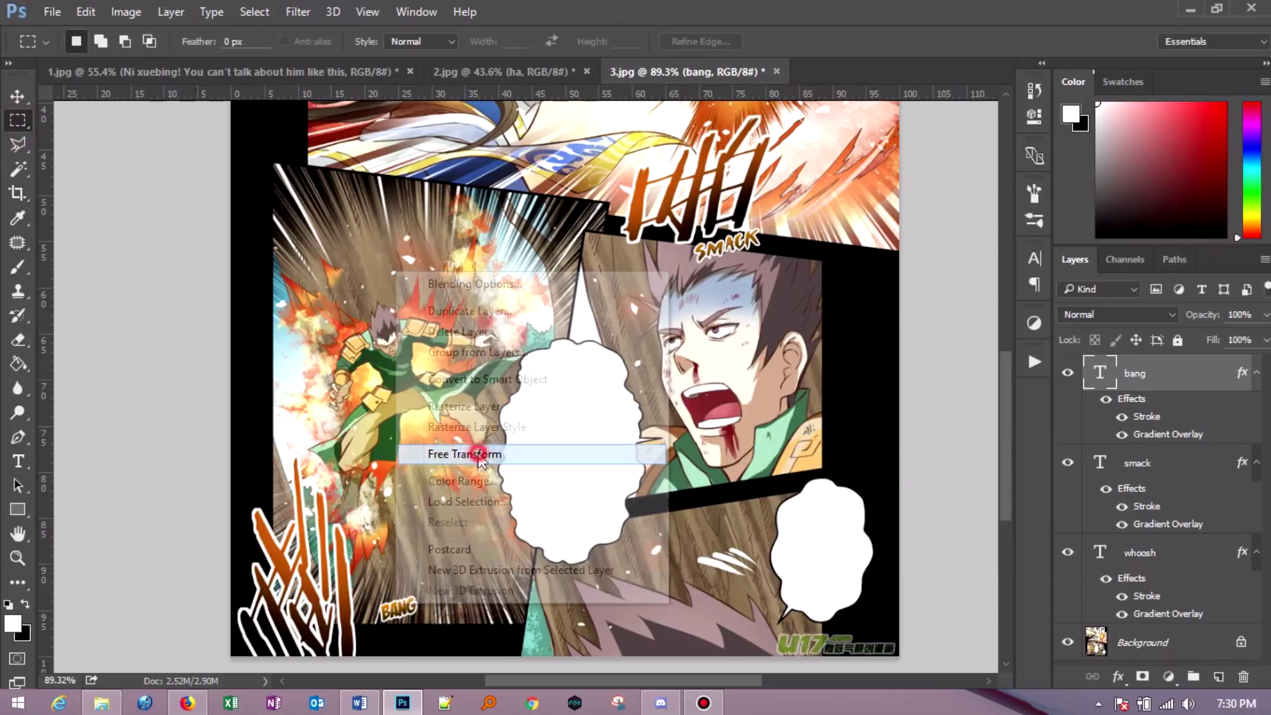
click(477, 344)
mouse_move(419, 597)
mouse_down()
mouse_move(440, 528)
mouse_move(523, 533)
mouse_up()
mouse_move(351, 589)
mouse_down()
mouse_move(361, 573)
mouse_move(433, 613)
mouse_up()
key(Return)
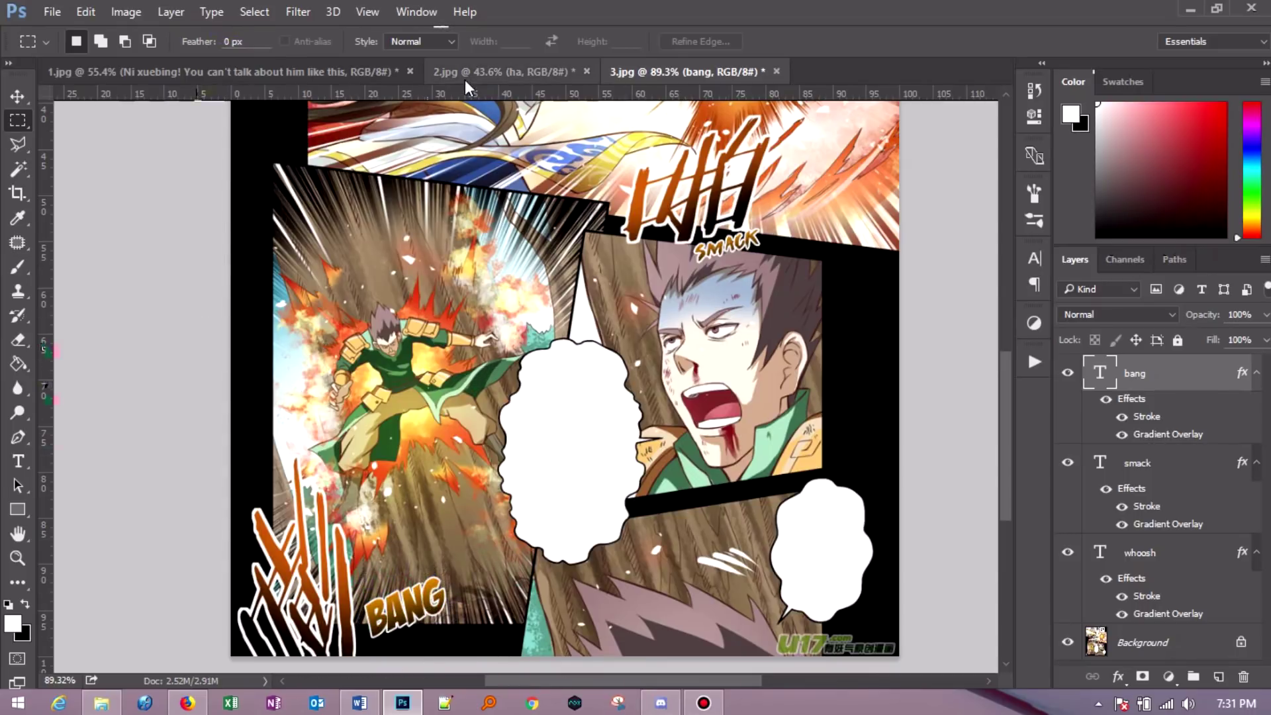
- Draw a paragraph text box in the middle bubble and set the font to Anime Ace Regular
click(18, 462)
mouse_move(525, 375)
mouse_down()
mouse_move(584, 453)
mouse_move(617, 530)
mouse_up()
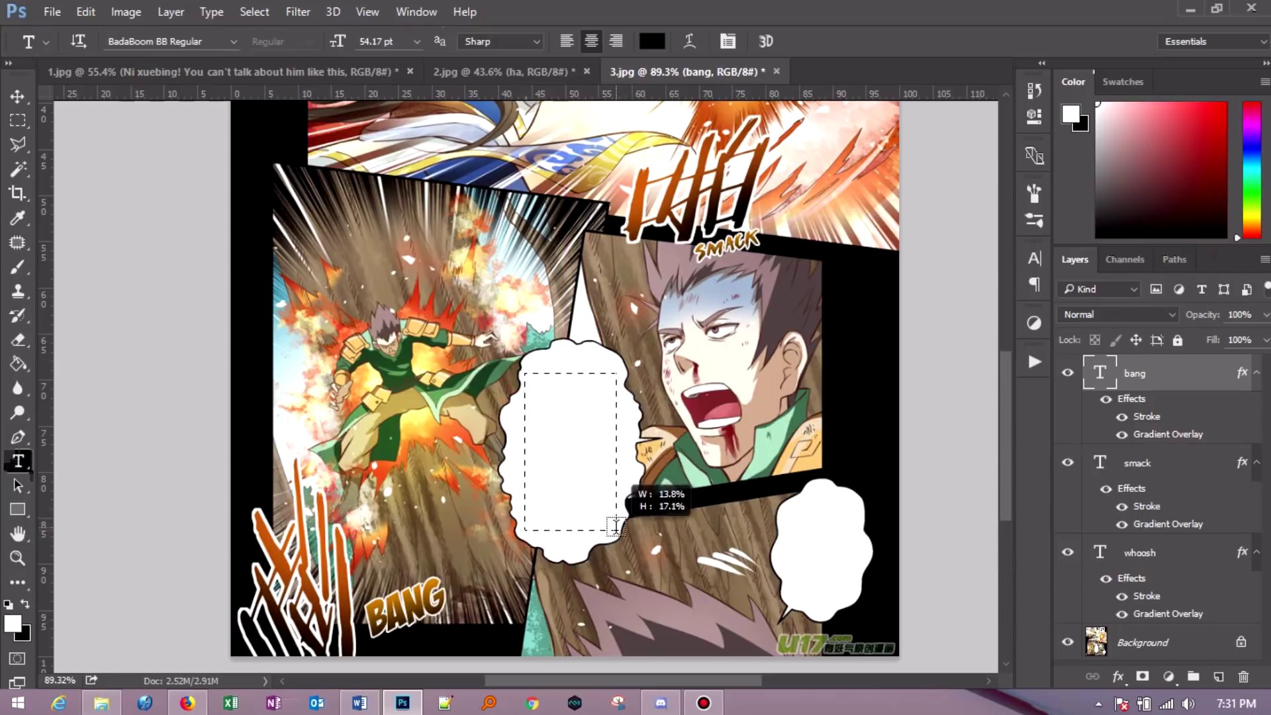
click(165, 41)
text(wa)
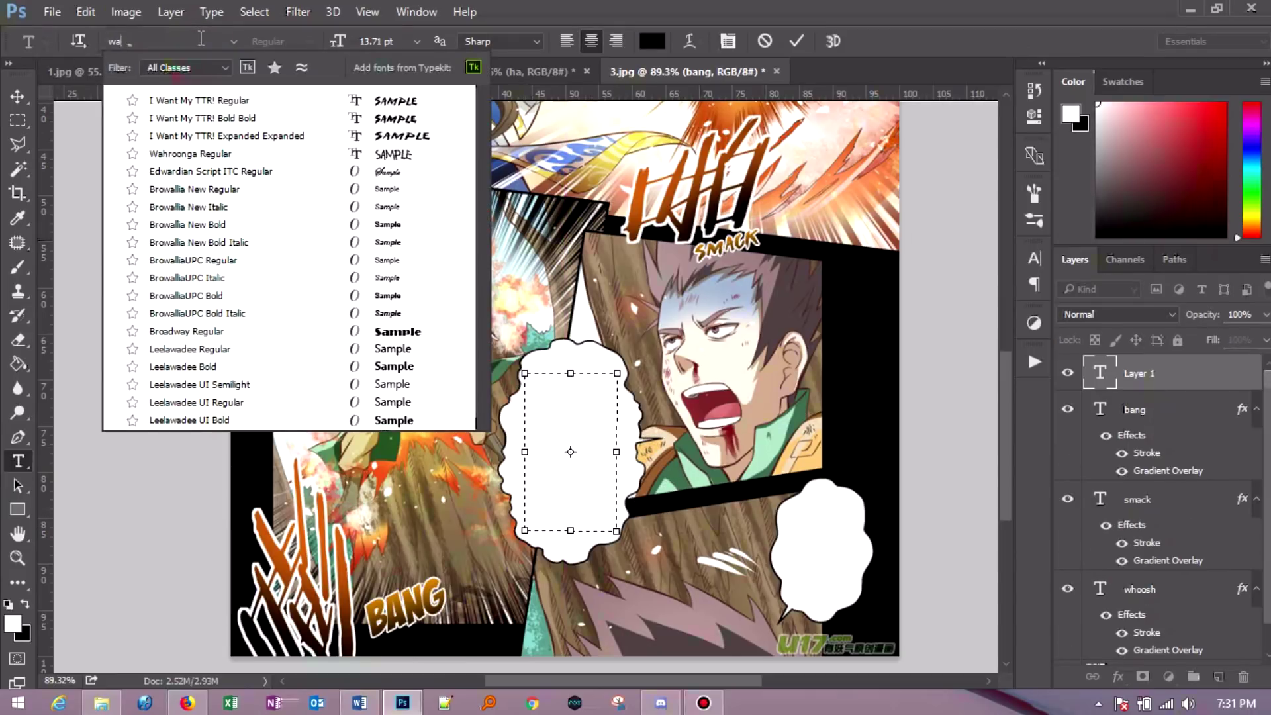
text(anime)
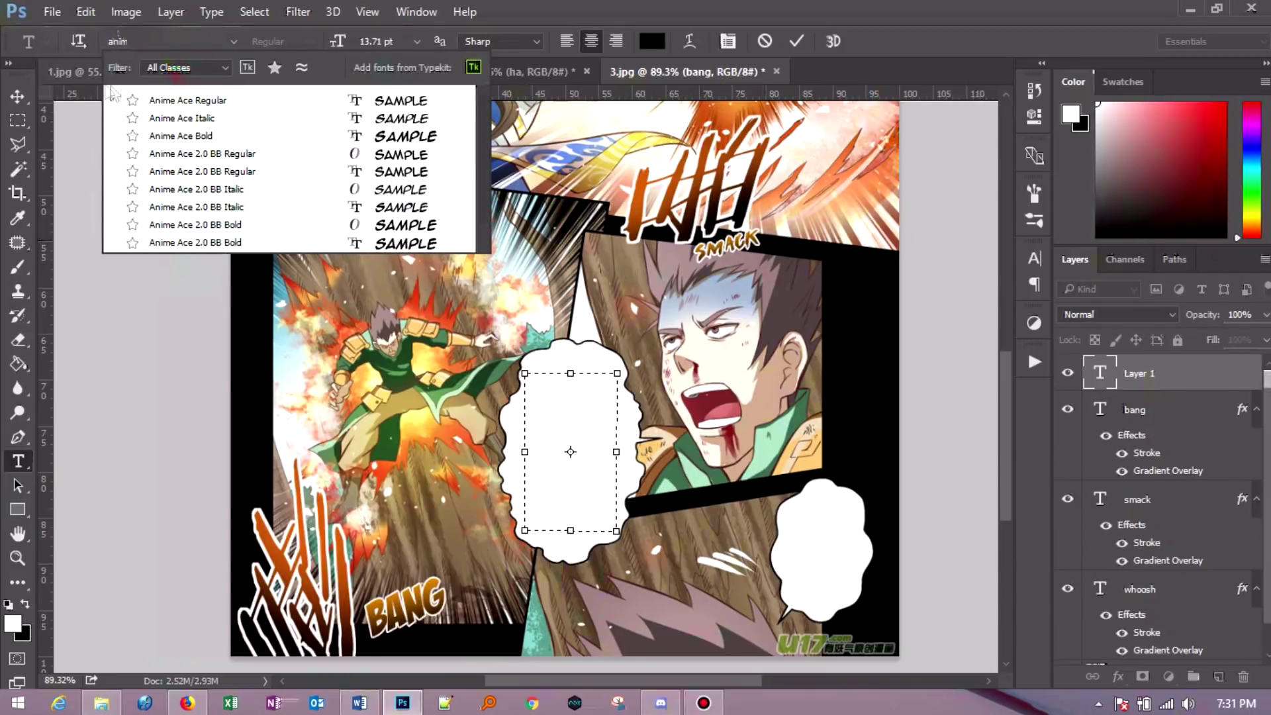
click(153, 101)
- Copy the 'Damn… to think' line from the script into the middle bubble's text box
click(361, 703)
drag(977, 589, 1036, 586)
right_click(1032, 587)
click(1087, 290)
click(574, 392)
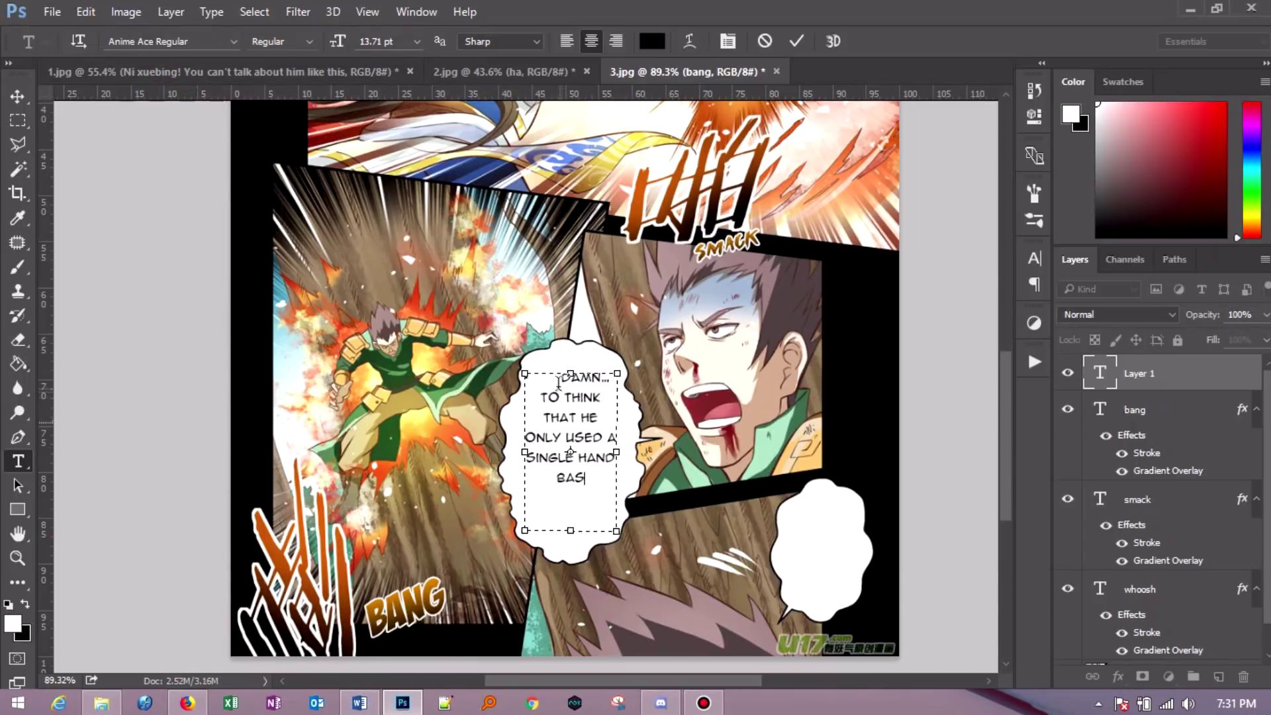
key(ctrl+a)
- Set the bubble text's character spacing to 0 and commit it
click(1035, 258)
click(996, 328)
text(0)
key(Return)
key(ctrl+Return)
- Lower the middle bubble text and set it to 16 pt
key(v)
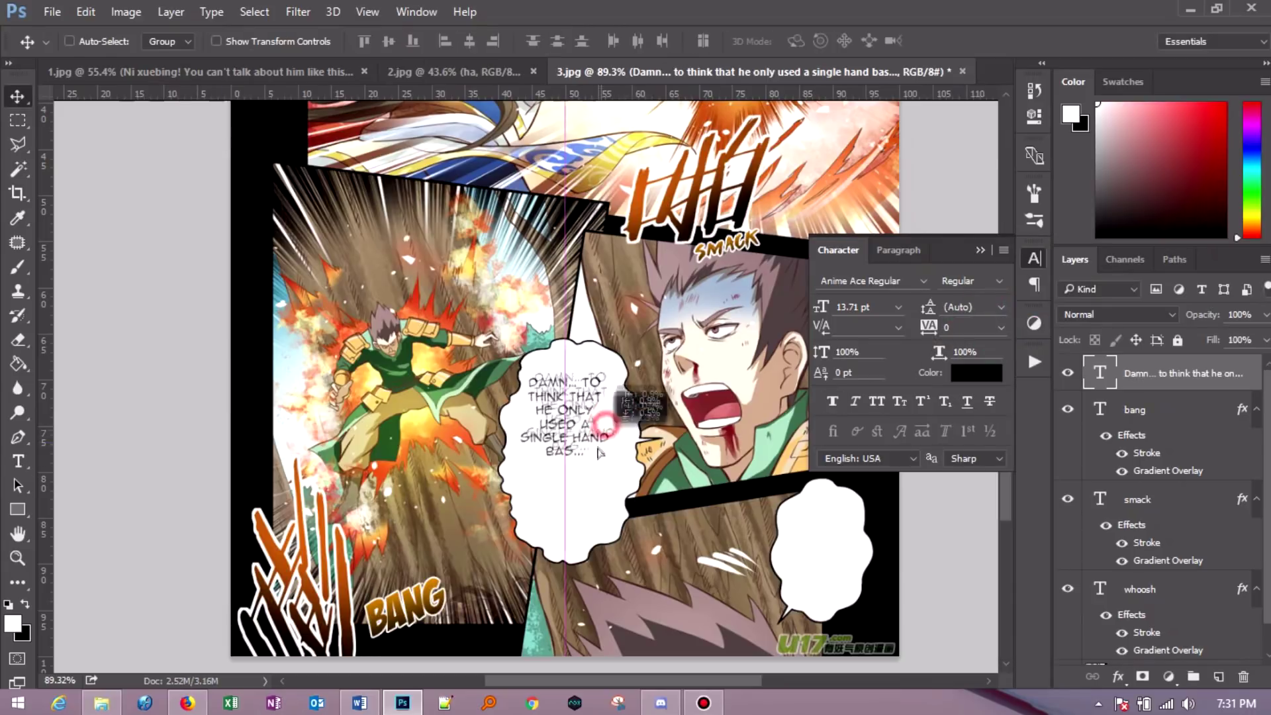
drag(605, 431, 610, 466)
click(899, 307)
click(868, 498)
- Widen the text box to fit the bubble and centre the text inside it
double_click(578, 449)
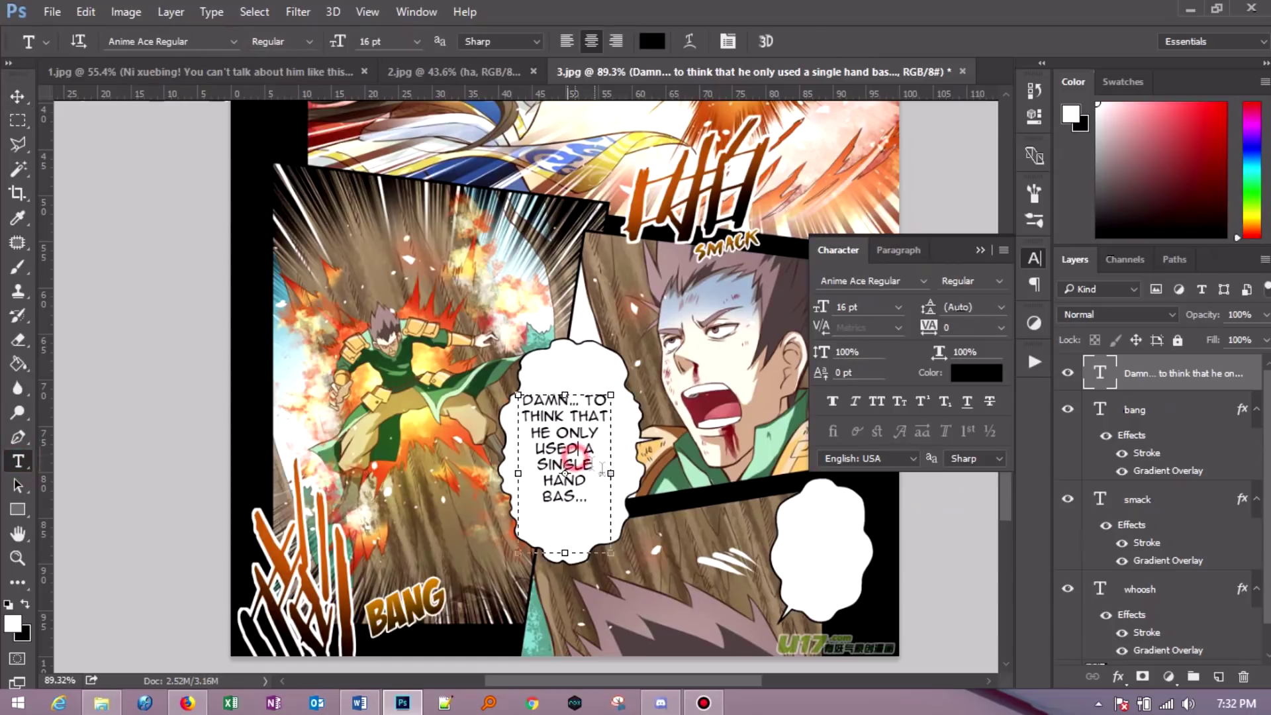
drag(610, 473, 617, 476)
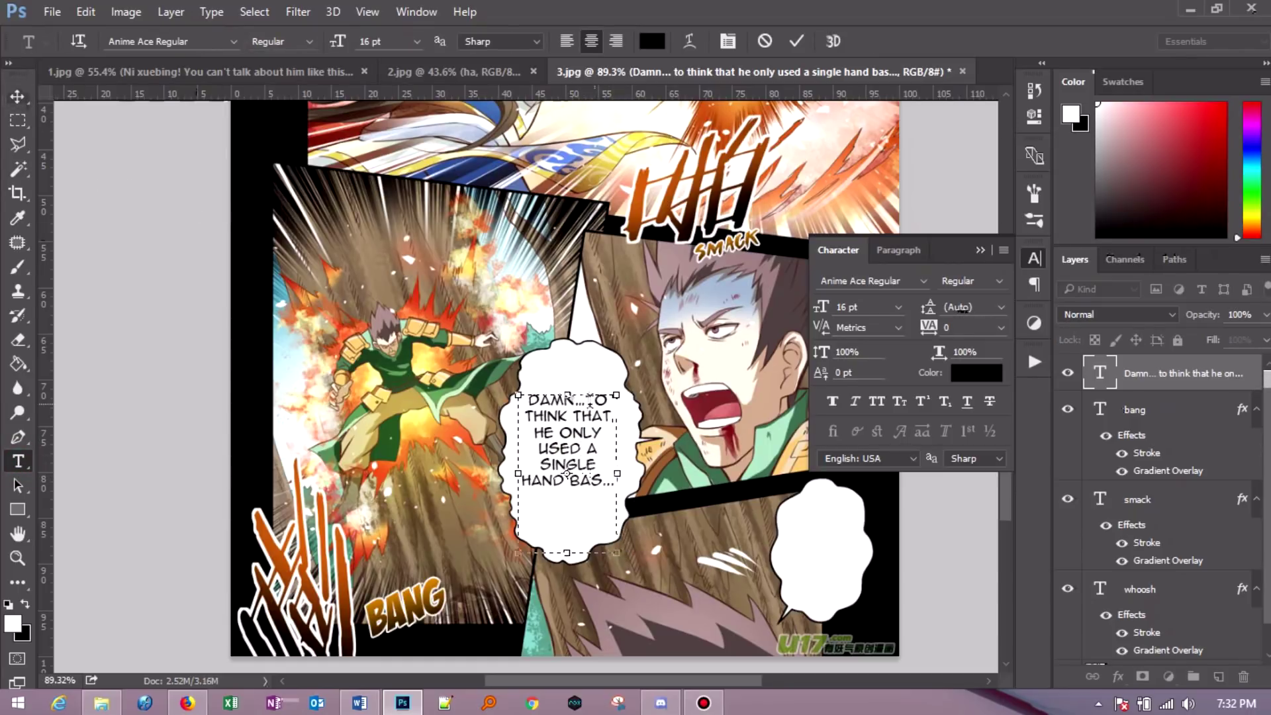
key(ctrl+Return)
key(v)
drag(586, 469, 819, 561)
key(Left)
key(Left)
key(Left)
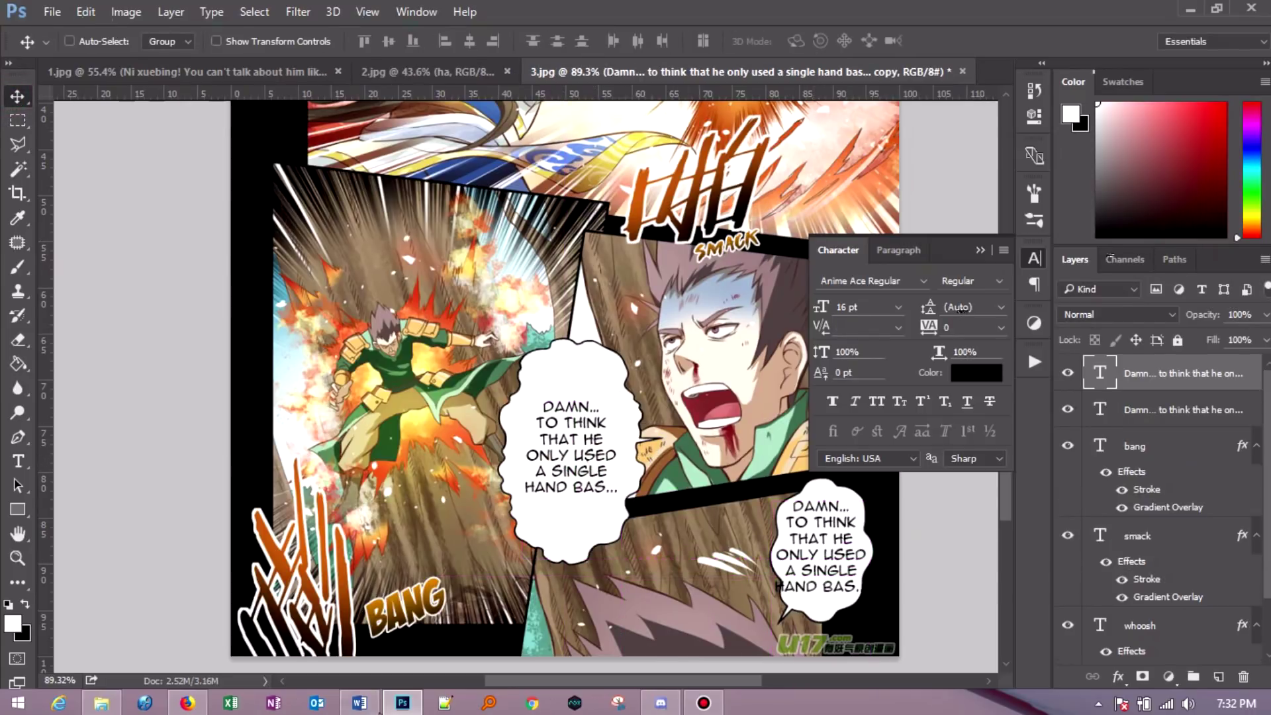
- Duplicate the bubble text into the right bubble and copy the '…tard' line from the script
key(alt+Tab)
drag(719, 604, 761, 609)
right_click(760, 607)
click(838, 312)
key(alt+Tab)
- Replace the right bubble's copied text with '…TARD…' and commit it
key(t)
click(811, 559)
key(ctrl+a)
right_click(812, 560)
click(852, 250)
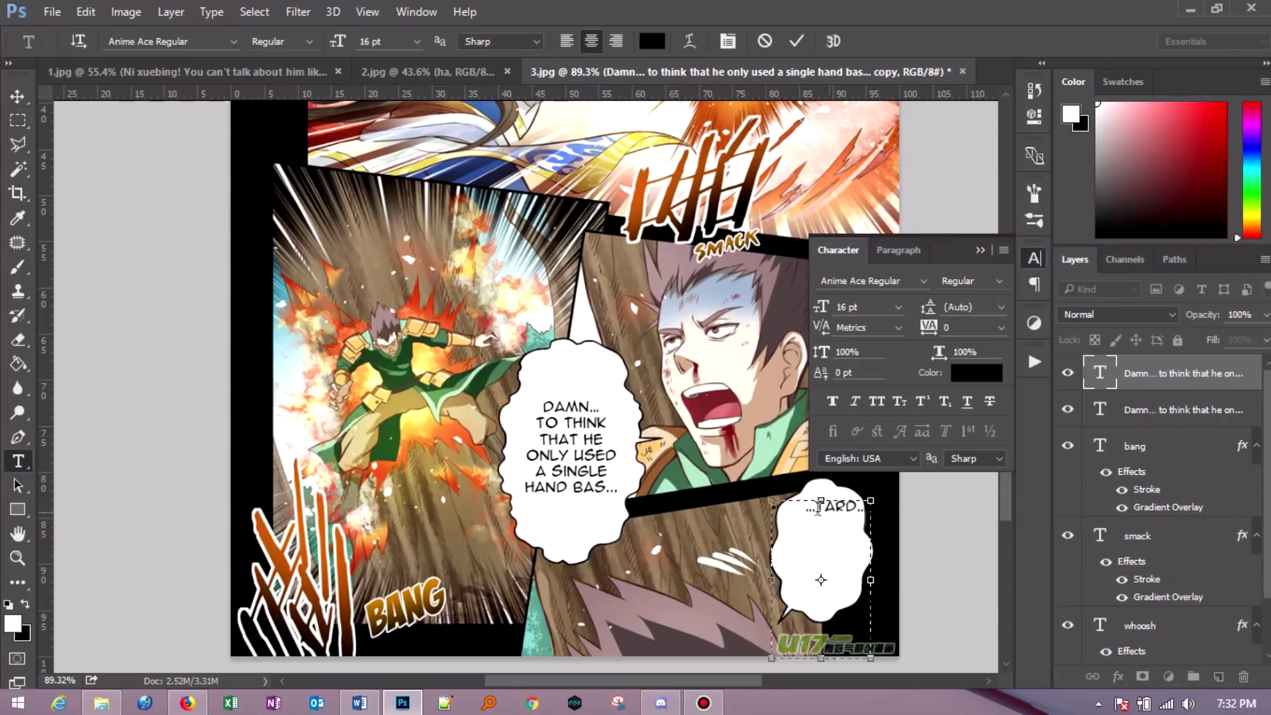
click(17, 96)
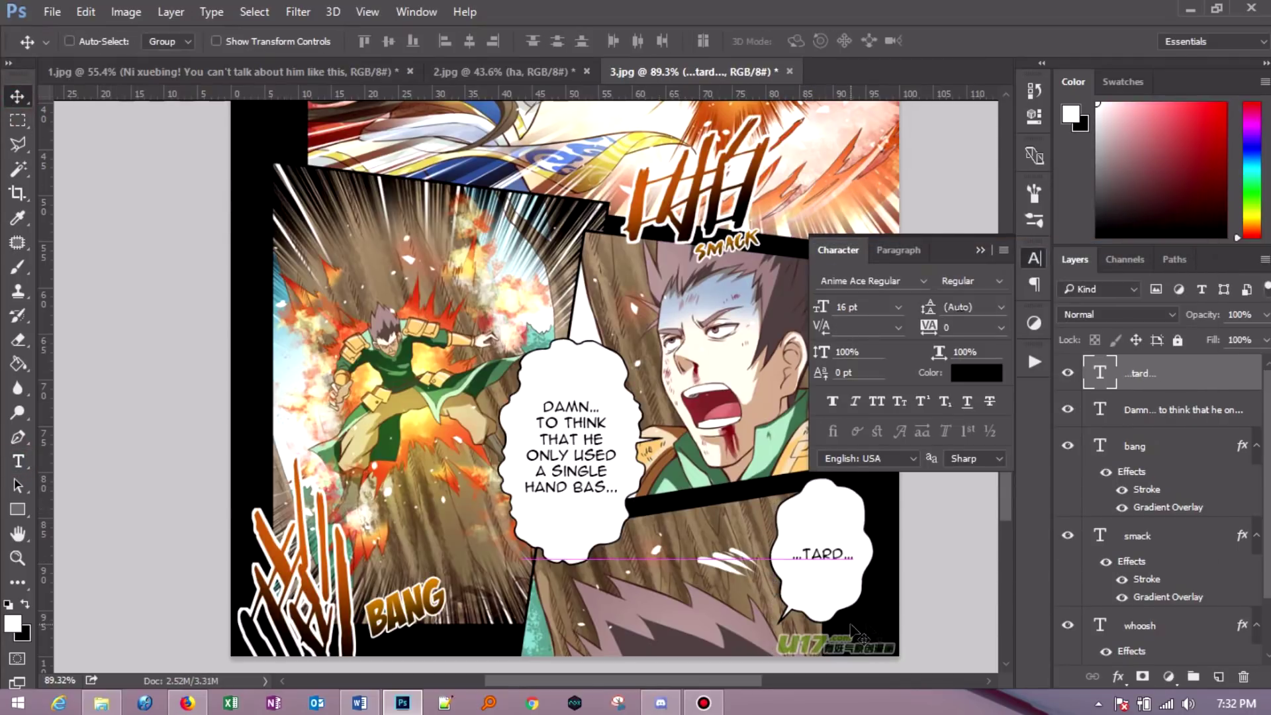
click(1035, 258)
scroll(410, 307, down, 2)
- Zoom out to view the whole lettered page 3
scroll(411, 306, down, 2)
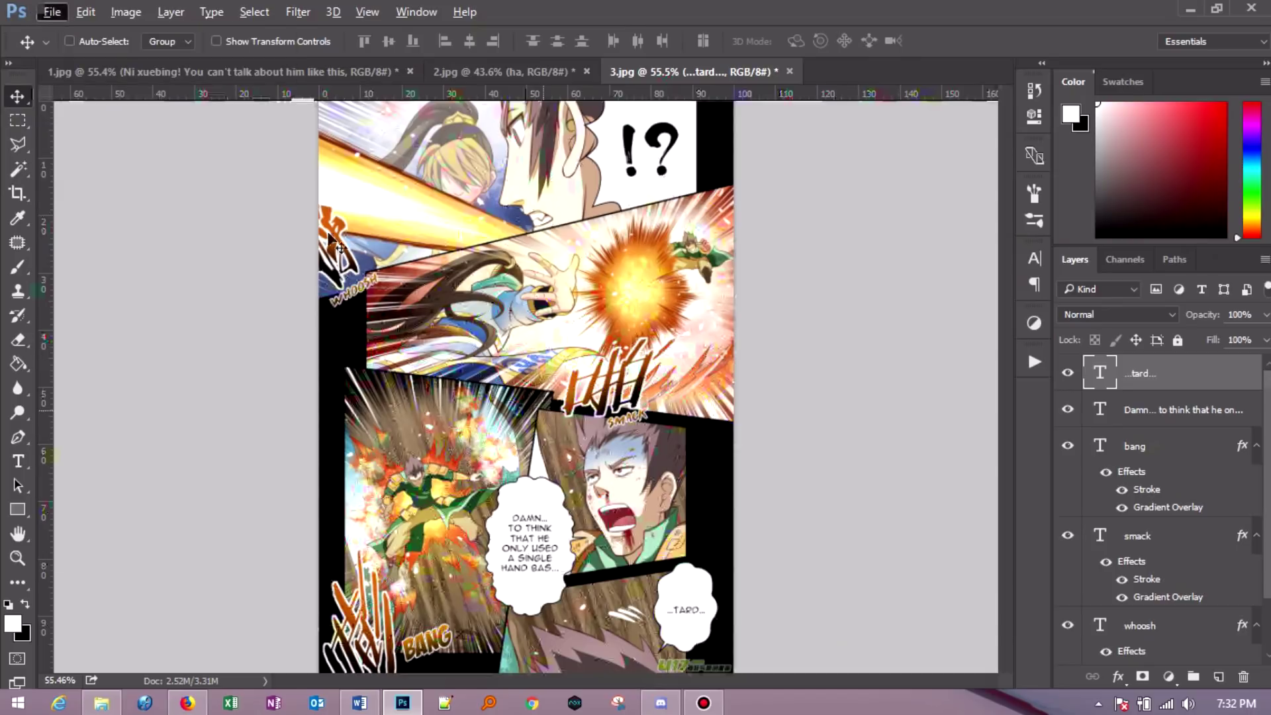